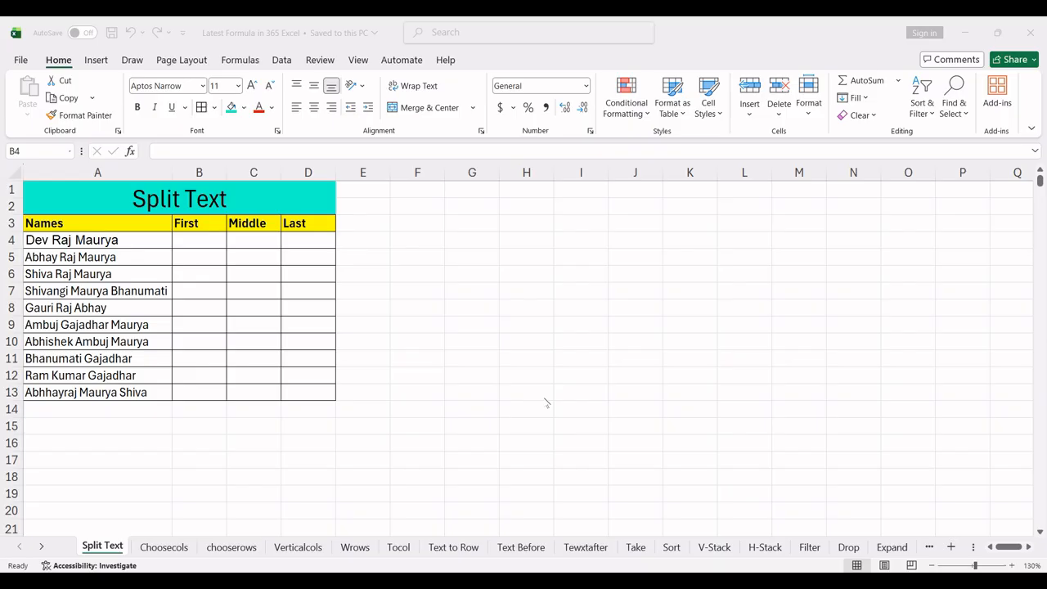
Enter =TEXTSPLIT(A4," ") in cell B4 to split the full name into the First, Middle and Last columns
left_click(201, 244)
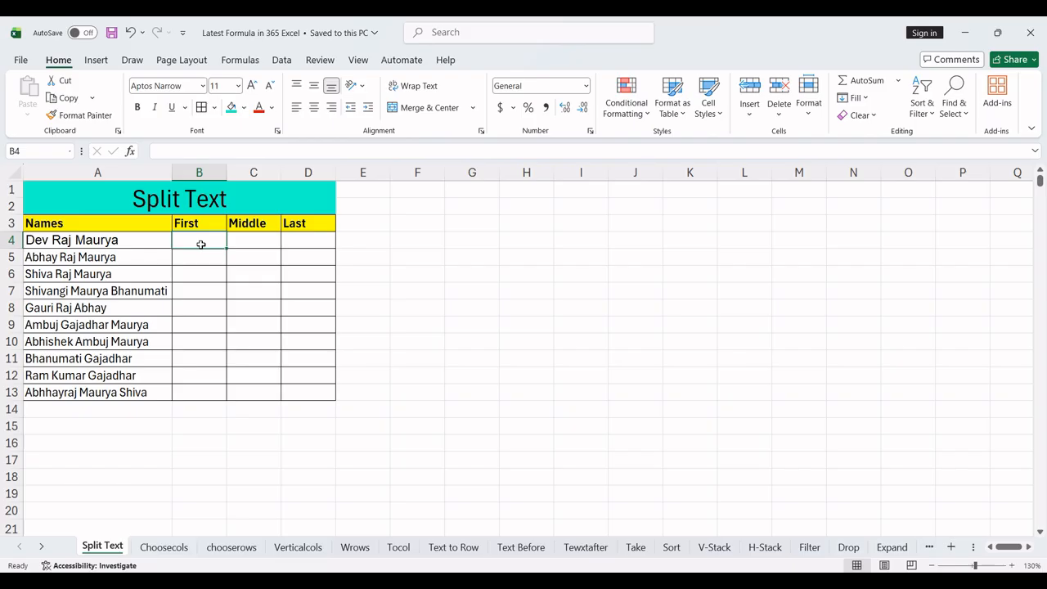
type("=")
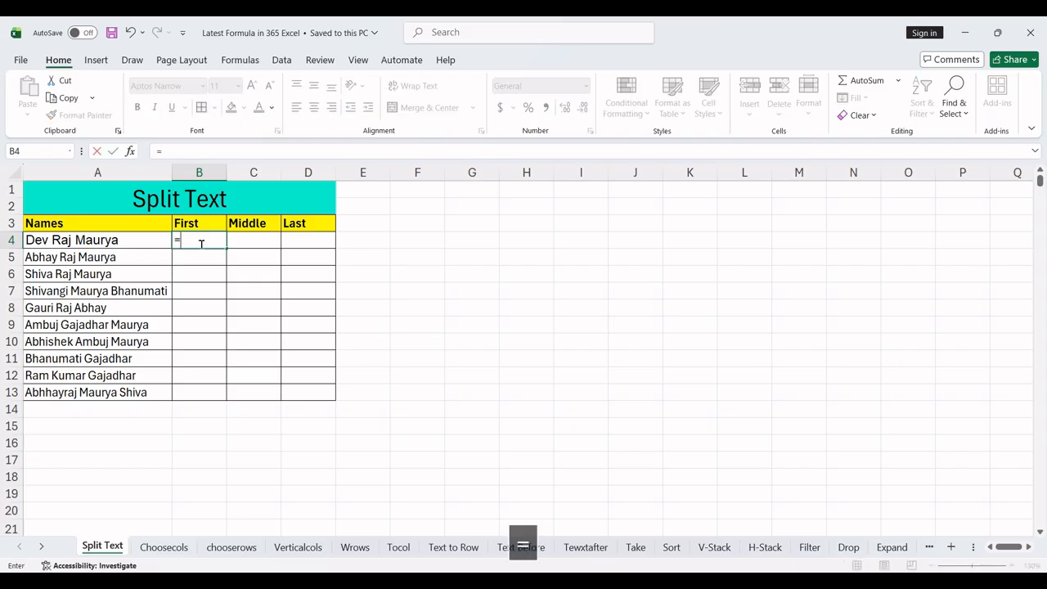
type("spli")
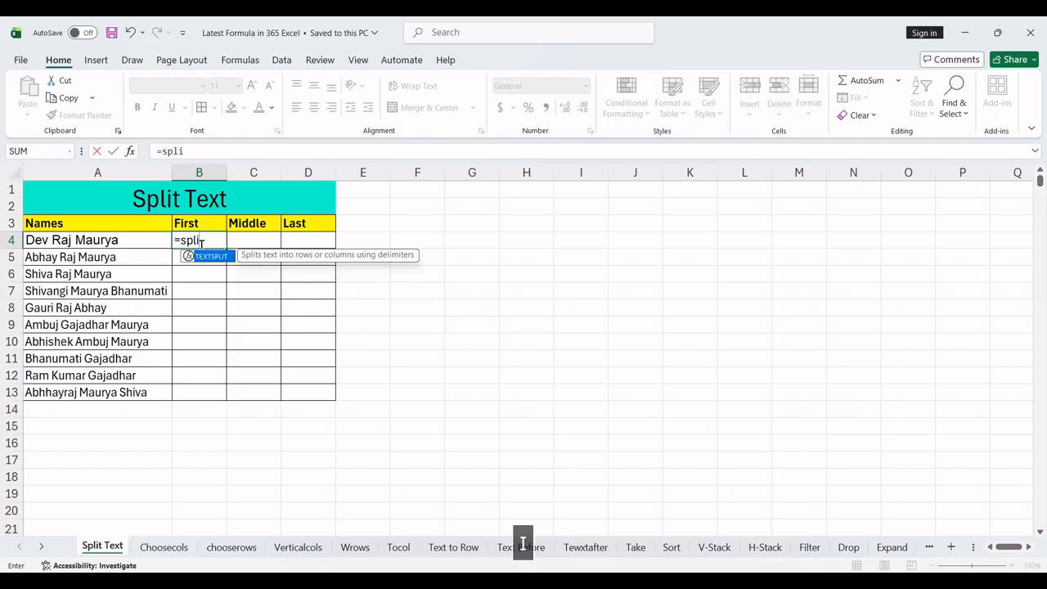
key("Tab")
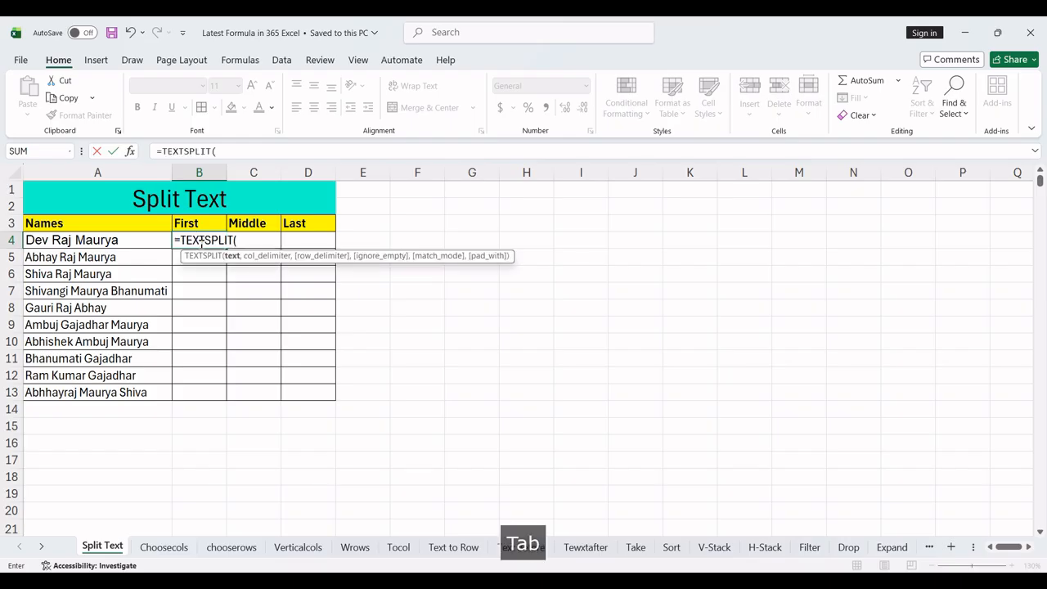
left_click(86, 245)
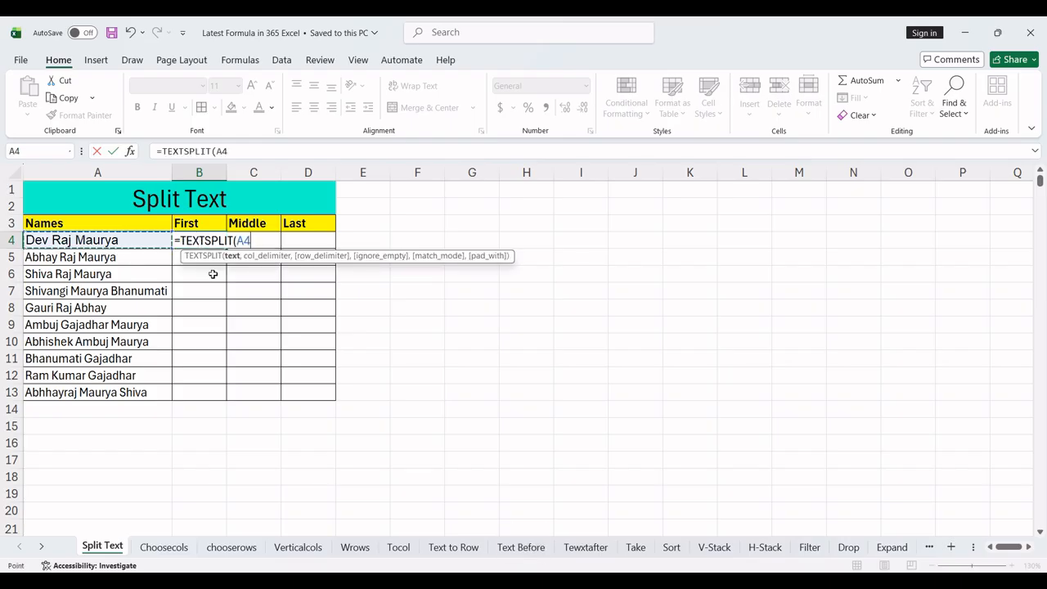
type(",")
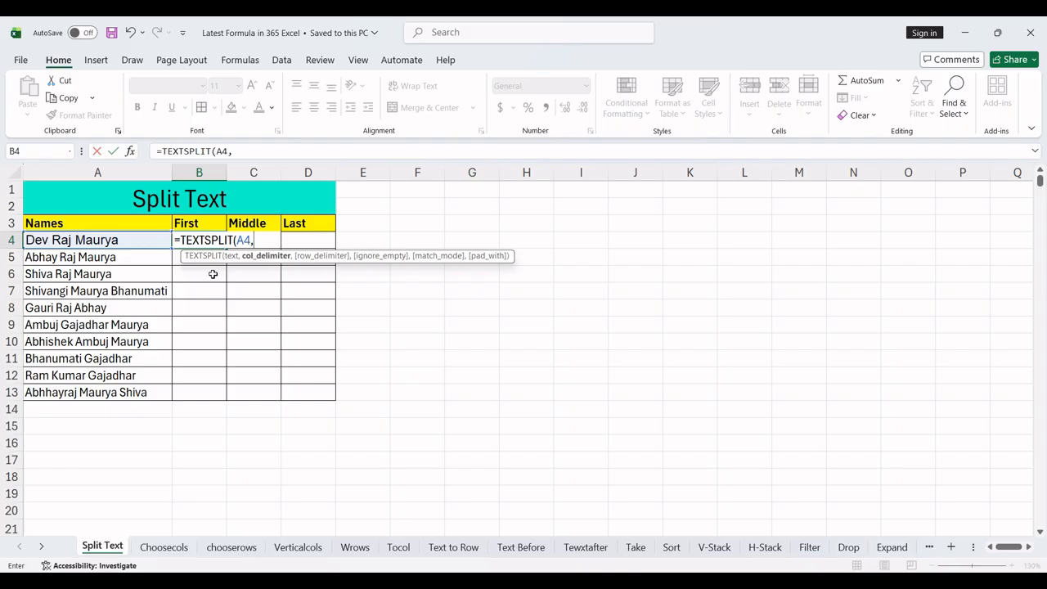
type("\" \"")
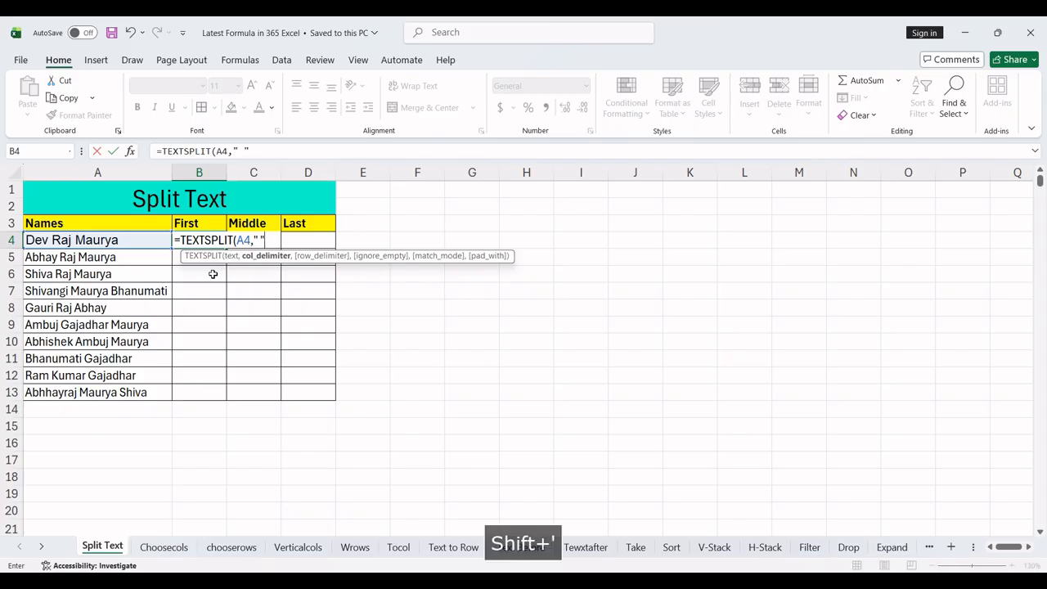
type(")")
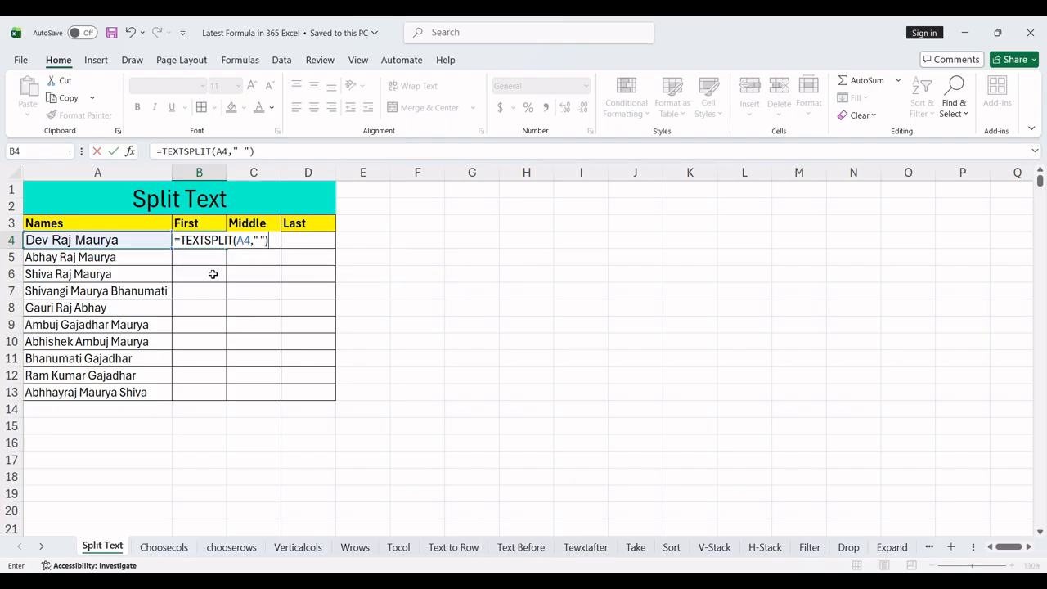
key("Return")
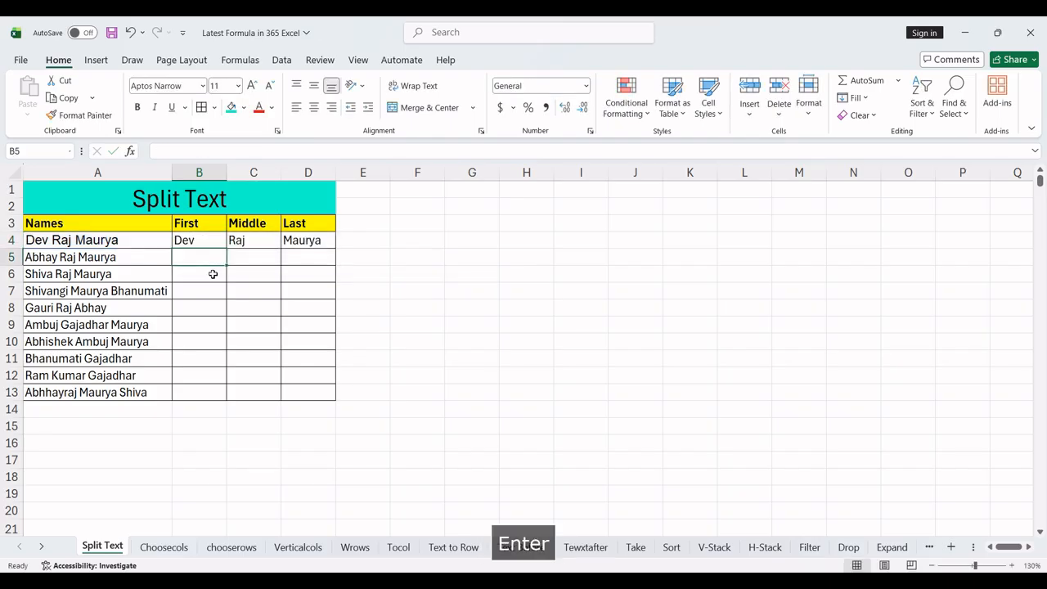
Fill the TEXTSPLIT formula from B4 down to B13 and autofit the width of column D
left_click(204, 238)
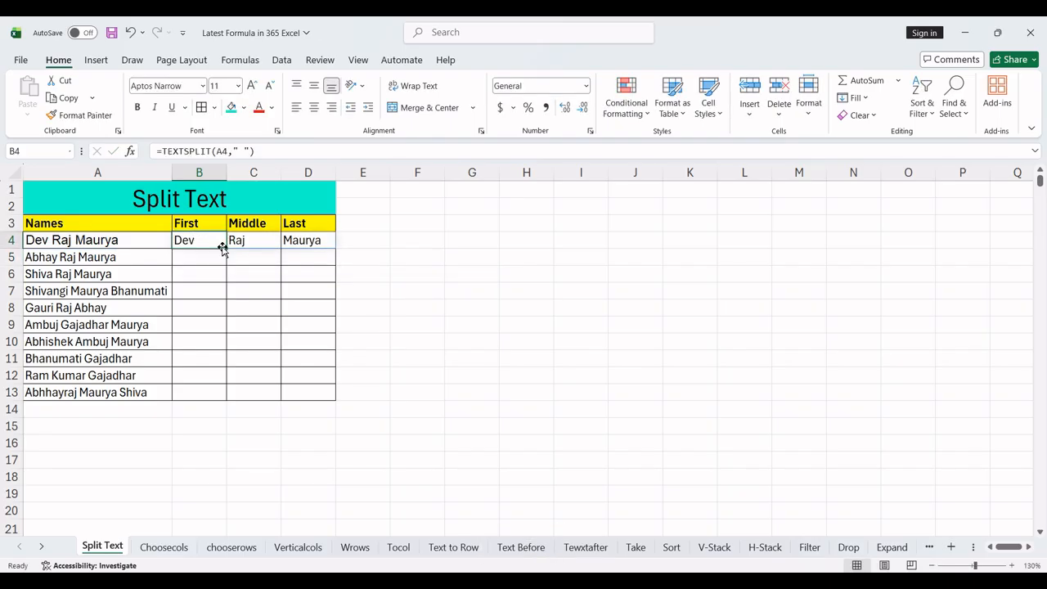
left_click_drag(224, 247, 231, 396)
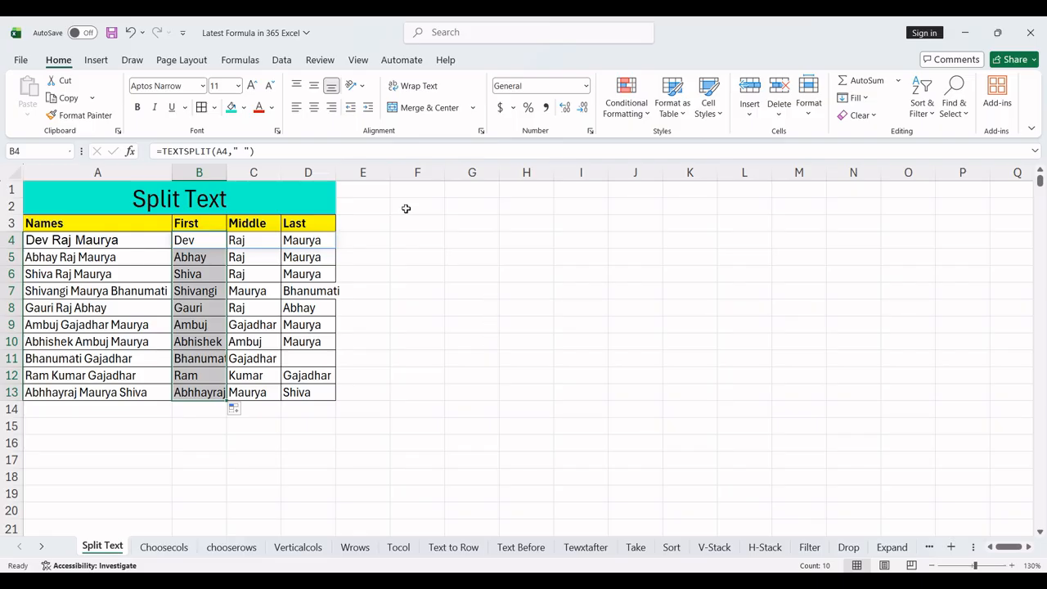
double_click(336, 173)
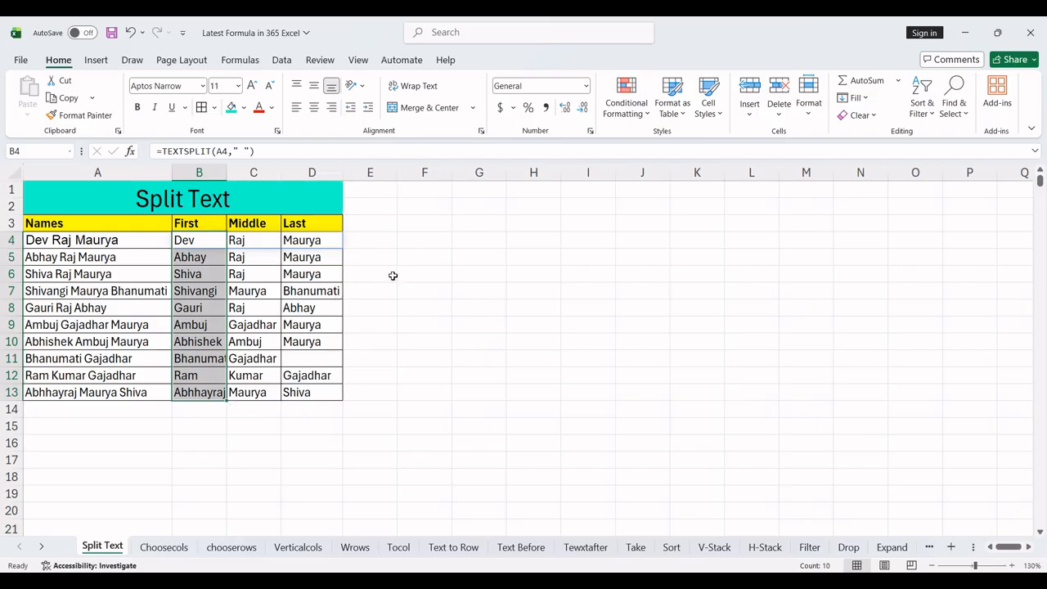
left_click(283, 257)
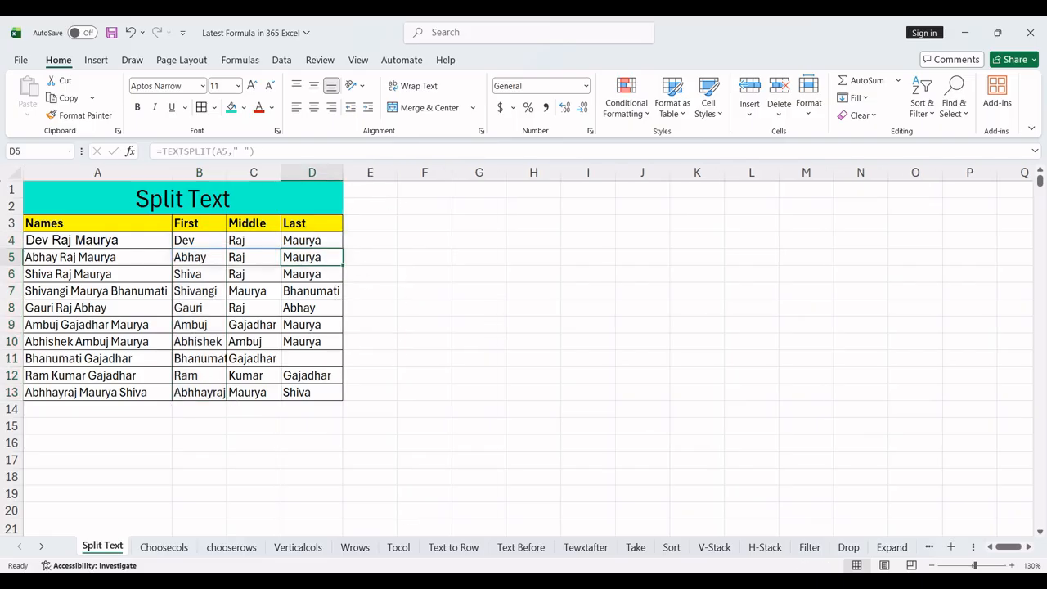
On the Choosecols sheet, copy the header row A2:H2 and paste it starting at cell A14
left_click(163, 547)
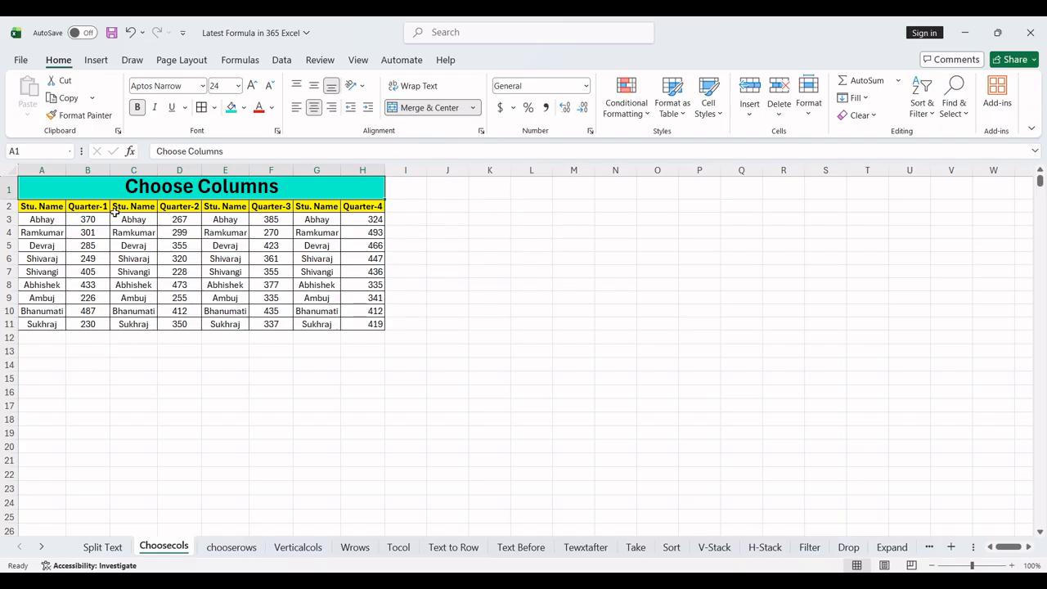
left_click_drag(51, 207, 355, 205)
key("ctrl+c")
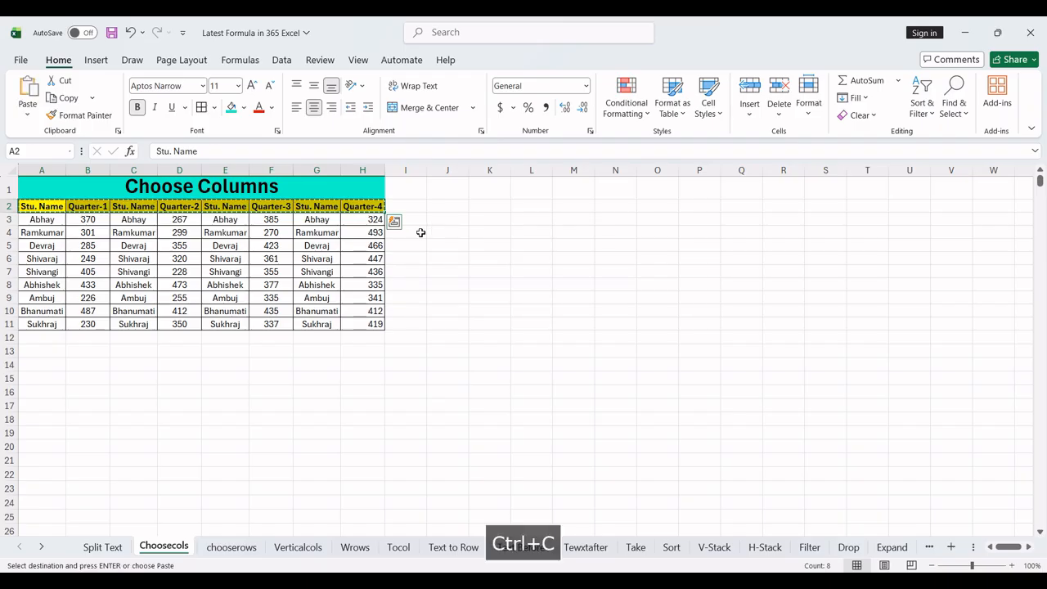
left_click(53, 366)
key("ctrl+v")
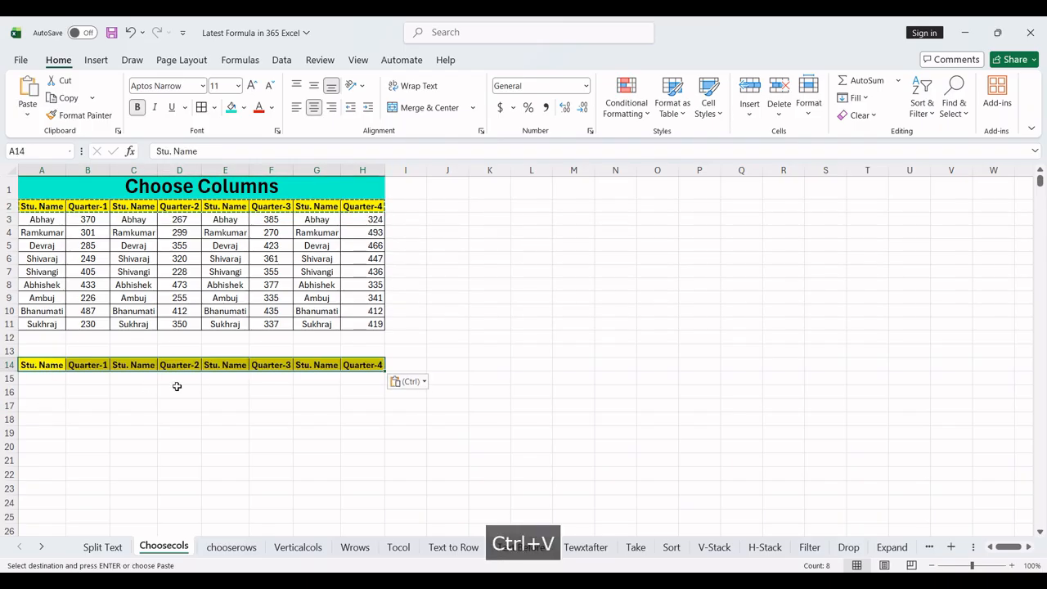
left_click(209, 403)
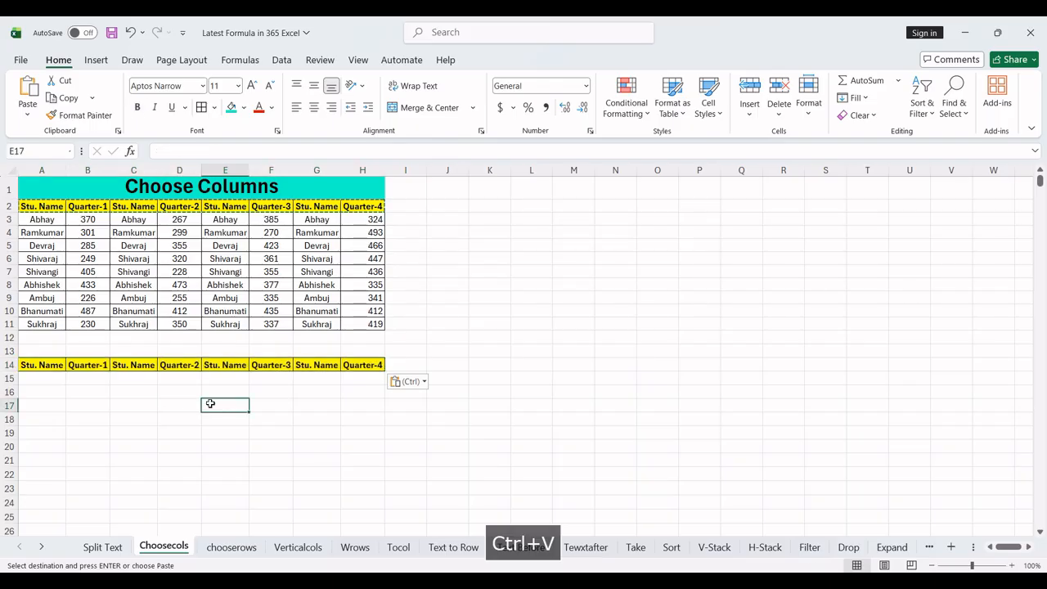
Delete the repeated Stu. Name headers in C14, E14 and G14, shifting the remaining cells left
left_click(133, 366)
left_click(233, 366, "ctrl")
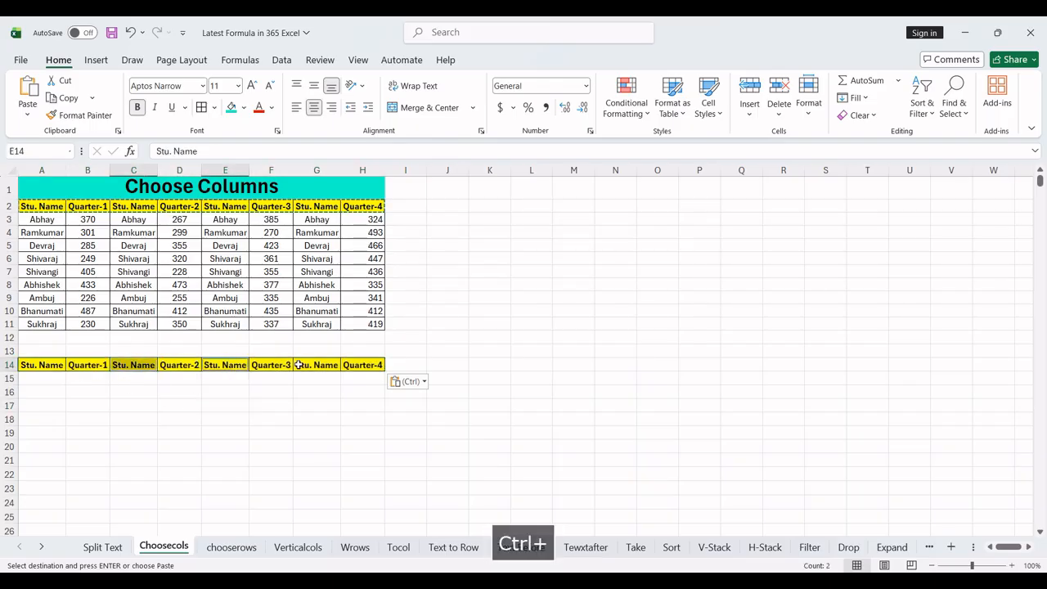
left_click(312, 366, "ctrl")
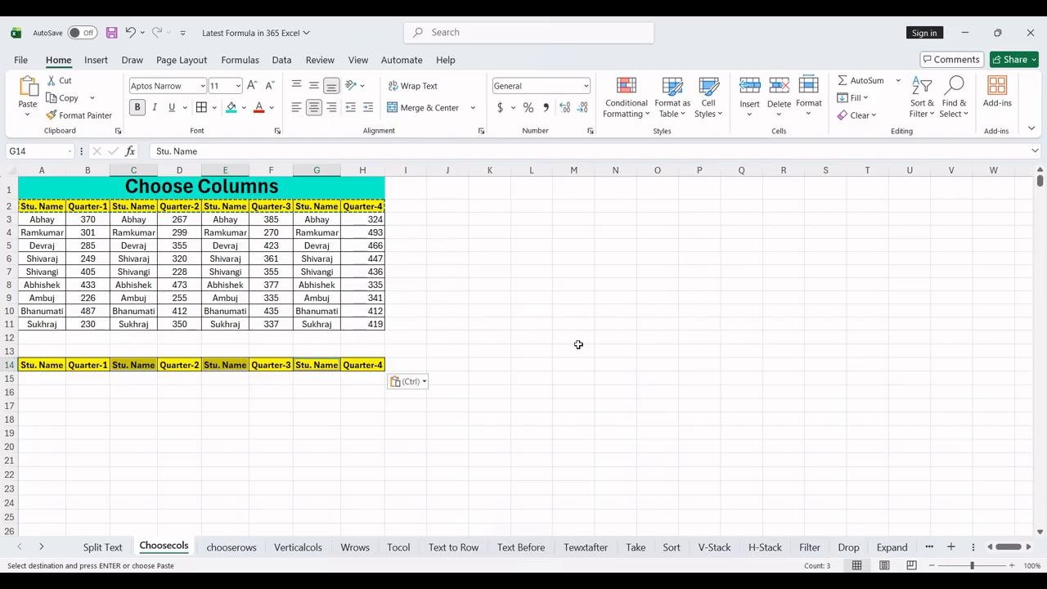
key("ctrl+minus")
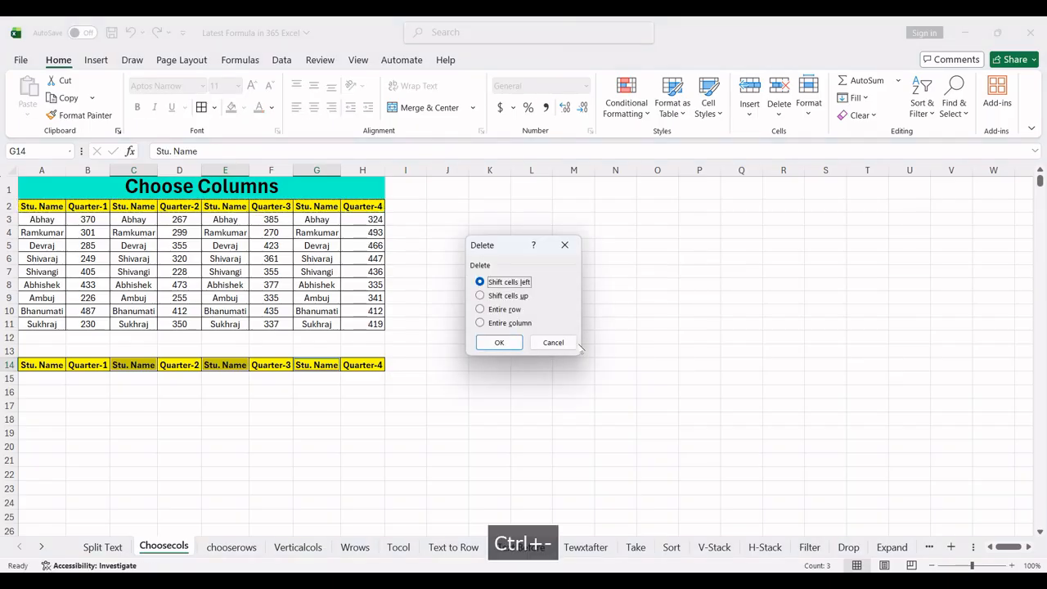
left_click(499, 342)
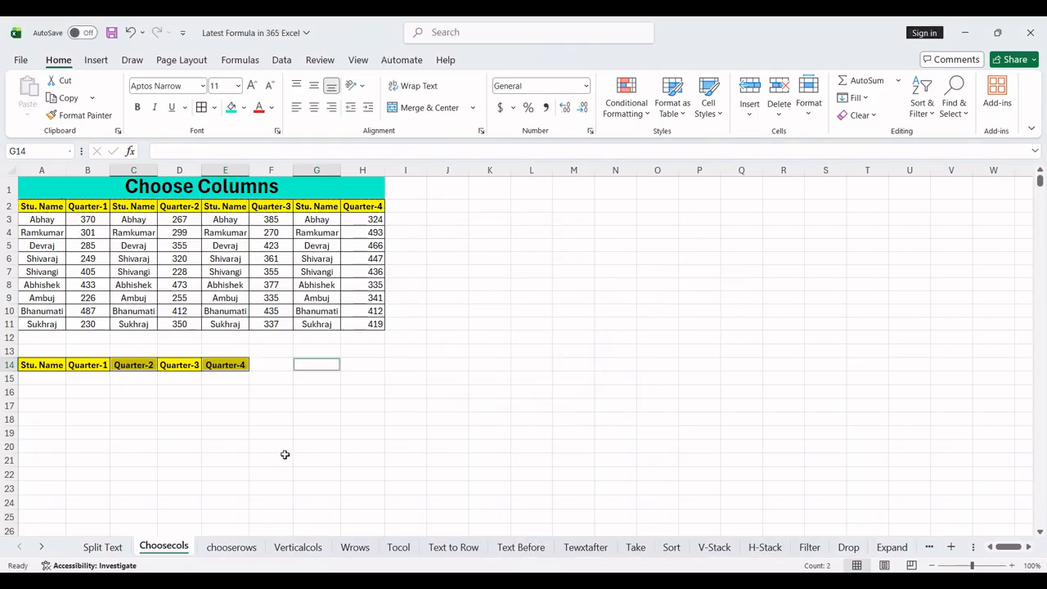
left_click(284, 451)
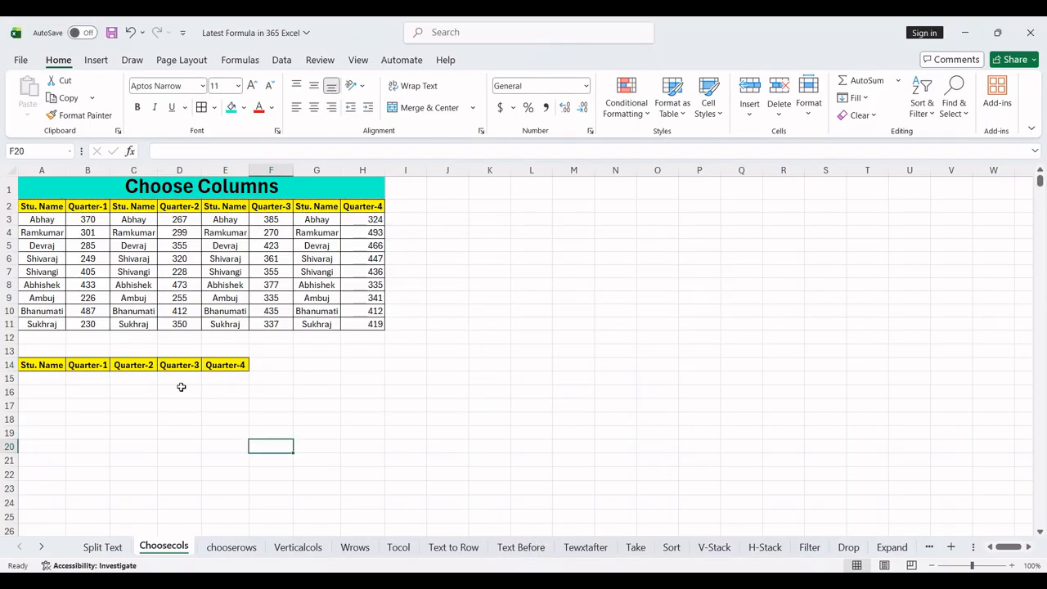
left_click(51, 368)
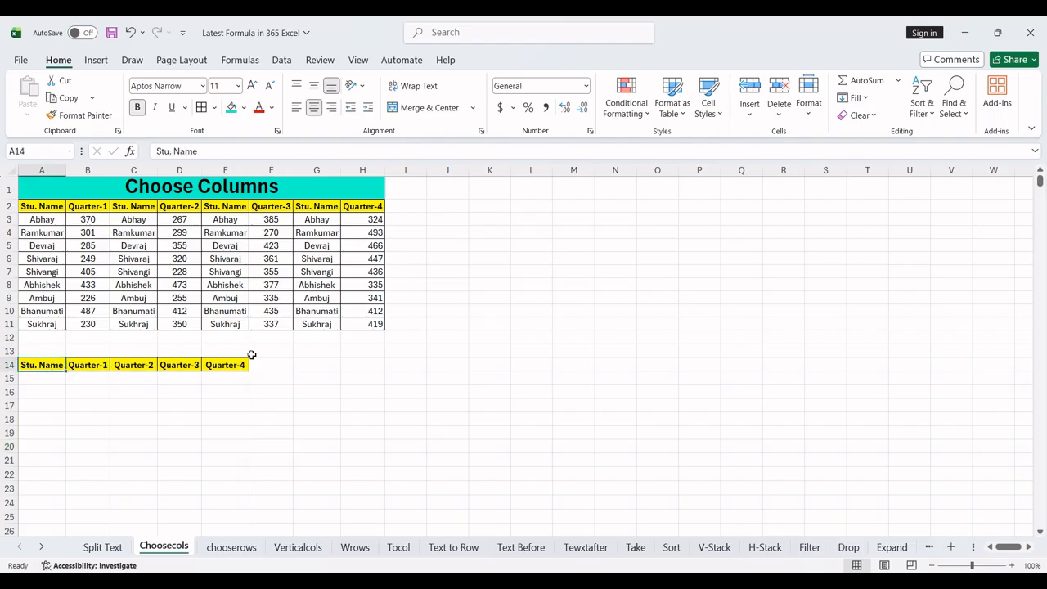
key("Right")
key("Right")
key("Right")
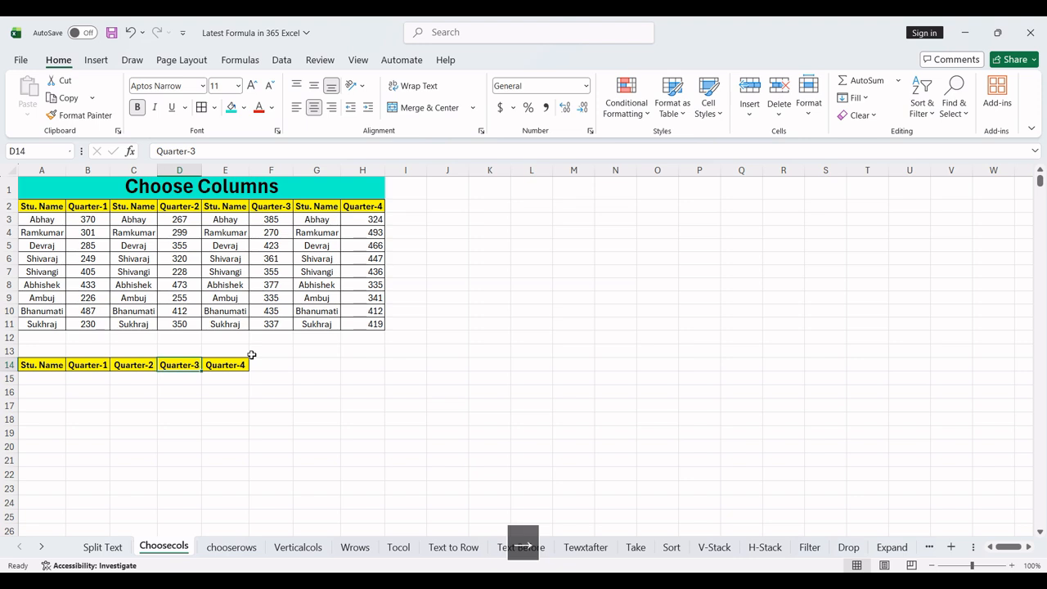
key("Right")
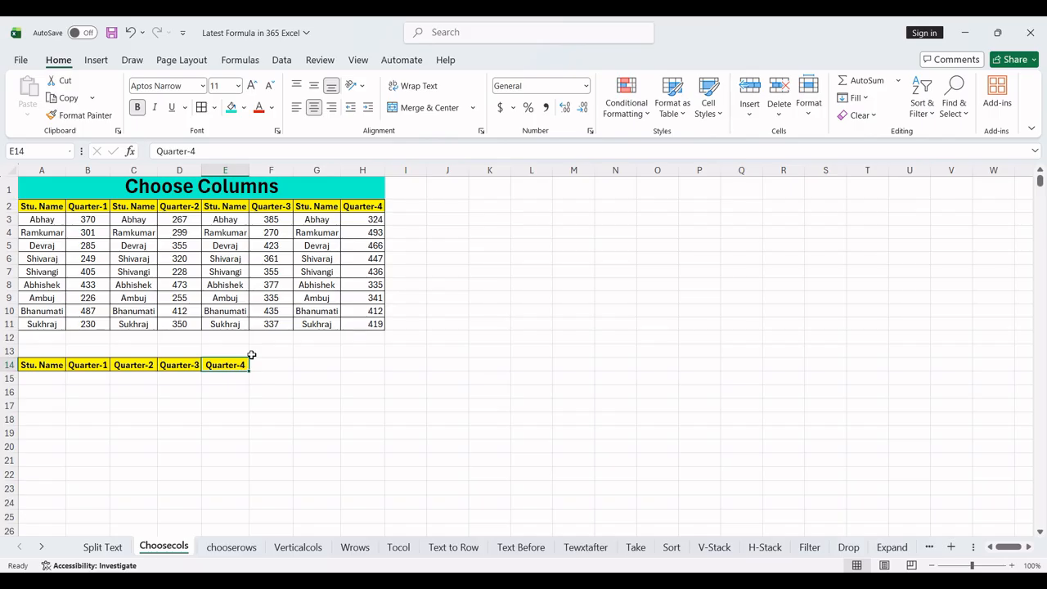
Begin a CHOOSECOLS formula in cell A15, under the copied Stu. Name header
left_click(49, 378)
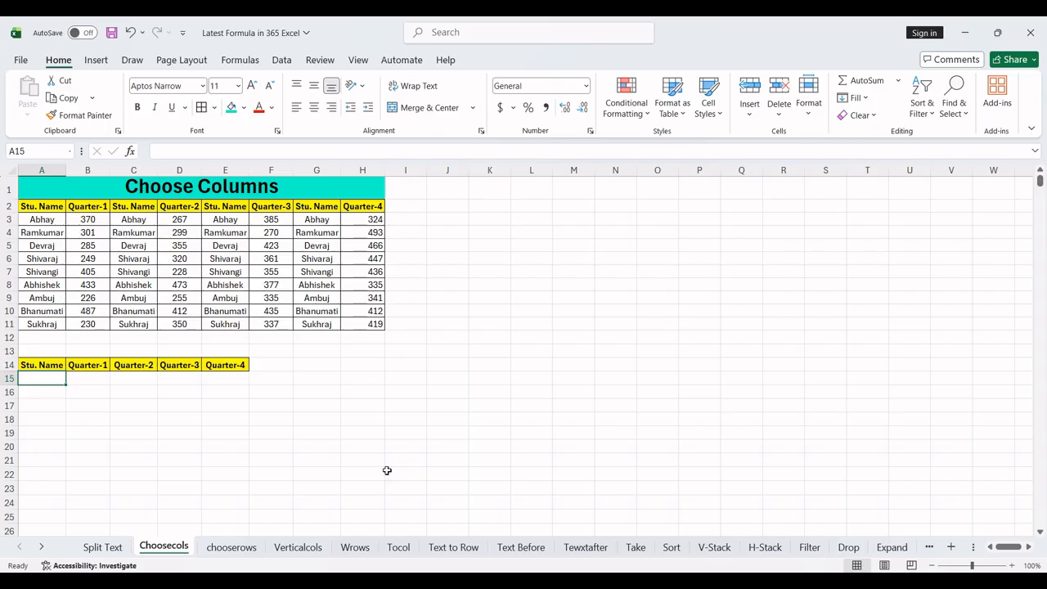
type("=")
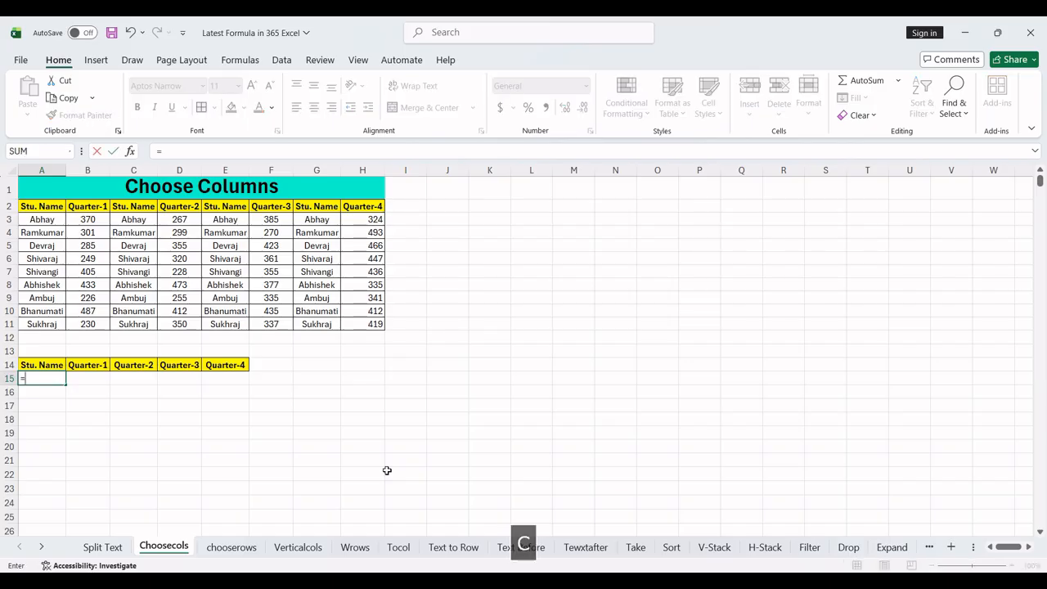
type("chgo")
key("BackSpace")
key("BackSpace")
key("BackSpace")
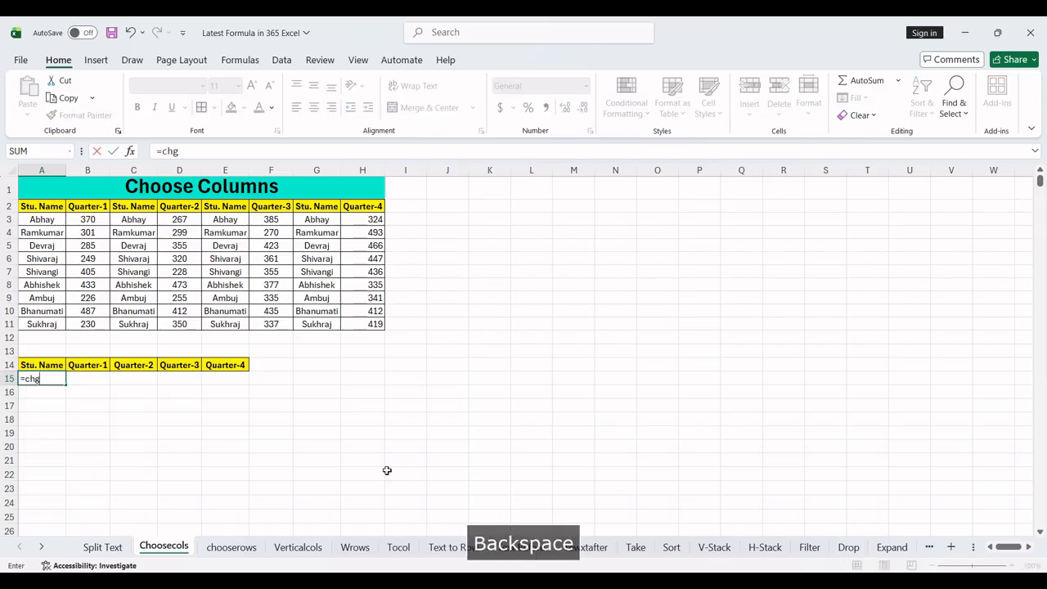
type("hoo")
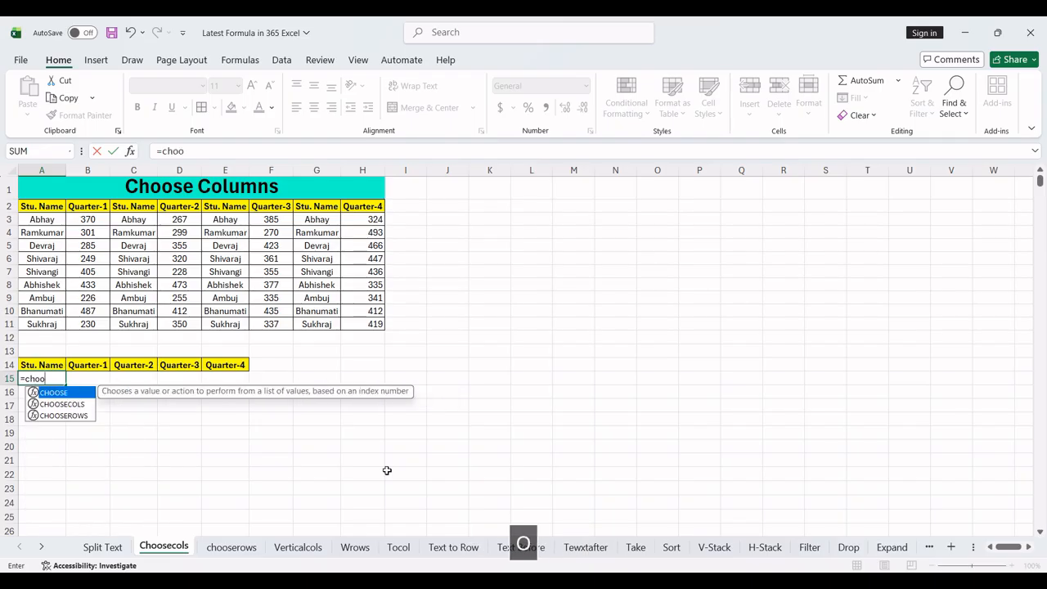
key("Down")
key("Tab")
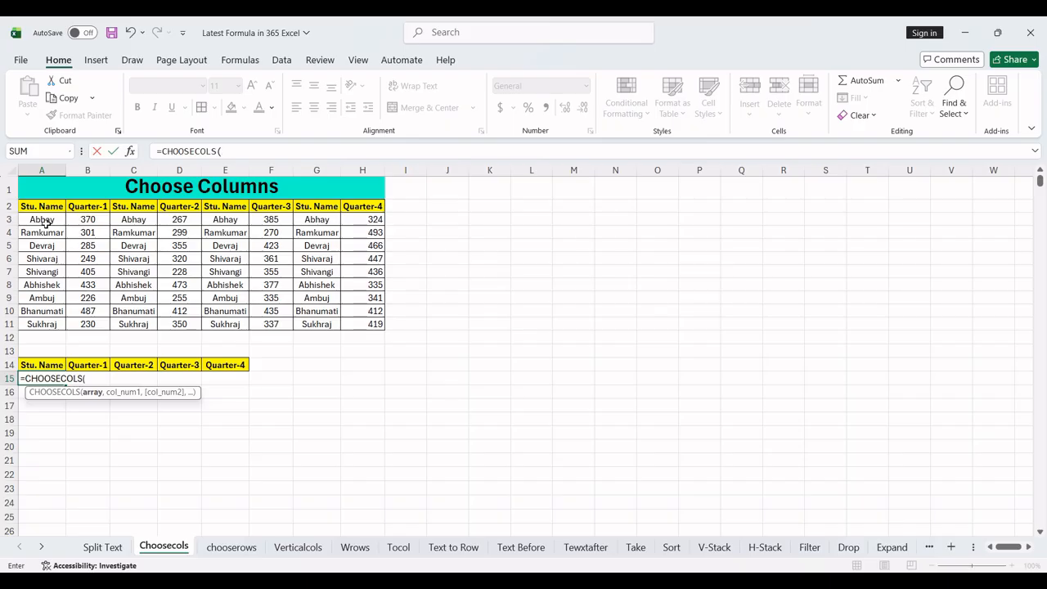
Set the data range A3:H11 as the array argument of the CHOOSECOLS formula
left_click_drag(45, 221, 350, 319)
left_click(352, 322)
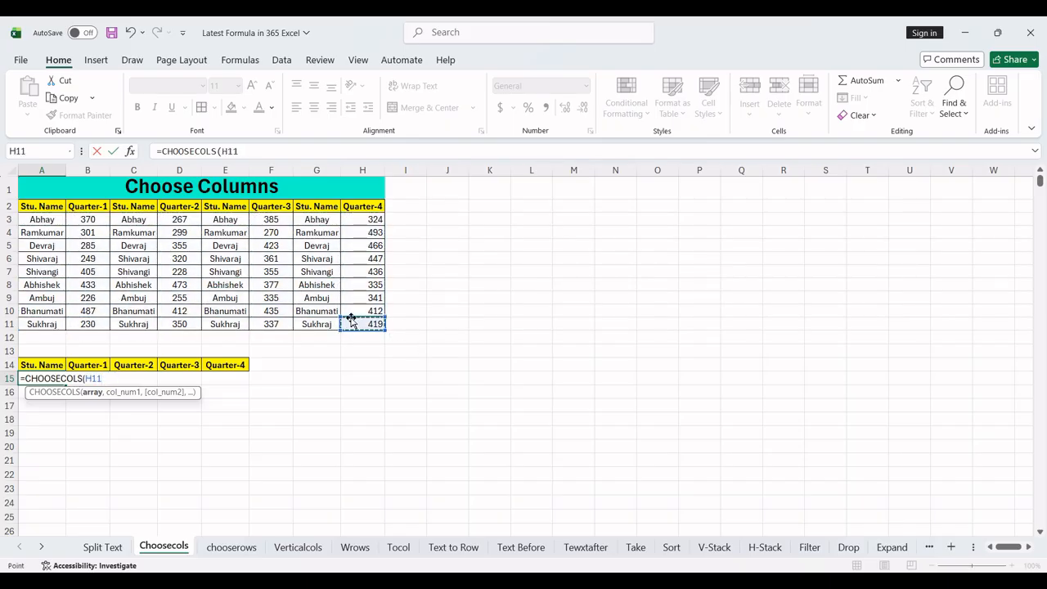
key("shift+Left")
key("shift+Left")
key("shift+Left")
key("shift+Left")
key("shift+Left")
key("shift+Left")
key("shift+Left")
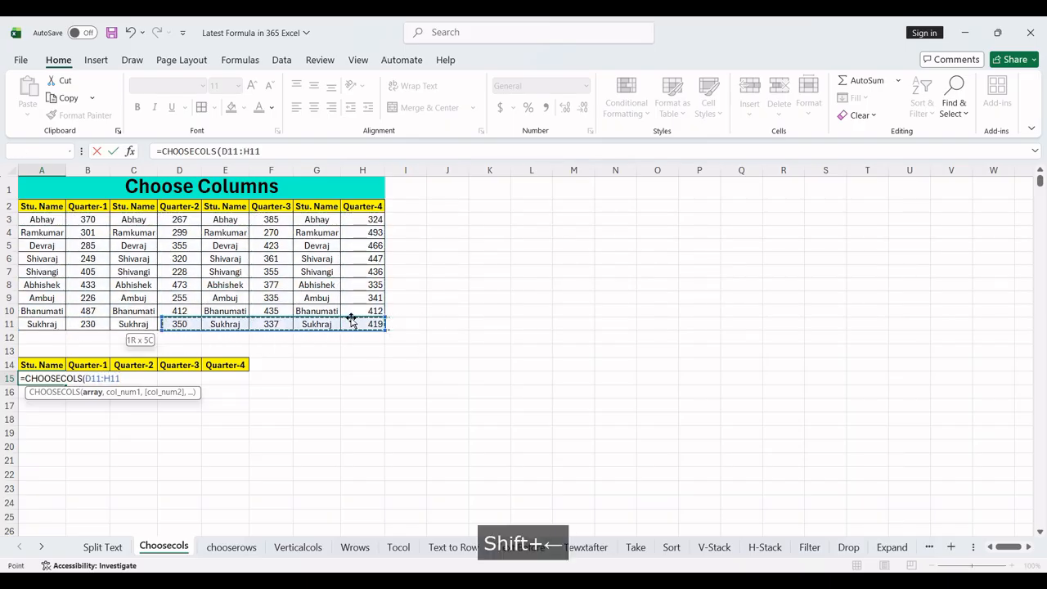
key("shift+Up")
key("shift+Up")
key("shift+Up")
key("shift+Up")
key("shift+Up")
key("shift+Up")
key("shift+Up")
key("shift+Up")
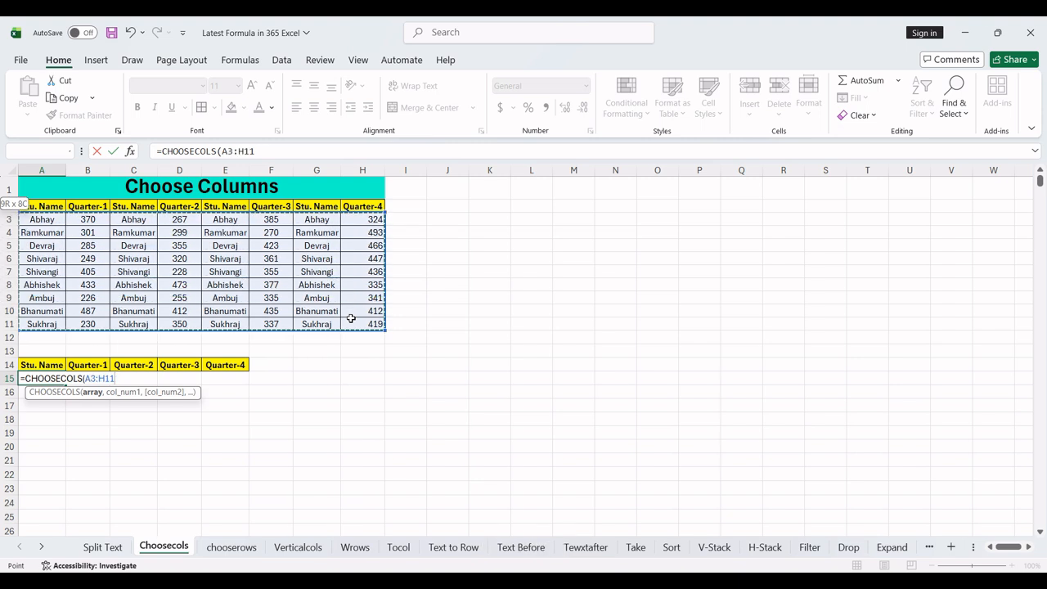
type(",")
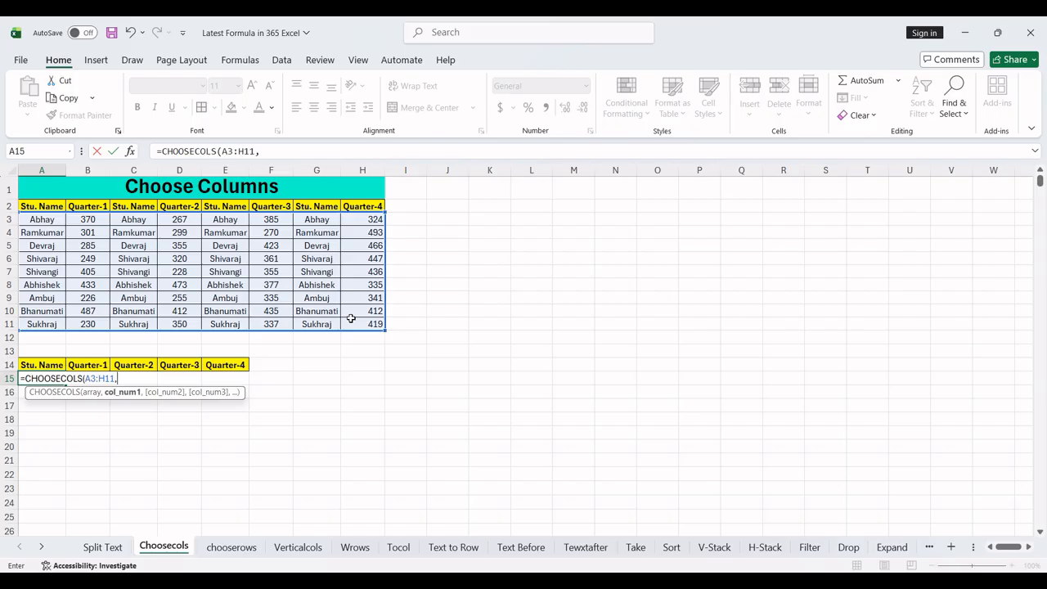
Complete the CHOOSECOLS formula with column numbers 1, 2, 4, 6 and 8 and enter it
type("1,")
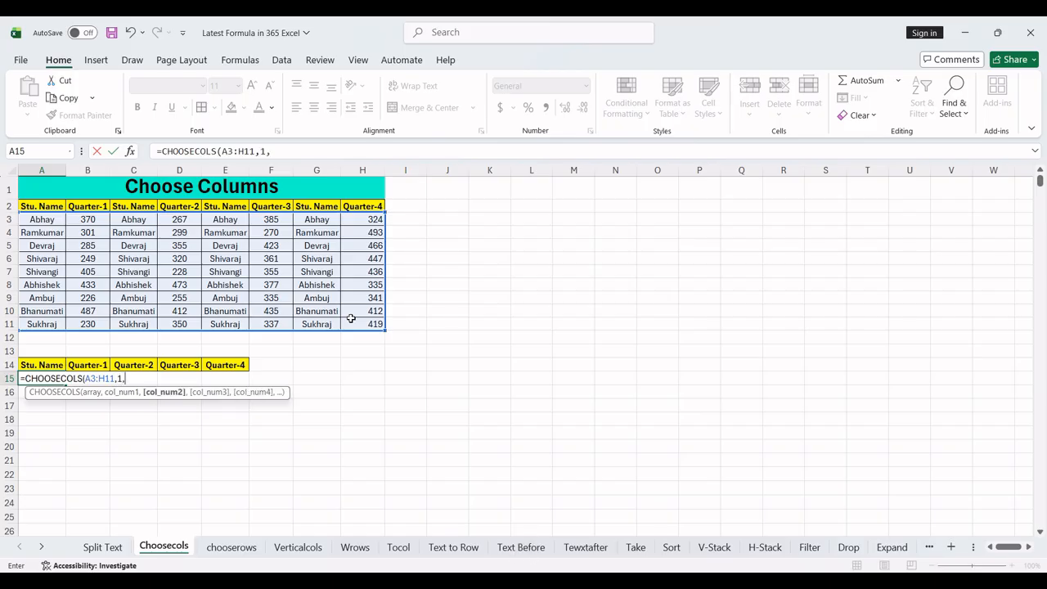
type("2,")
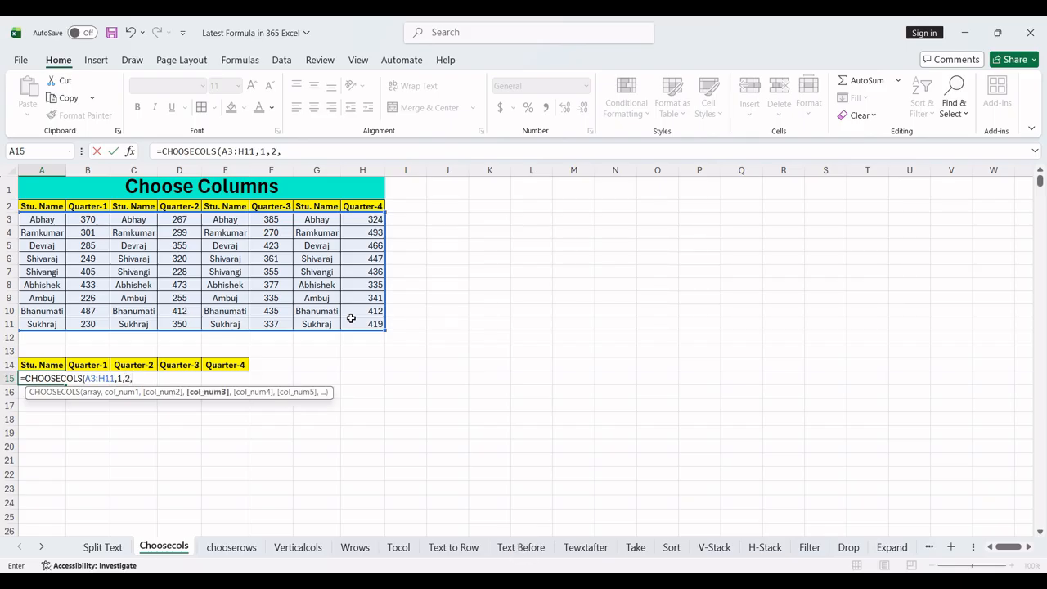
type("4")
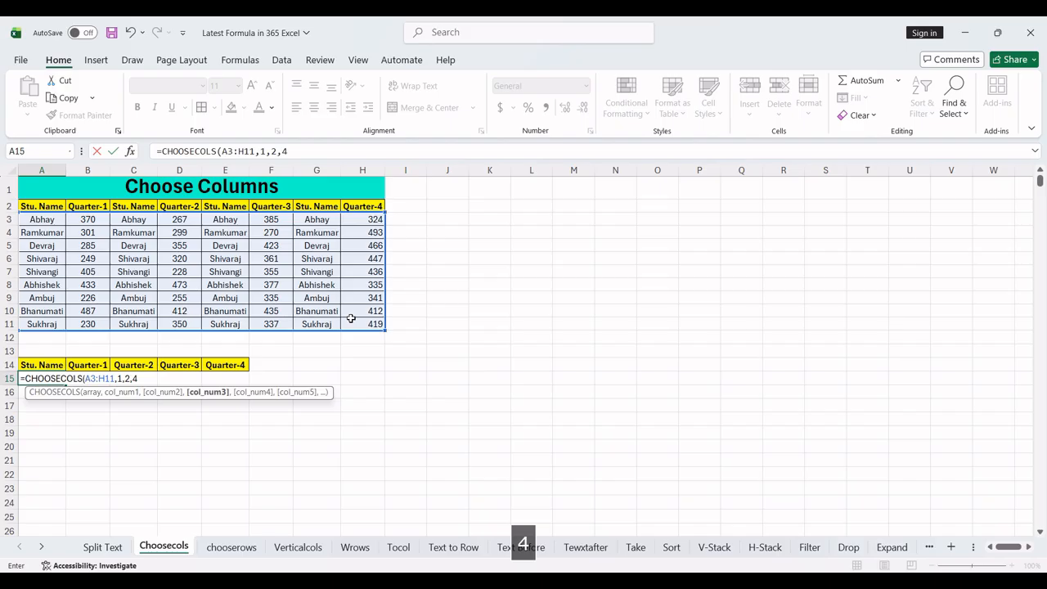
type(",")
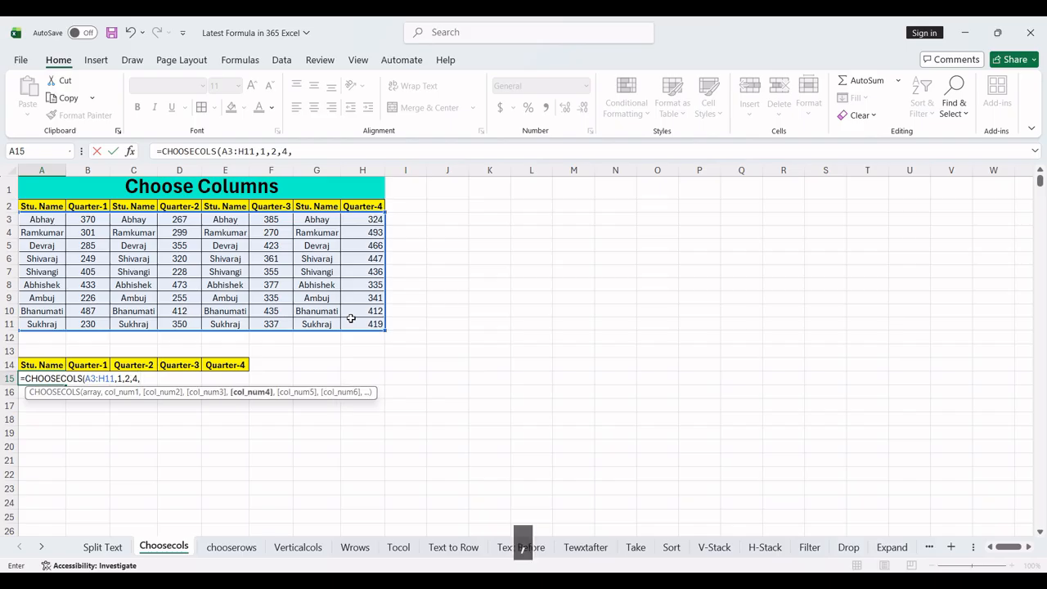
type("6,")
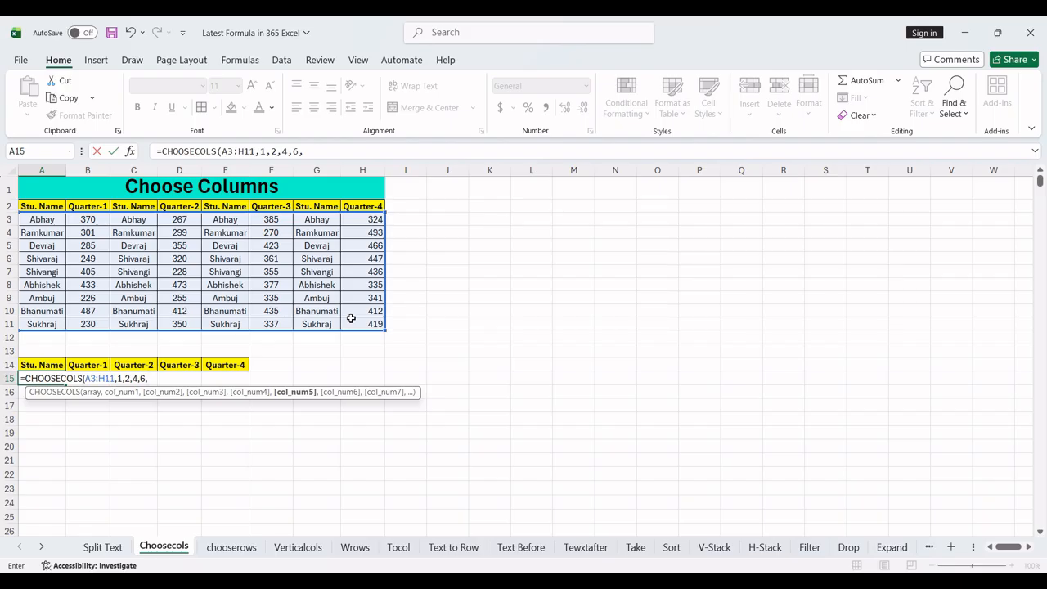
type("8")
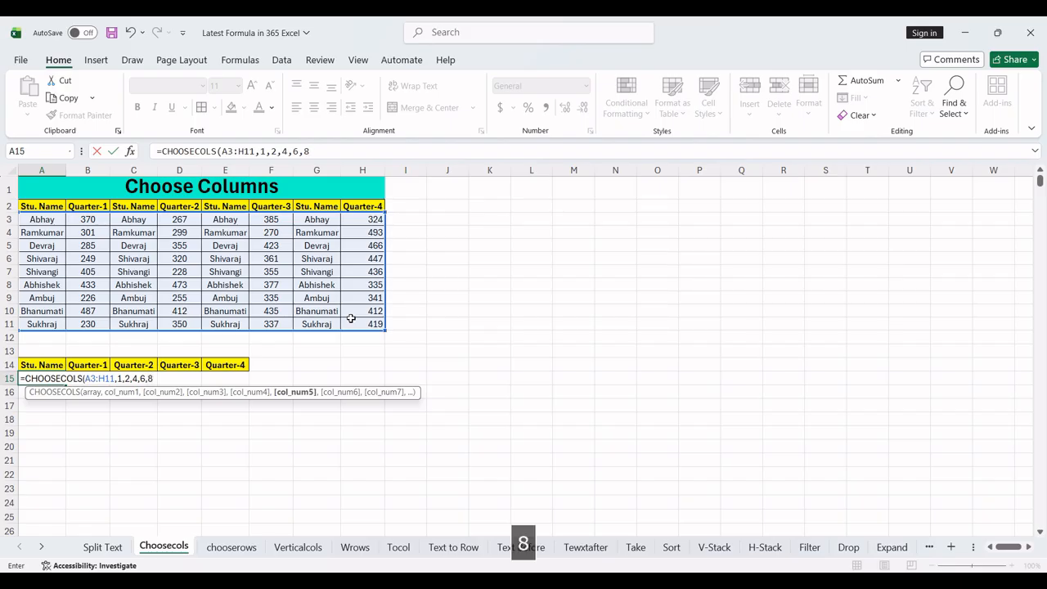
type(")")
key("Return")
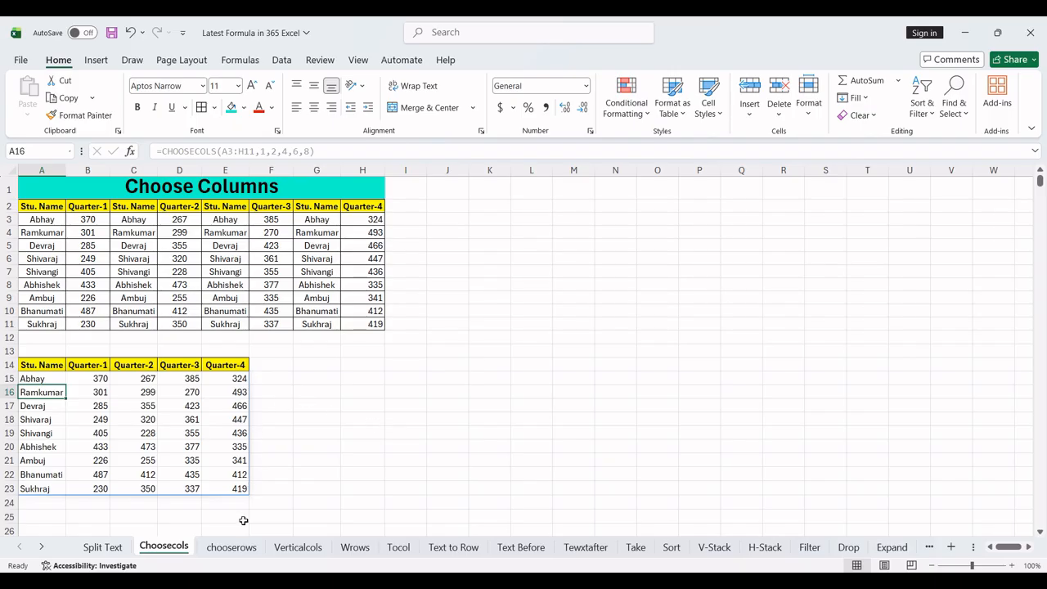
On the chooserows sheet, begin a CHOOSEROWS formula in cell B13, beside the Stu. Name label
left_click(240, 546)
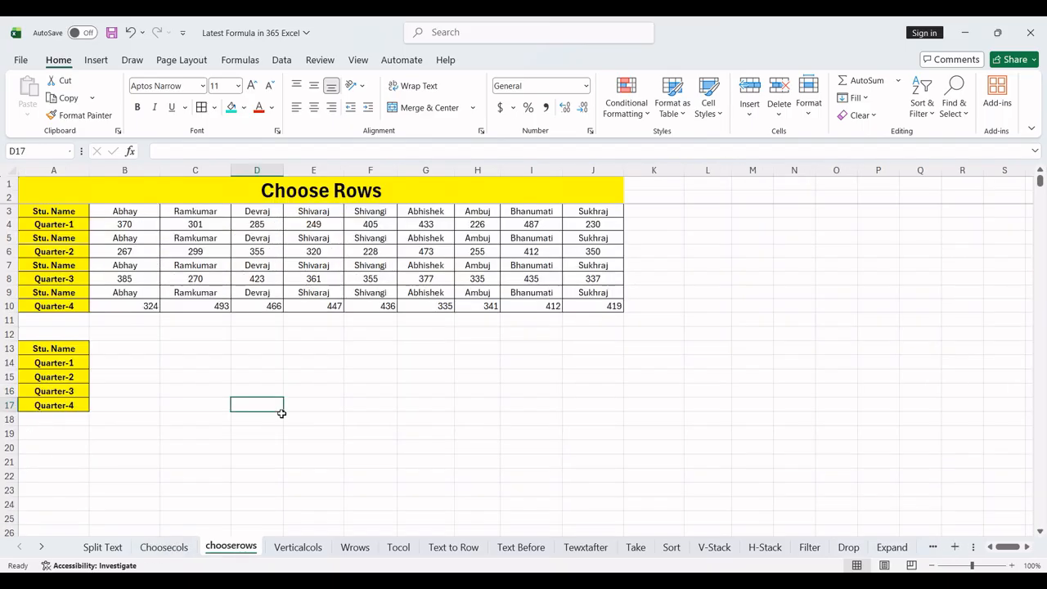
left_click(118, 348)
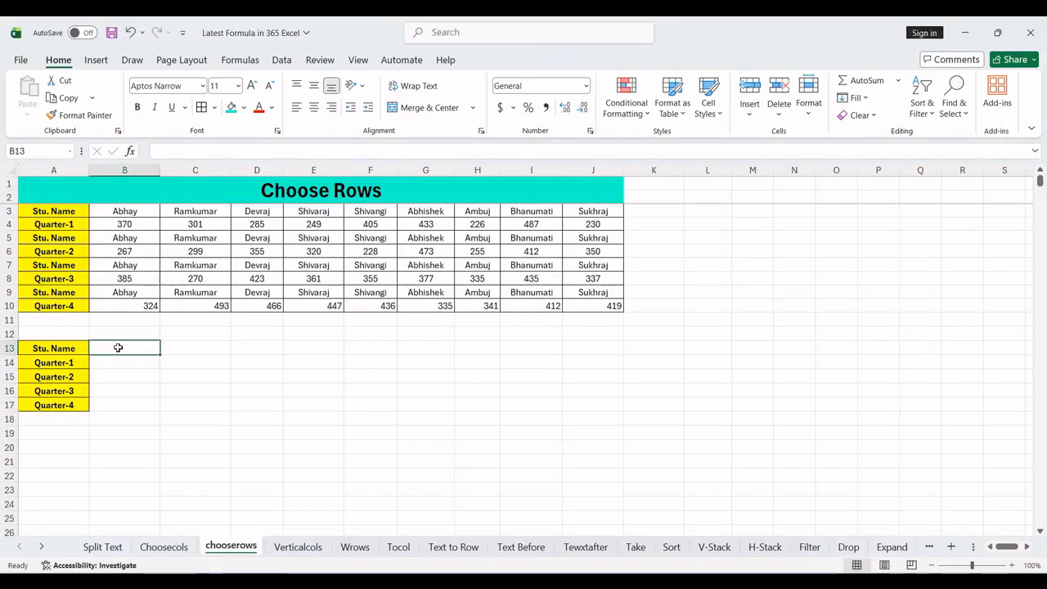
type("=choose")
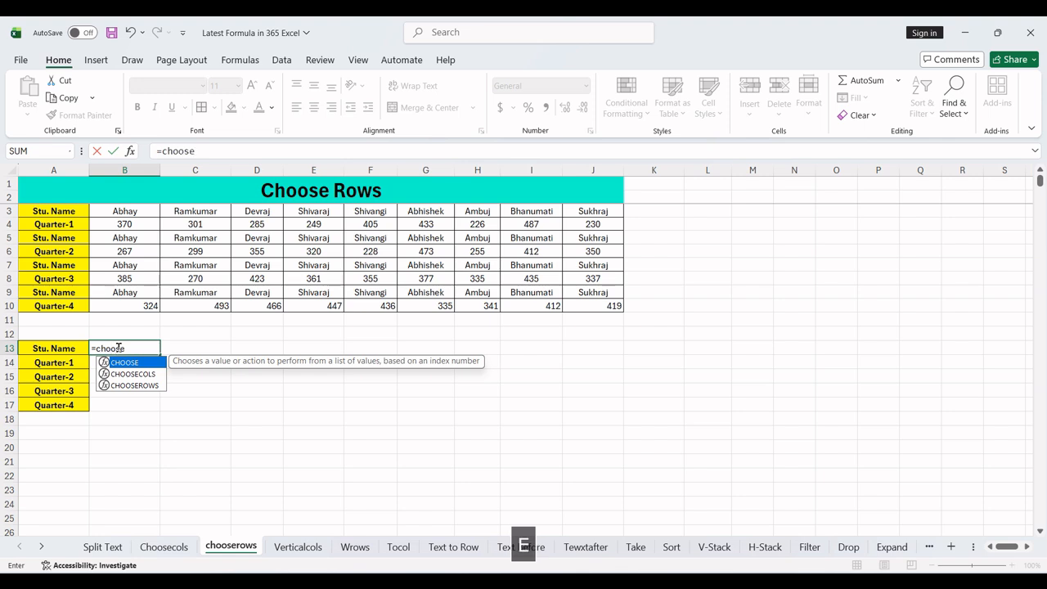
key("Down")
key("Down")
key("Tab")
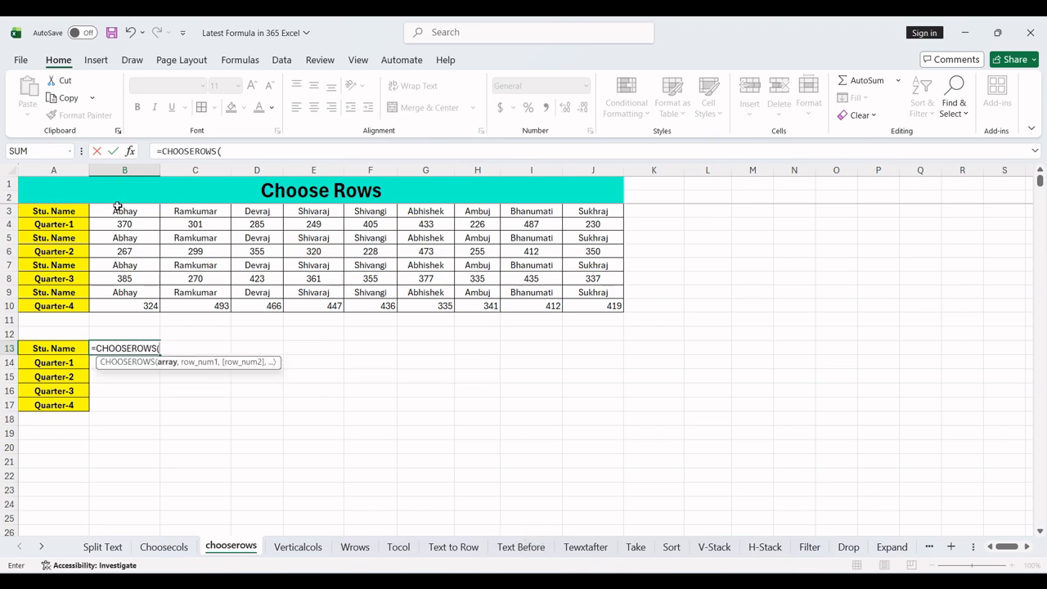
Complete the CHOOSEROWS formula with array B3:J10 and row numbers 1, 2, 4, 6 and 8, and enter it
left_click(118, 208)
key("ctrl+shift+Down")
key("ctrl+shift+Right")
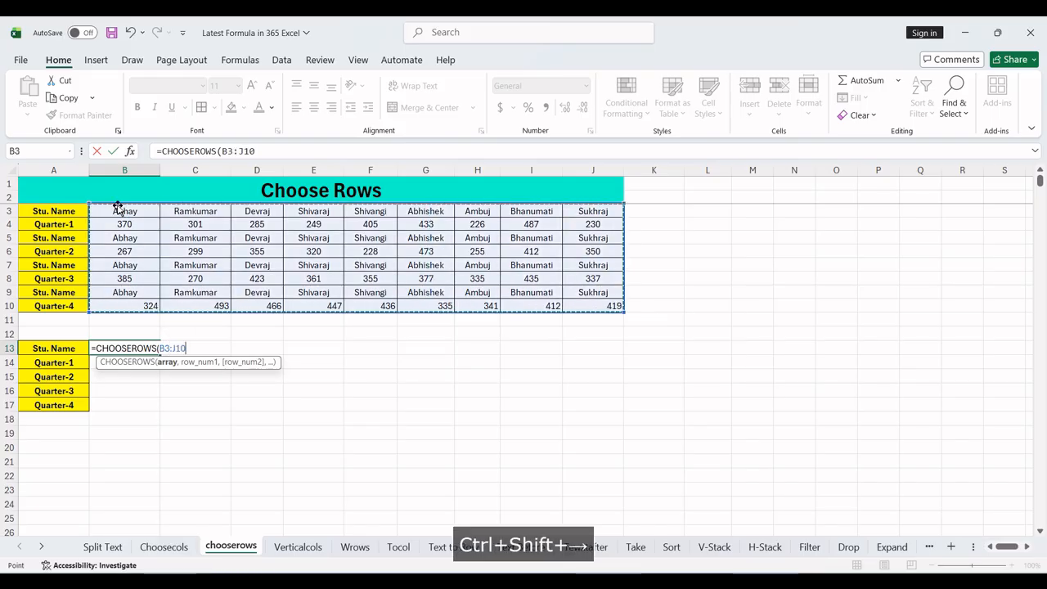
type(",")
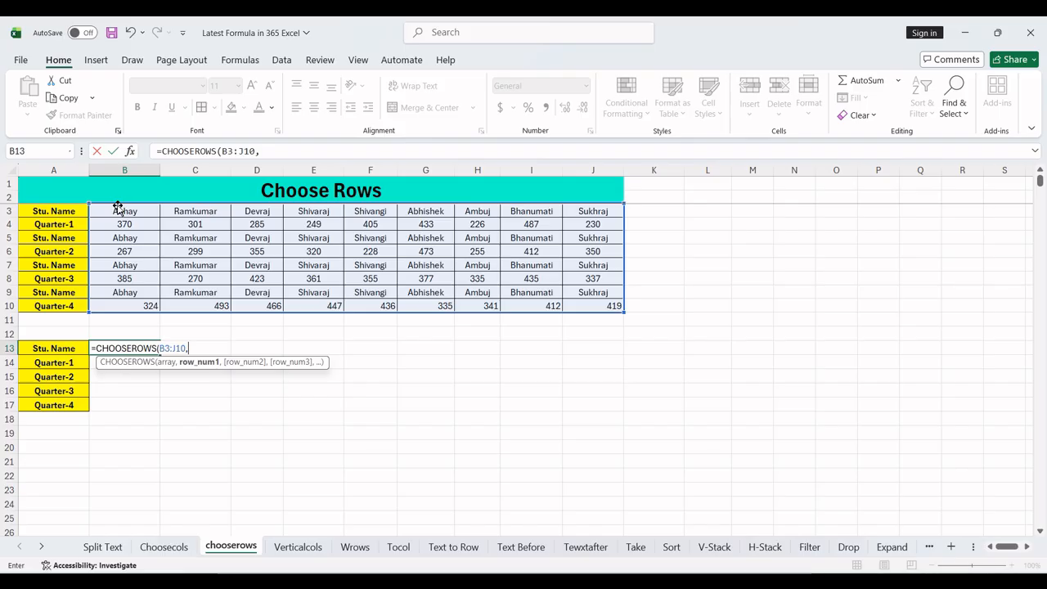
type("1,2,")
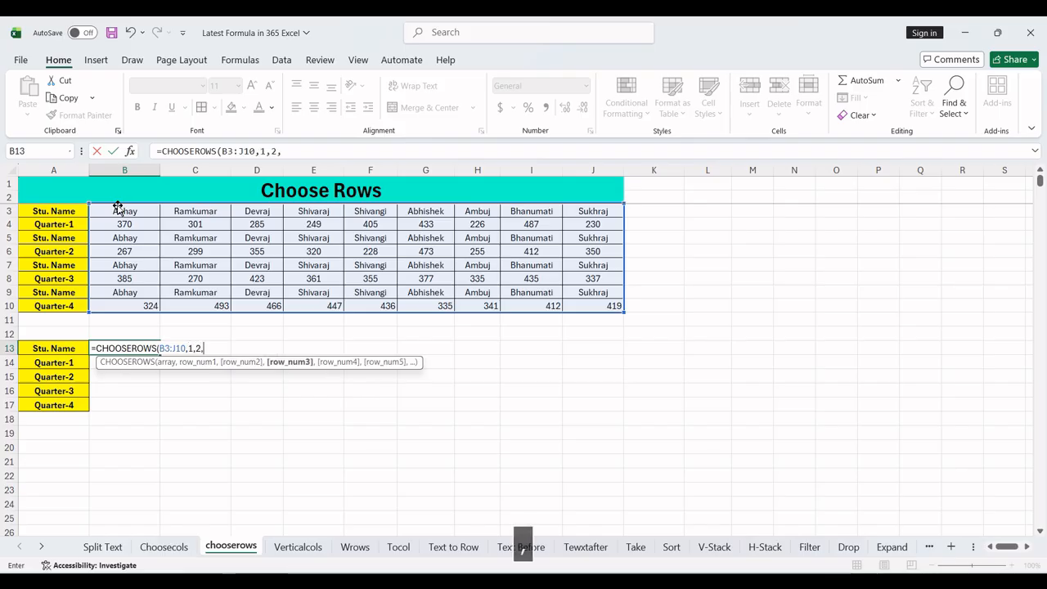
type("4,6,")
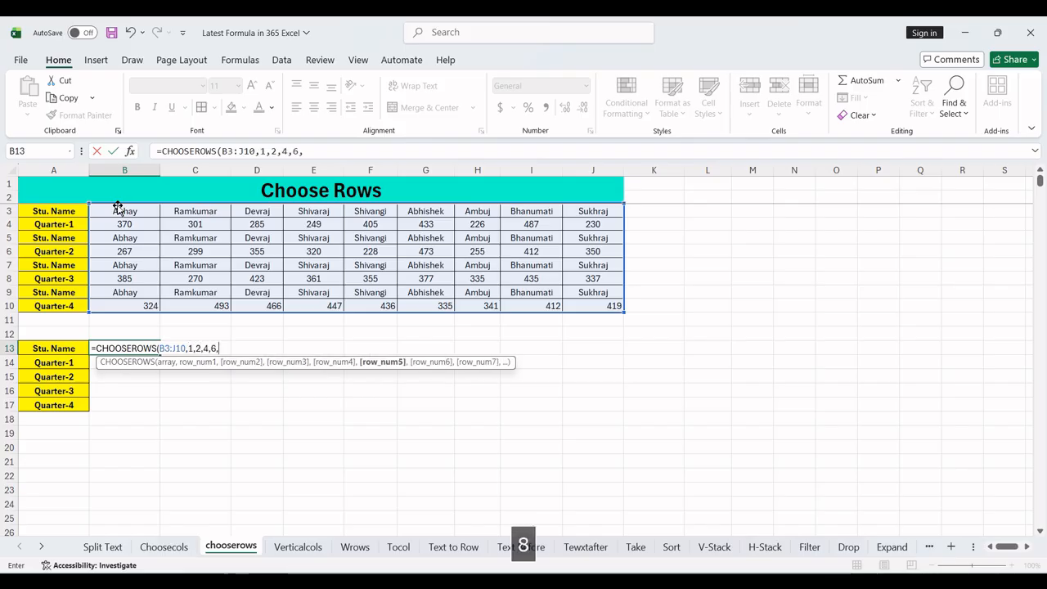
type("8)")
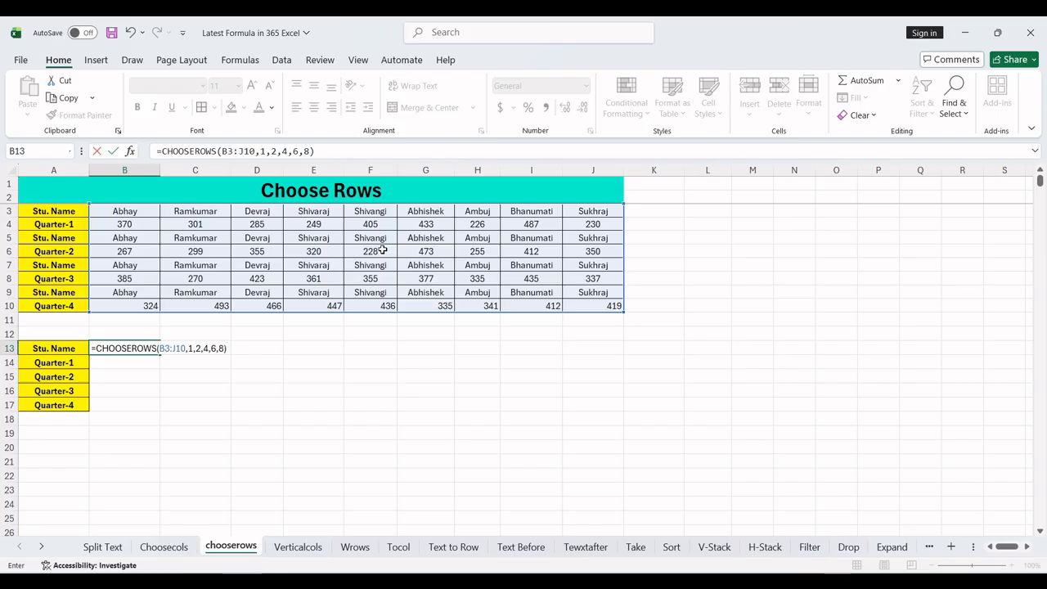
key("Return")
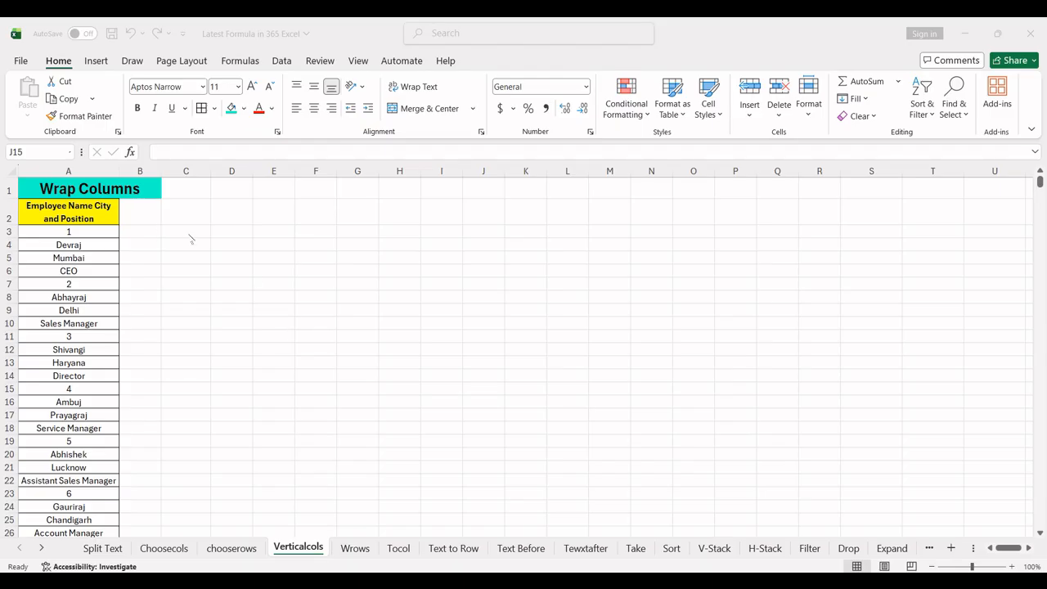
Begin a WRAPCOLS formula in cell D2 of the Verticalcols sheet
left_click(232, 230)
left_click(232, 214)
type("=")
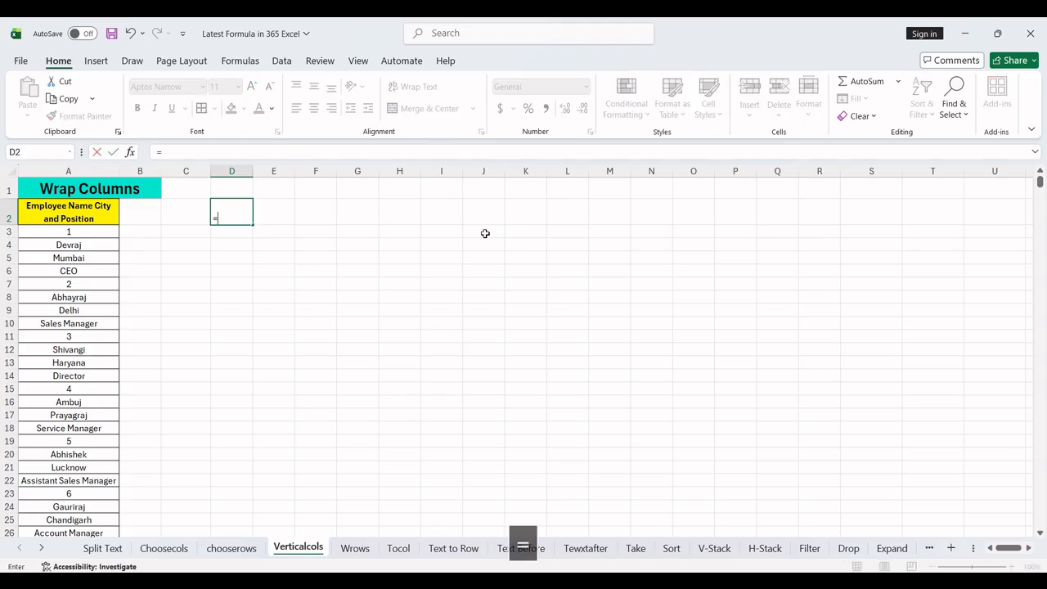
type("wra")
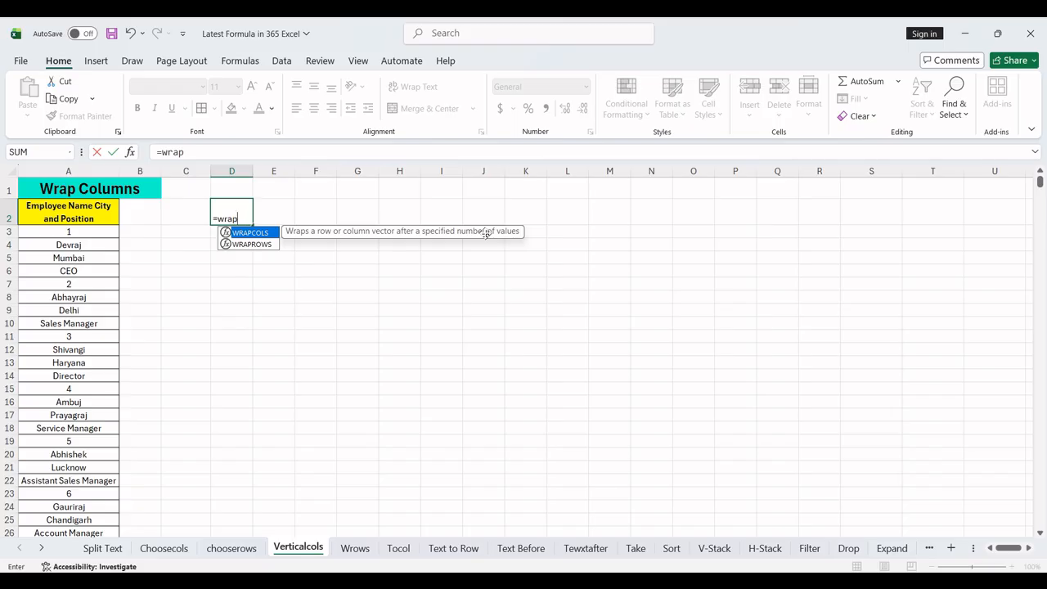
type("p")
key("Tab")
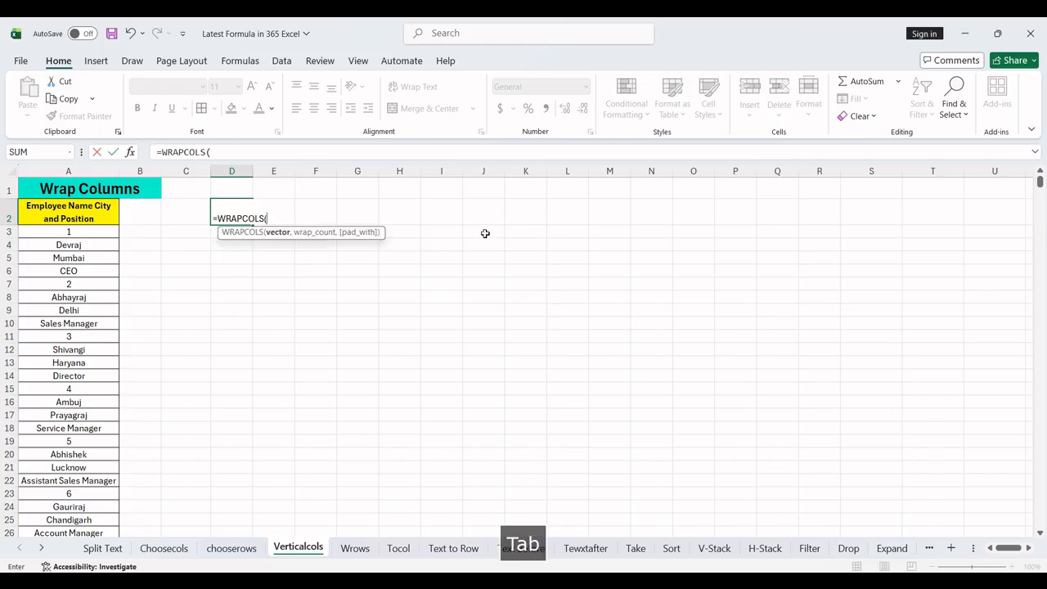
Complete the WRAPCOLS formula with the vector A3:A30 and a wrap count of 4, and enter it
left_click(76, 232)
key("ctrl+shift+Down")
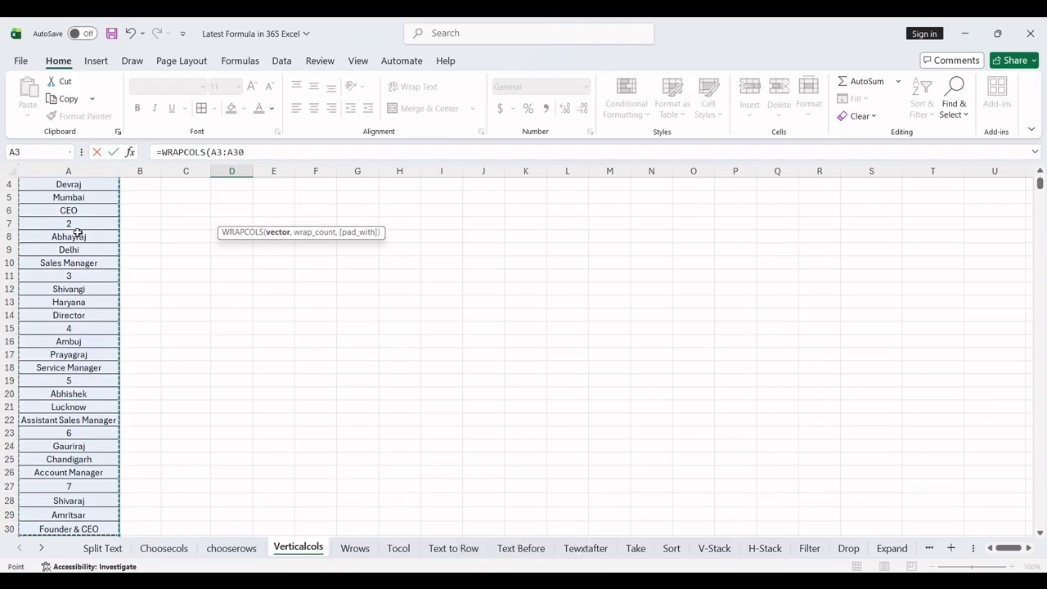
type(",")
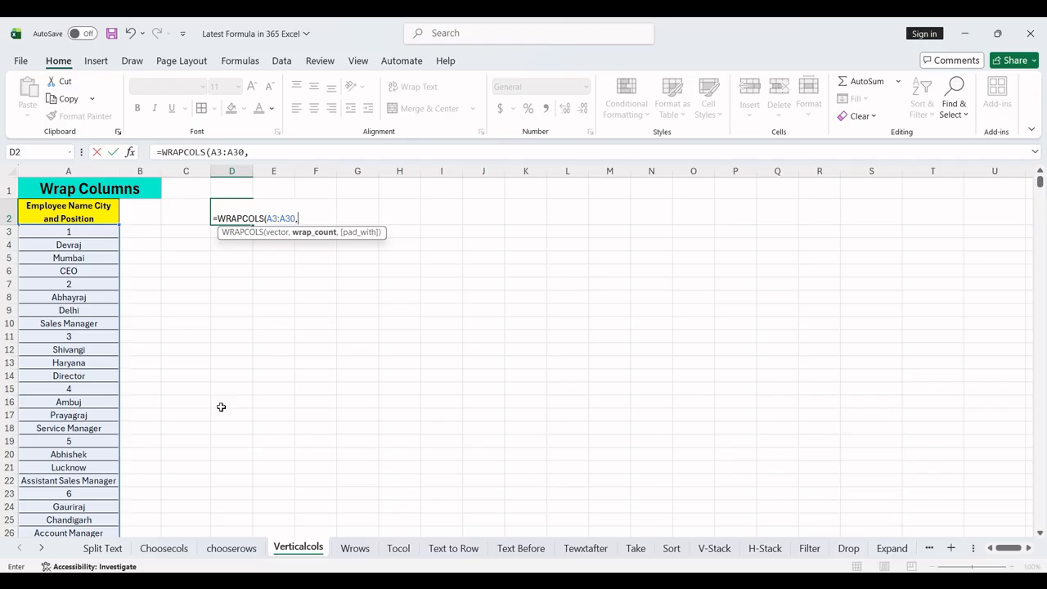
type("4")
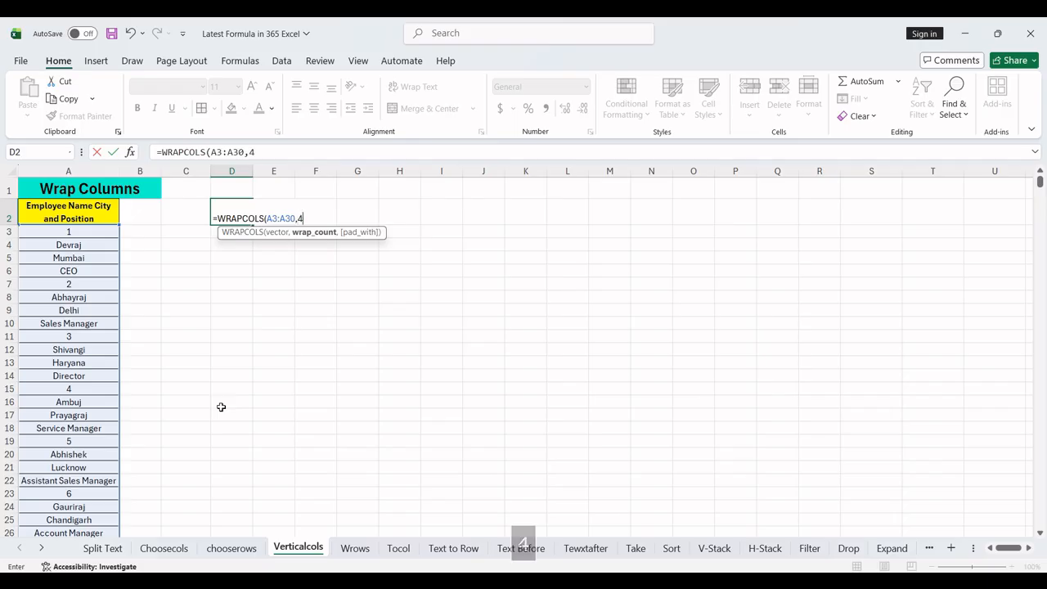
type(")")
key("Return")
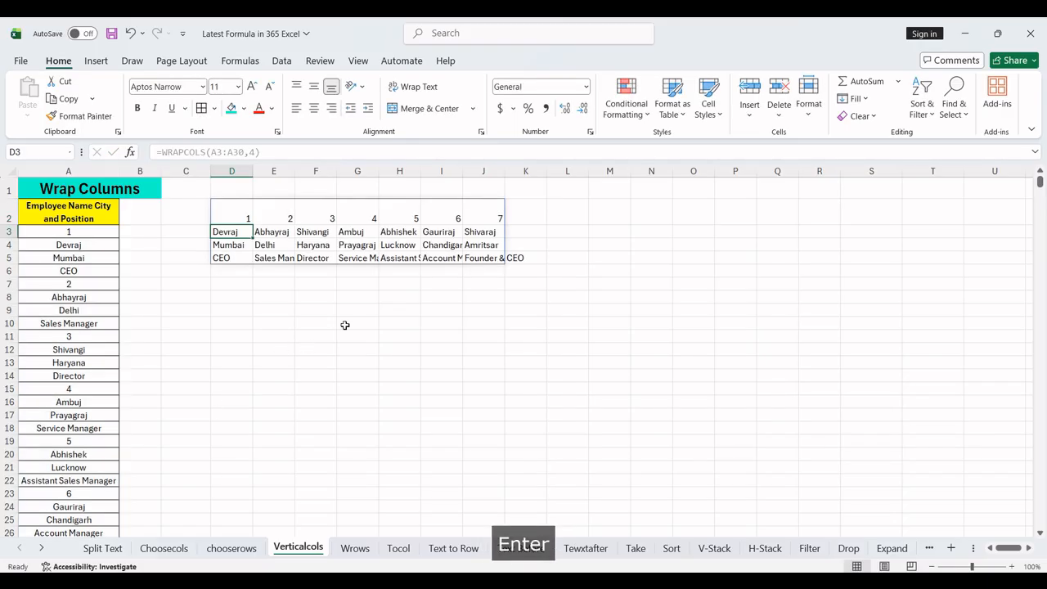
Autofit the column widths of the wrapped result in D2:J5
left_click(222, 211)
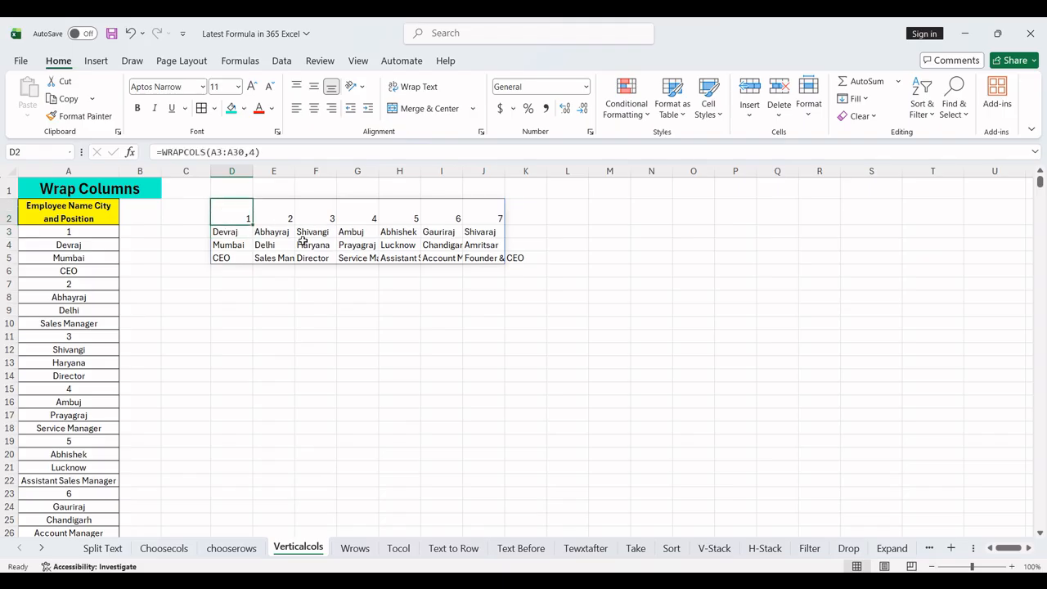
key("ctrl+shift+Right")
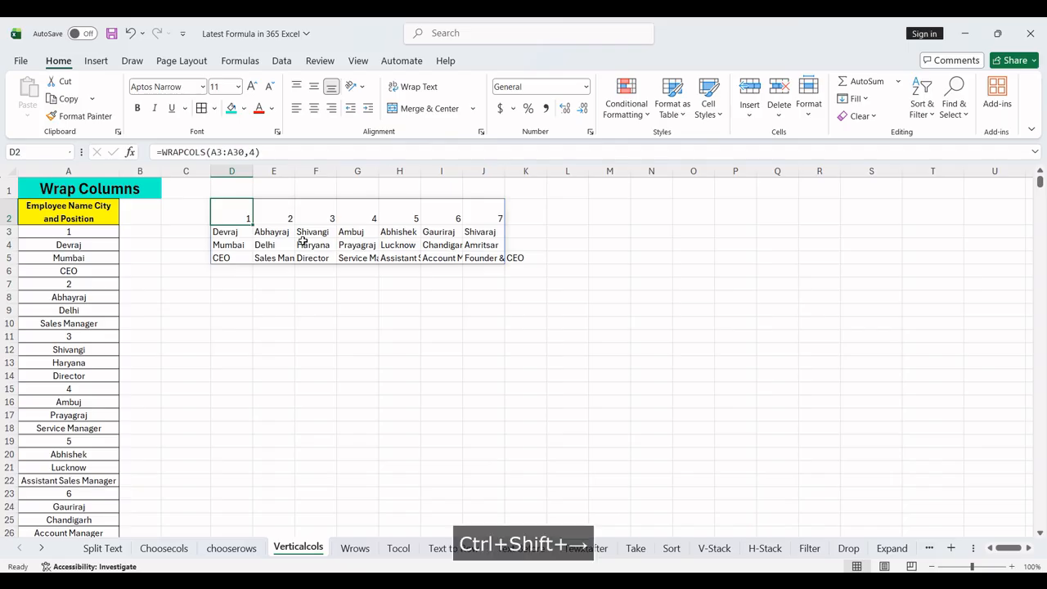
key("ctrl+shift+Down")
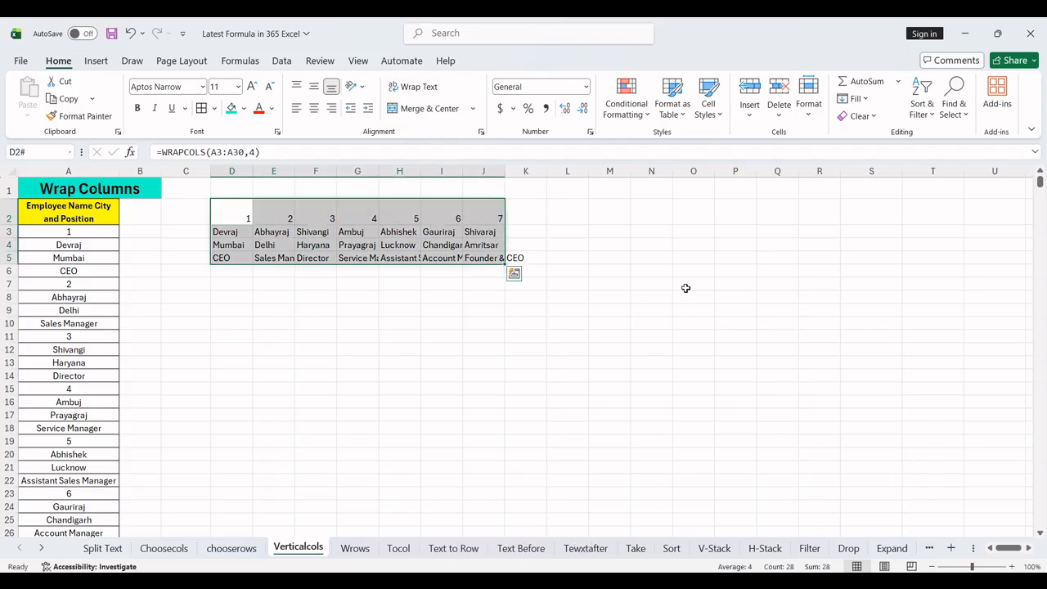
left_click(808, 97)
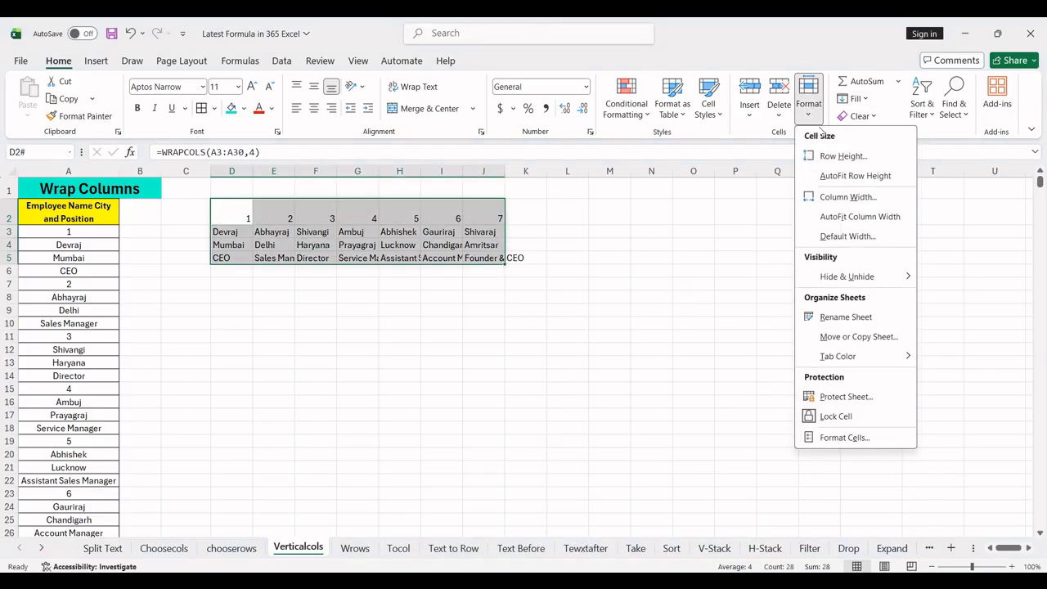
left_click(851, 218)
left_click(503, 305)
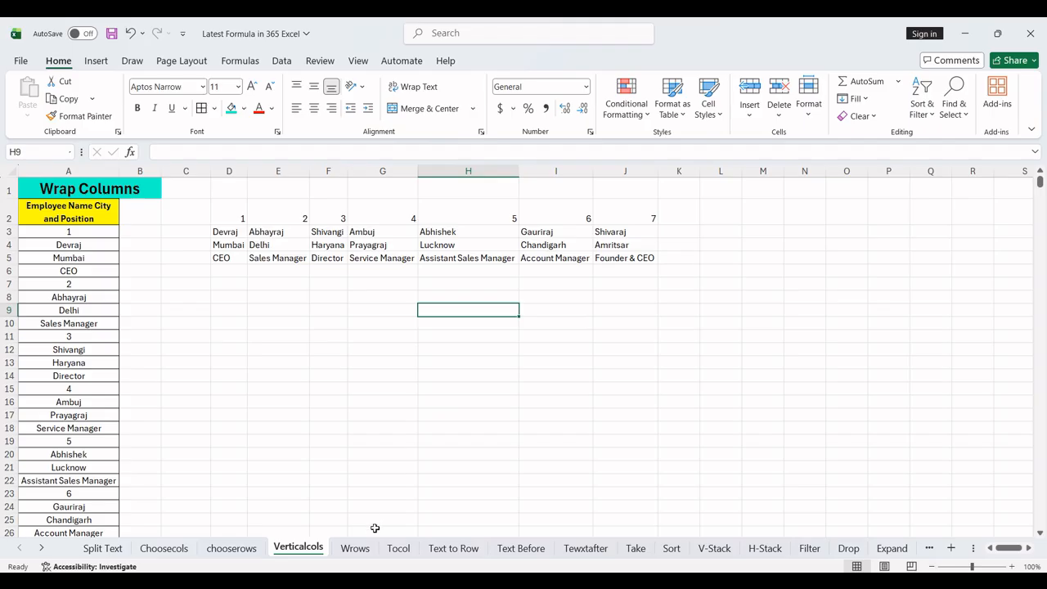
Begin a WRAPROWS formula in cell D3 of the Wrows sheet
left_click(355, 548)
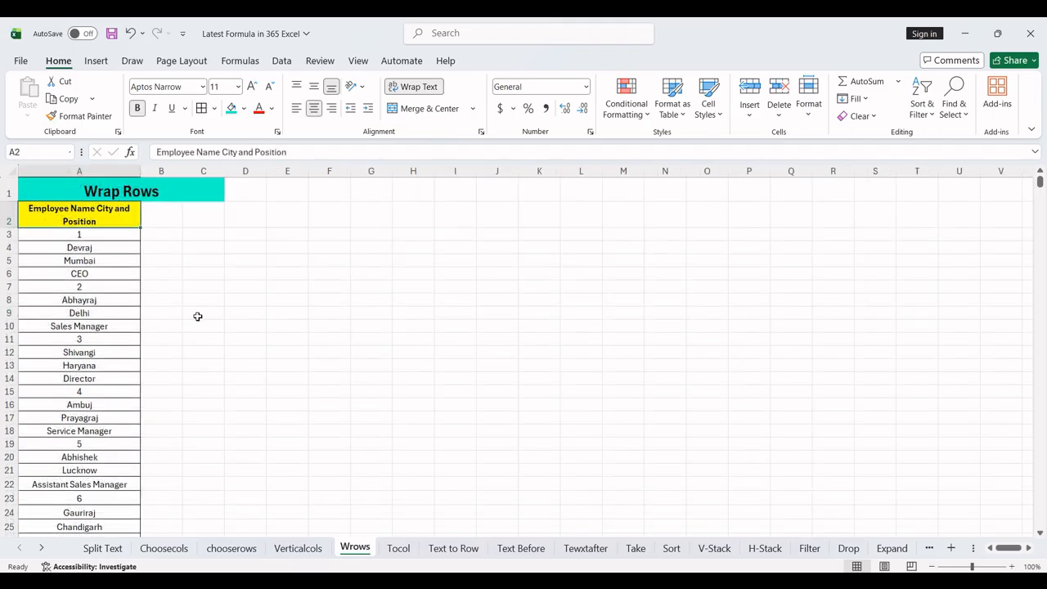
left_click(238, 232)
type("=")
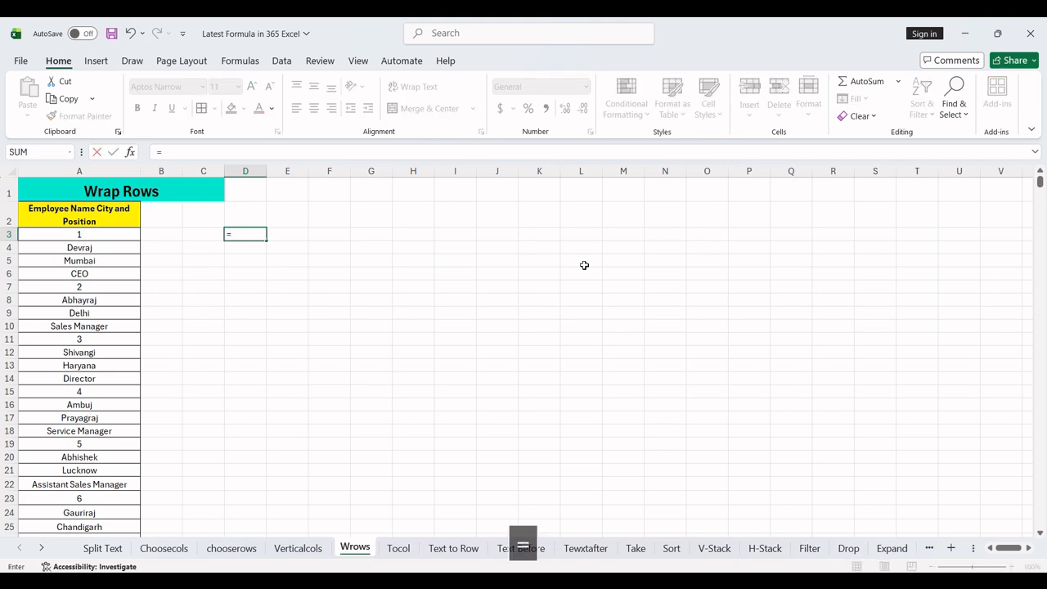
type("war")
key("BackSpace")
key("BackSpace")
key("BackSpace")
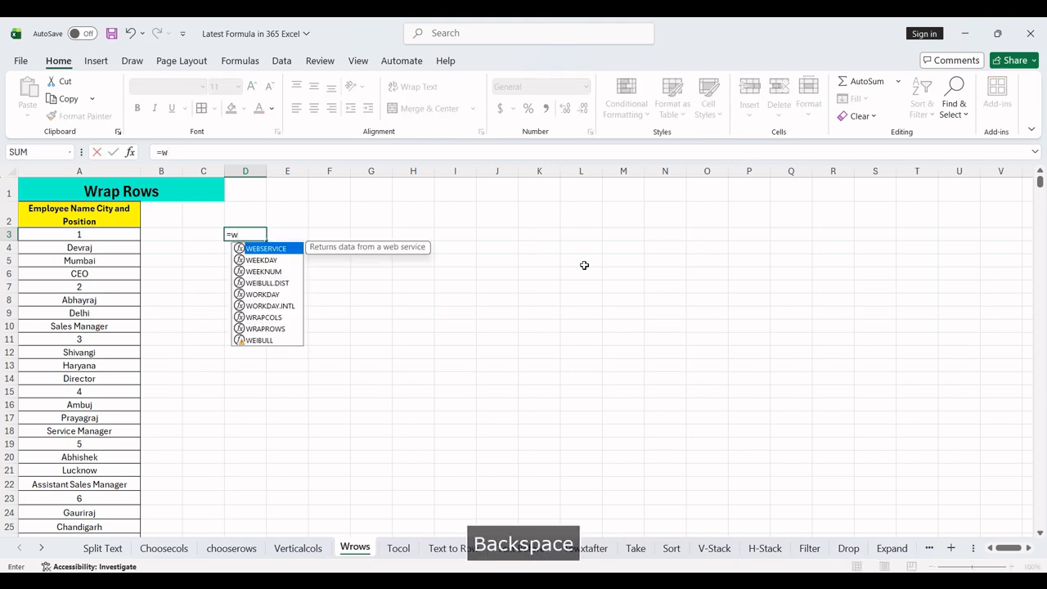
type("wara")
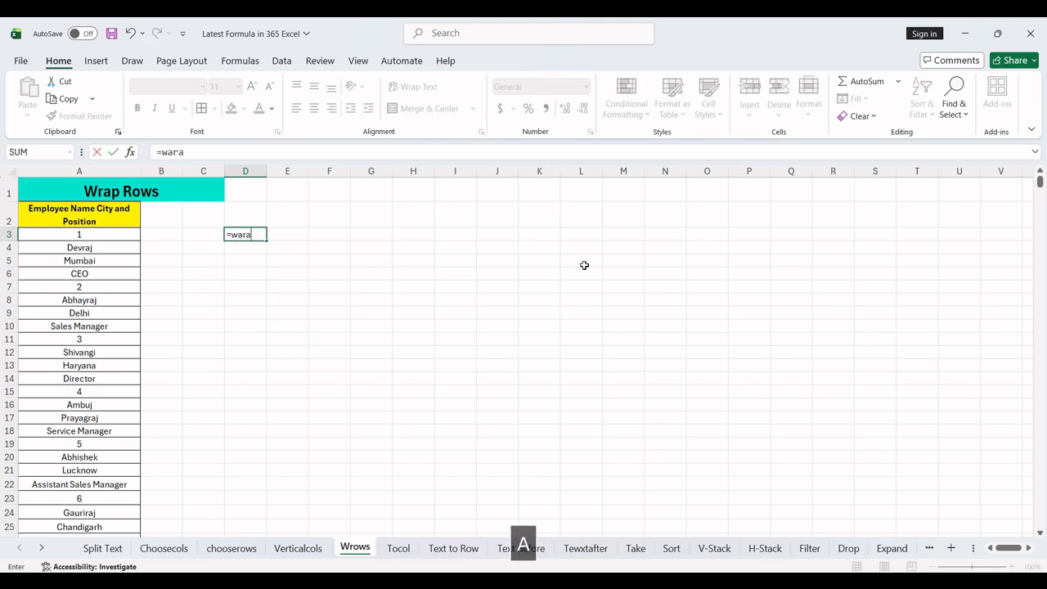
key("BackSpace")
key("BackSpace")
key("BackSpace")
type("ra")
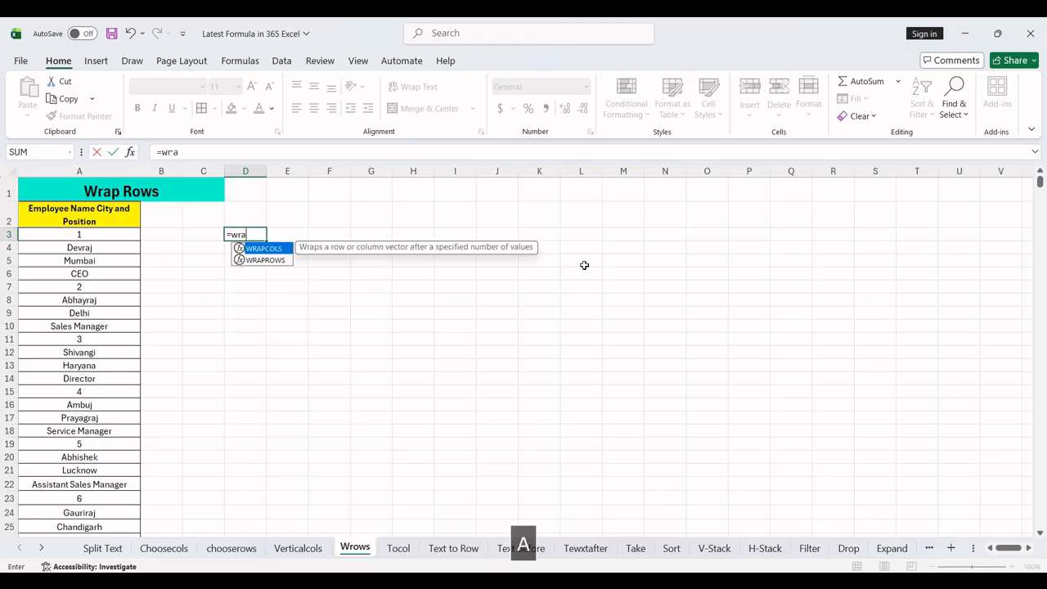
key("Down")
key("Tab")
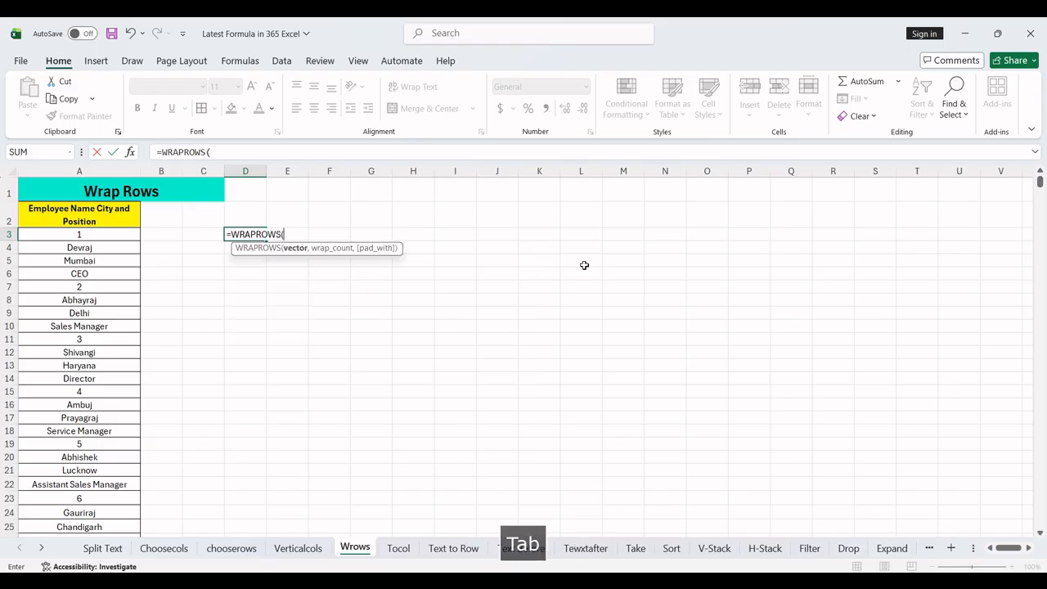
Complete the WRAPROWS formula with the vector A3:A30 and a wrap count of 4, and enter it
left_click(99, 235)
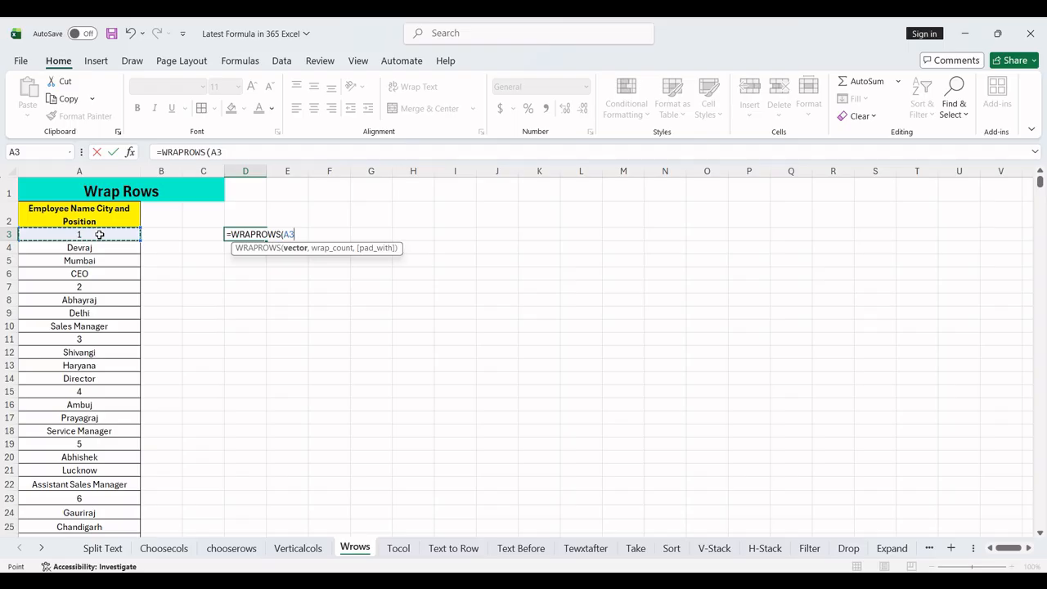
key("ctrl+shift+Down")
type(",")
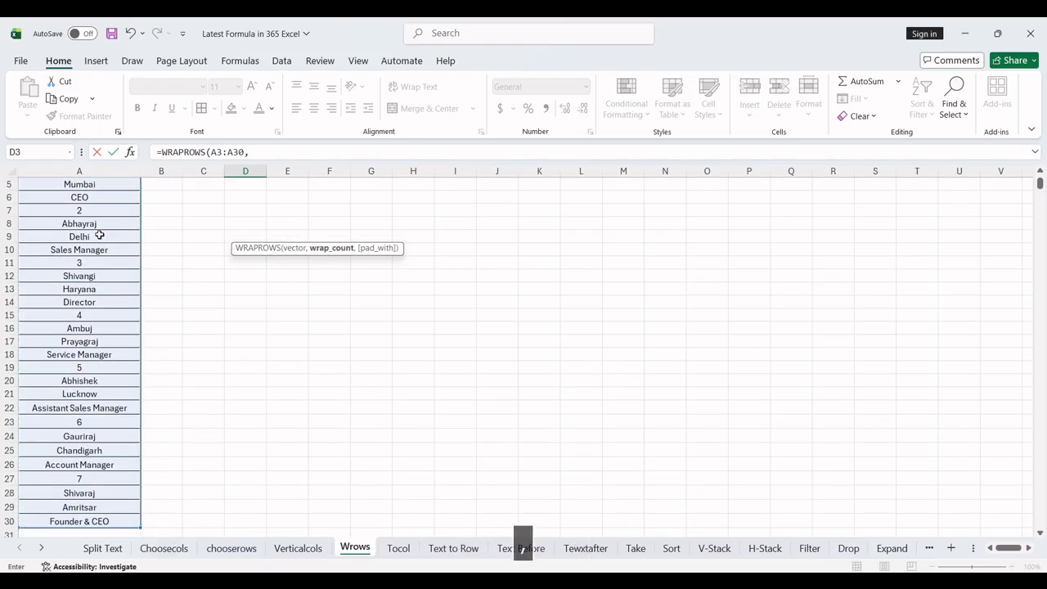
type("4")
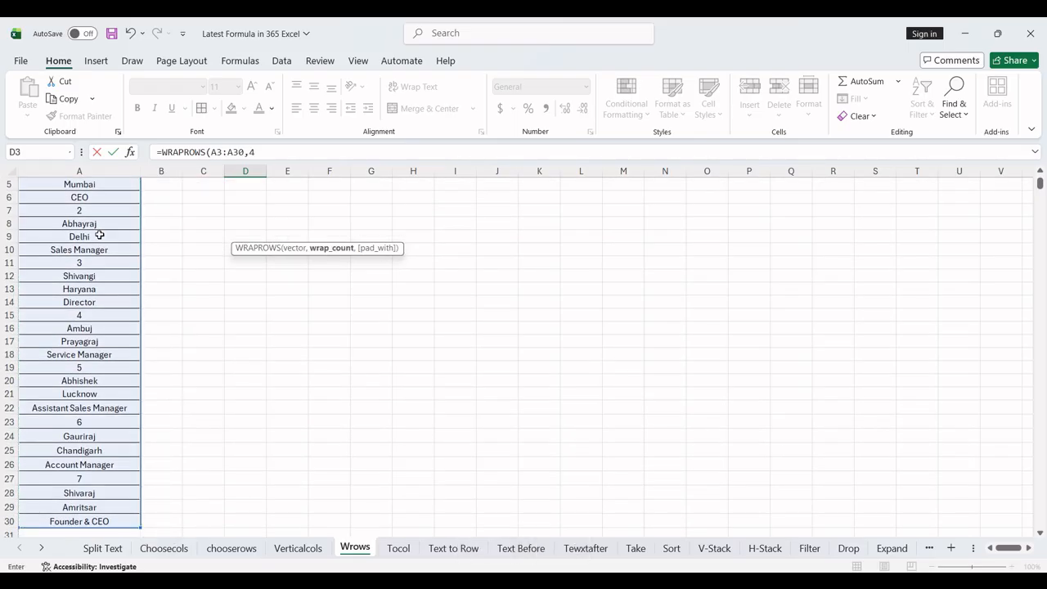
type(")")
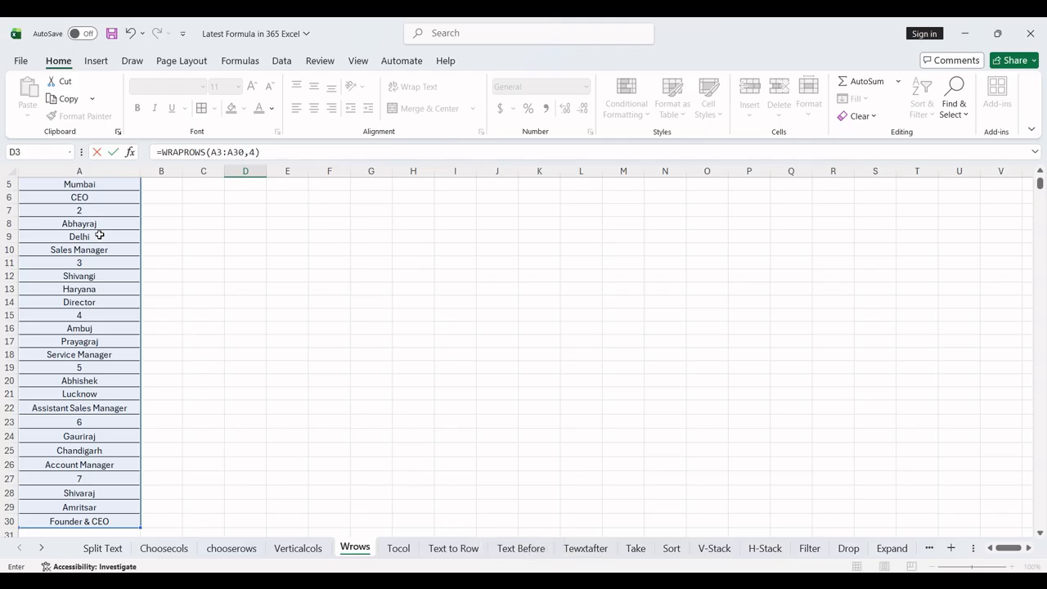
key("Return")
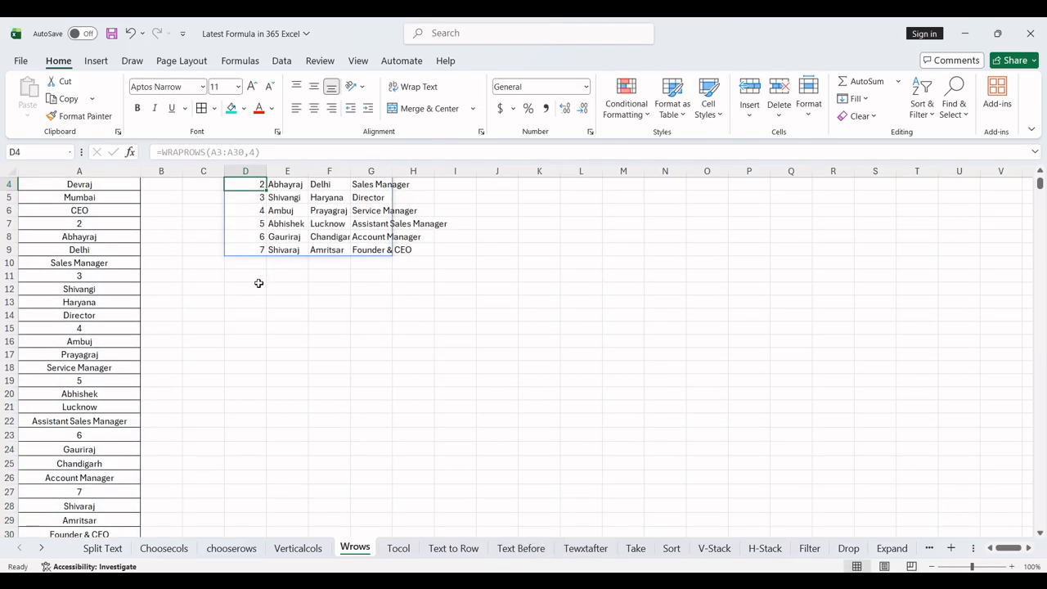
Autofit the column widths of the wrapped result in D3:G9
scroll(393, 369, "up", 1)
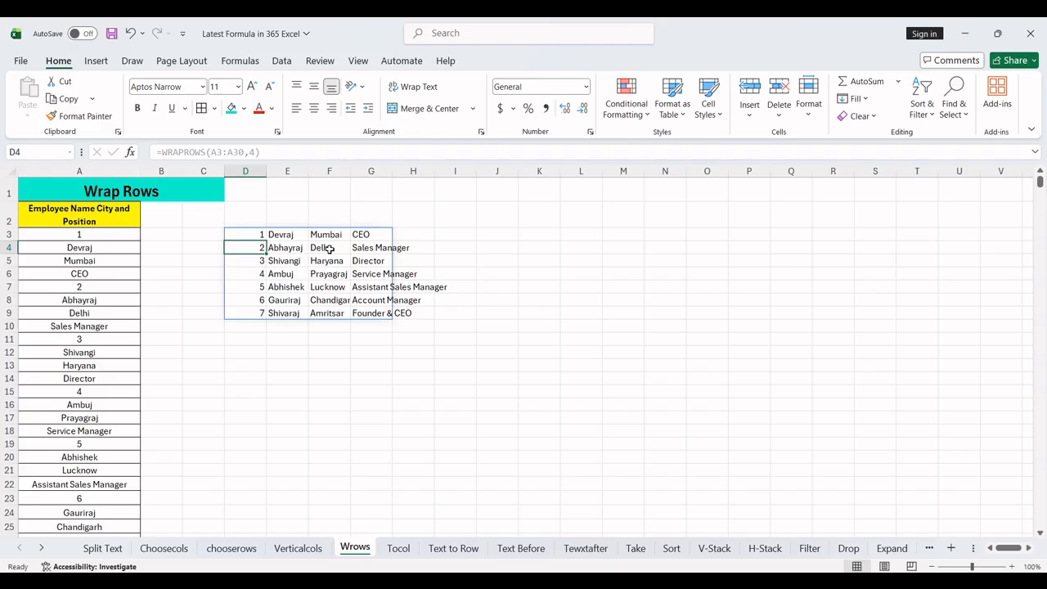
key("Up")
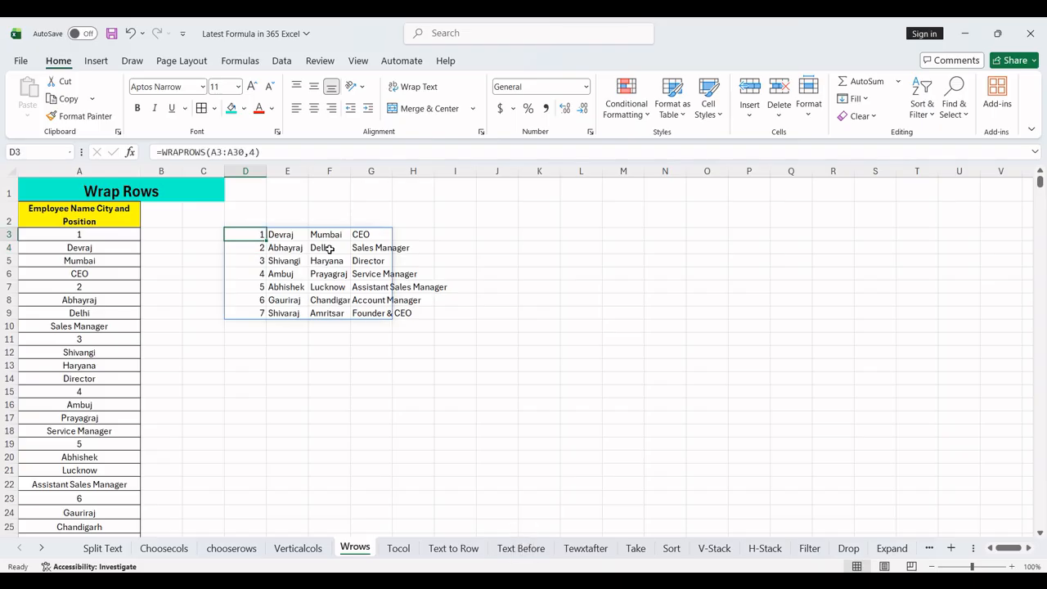
key("shift+Right")
key("shift+Right")
key("shift+Right")
key("ctrl+shift+Down")
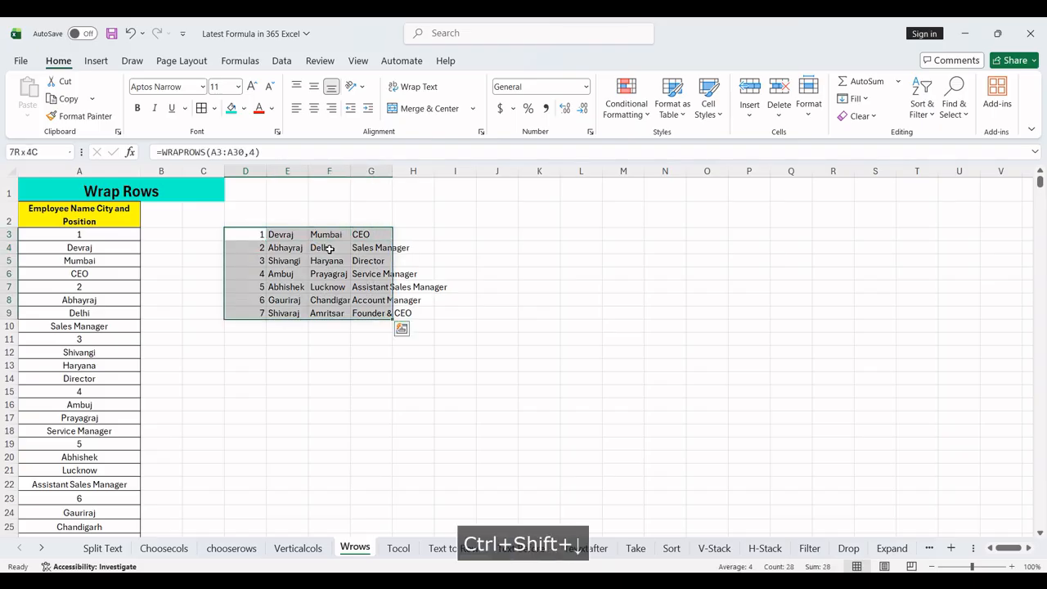
left_click(808, 104)
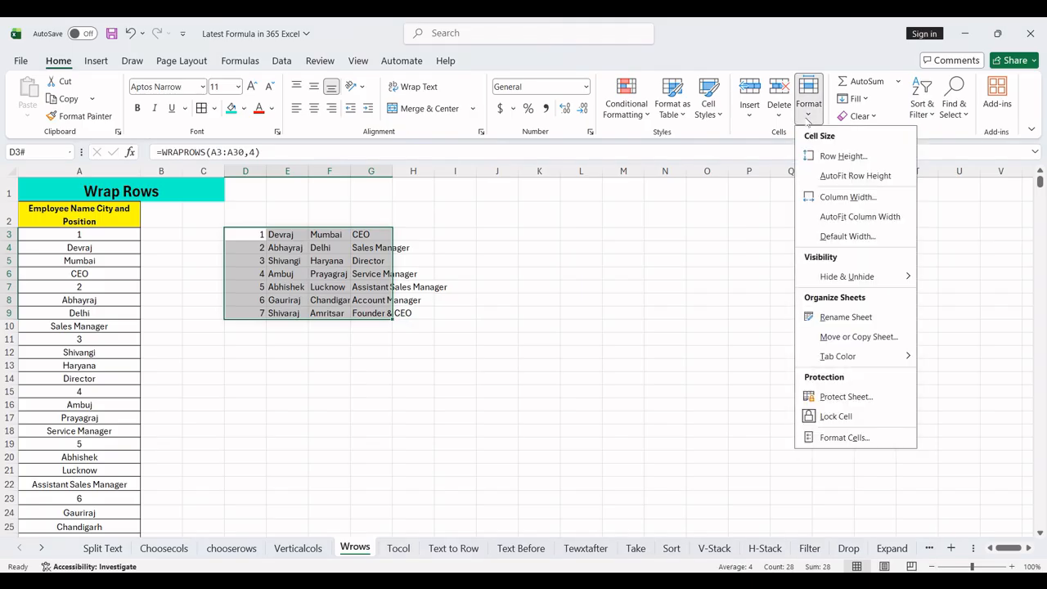
left_click(875, 218)
left_click(300, 378)
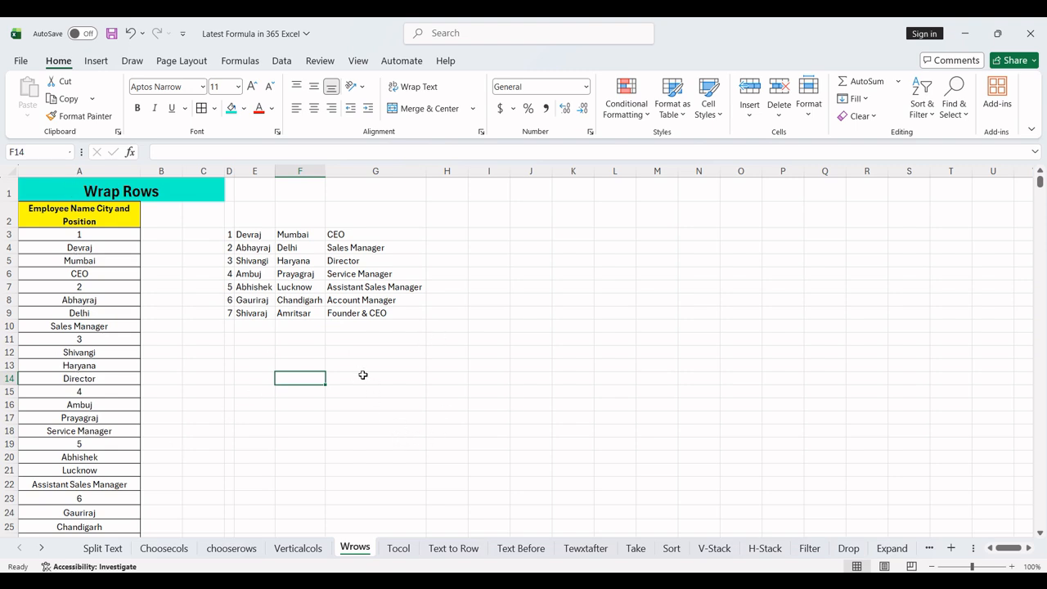
Enter the headers Sr. No, Name, City and Position in cells D2 to G2 above the wrapped result
left_click(233, 217)
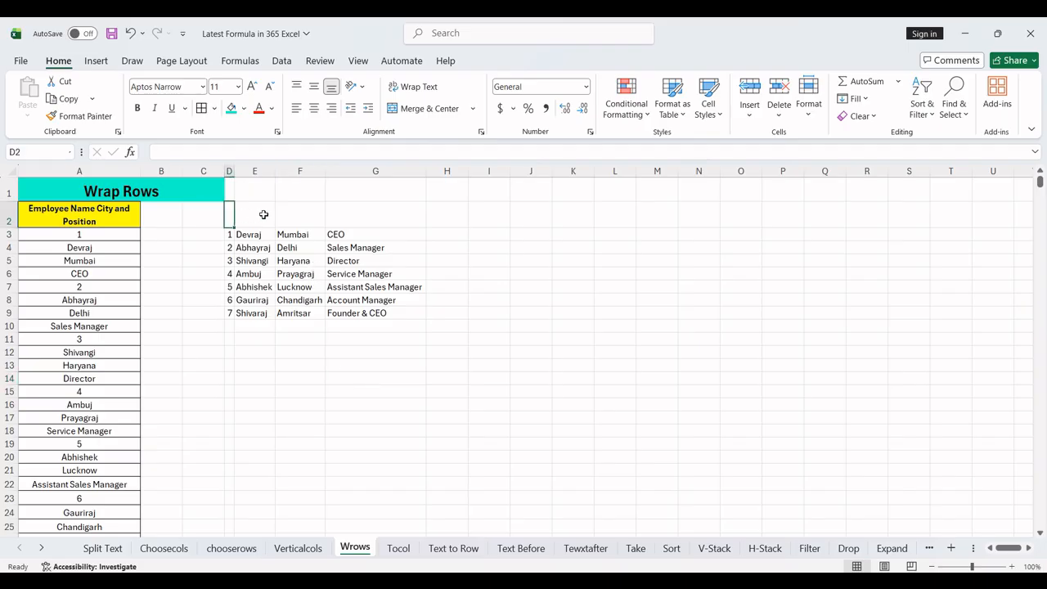
left_click(250, 215)
left_click(230, 215)
type("Sr. No")
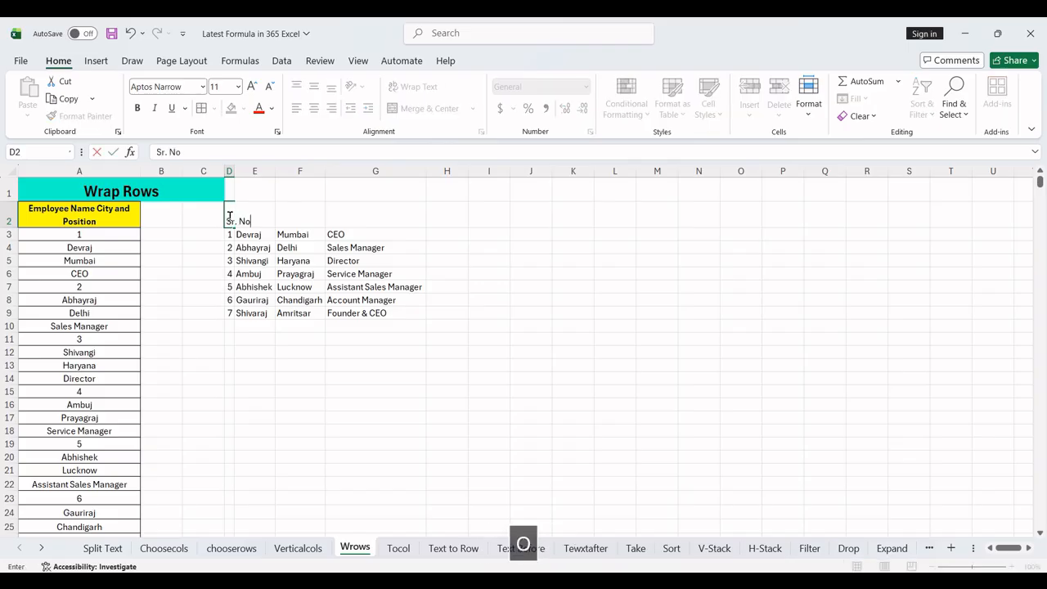
key("Tab")
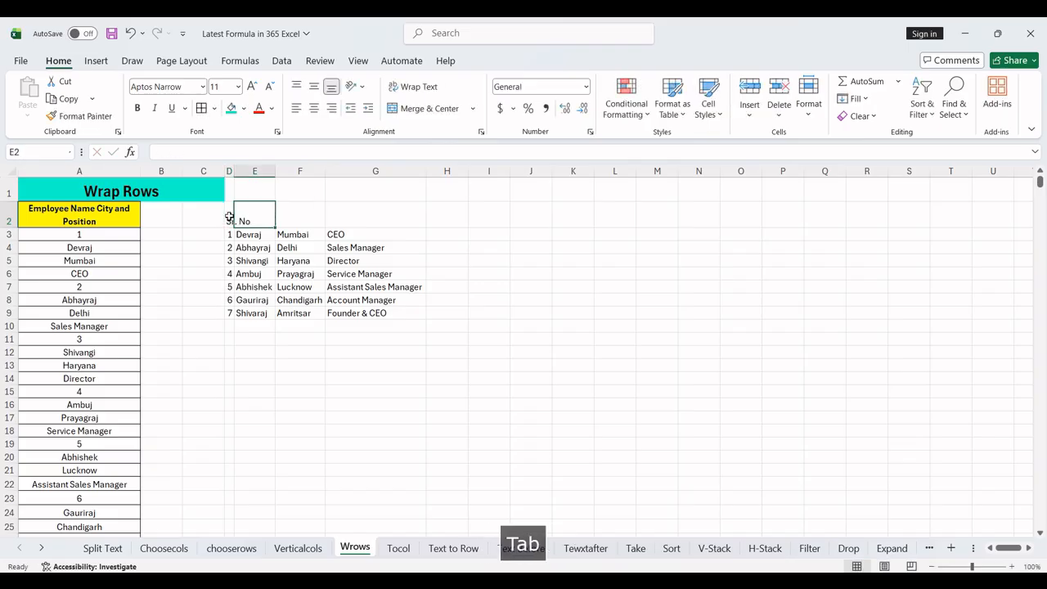
type("Name")
key("Tab")
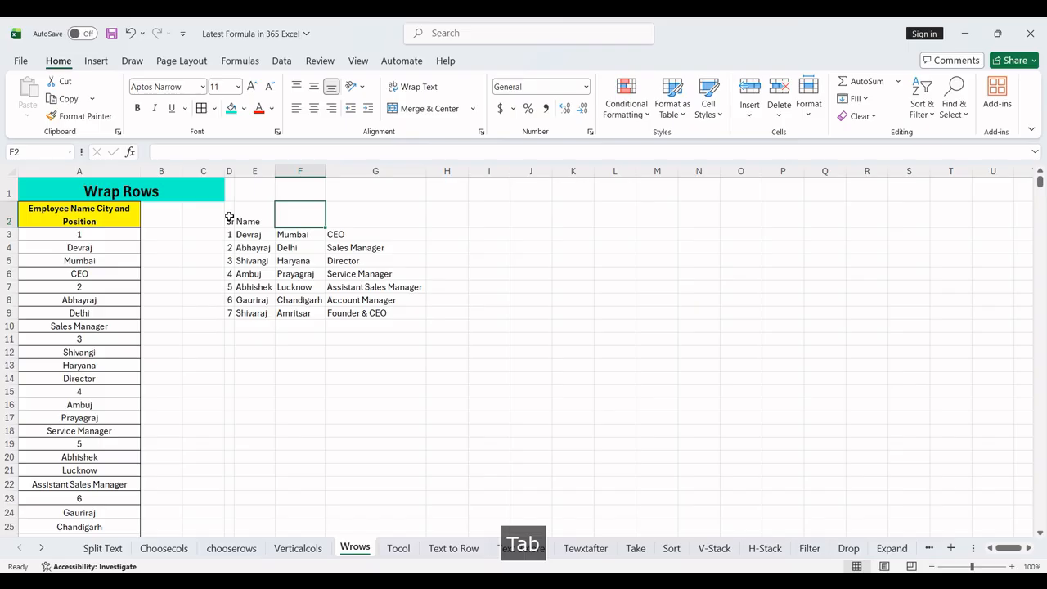
type("City")
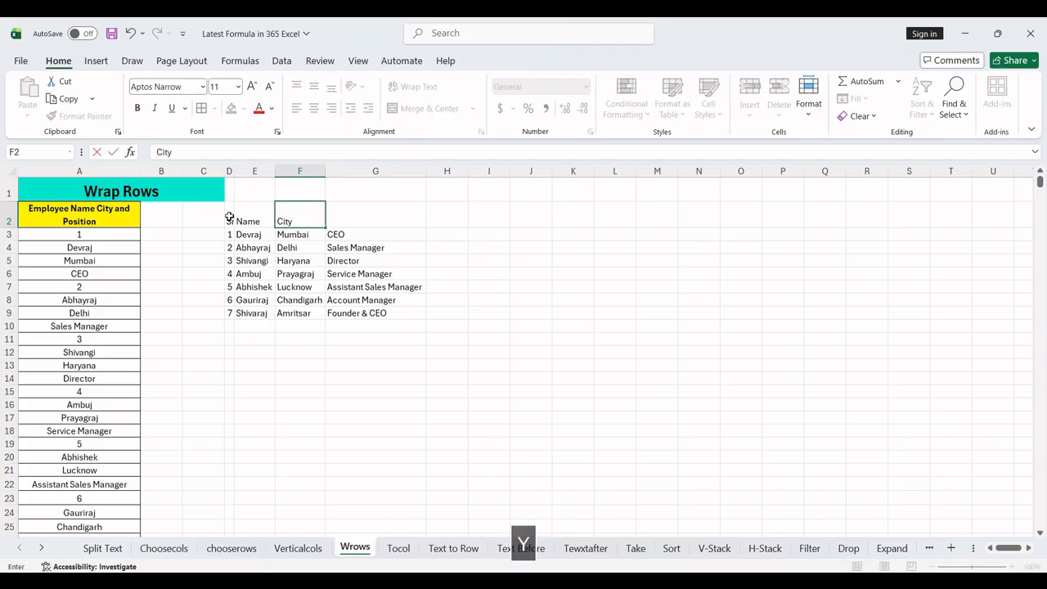
key("Tab")
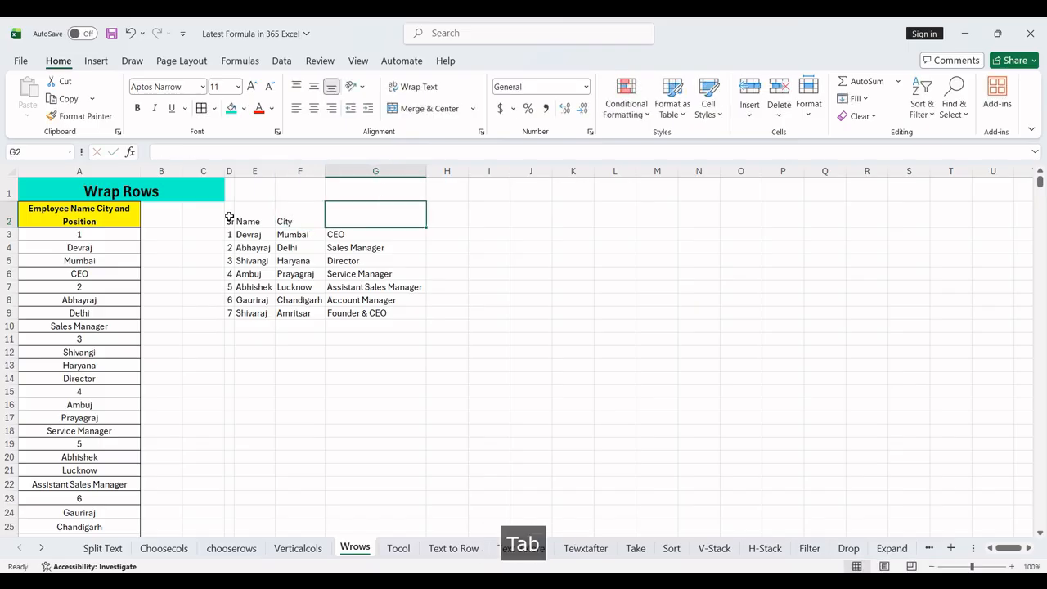
type("Posi")
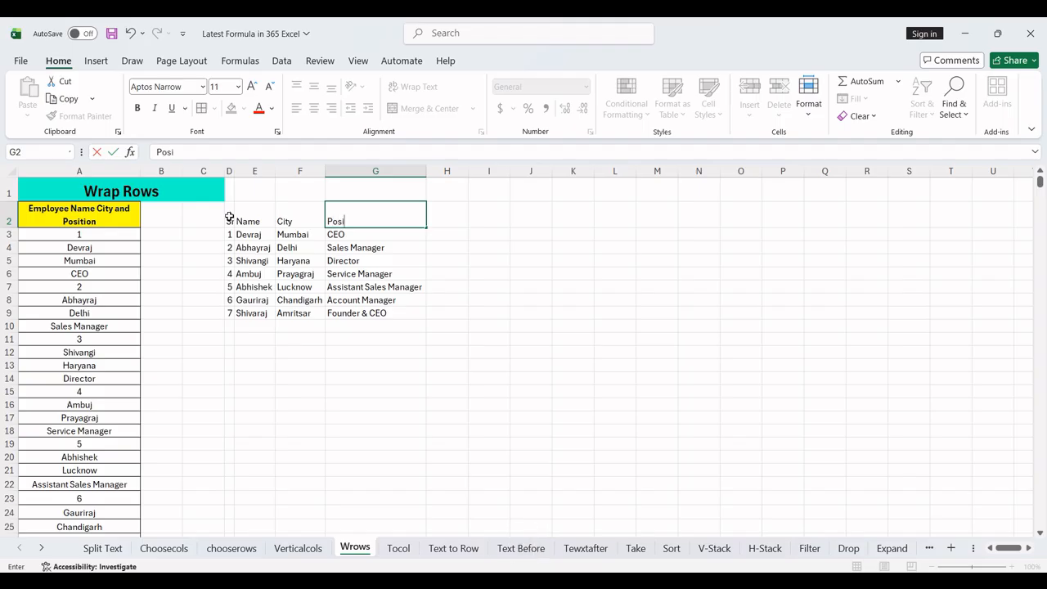
type("tion")
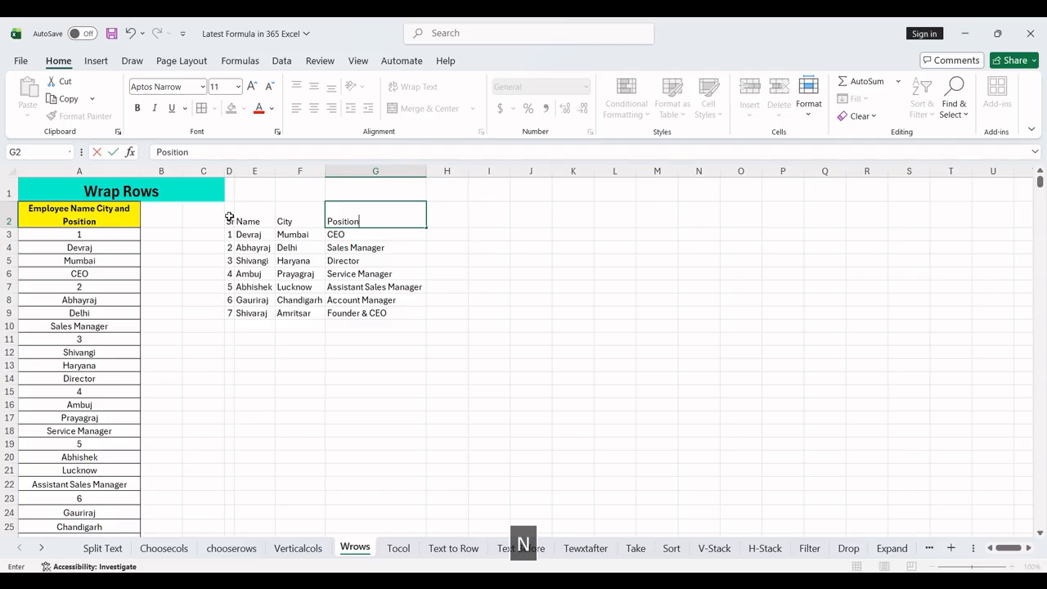
key("Return")
Make the header cells D2:G2 bold and give them the turquoise fill colour
left_click(230, 217)
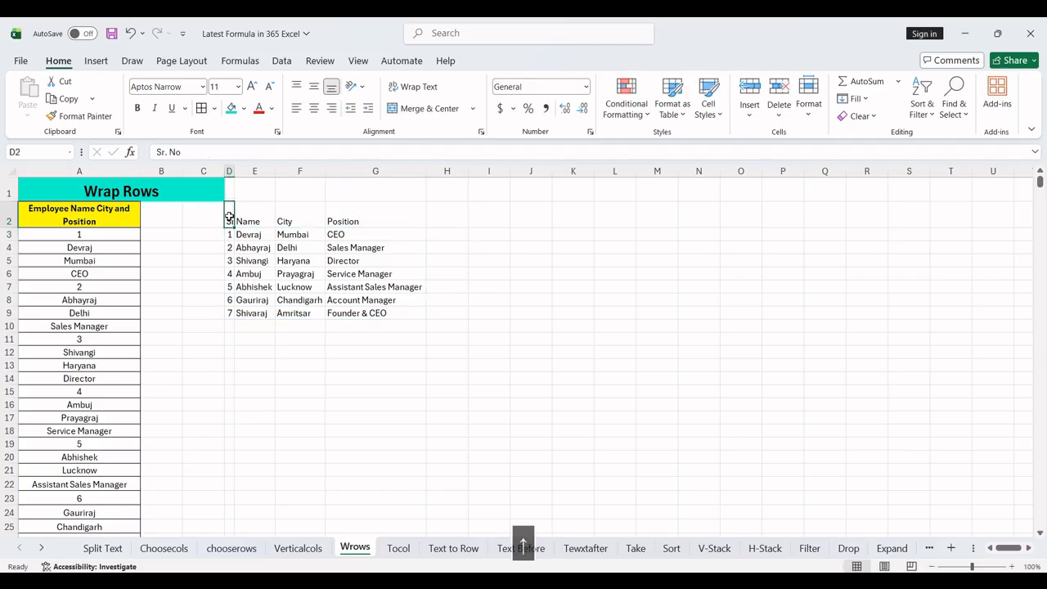
key("shift+Right")
key("shift+Right")
key("shift+Right")
key("ctrl+b")
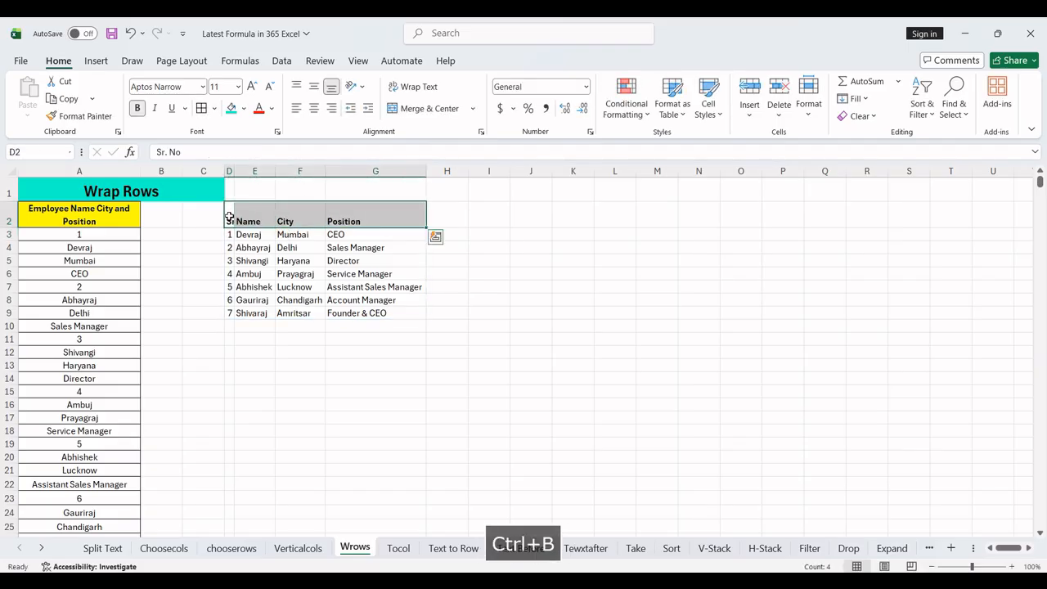
left_click(235, 110)
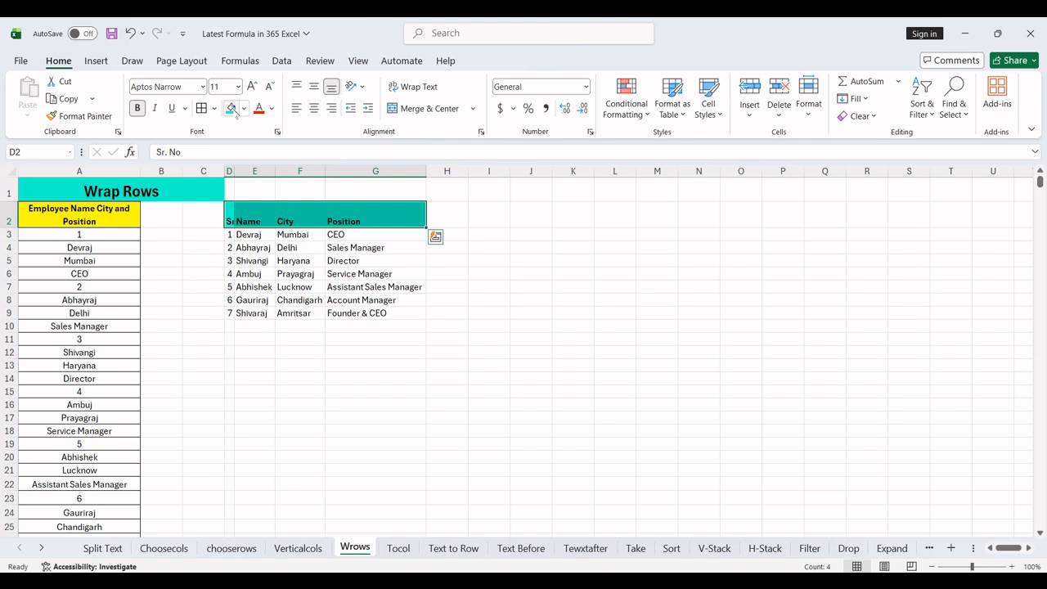
Apply borders to all cells of the table D2:G9, including the header row
key("shift+Down")
key("shift+Down")
key("shift+Down")
key("shift+Down")
key("shift+Down")
key("shift+Down")
key("shift+Down")
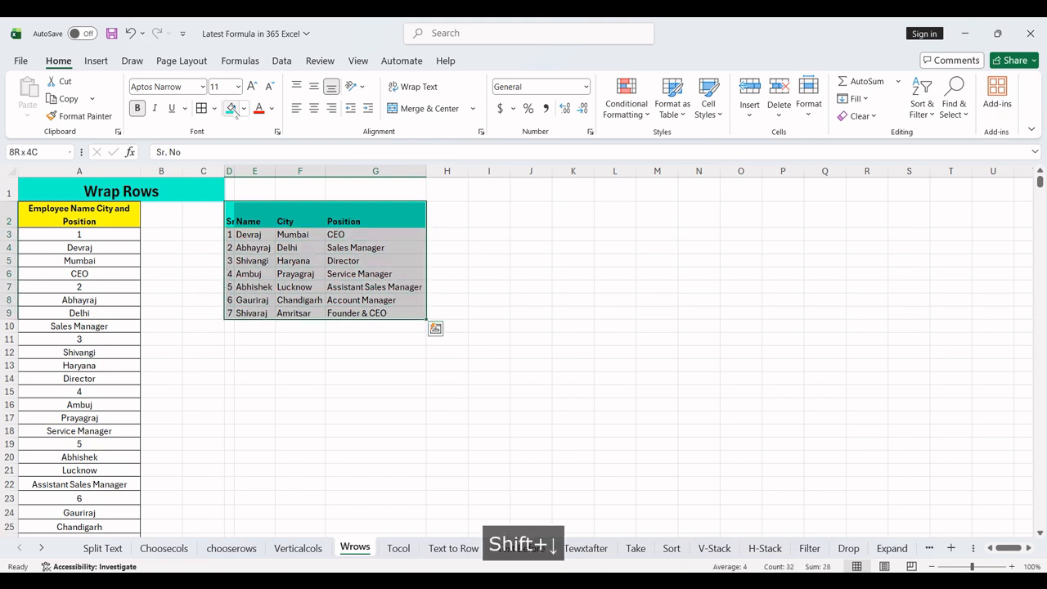
left_click(202, 108)
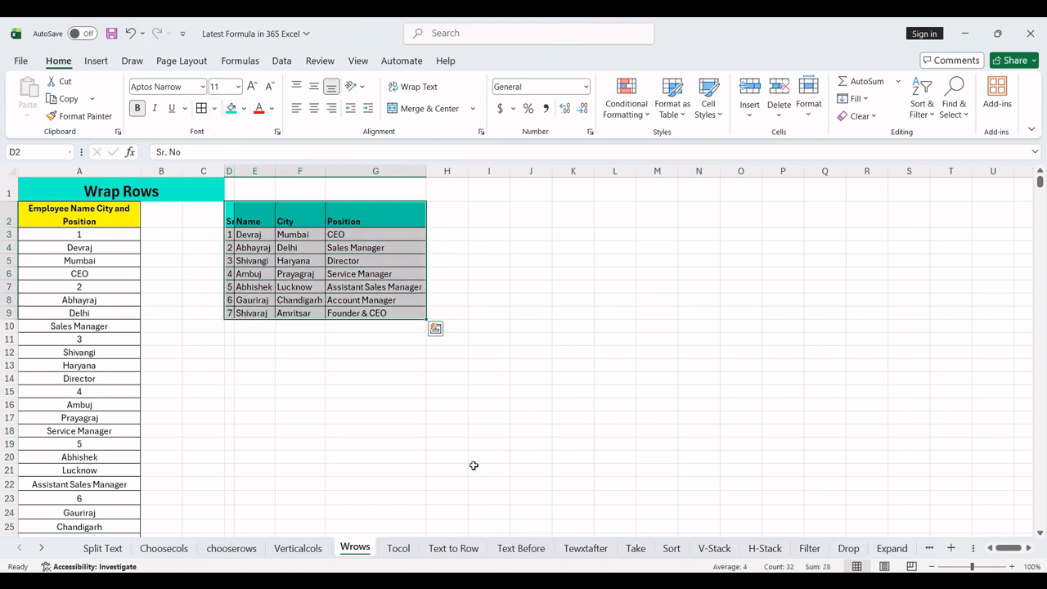
Open the Tocol sheet
left_click(399, 548)
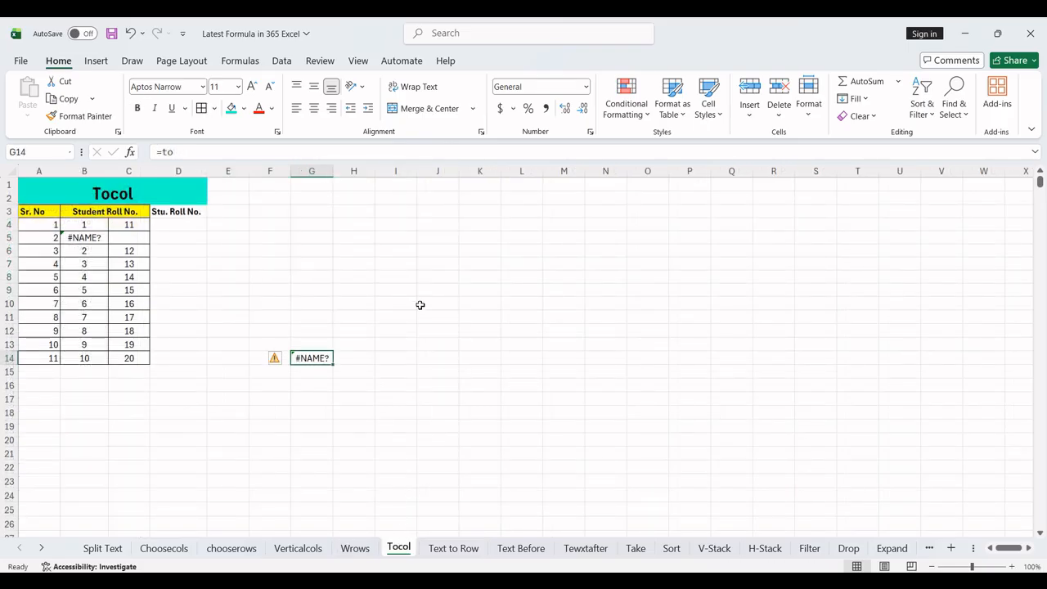
Try to stack the roll numbers into one column from G4 with =TOCOL(B4:C14,0), then clear the formula
left_click(301, 226)
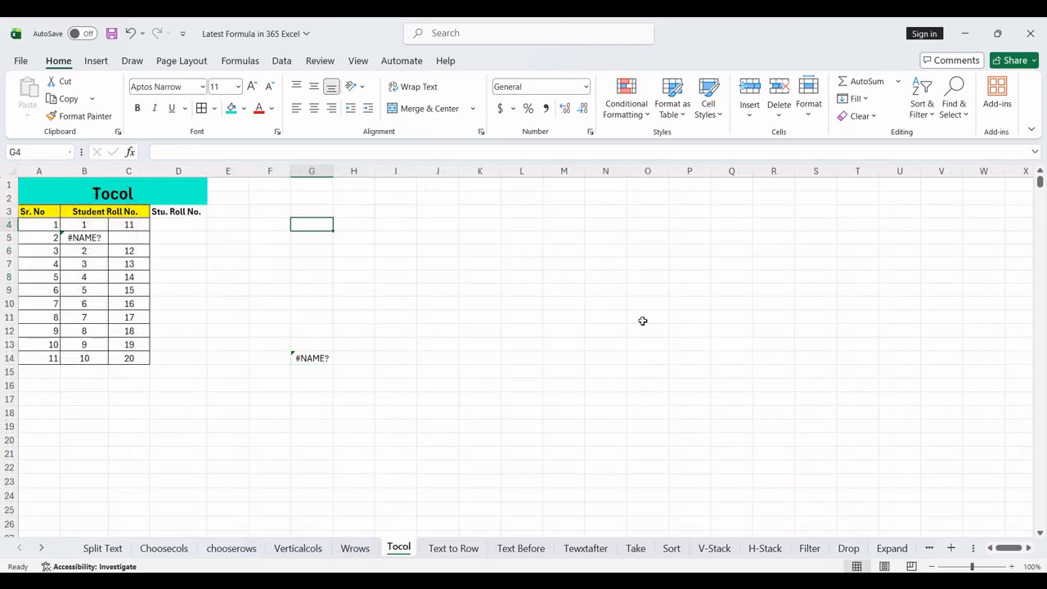
type("=")
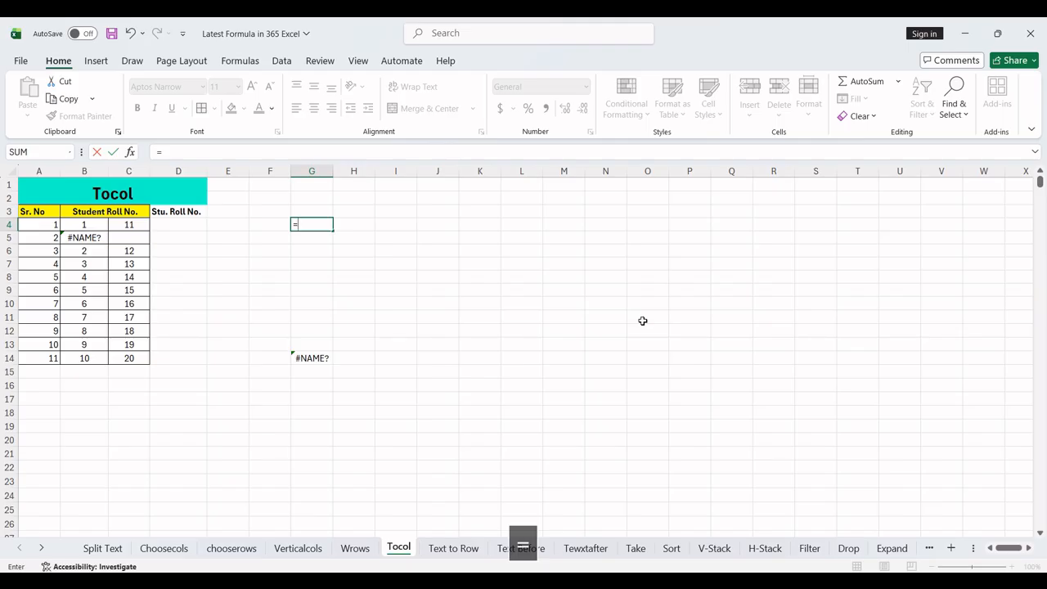
type("to")
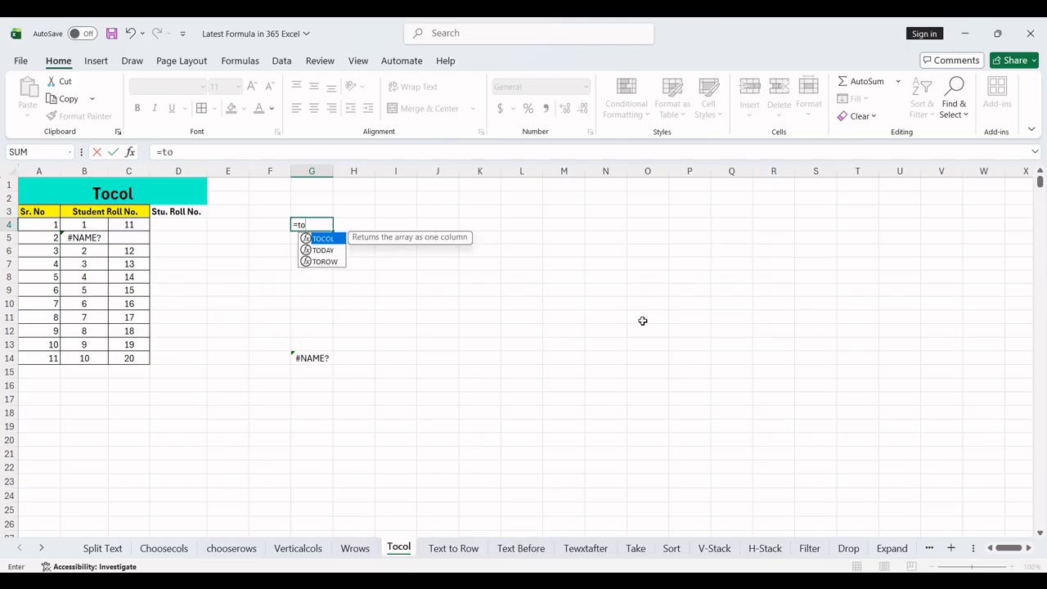
key("Tab")
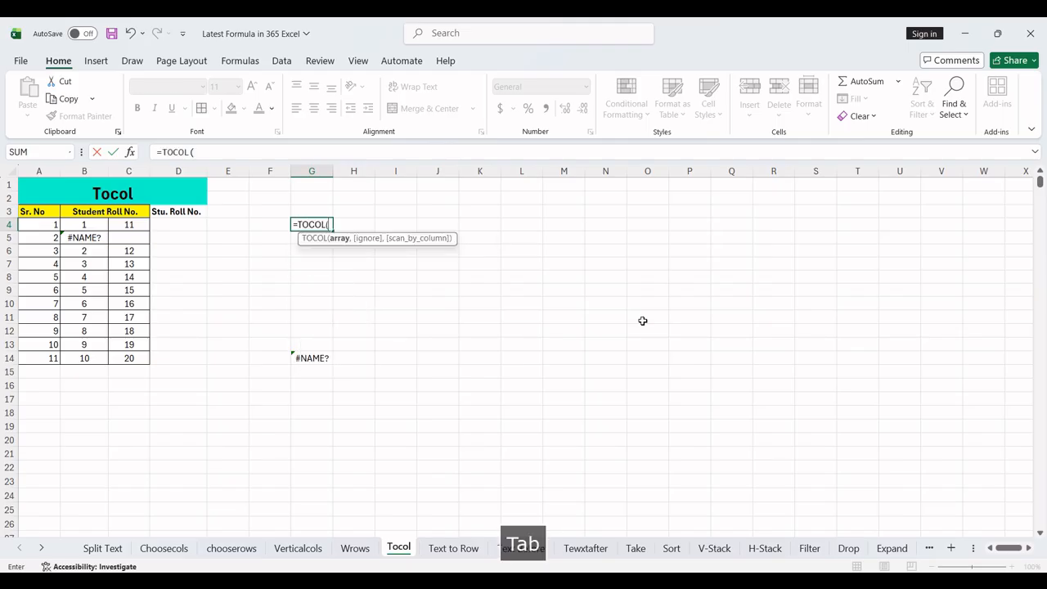
left_click(72, 229)
key("shift+Right")
key("ctrl+shift+Down")
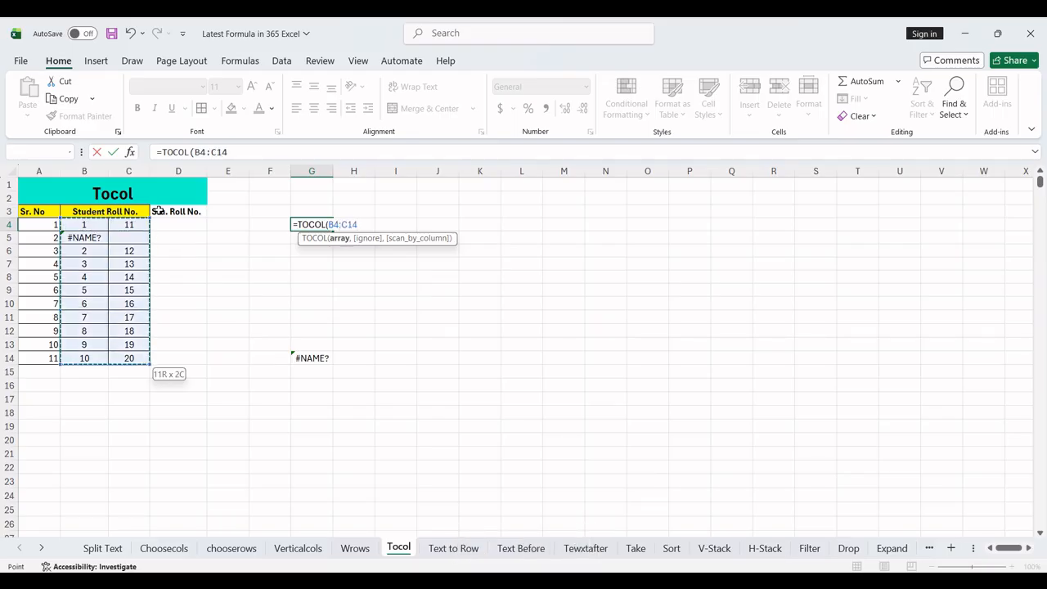
type(",")
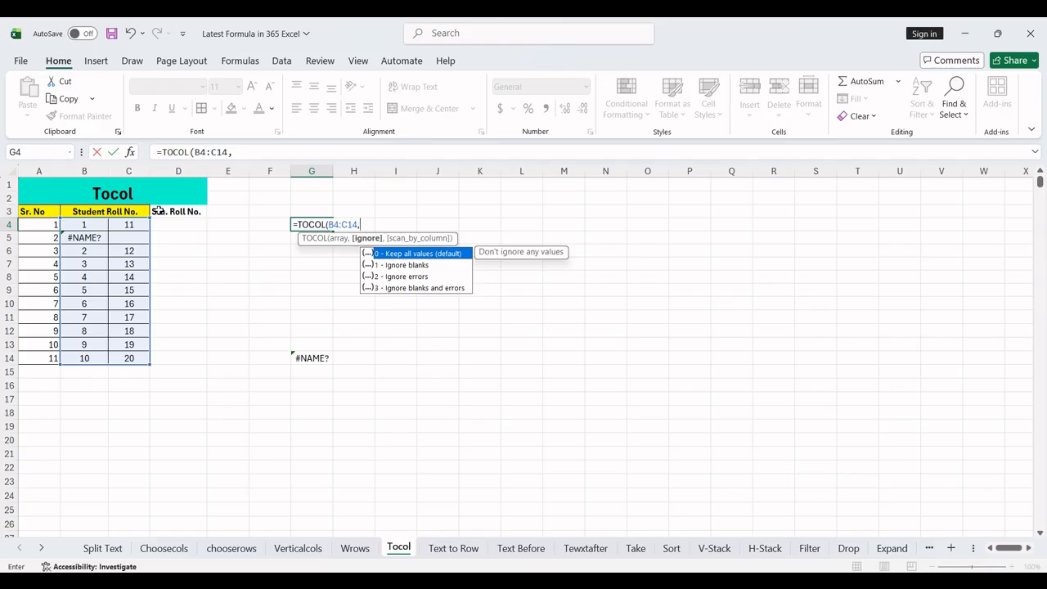
type("0")
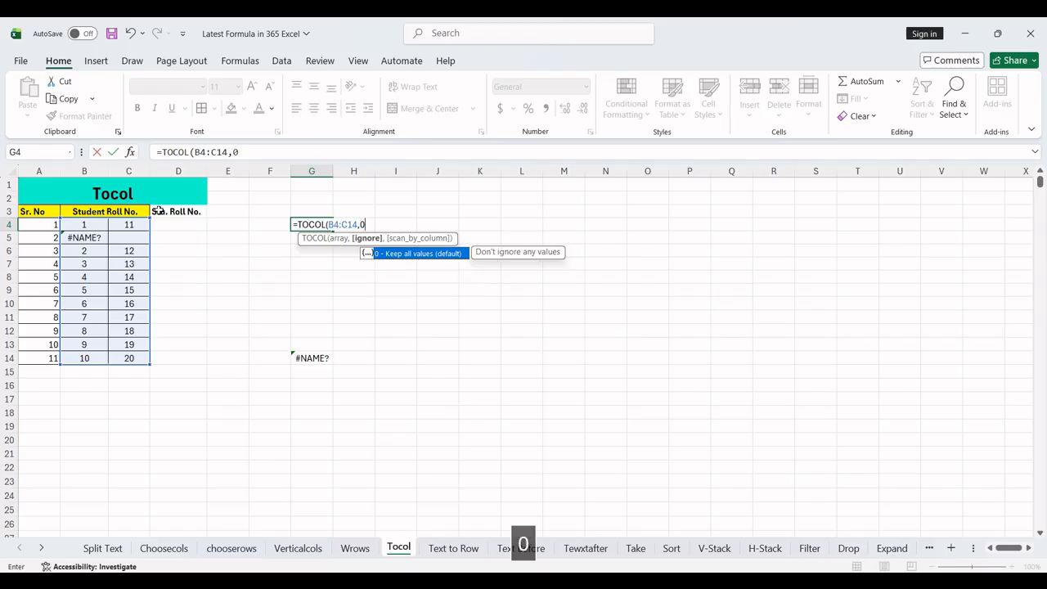
type(")")
key("Return")
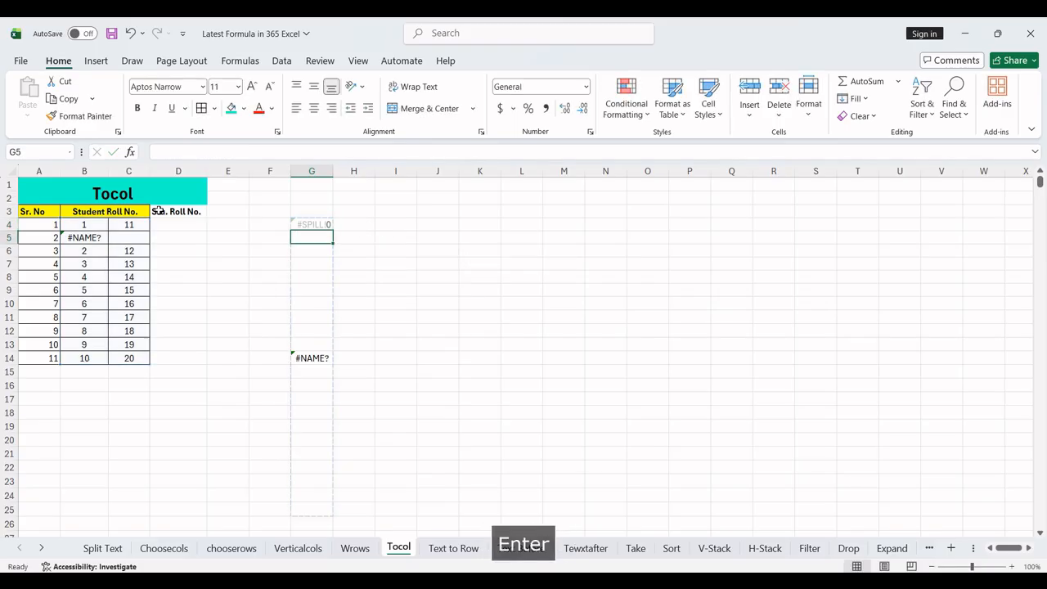
left_click(314, 226)
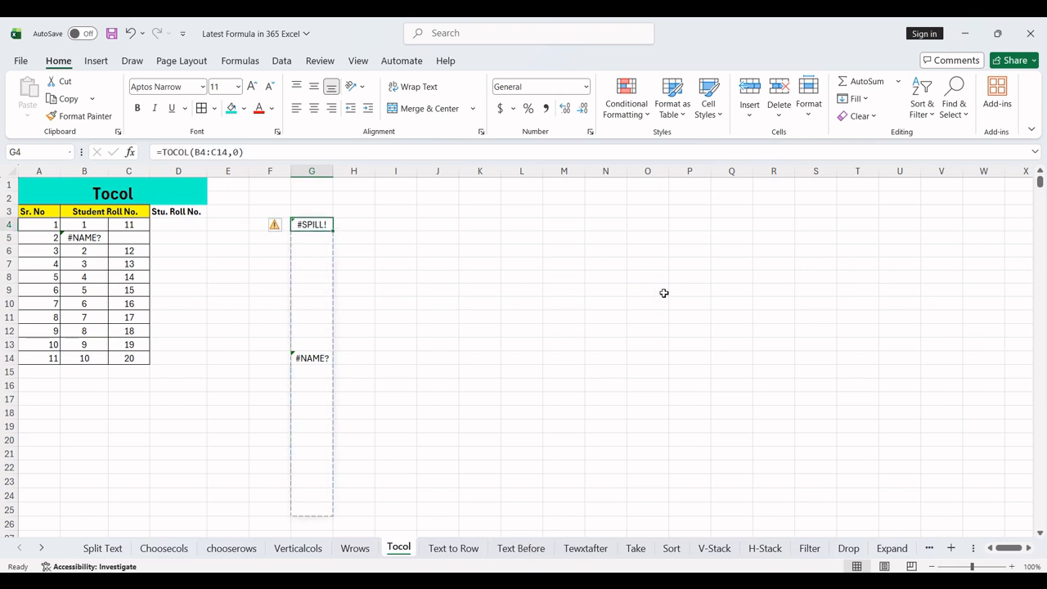
key("Delete")
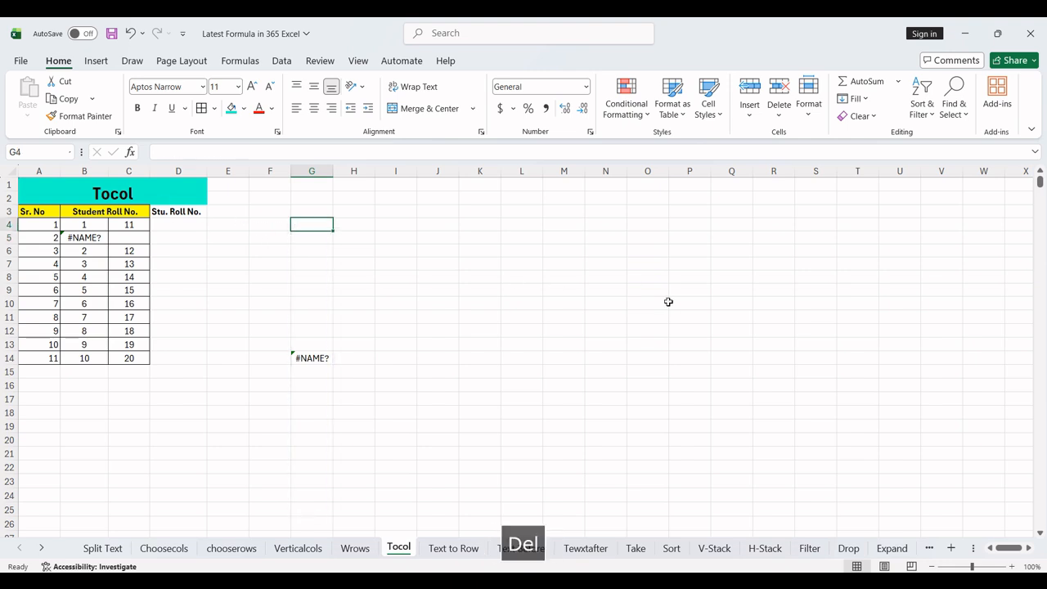
Delete the entire column G to remove the stray error value in G14
left_click_drag(313, 212, 321, 434)
key("ctrl+minus")
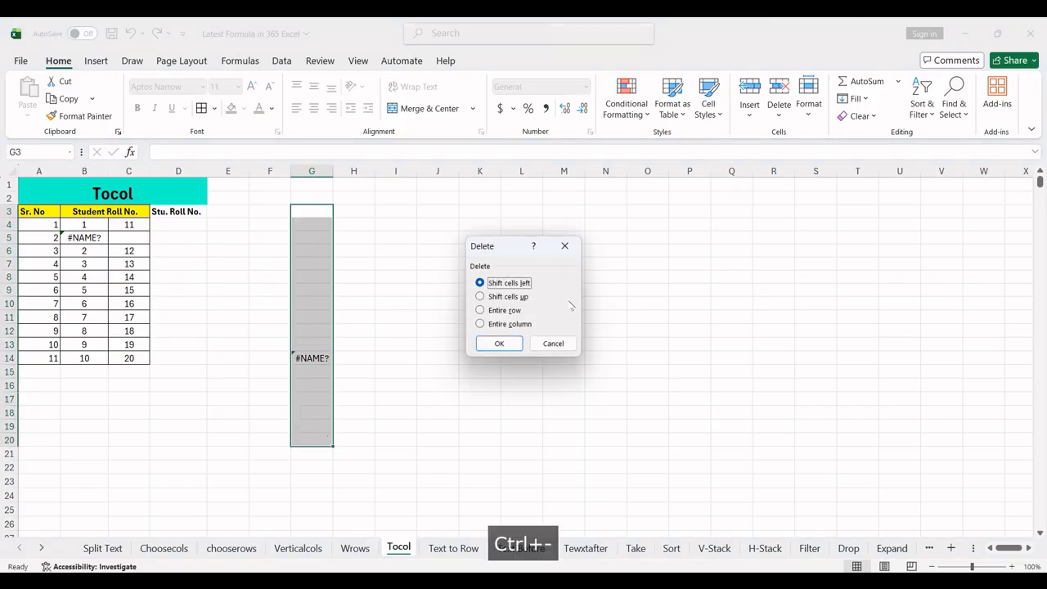
left_click(480, 323)
left_click(499, 342)
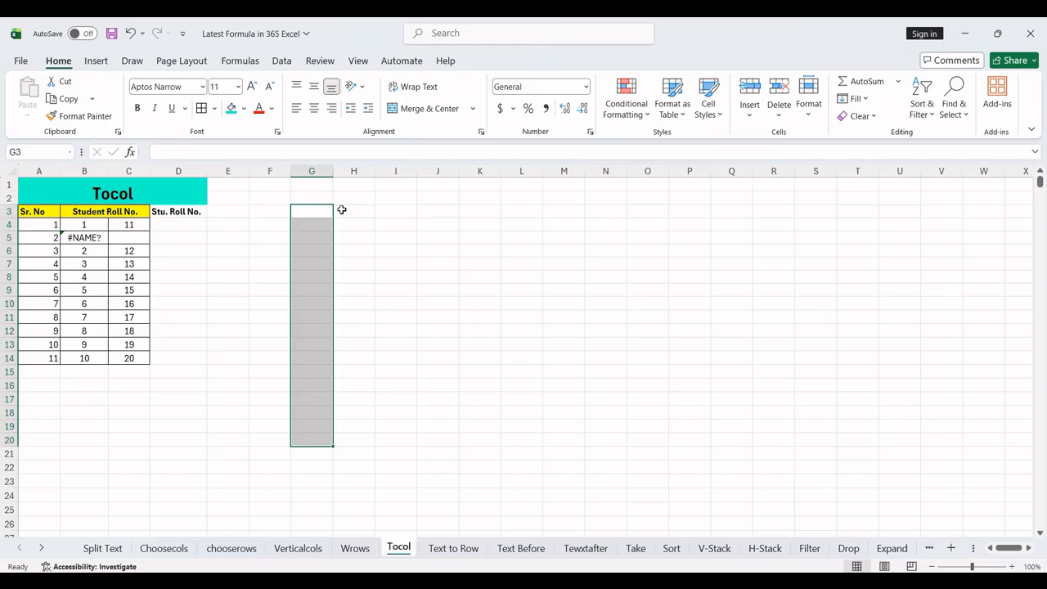
Enter =TOCOL(B4:C14,0) in G4 to stack the student roll numbers with all values kept
key("Down")
type("=")
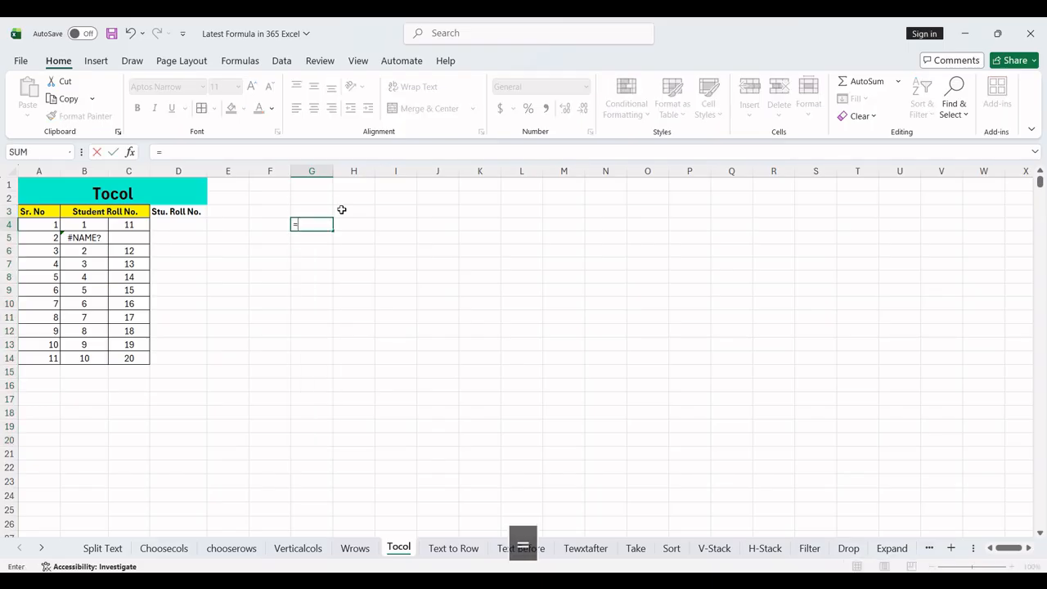
type("tocol")
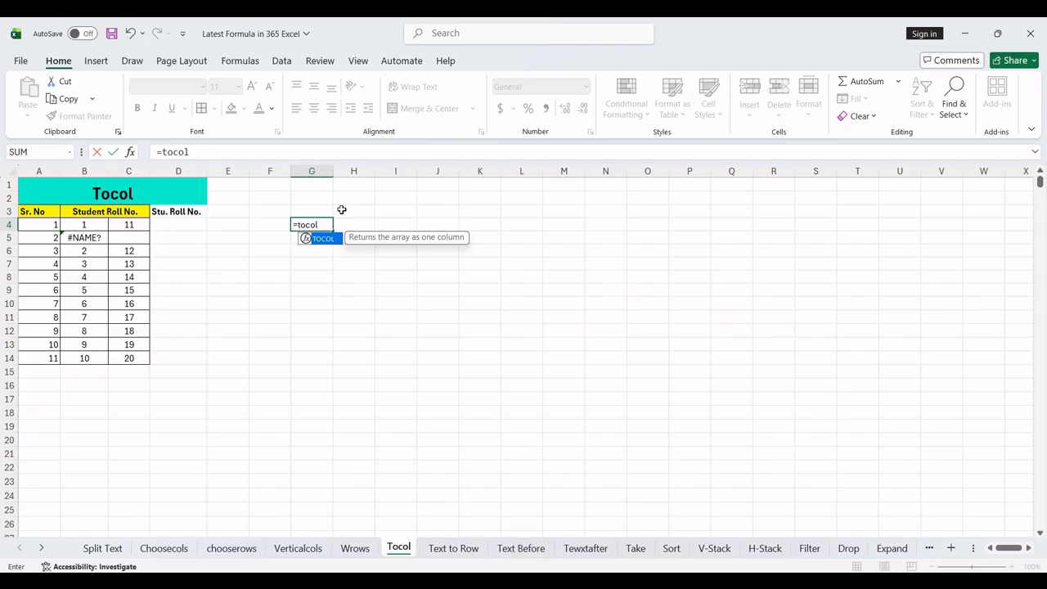
key("Tab")
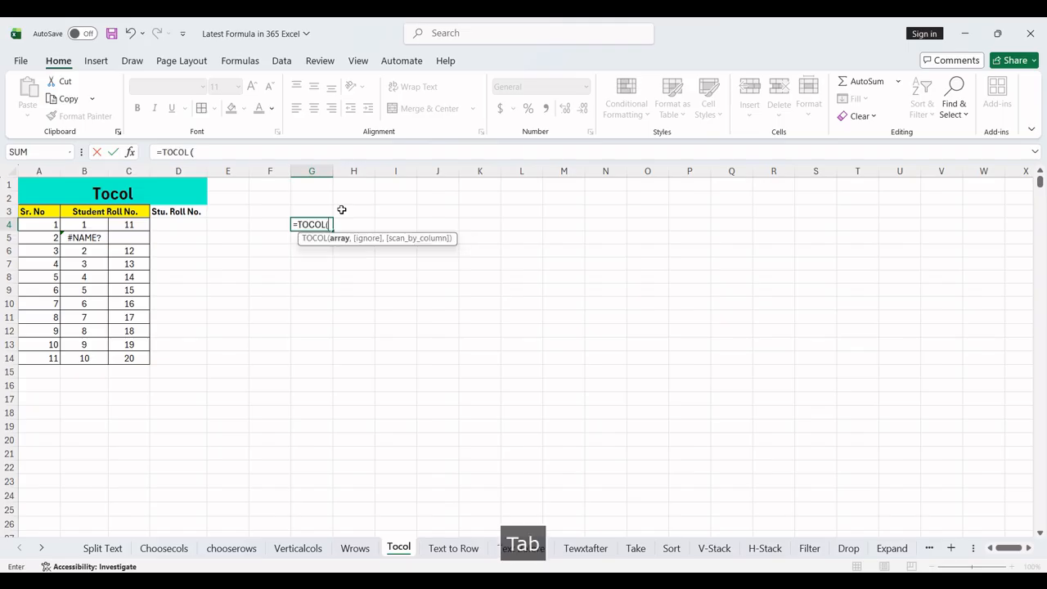
left_click(89, 223)
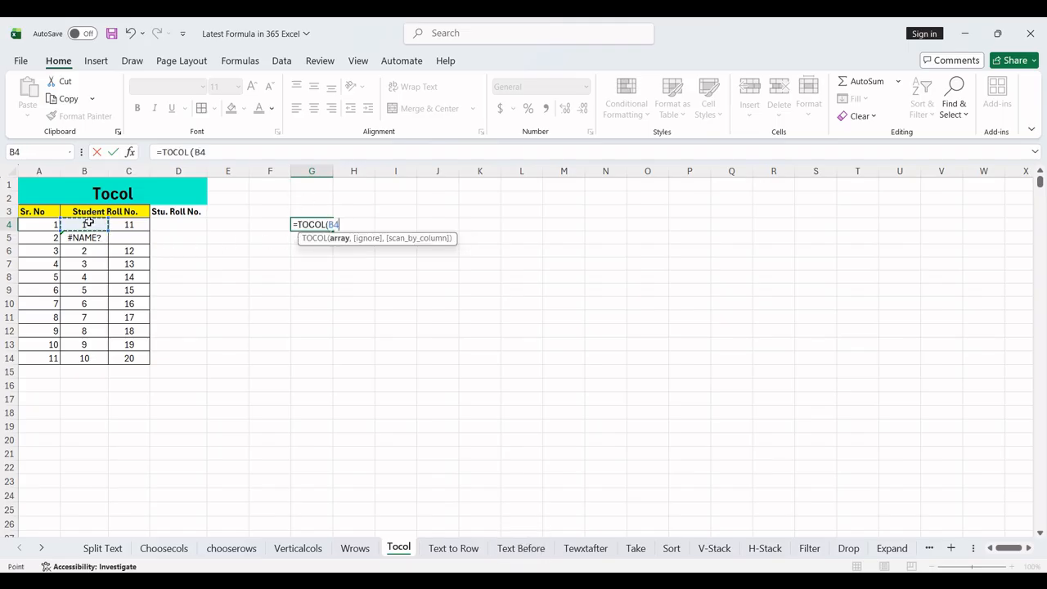
key("shift+Right")
key("ctrl+shift+Down")
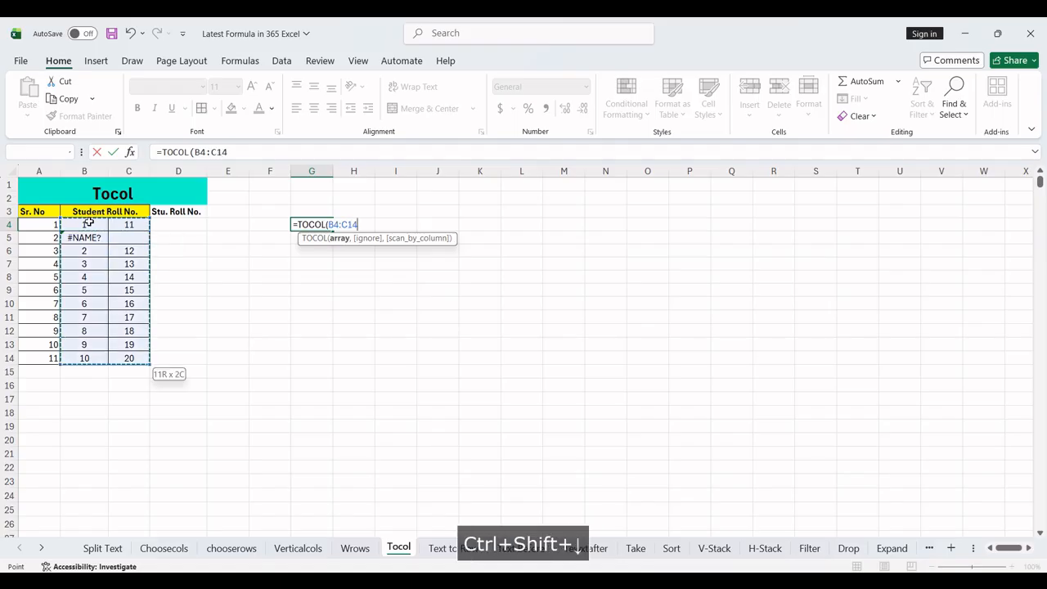
type(",")
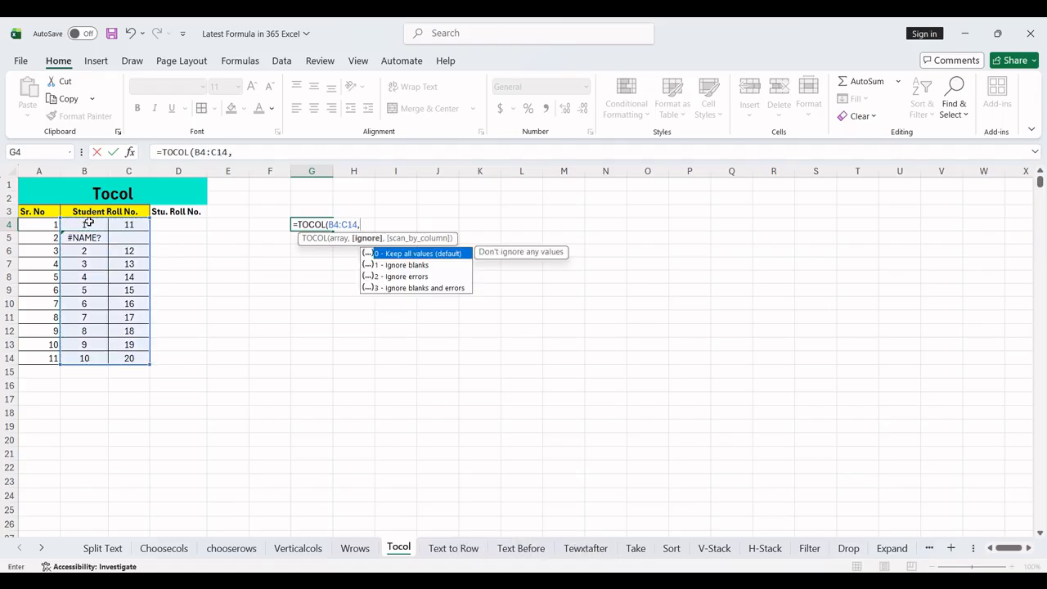
type("0")
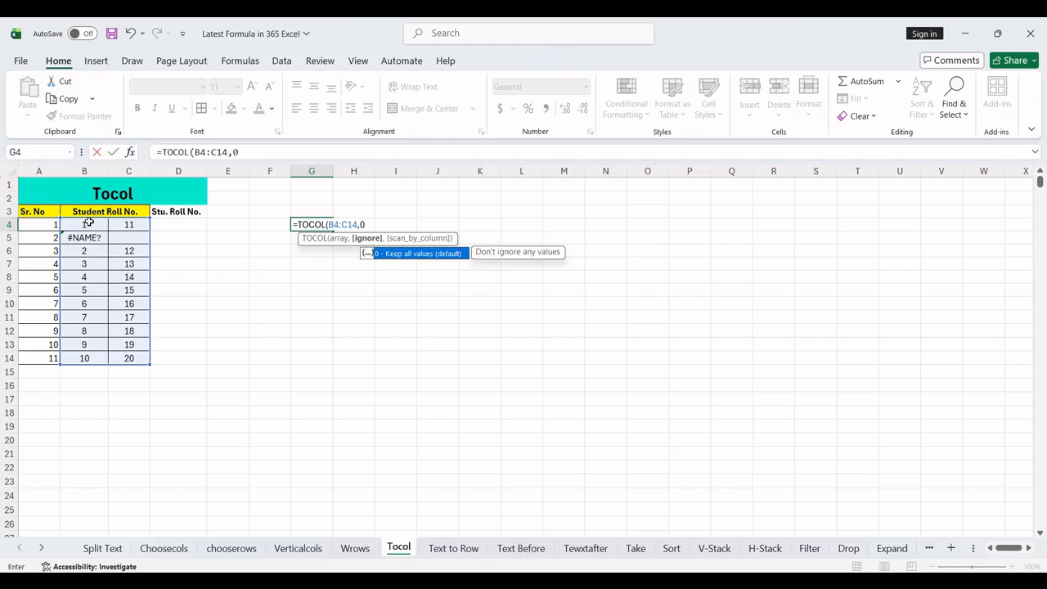
type(")")
key("Return")
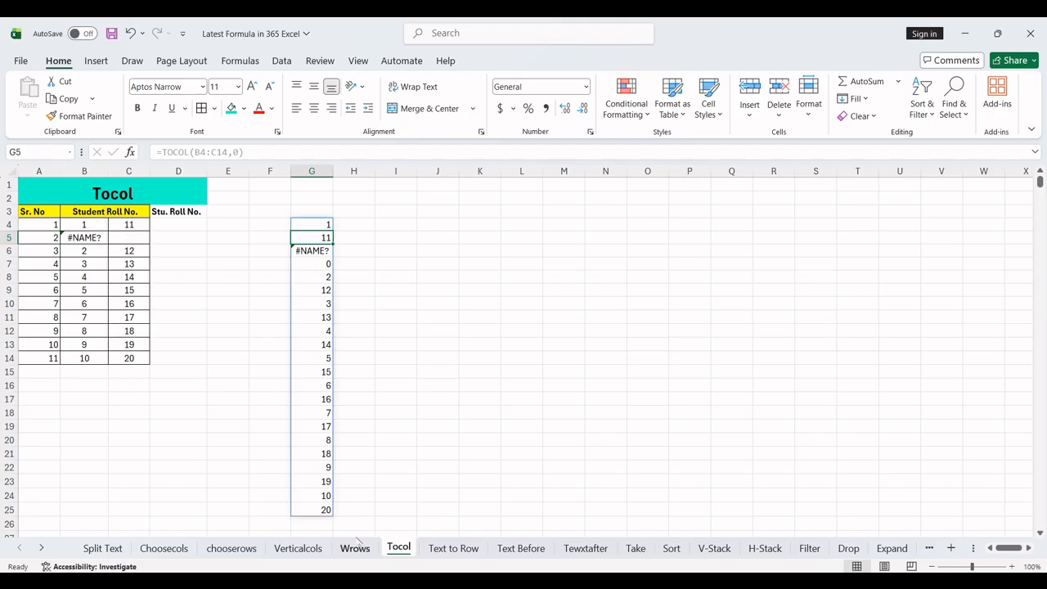
Label the stacked list with the heading Default in cell G3
left_click(384, 224)
left_click(322, 216)
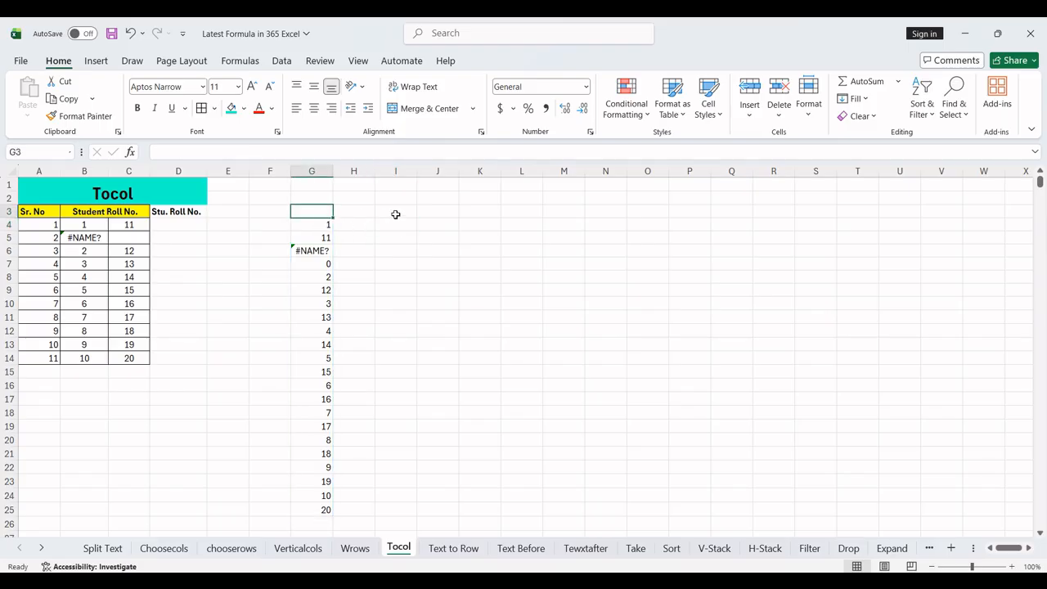
type("Default")
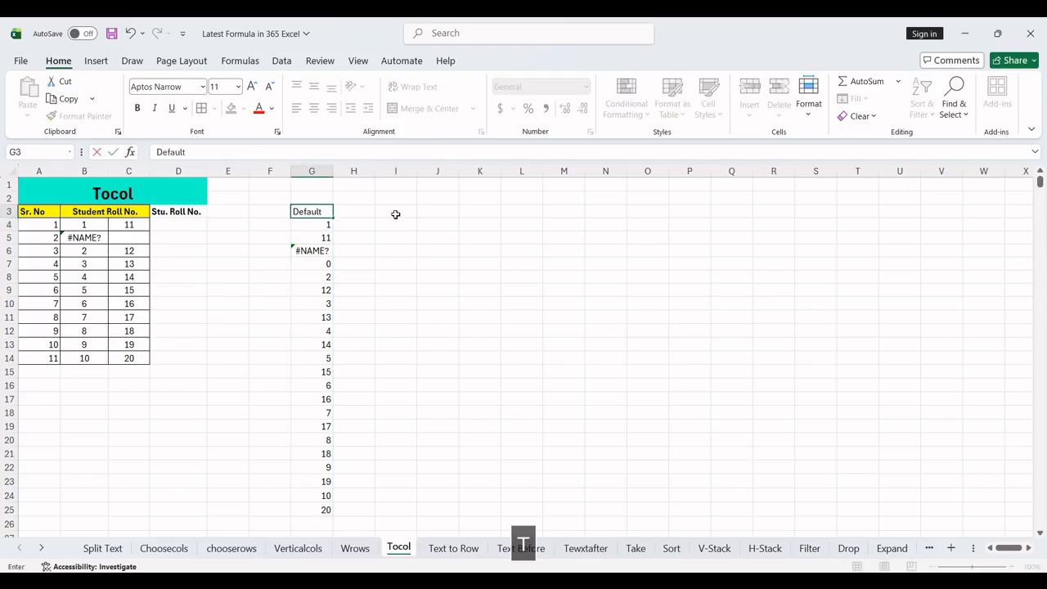
key("Tab")
Enter =TOCOL(B4:C14,1) in I4 to stack the student roll numbers while ignoring blanks
key("Tab")
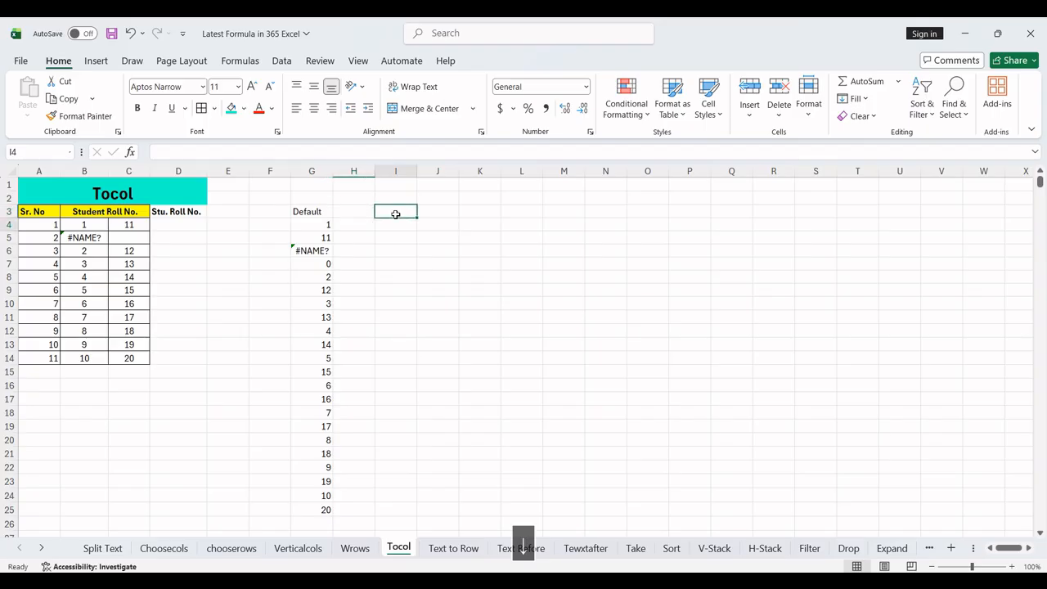
key("Down")
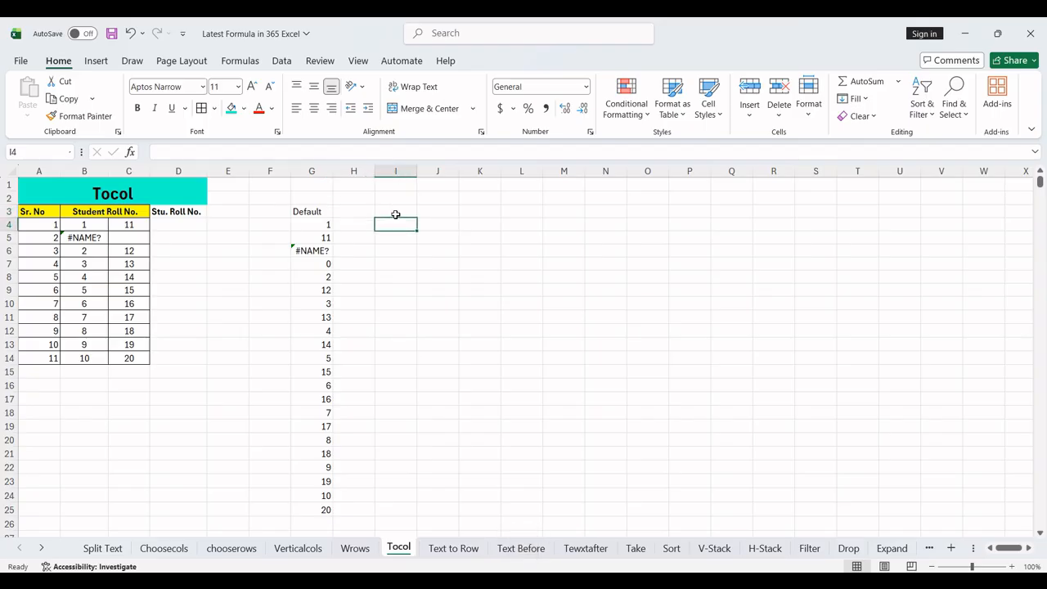
type("=toco")
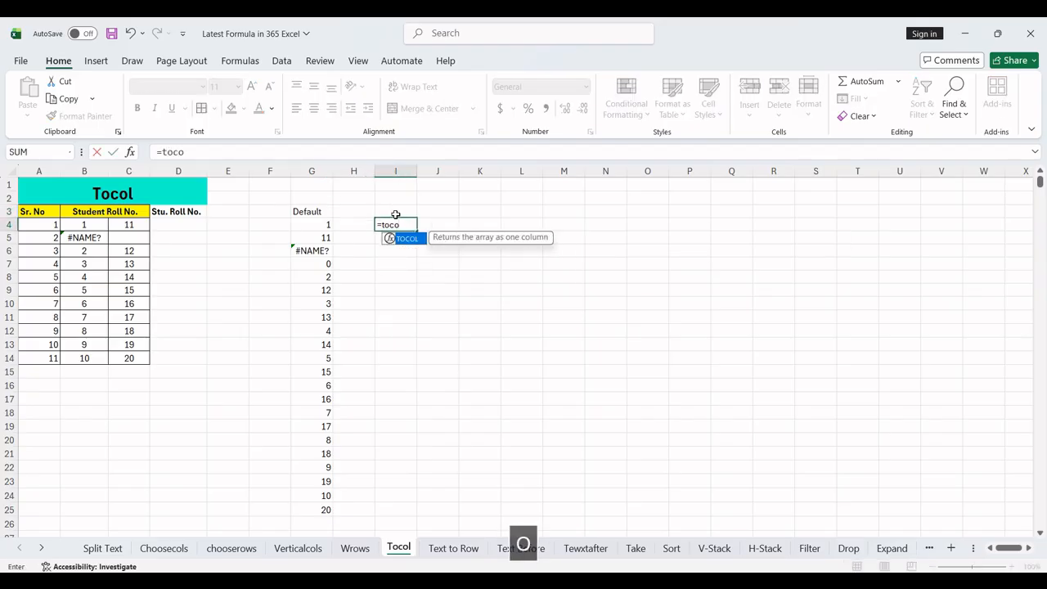
key("Tab")
left_click(96, 223)
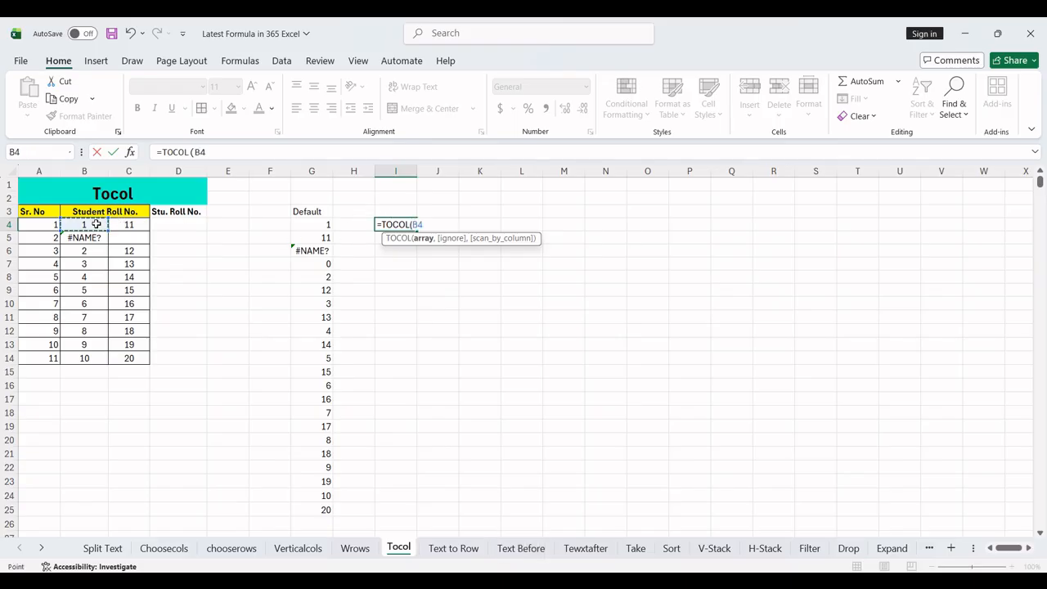
key("shift+Right")
key("ctrl+shift+Down")
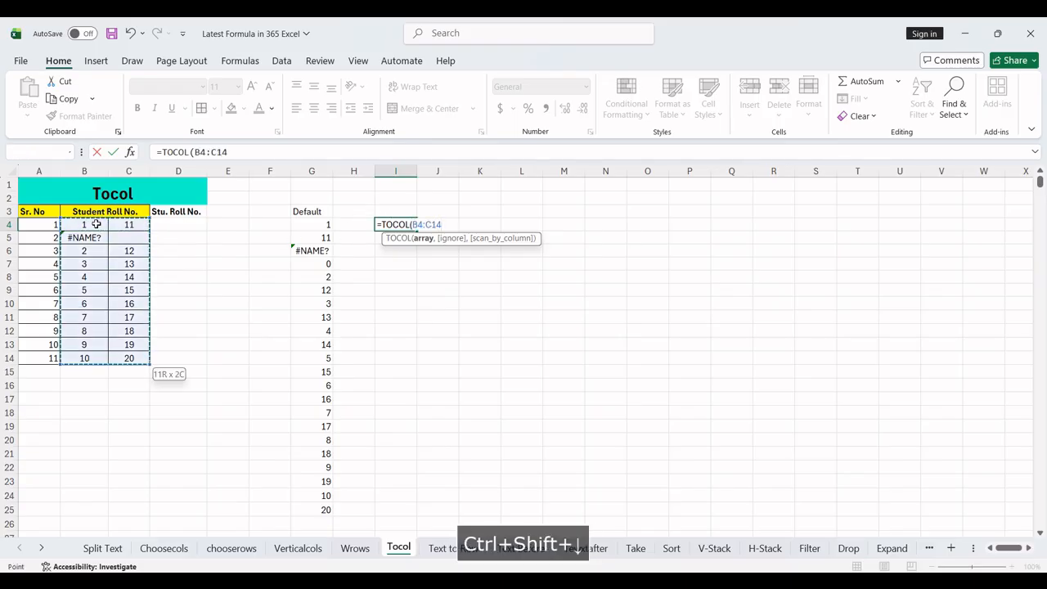
type(",")
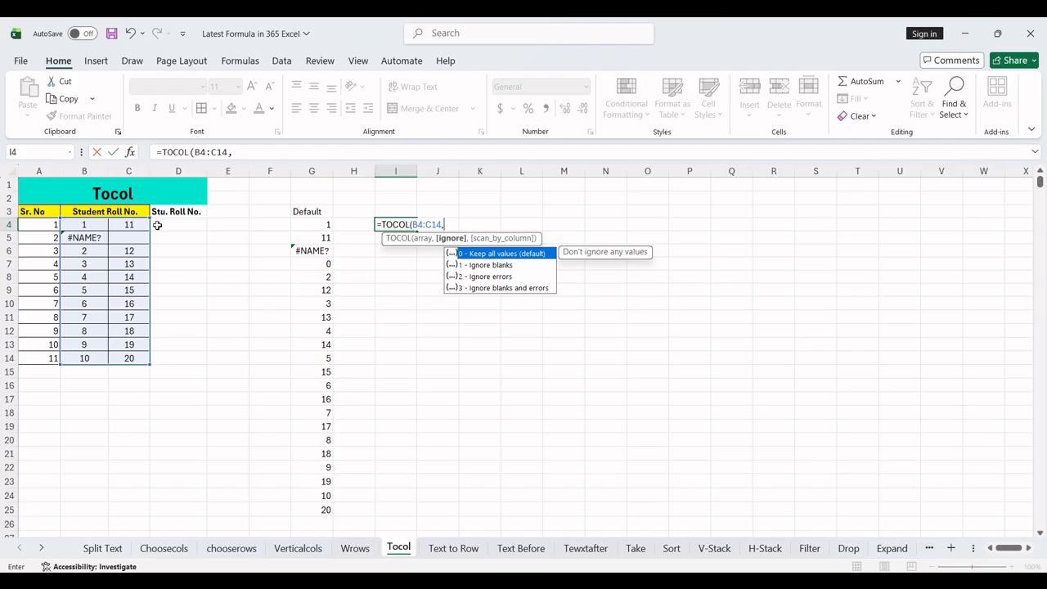
type("1)")
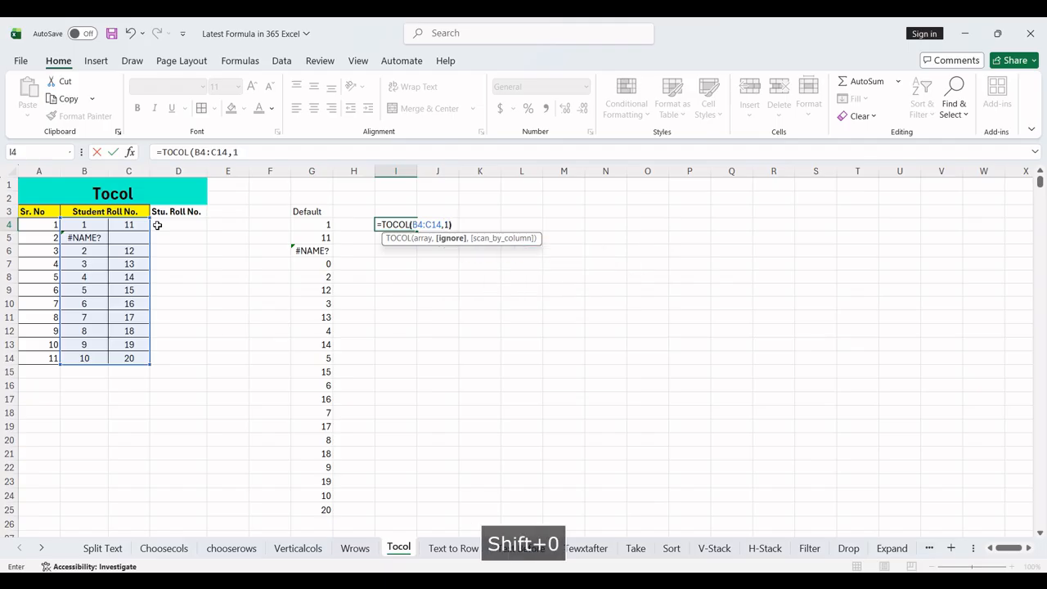
key("Return")
key("Up")
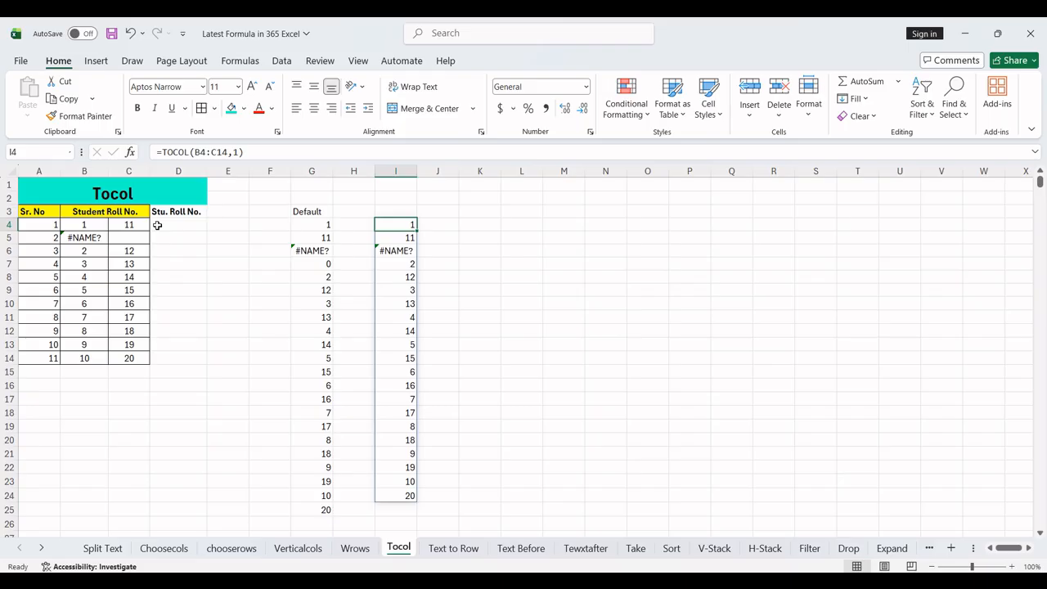
Examine the source error cell B5 and compare it with the stacked lists in columns G and I
key("Down")
key("Left")
key("Left")
key("Left")
key("Left")
key("Left")
key("Left")
key("Left")
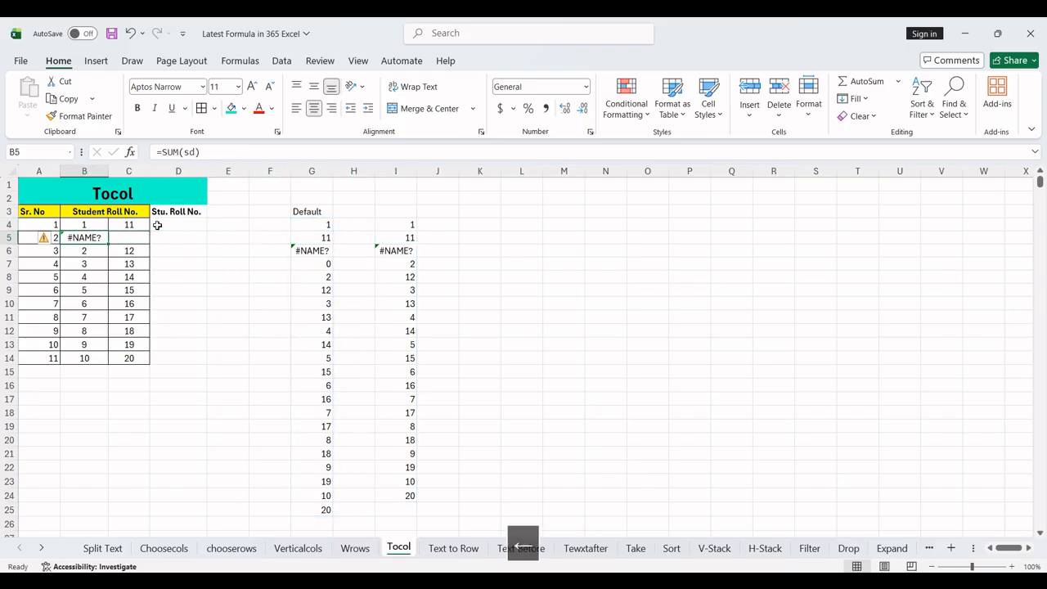
key("Right")
key("Right")
key("Right")
key("Right")
key("Right")
key("Right")
key("Right")
key("Right")
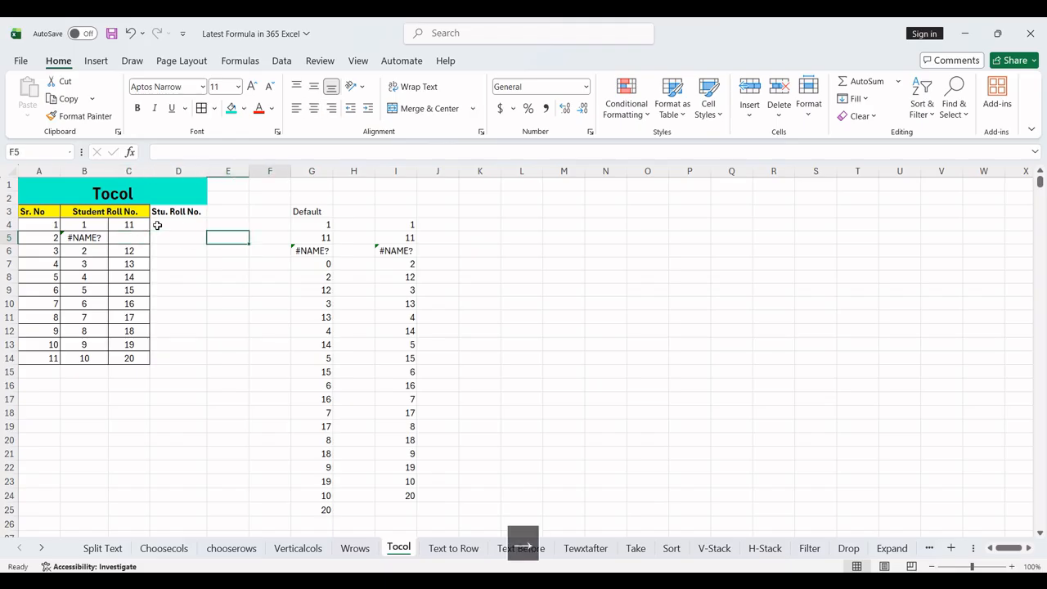
Label the blank-ignoring stacked list with the heading Ignore Blank in cell I3
key("Left")
key("Up")
key("Up")
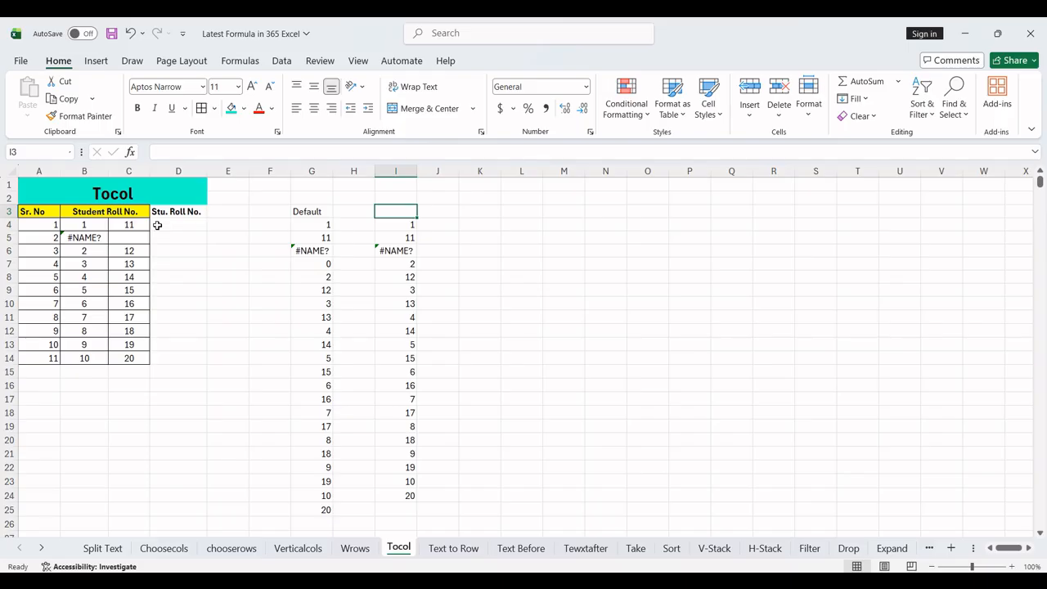
type("Ignore ")
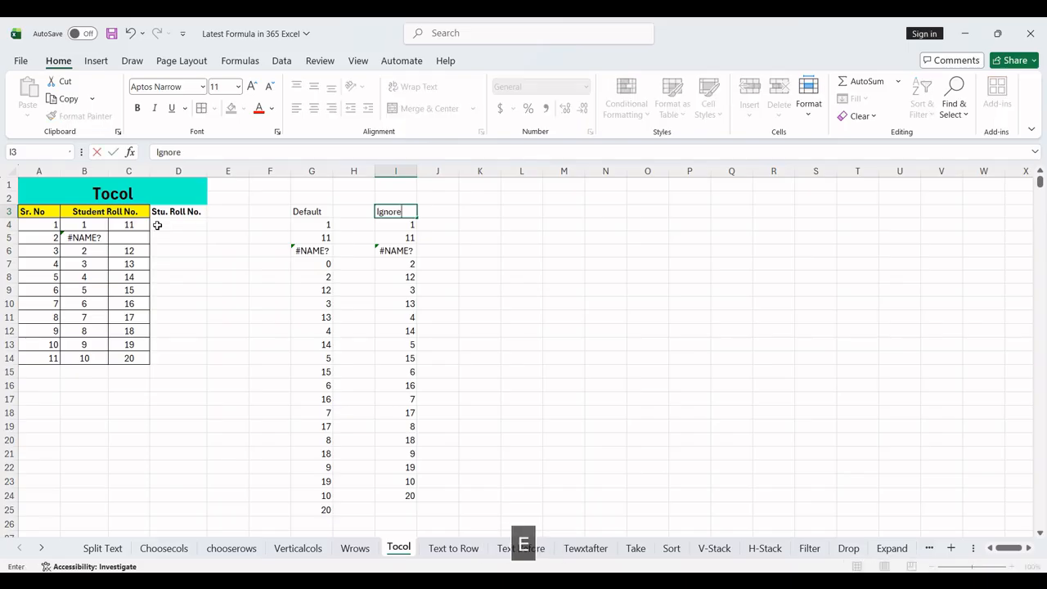
type("Blank")
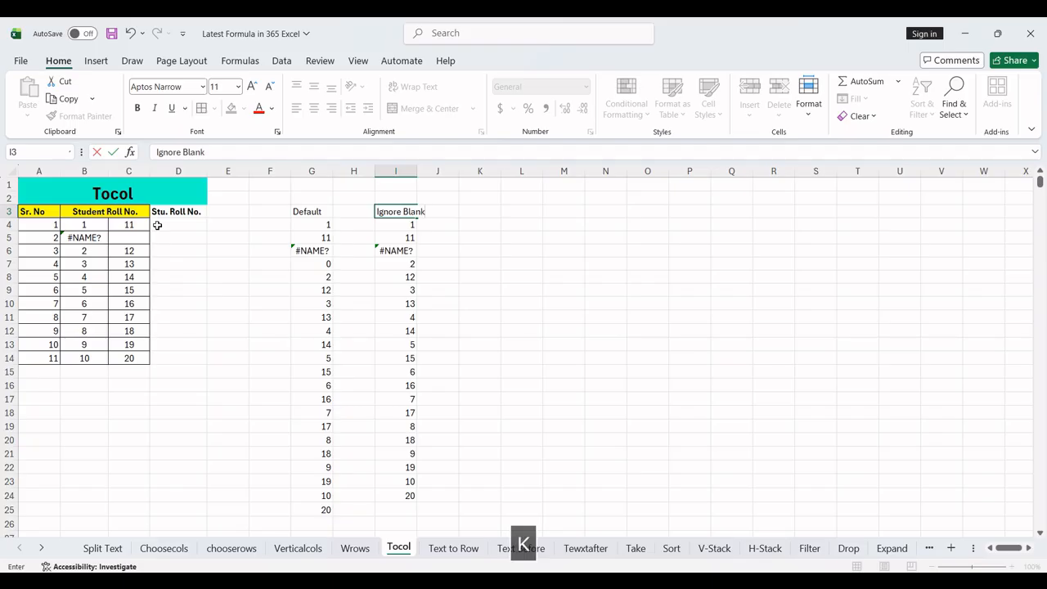
key("Return")
key("Escape")
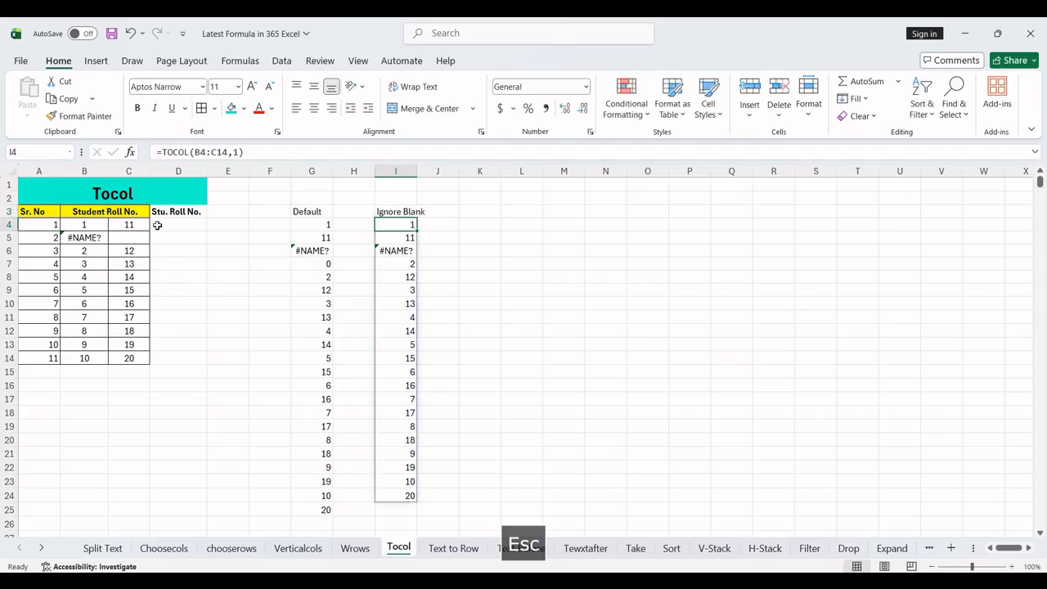
Enter =TOCOL(B4:C14,2) in K4 to stack the student roll numbers while ignoring errors
key("Up")
key("Right")
key("Right")
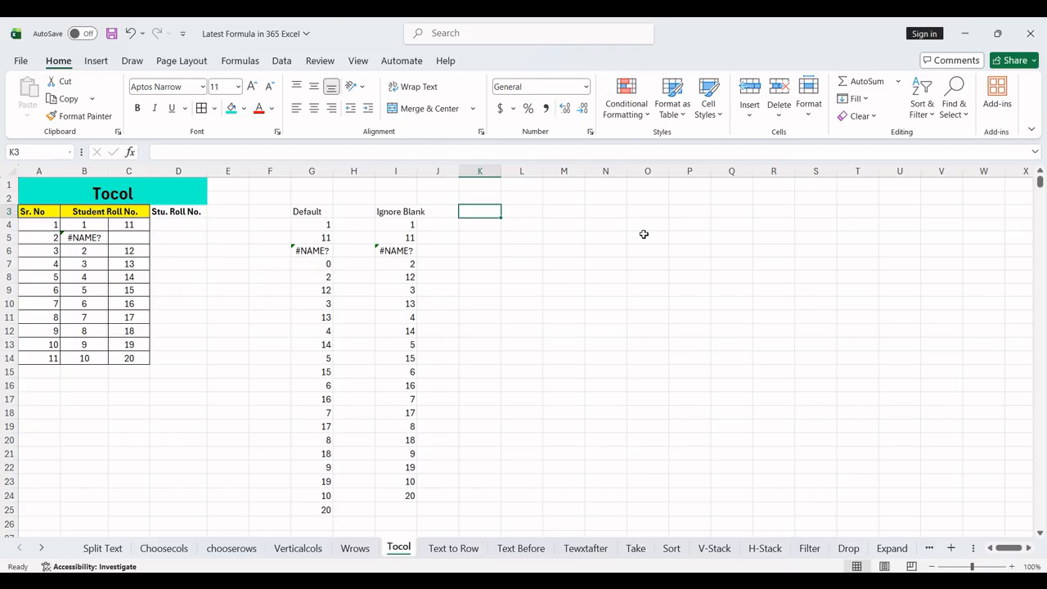
key("Down")
type("=tocol")
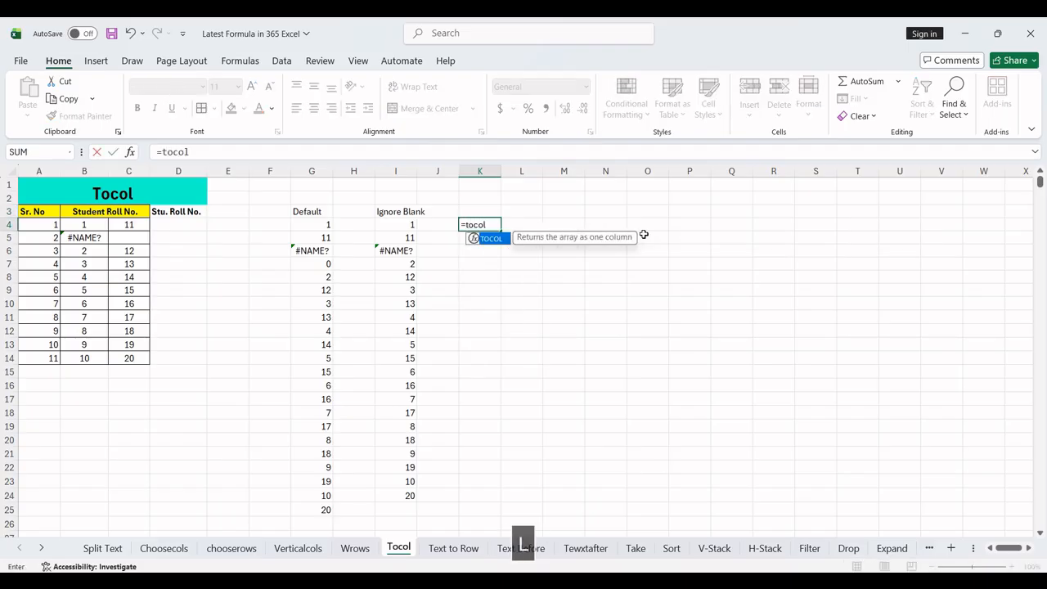
key("Tab")
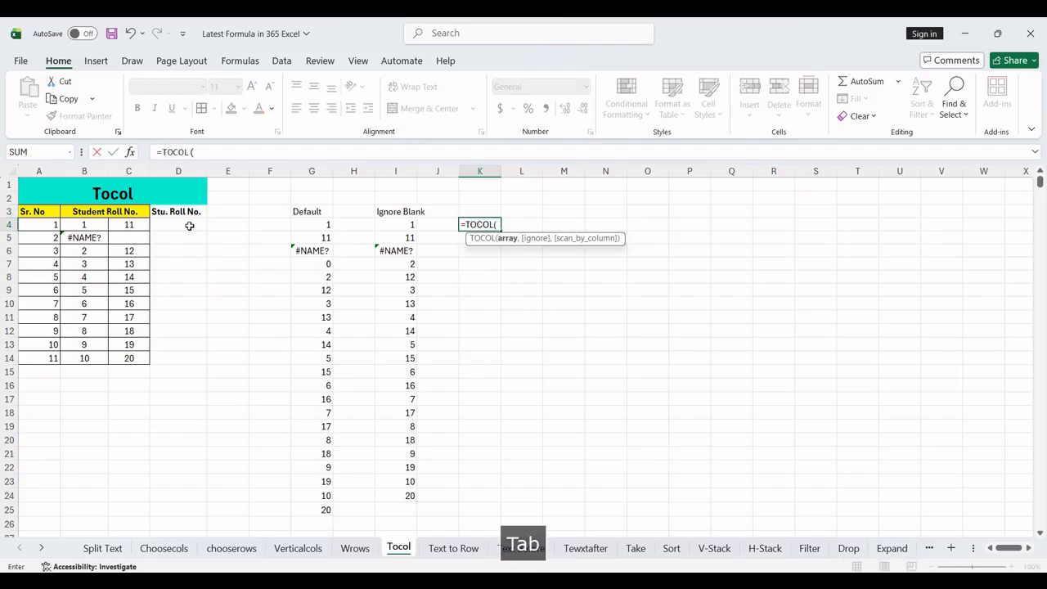
left_click(82, 235)
key("Up")
key("shift+Right")
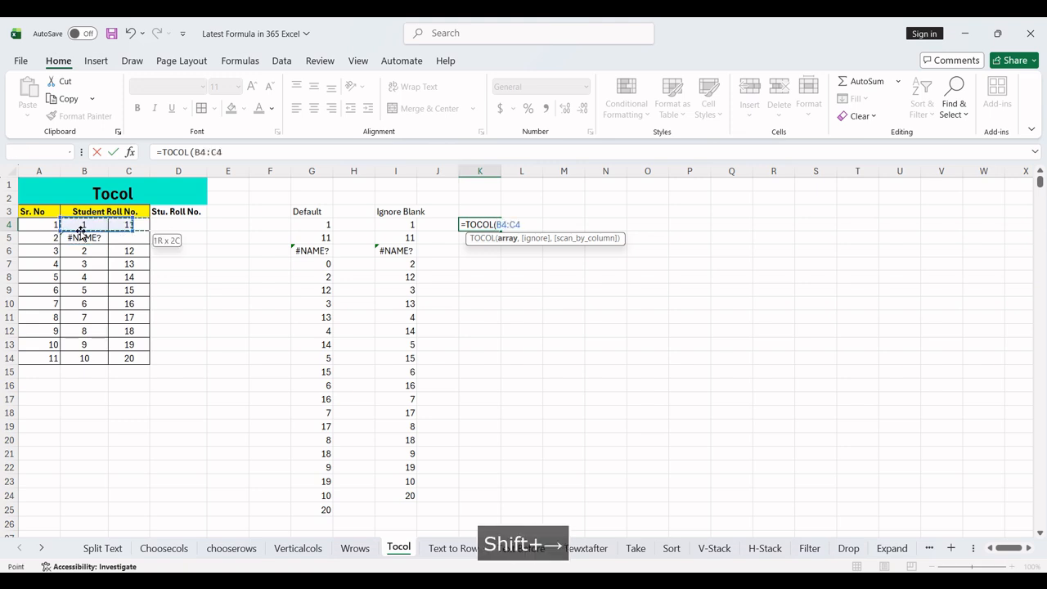
key("ctrl+shift+Down")
type(",")
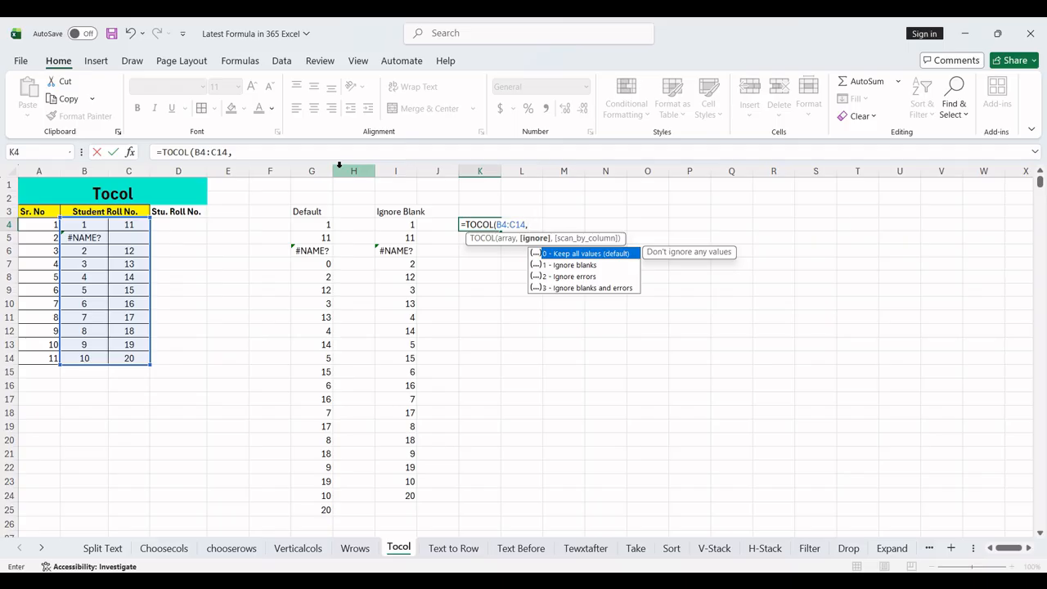
type("2")
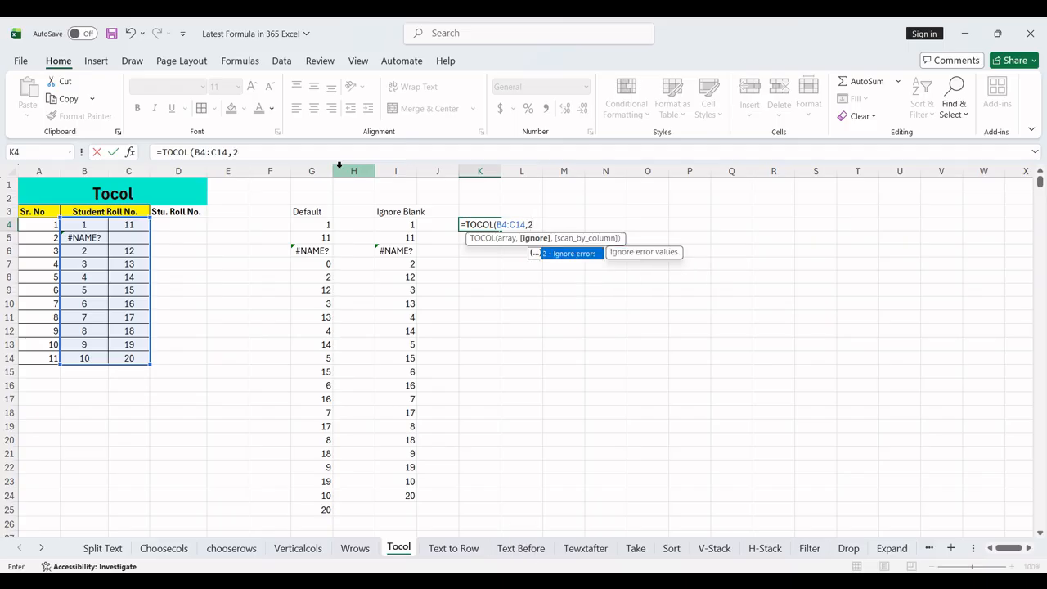
type(")")
key("Return")
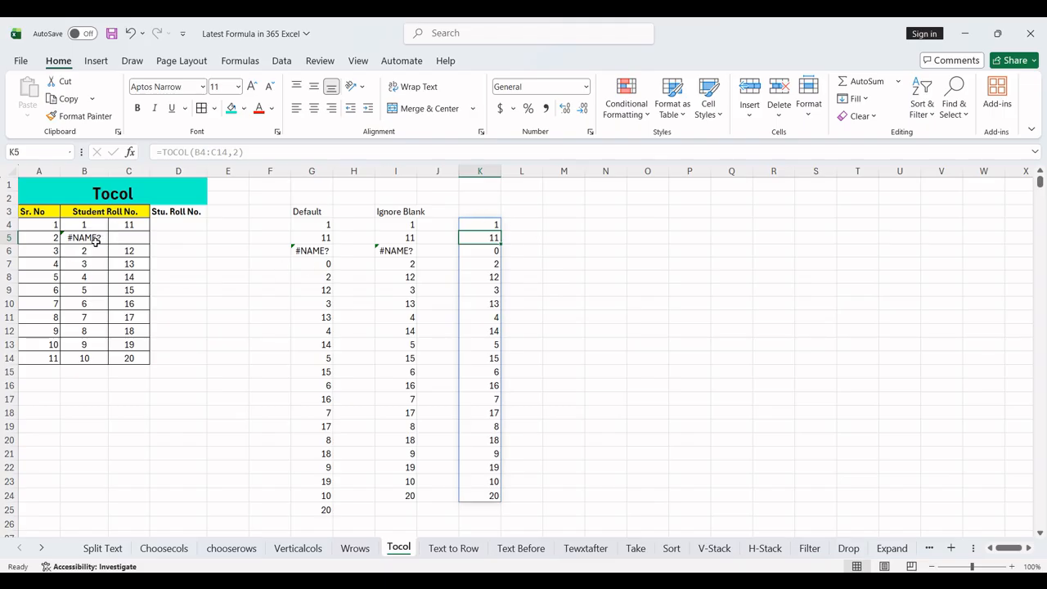
Label the error-ignoring stacked list with the heading Ignore Erors in cell K3
left_click(484, 211)
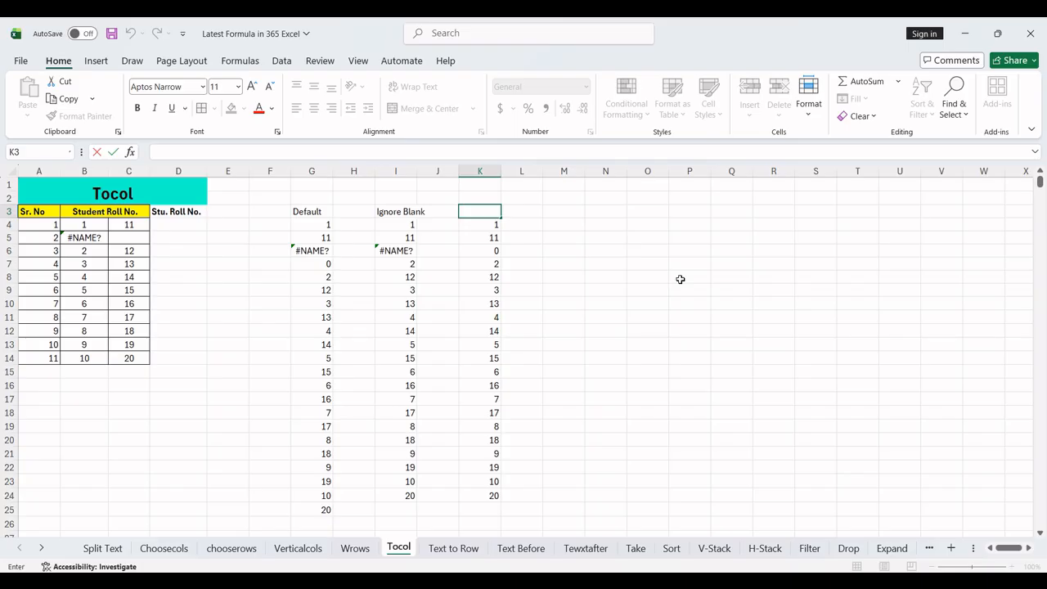
key("Return")
key("Up")
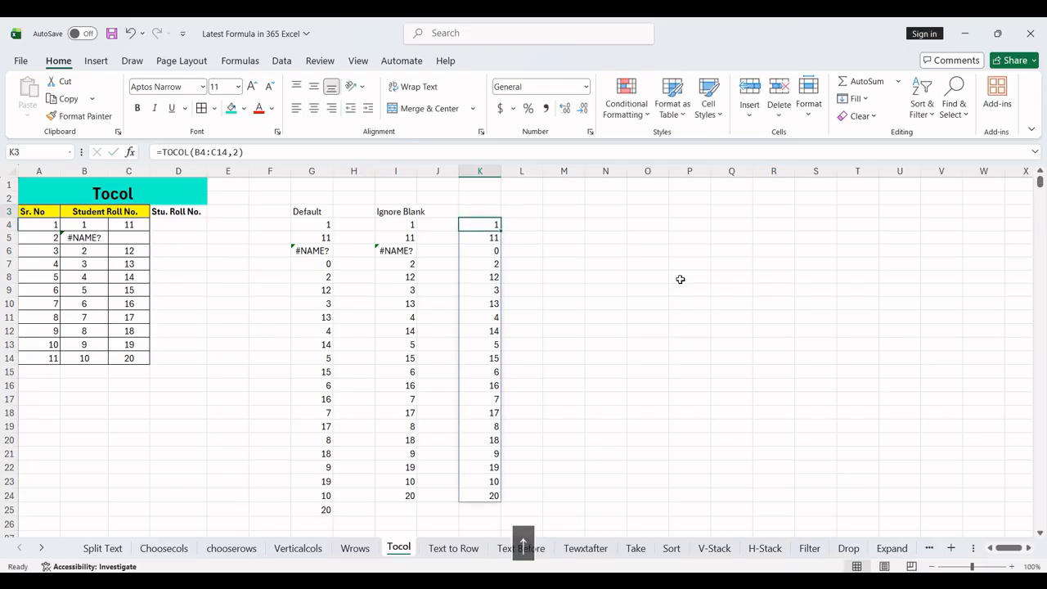
type("Ign")
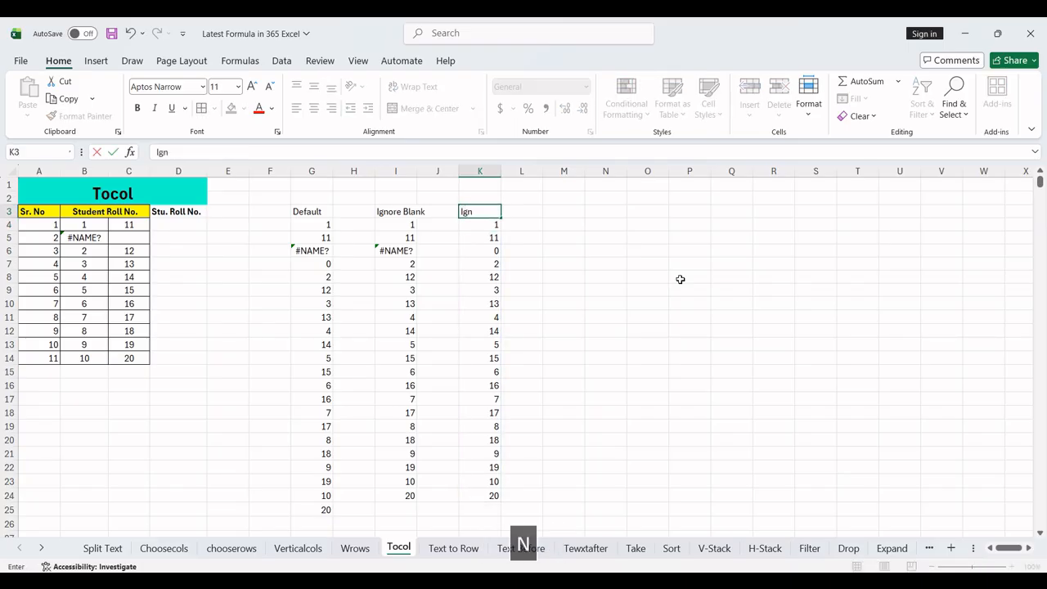
type("ore Erors")
key("Return")
Enter =TOCOL(B4:C14,3) in M4 to stack the student roll numbers while ignoring both blanks and errors
key("Up")
key("Right")
key("Right")
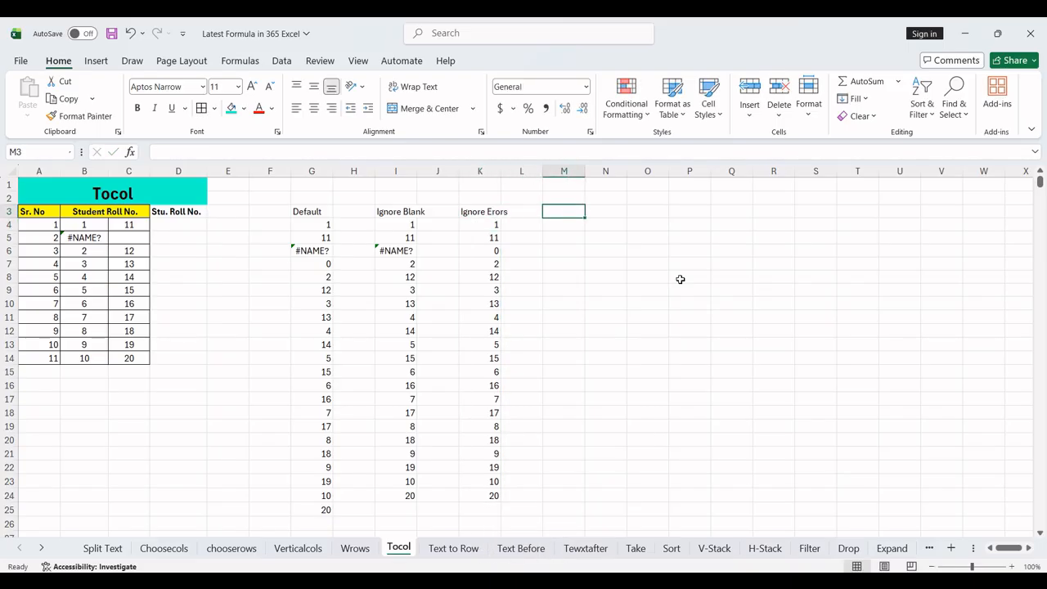
key("Down")
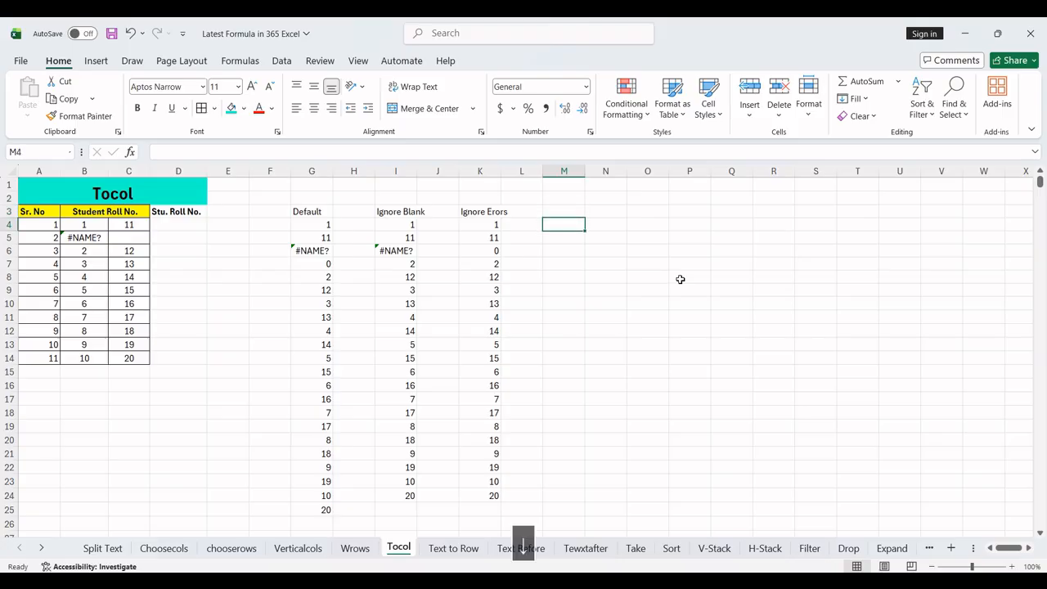
type("=co")
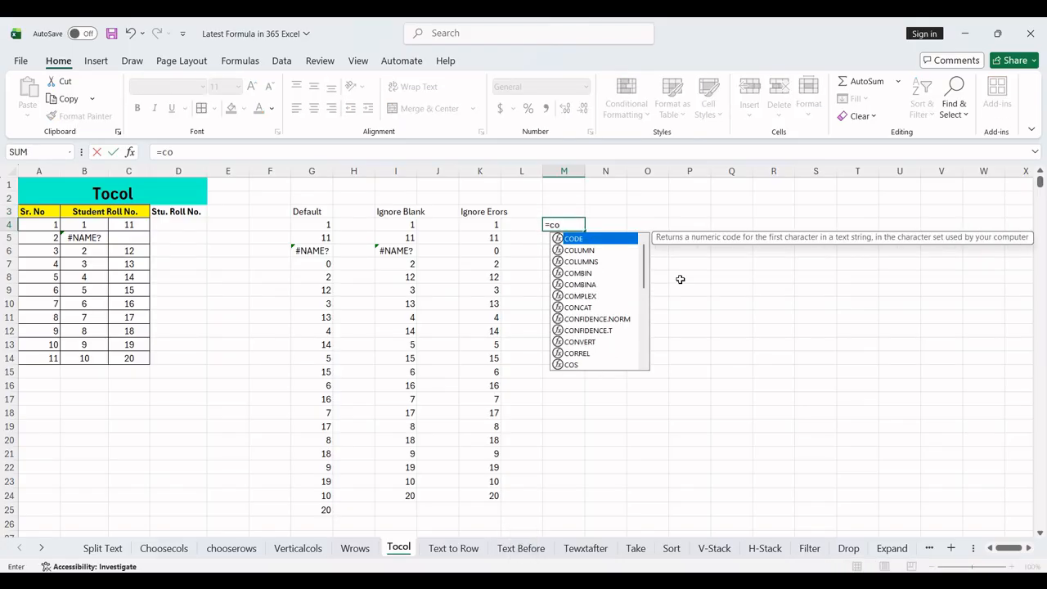
key("BackSpace")
key("BackSpace")
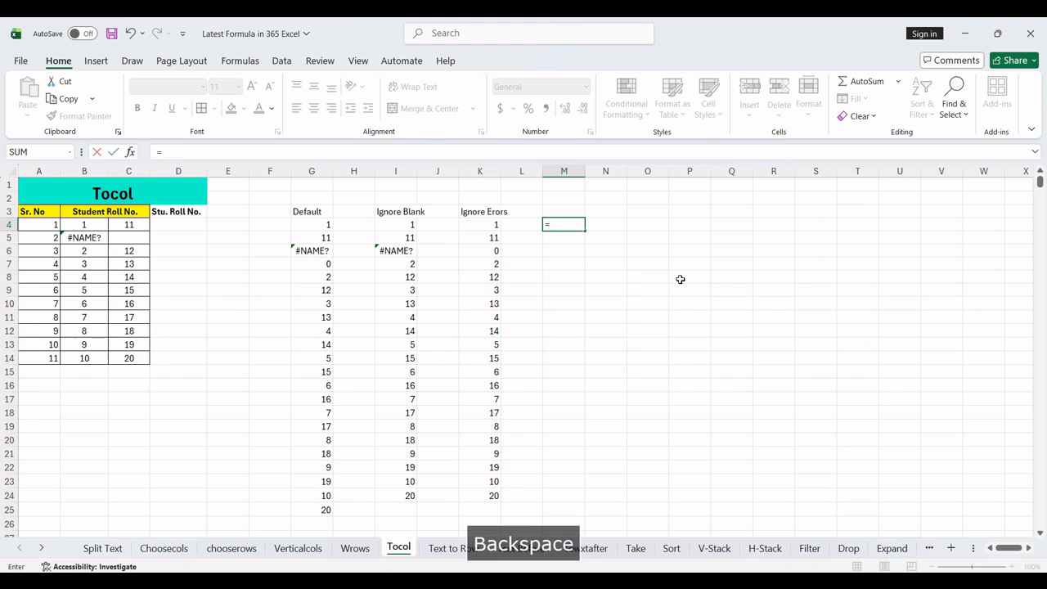
type("tocol")
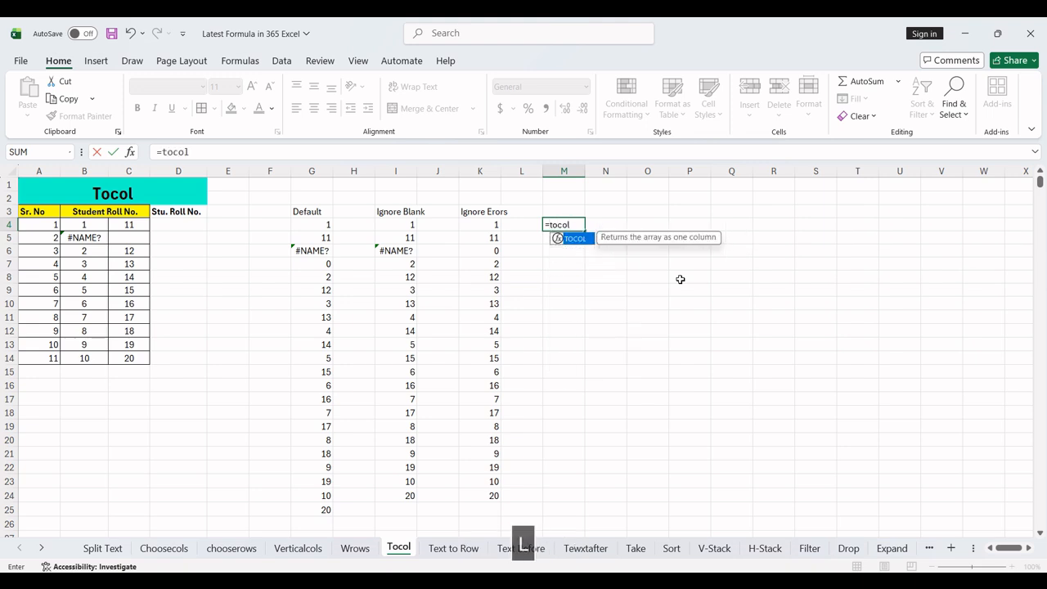
key("Tab")
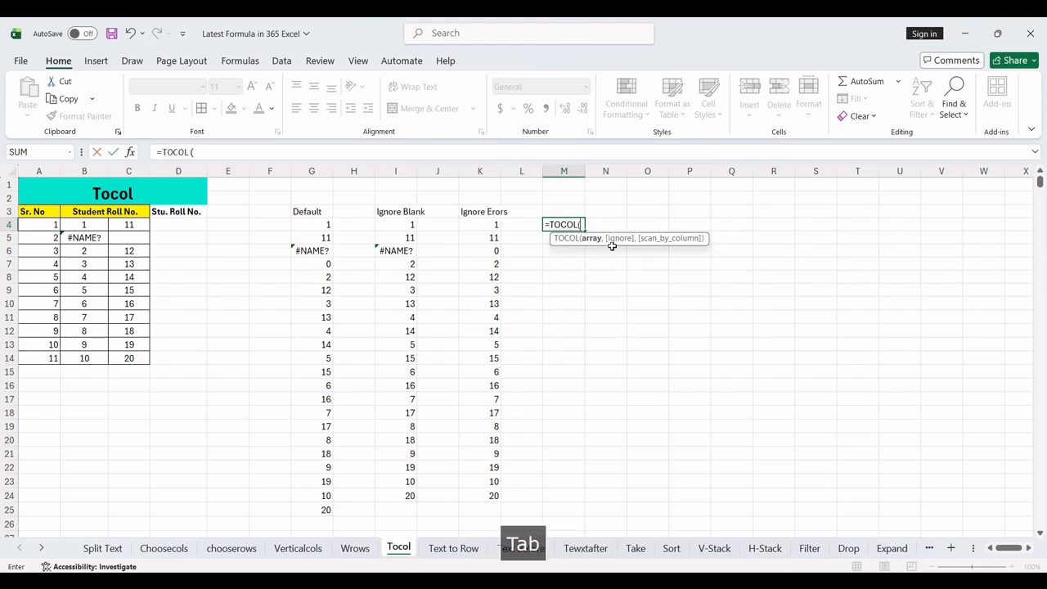
left_click(97, 226)
key("shift+Right")
key("ctrl+shift+Down")
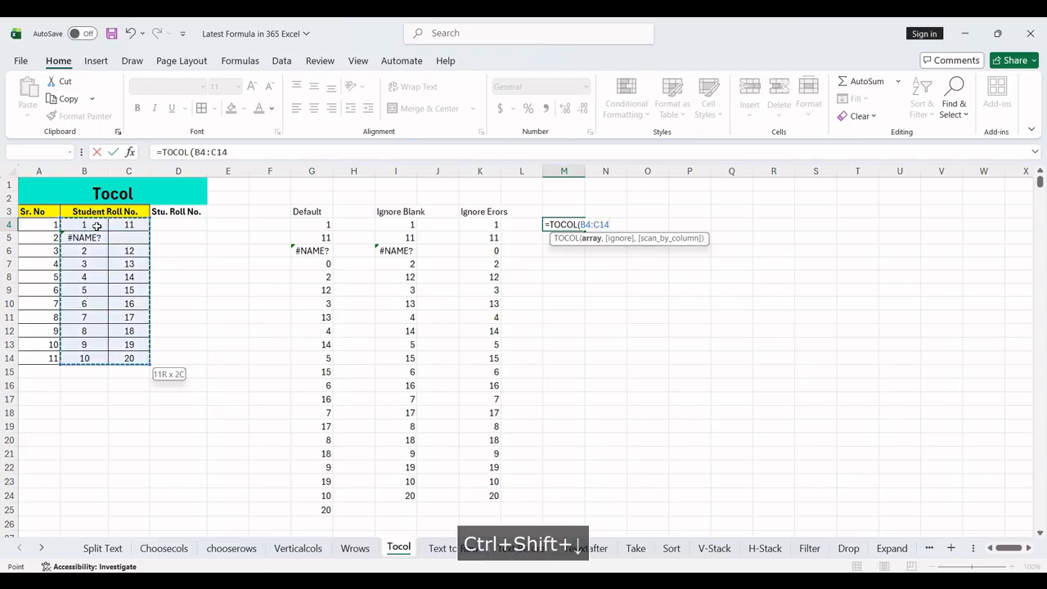
type(",")
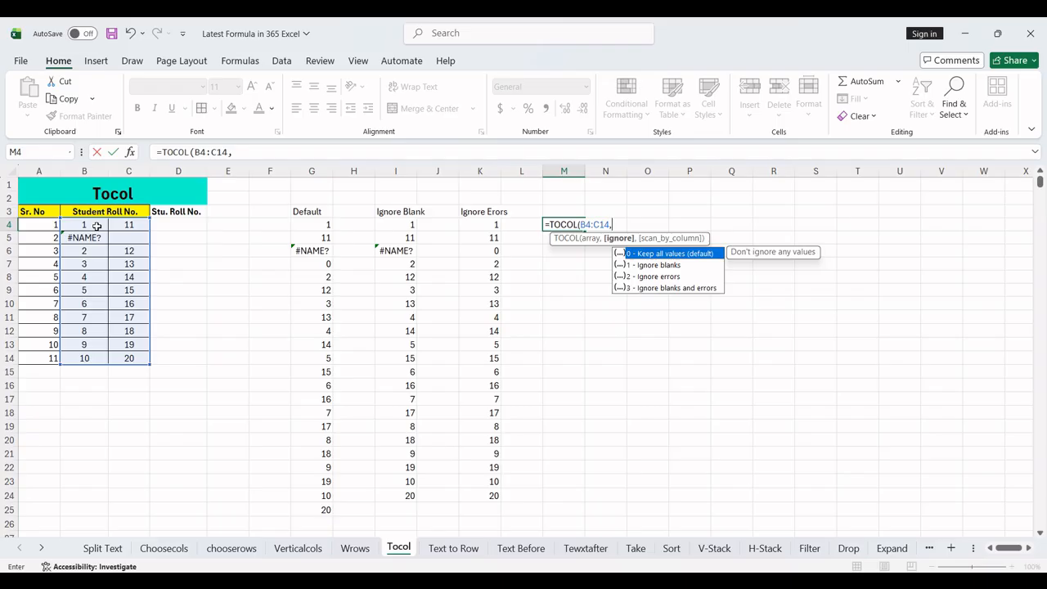
type("3")
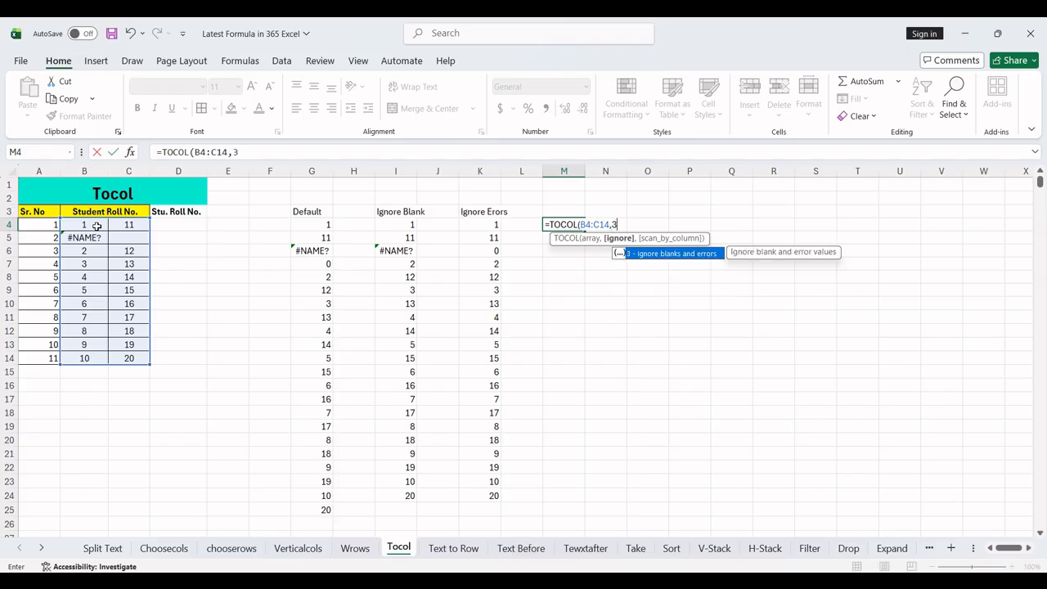
type(")")
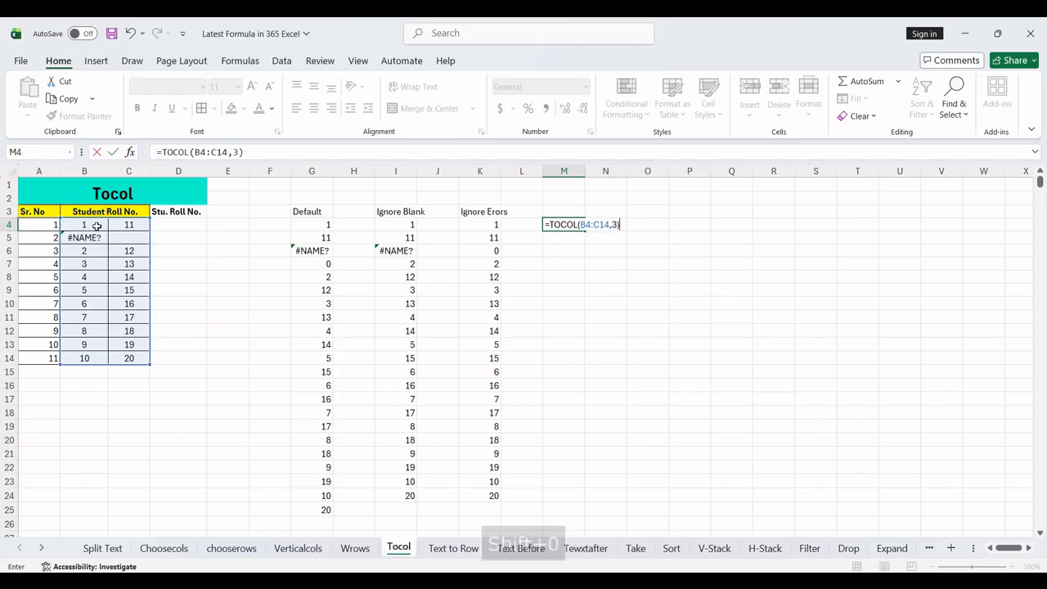
key("Return")
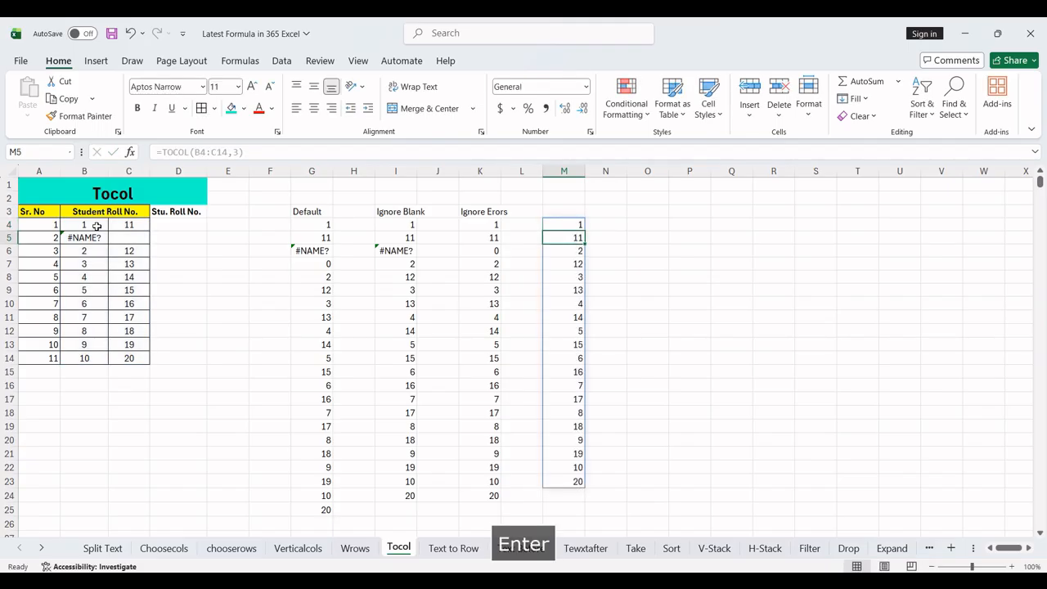
Compare where the four stacked lists in columns G, I, K and M end, going across row 24
left_click(325, 497)
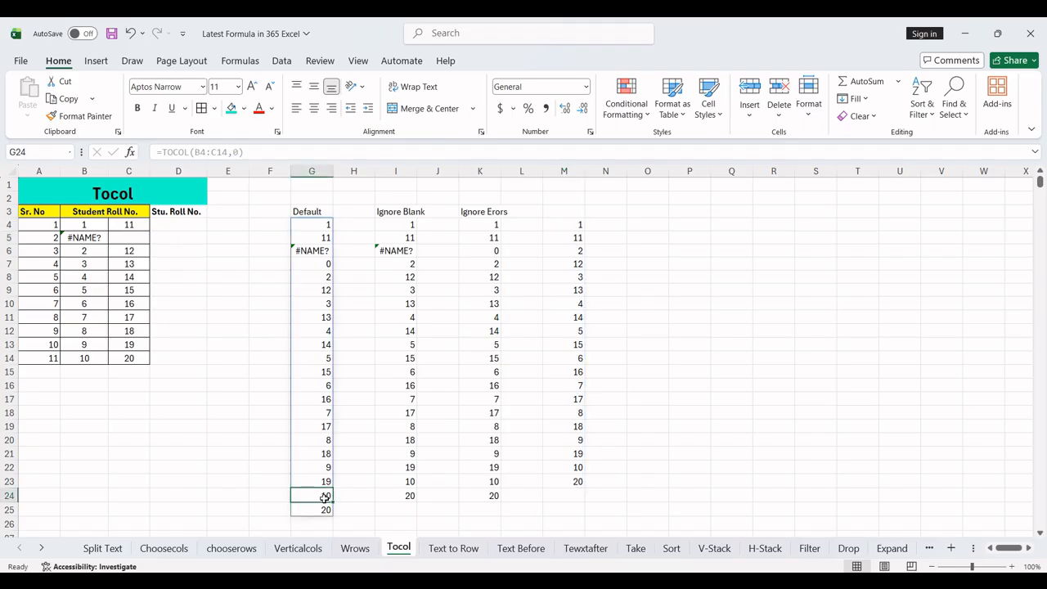
key("Right")
key("Right")
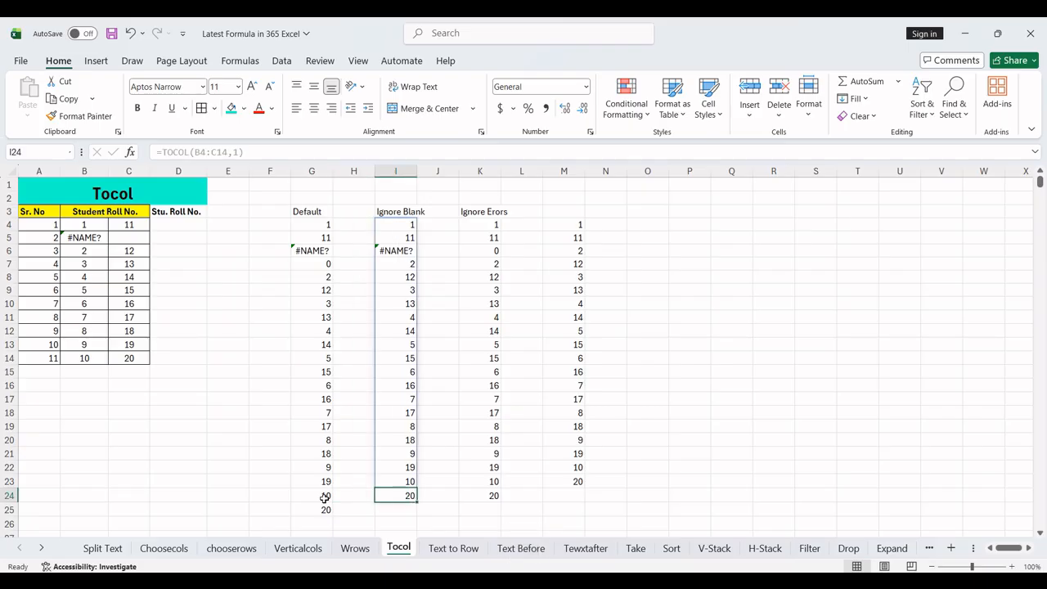
key("Right")
key("Right")
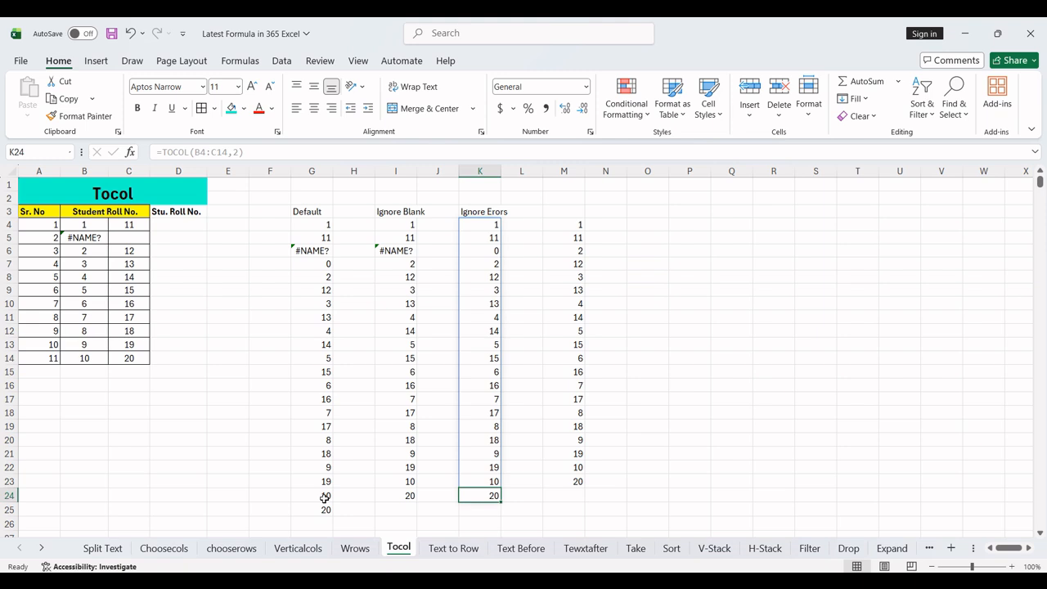
key("Right")
key("Right")
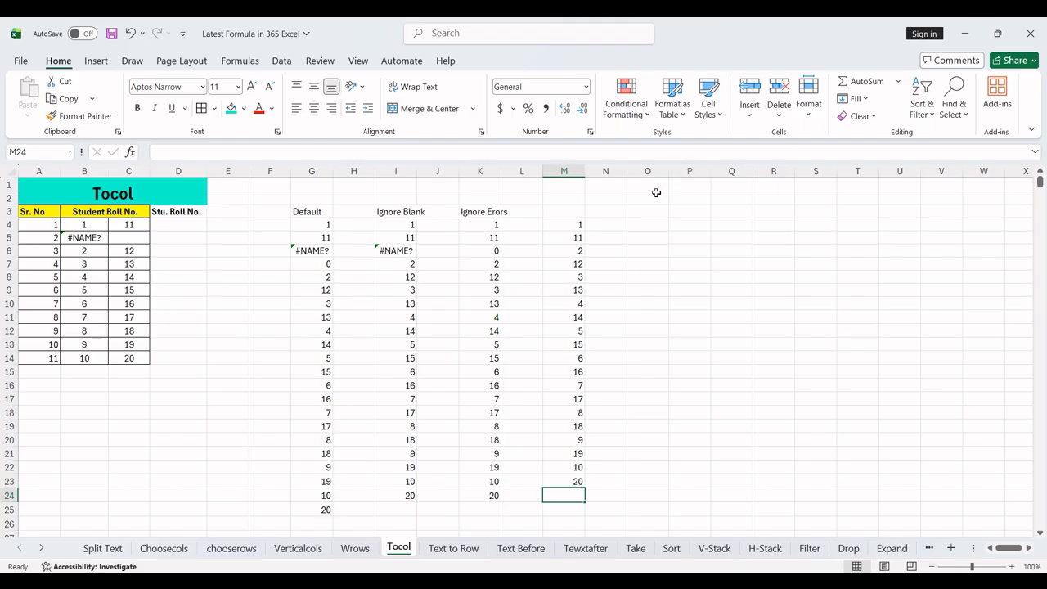
Label the fourth stacked list with the heading Ignored Reeor and Blank in cell M3
left_click(567, 211)
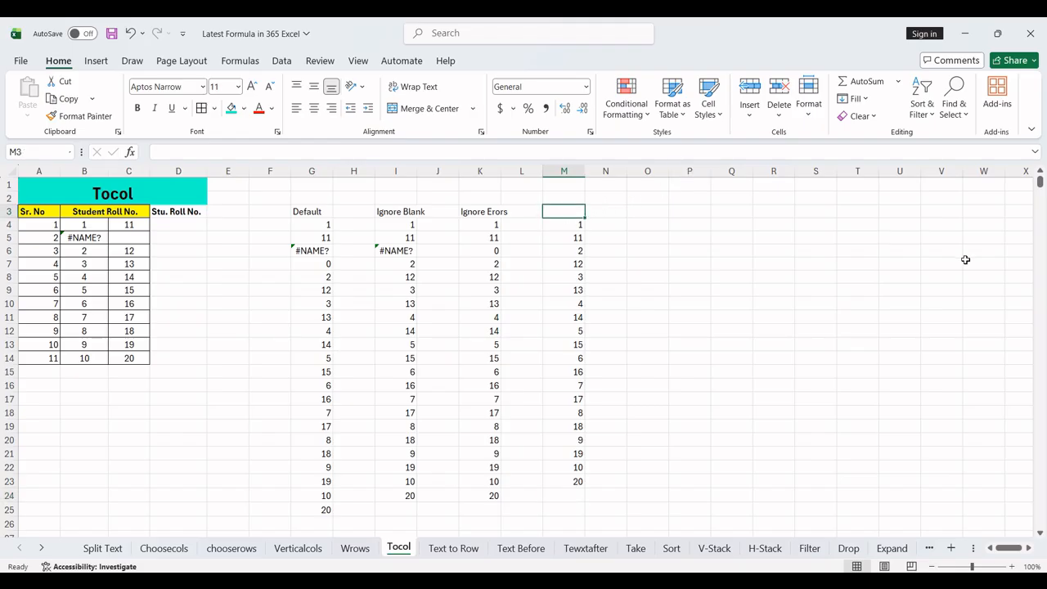
type("In")
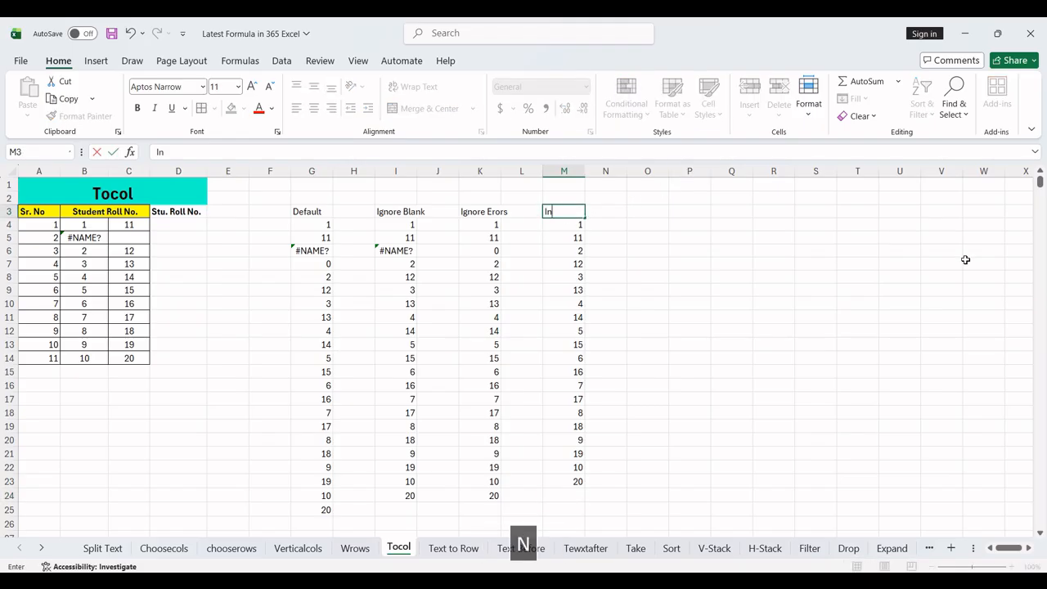
key("BackSpace")
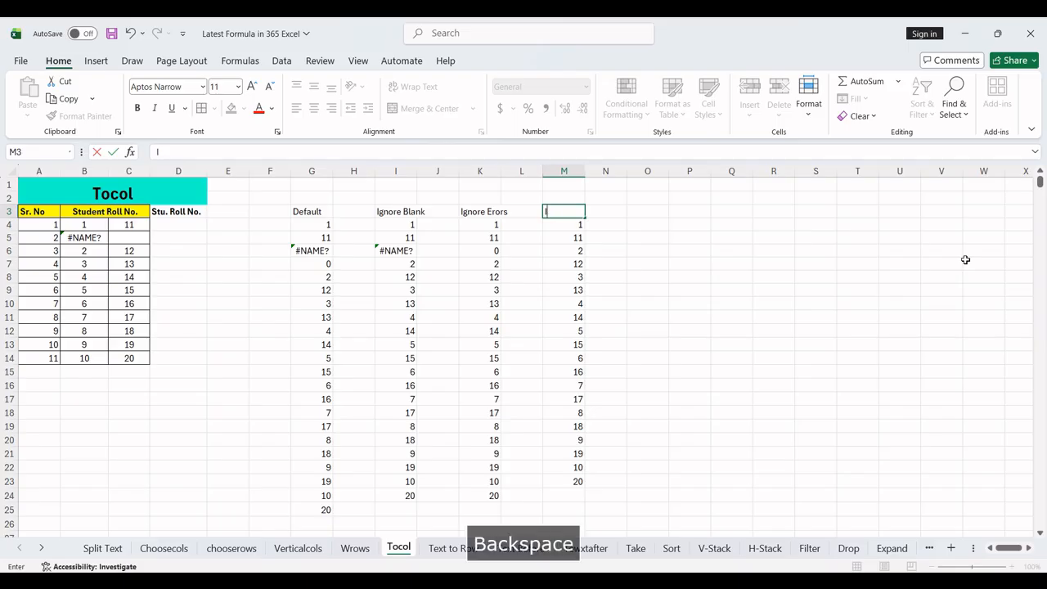
type("gnored ")
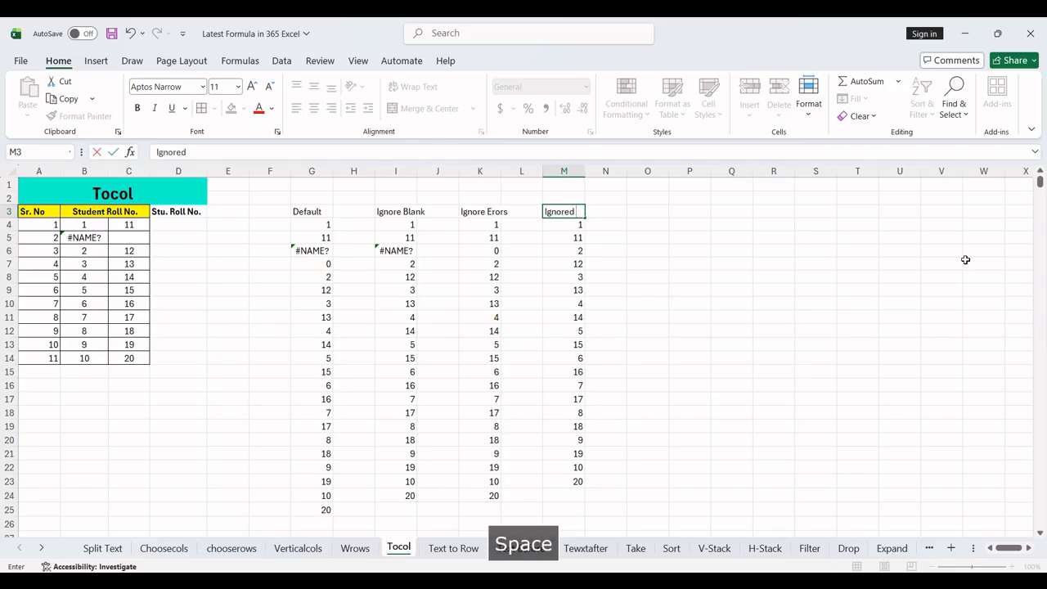
type("Reeor an")
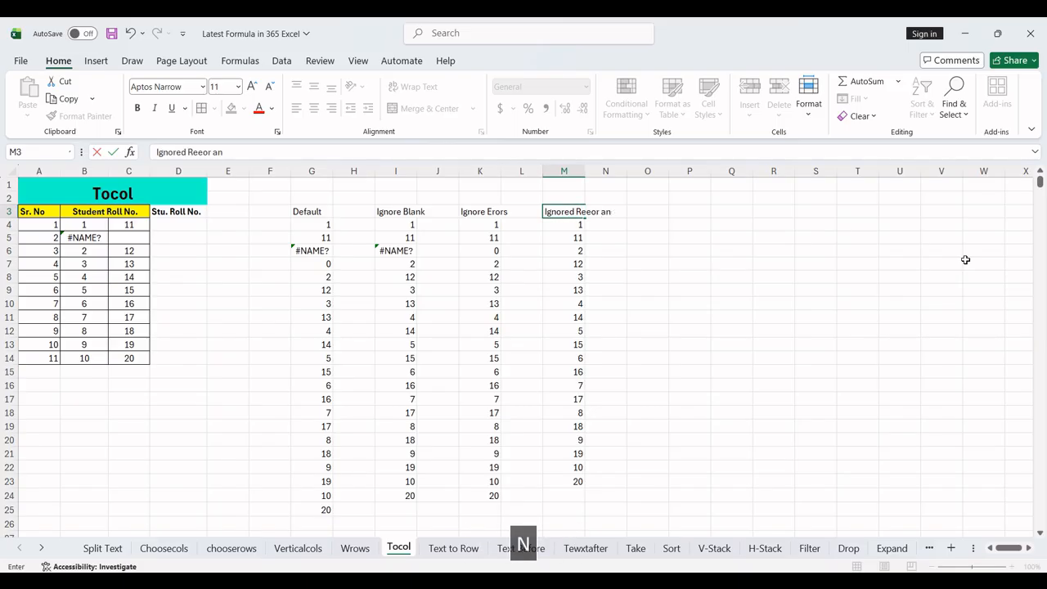
type("d Blank")
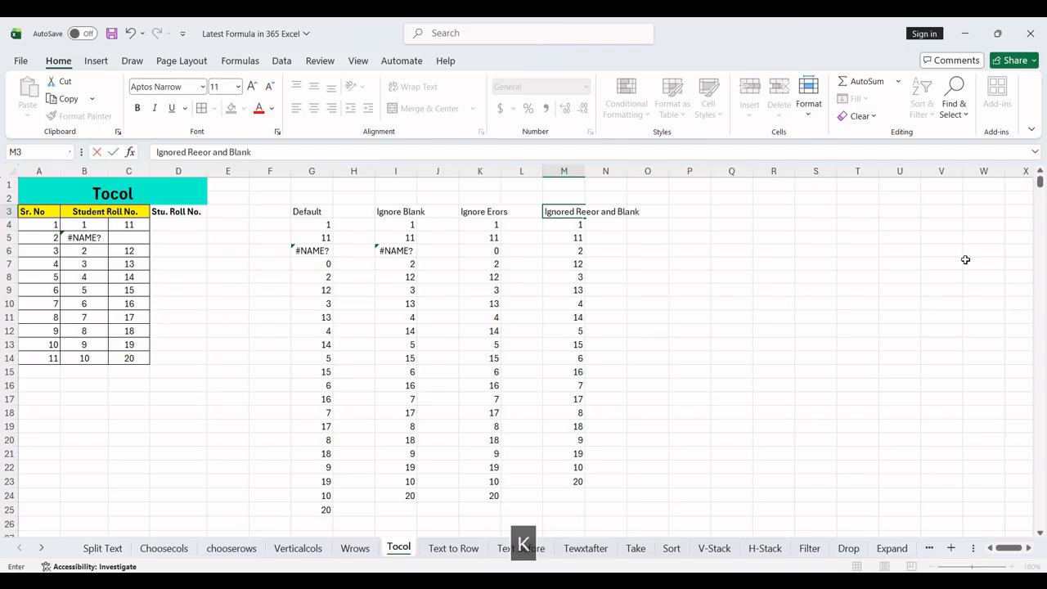
key("Return")
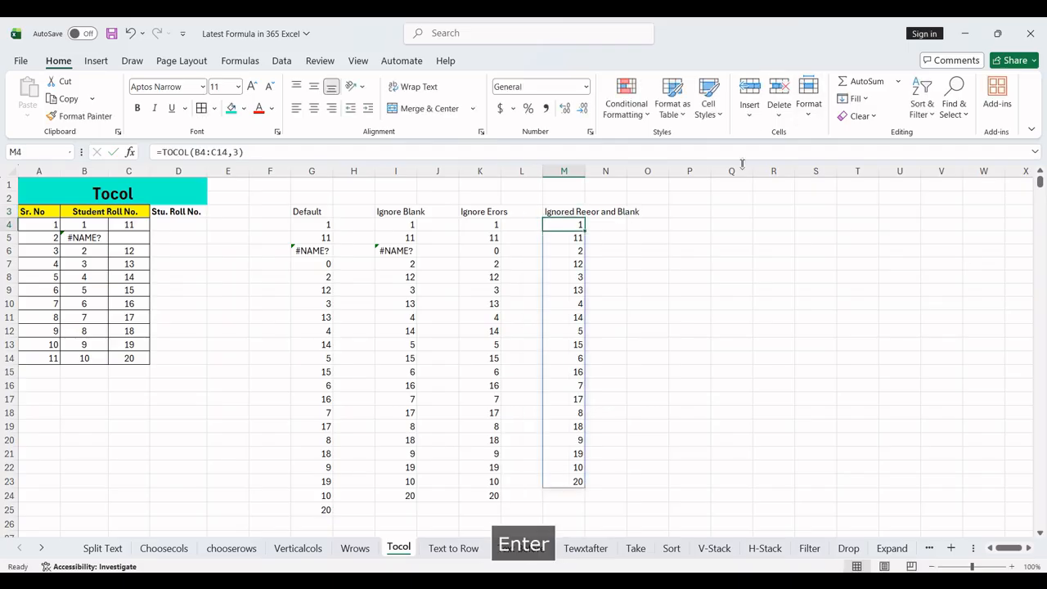
Correct the misspelled word in the M3 heading so it reads Ignored error and Blank
left_click(564, 184)
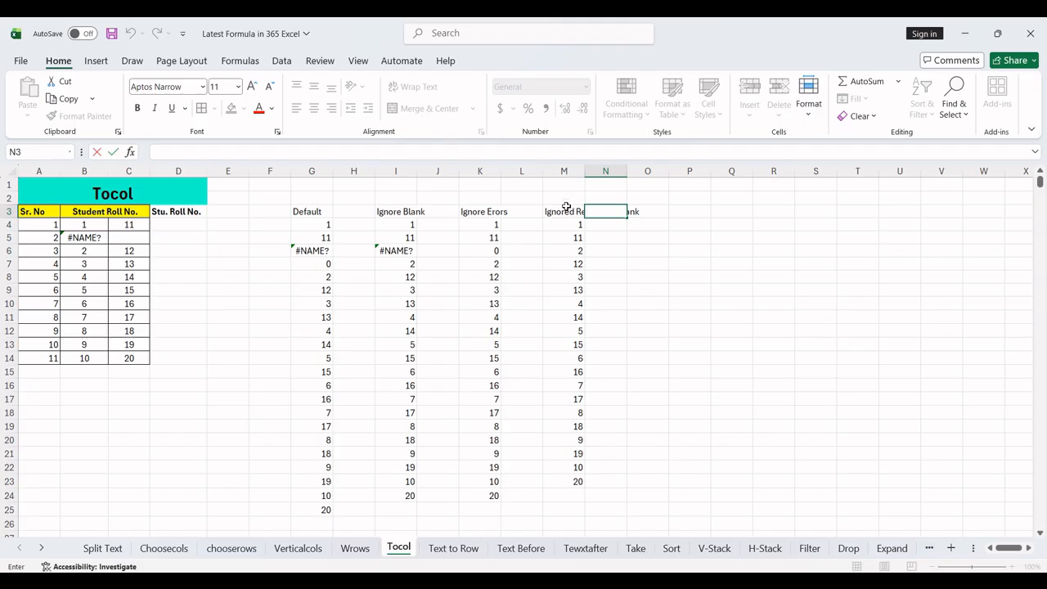
left_click(565, 210)
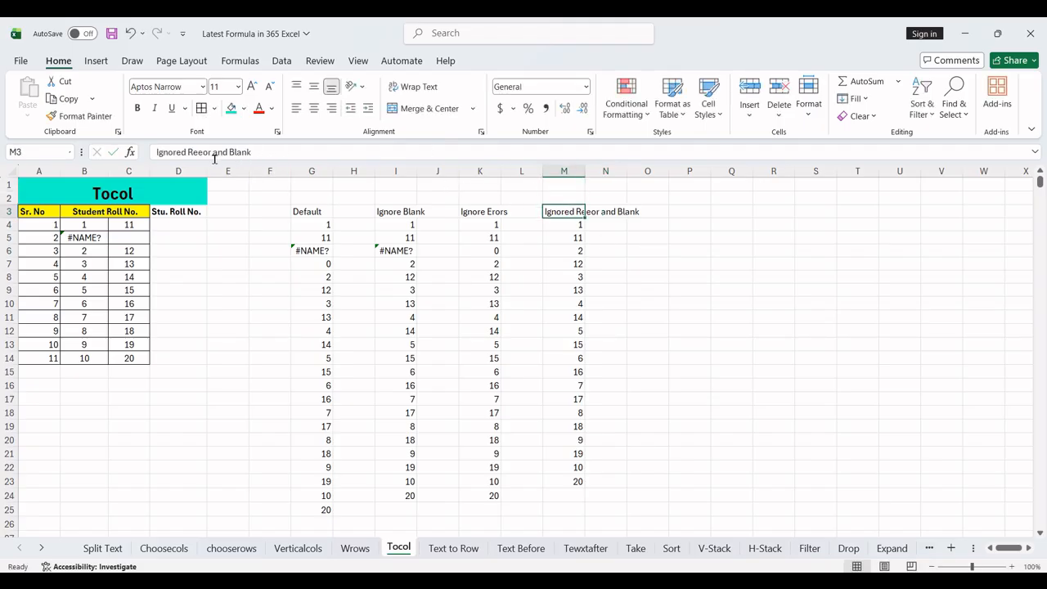
left_click(193, 155)
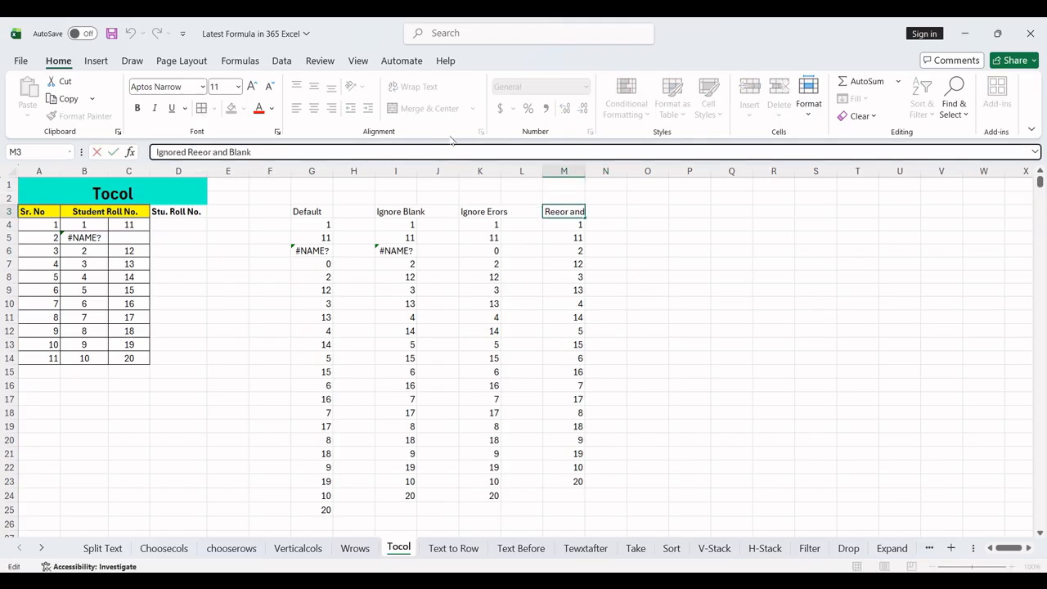
key("BackSpace")
type("e")
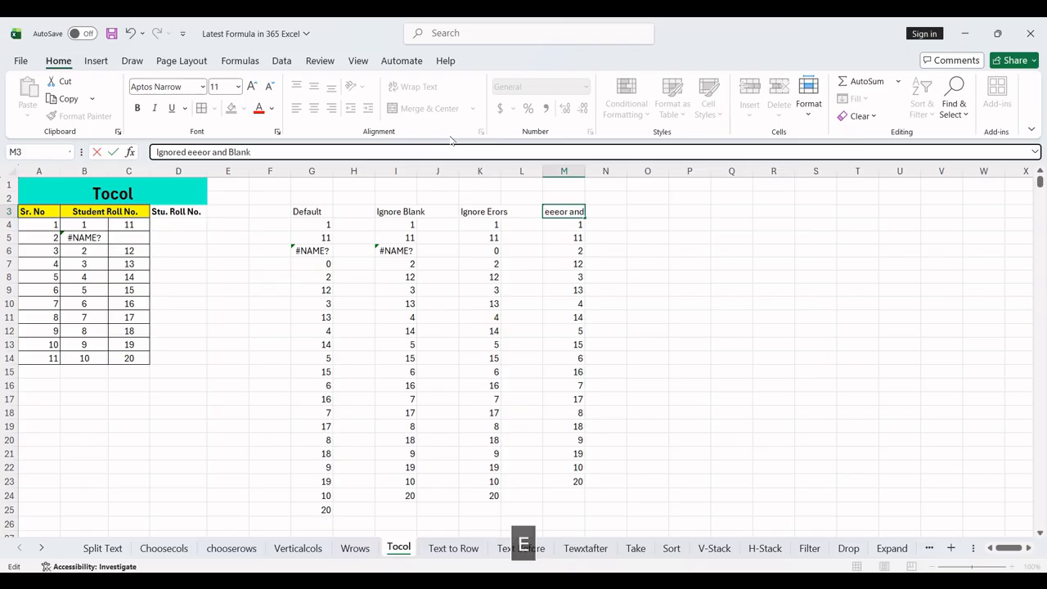
key("Delete")
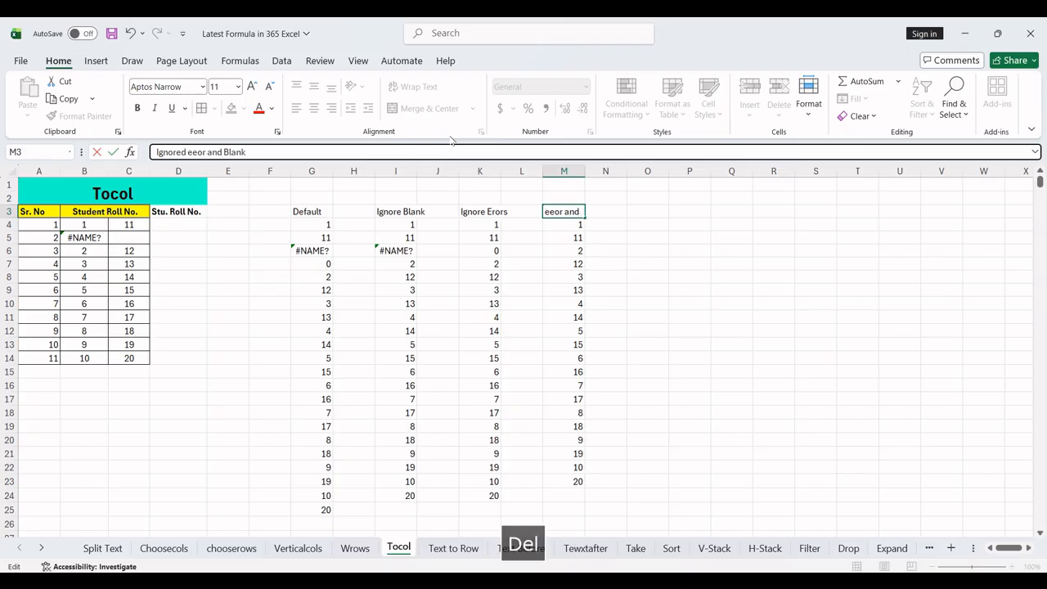
key("Delete")
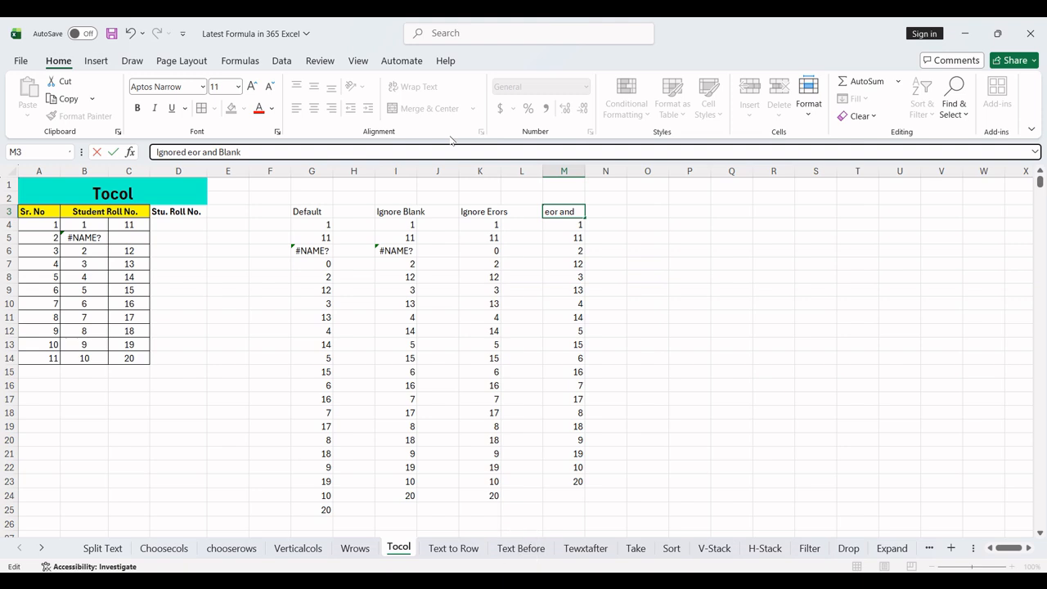
type("rr")
key("Return")
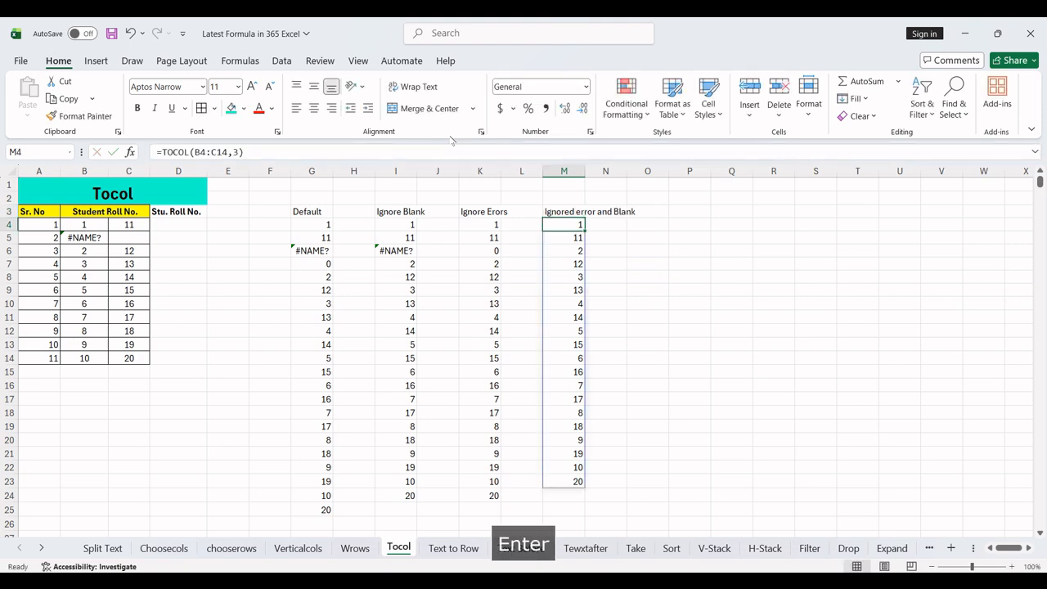
On the Text to Row sheet, enter =TOROW(B4:C14,0) in E4 to lay out the student roll numbers in one row, keeping all values
left_click(454, 548)
left_click(272, 315)
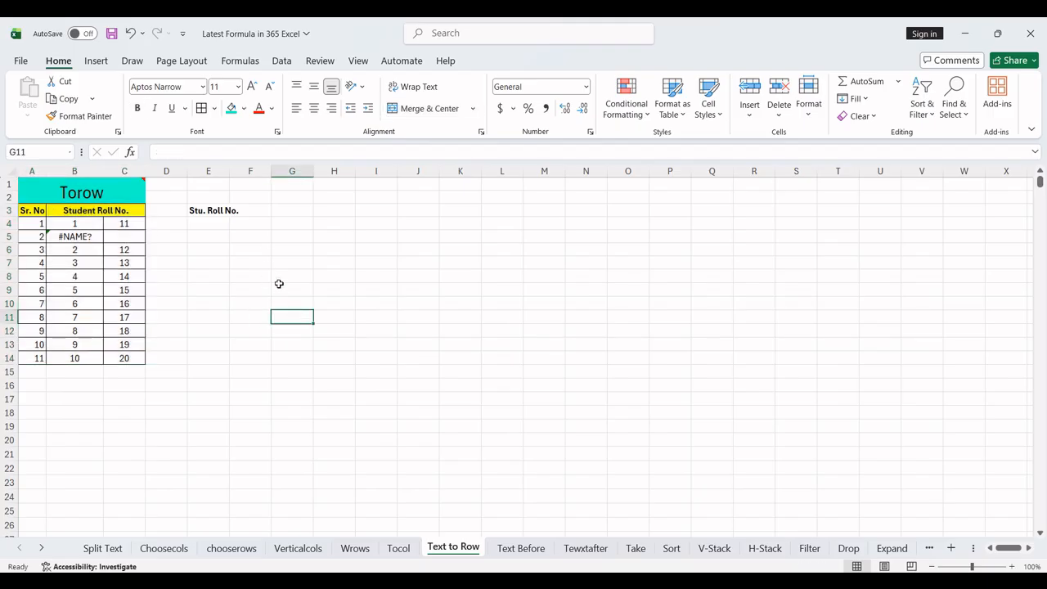
left_click(219, 210)
key("Down")
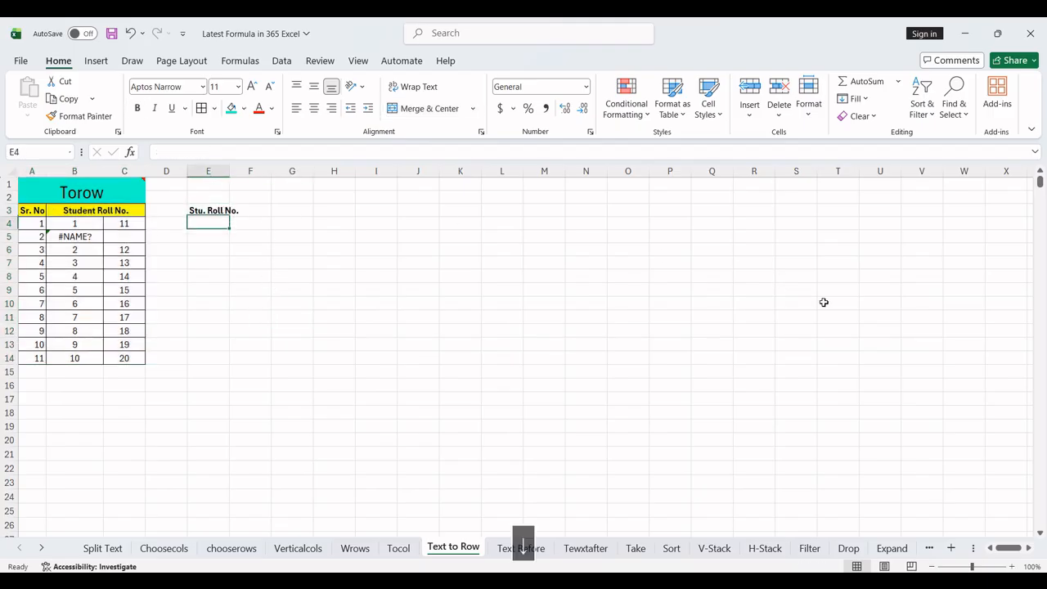
key("Up")
key("Down")
type("=")
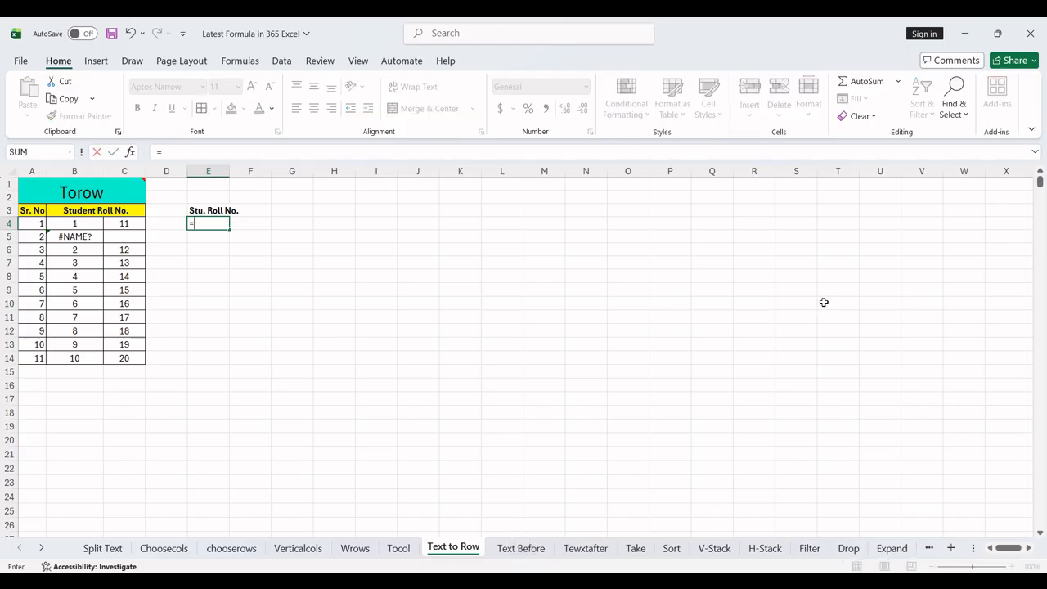
type("toro")
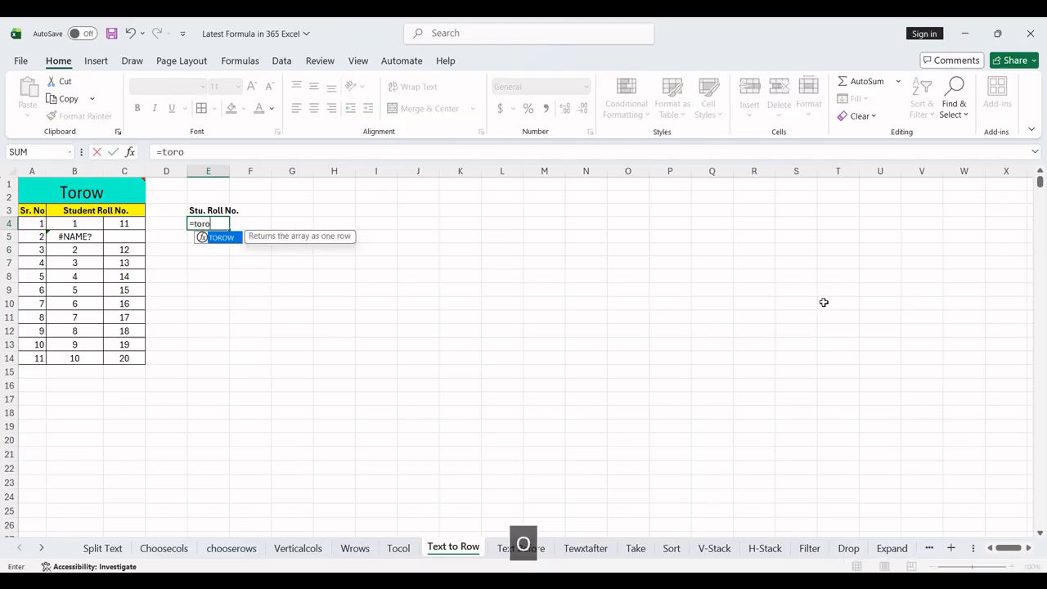
key("Tab")
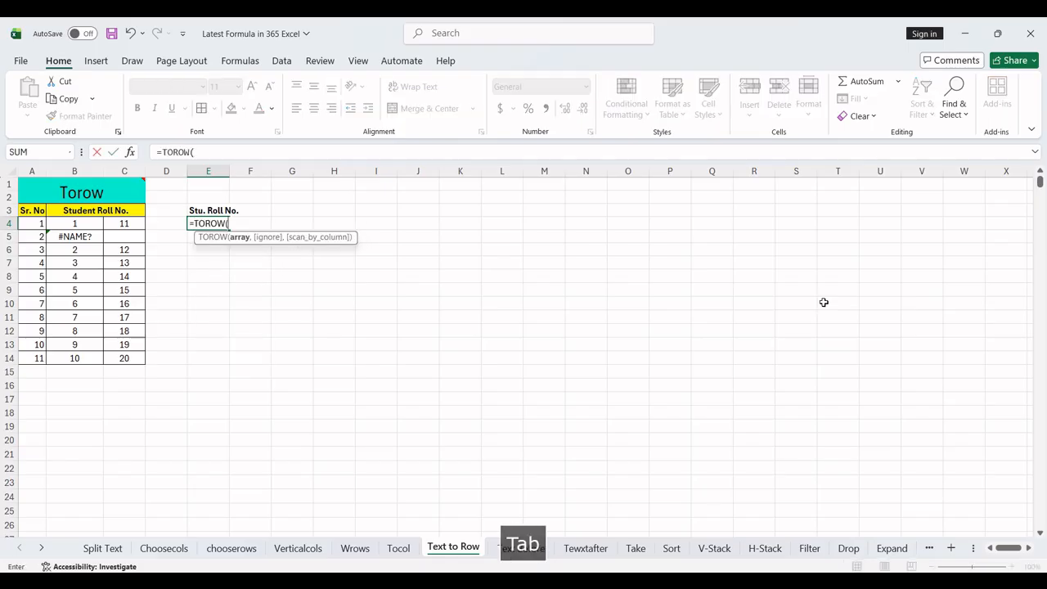
left_click(86, 225)
key("shift+Right")
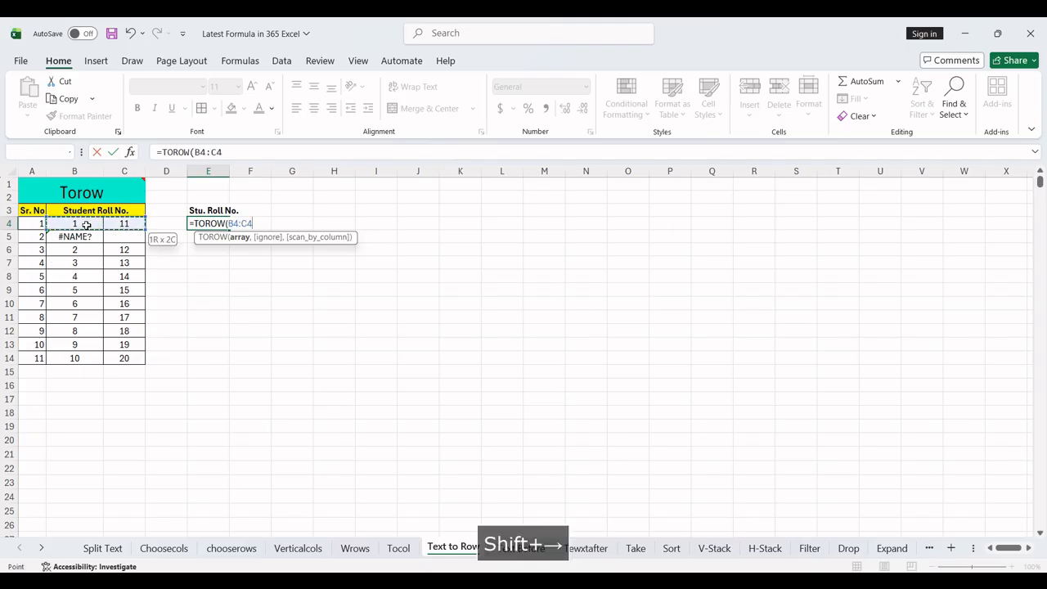
key("ctrl+shift+Down")
type(",0(")
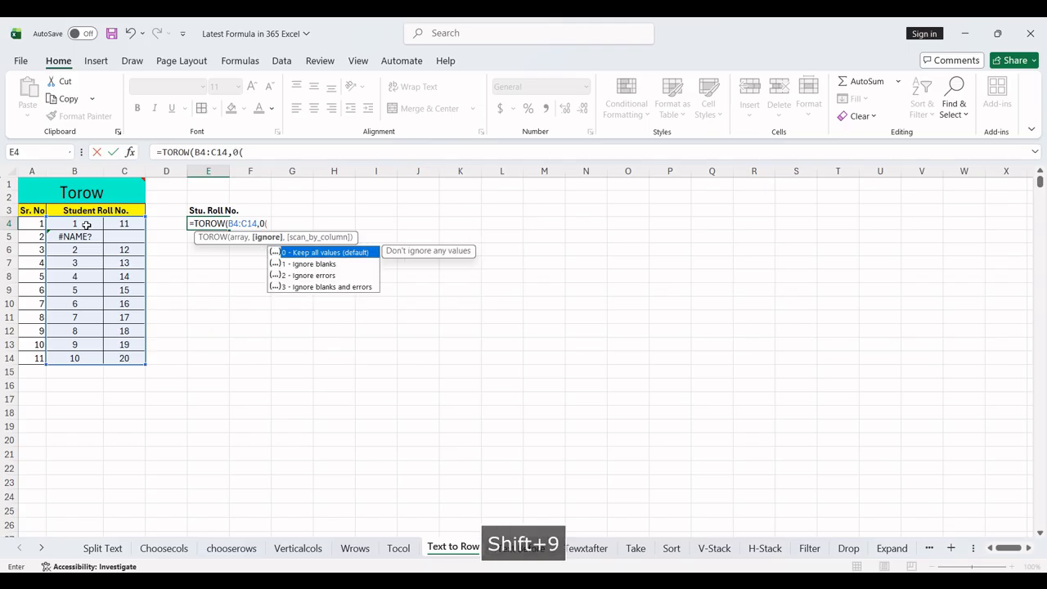
type(")")
key("Return")
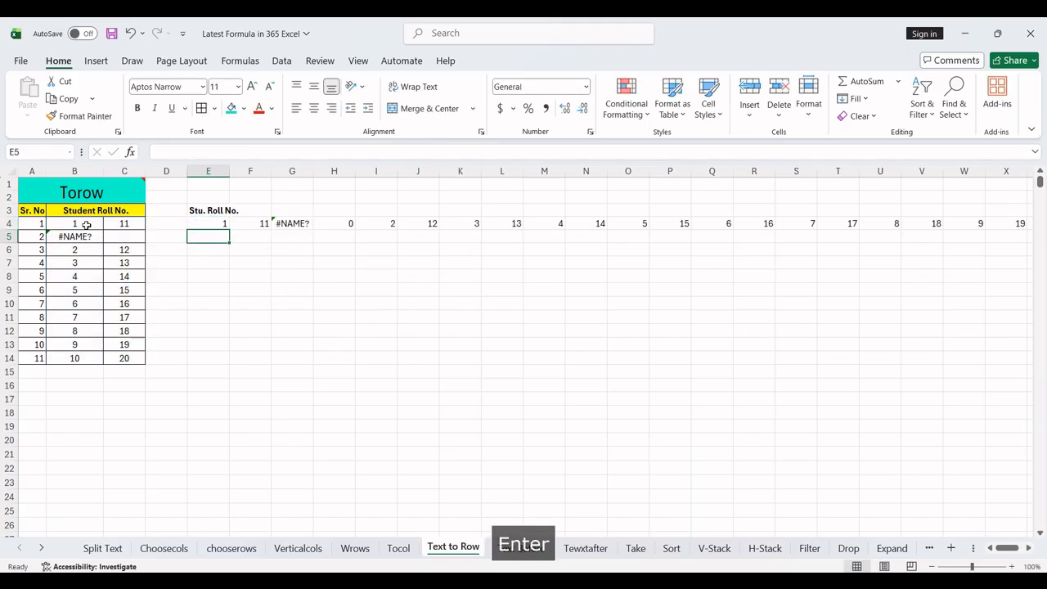
Enter =TOROW(B4:C14,1) in E6 to lay out the student roll numbers in one row while ignoring blanks
key("Return")
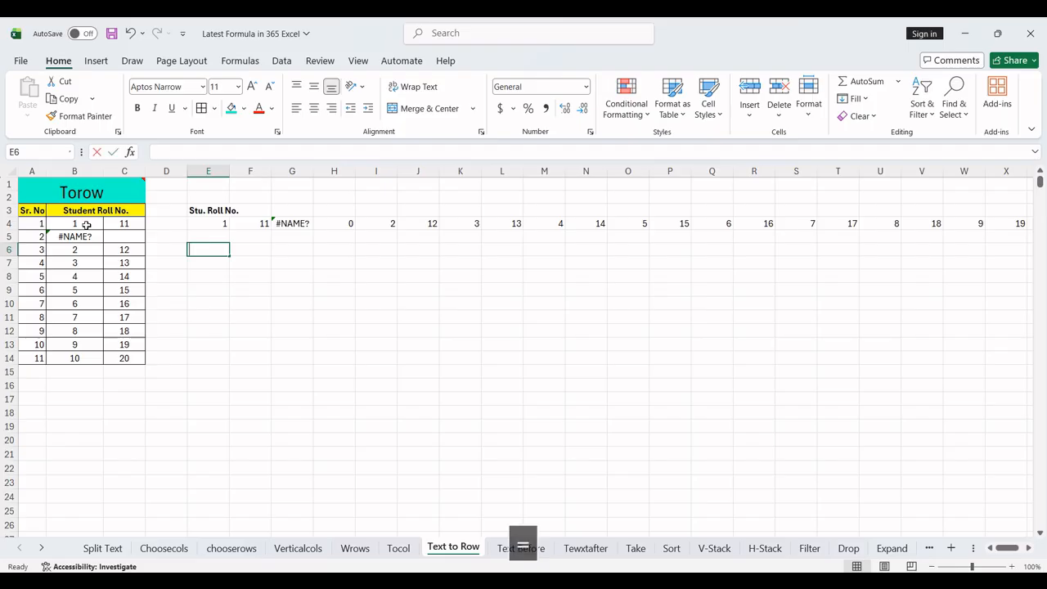
type("=toro")
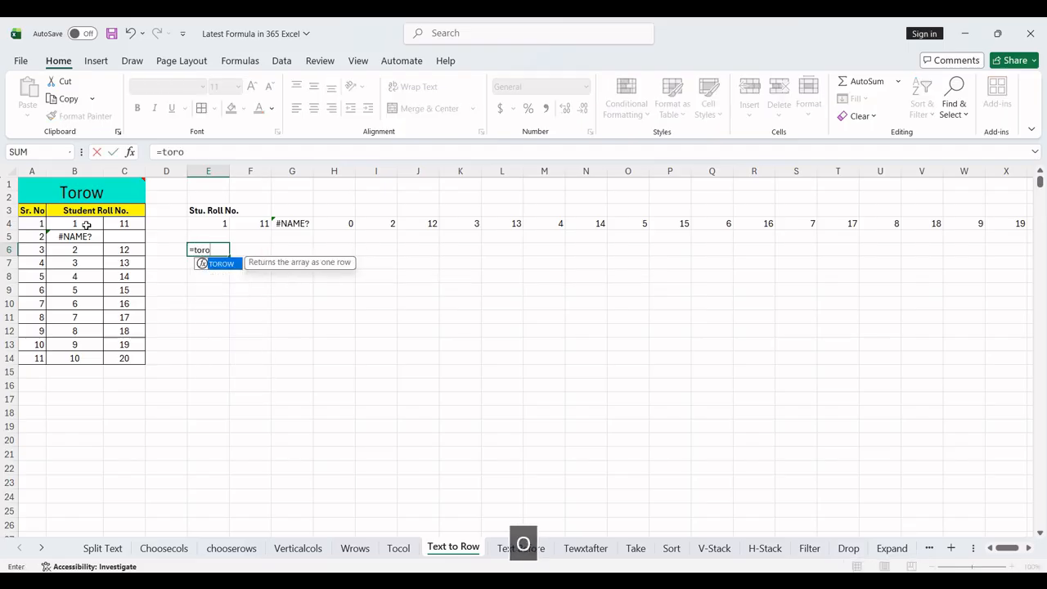
key("Tab")
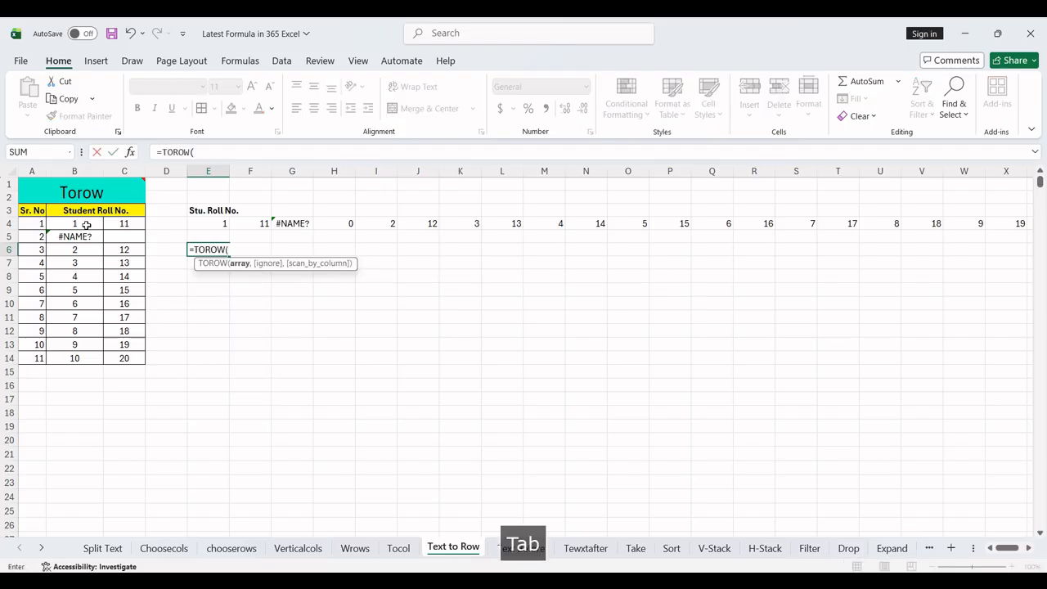
left_click(78, 225)
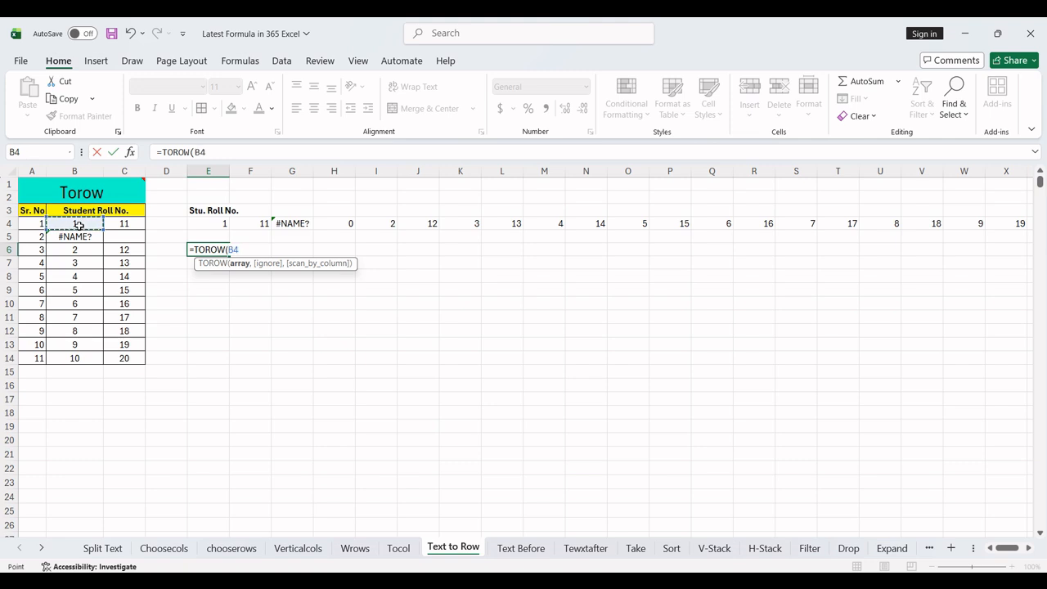
key("shift+Right")
key("shift+Down")
key("shift+Down")
key("ctrl+shift+Down")
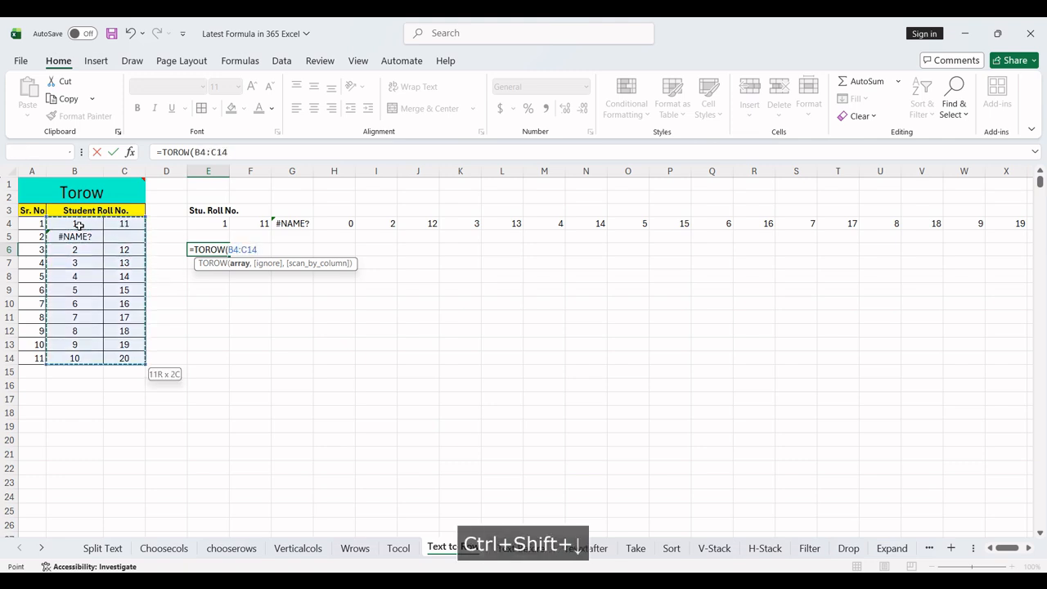
type(",")
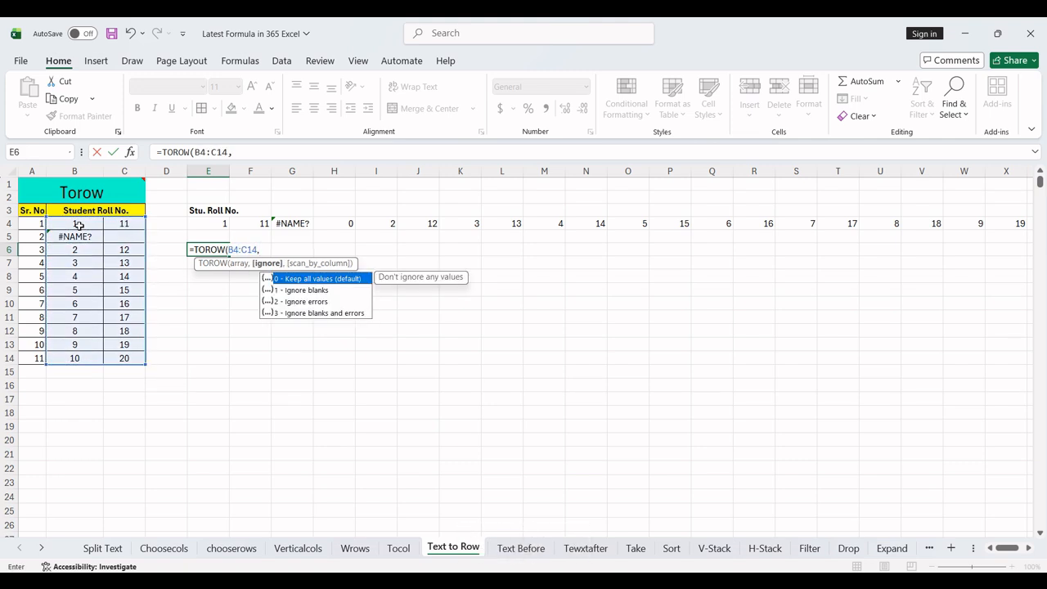
type("2")
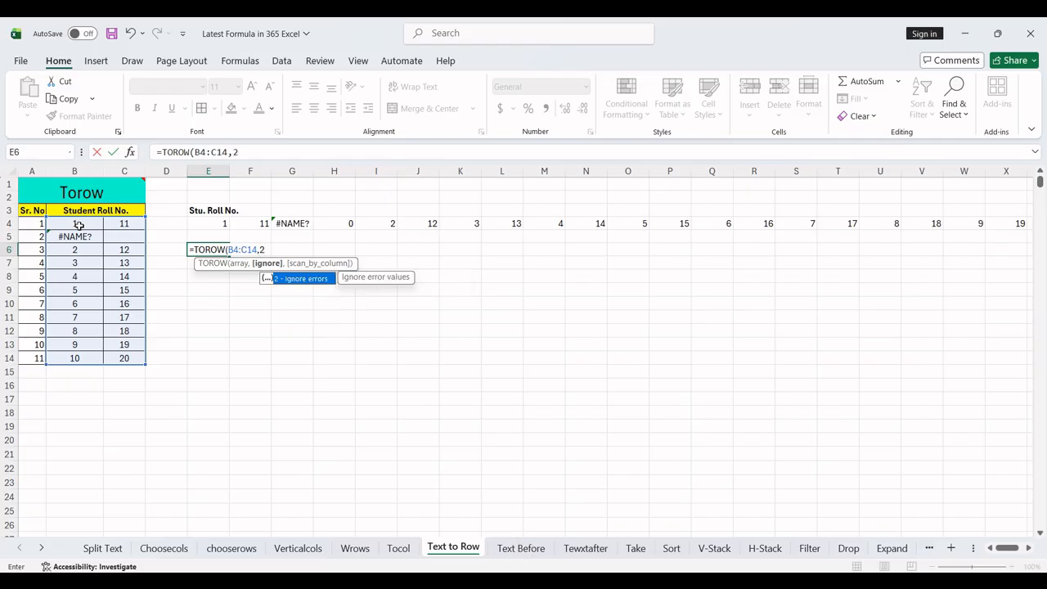
type("1")
key("BackSpace")
key("BackSpace")
type("1")
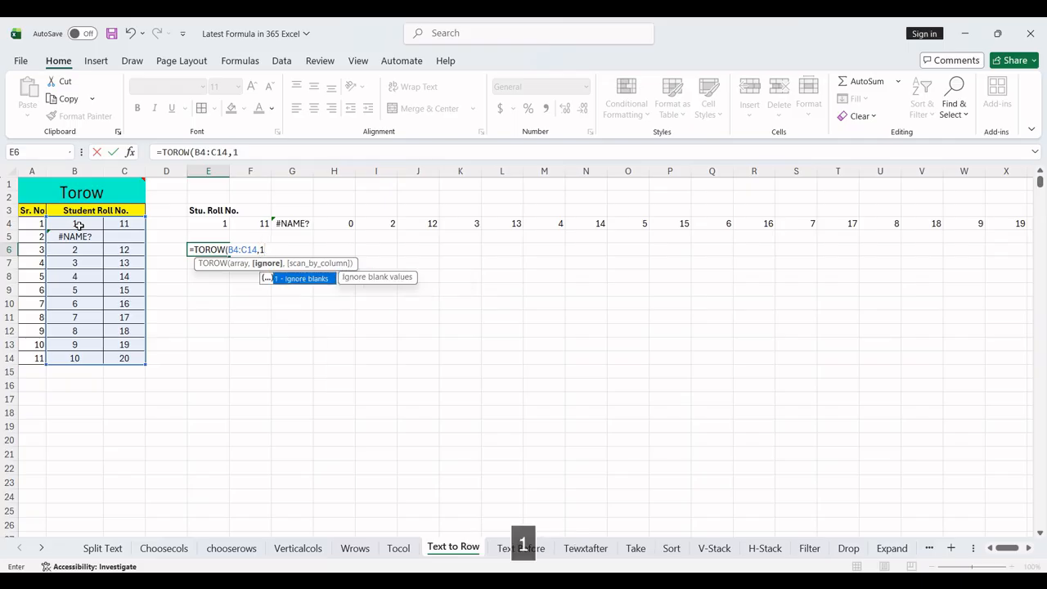
type(")")
key("Return")
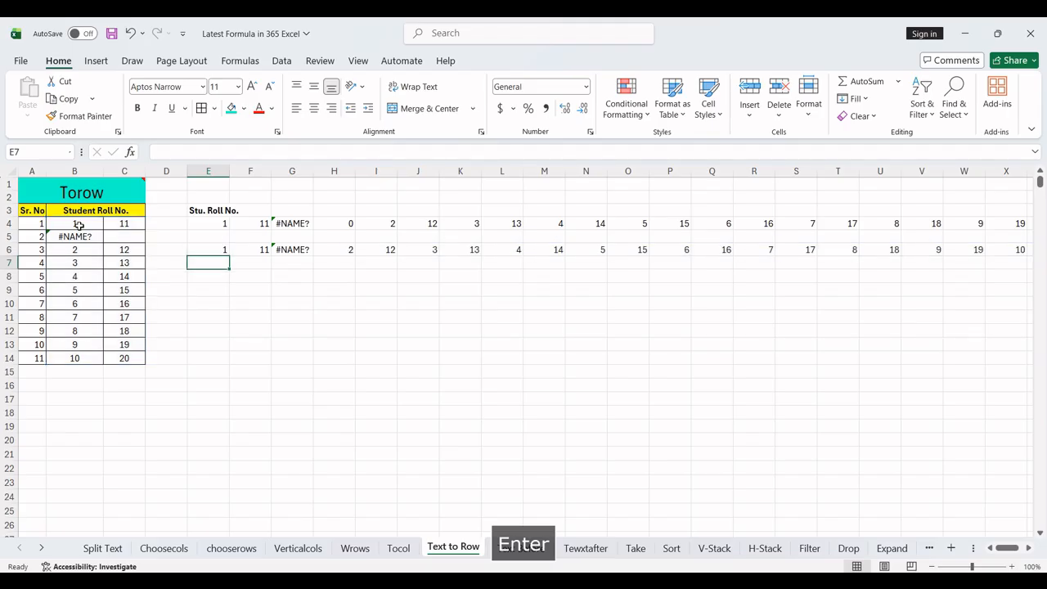
Enter =TOROW(B4:C14,2) in E8 to lay out the student roll numbers in one row while ignoring errors
key("Right")
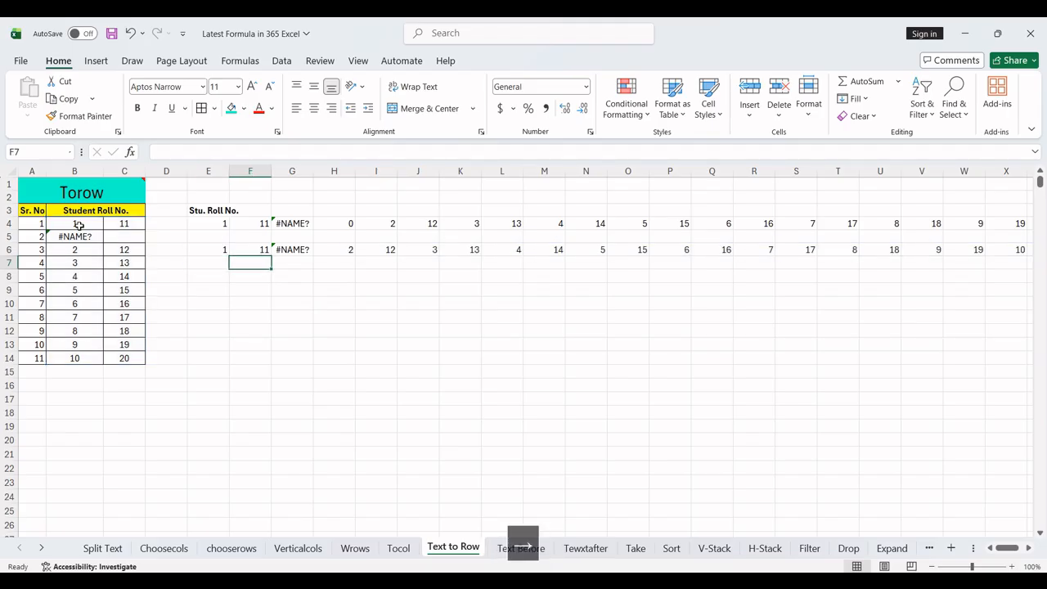
key("Left")
key("Down")
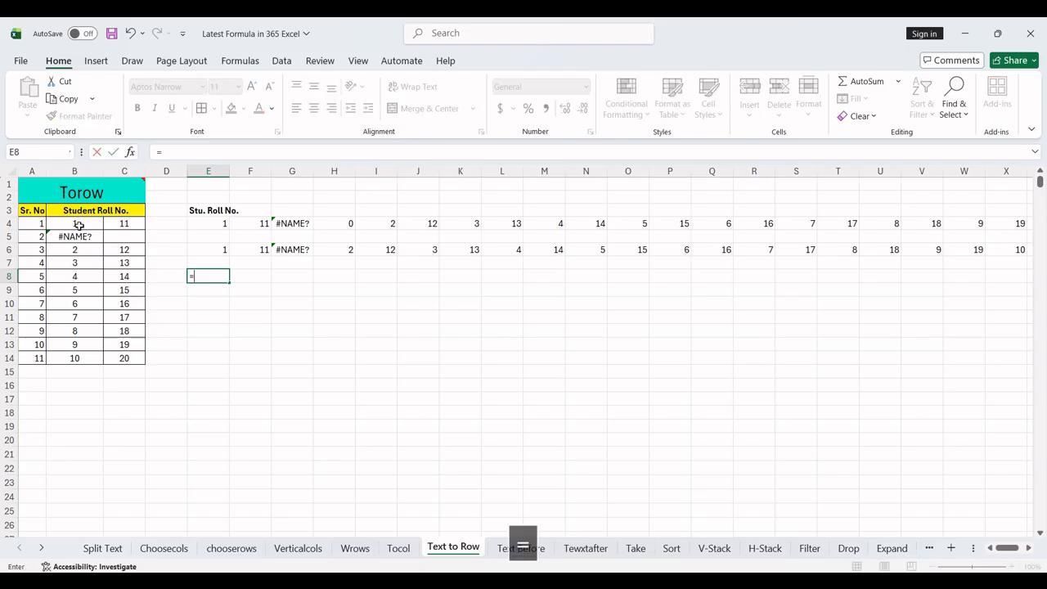
type("=torows")
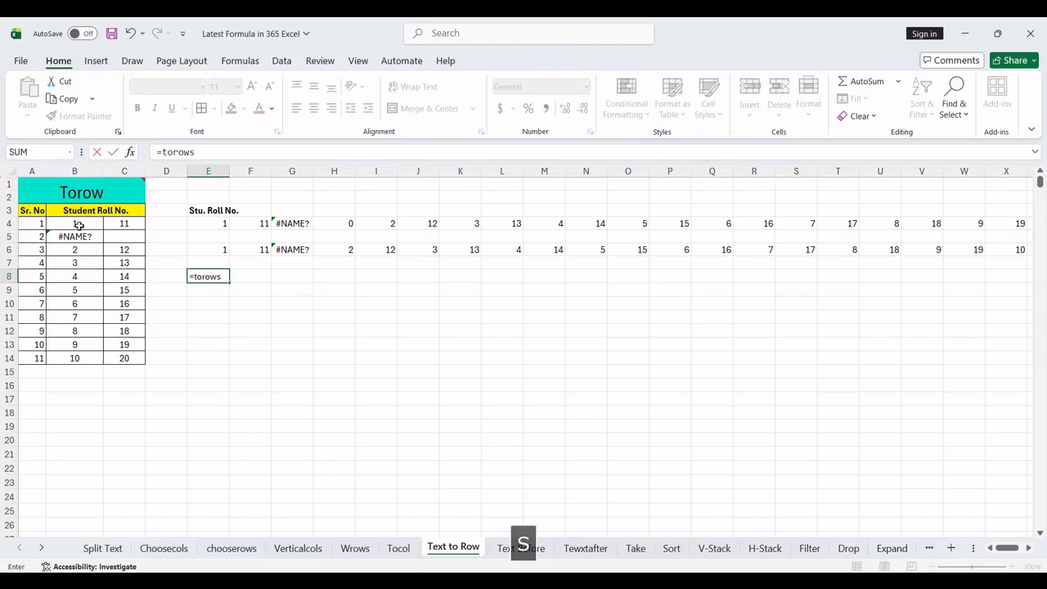
key("BackSpace")
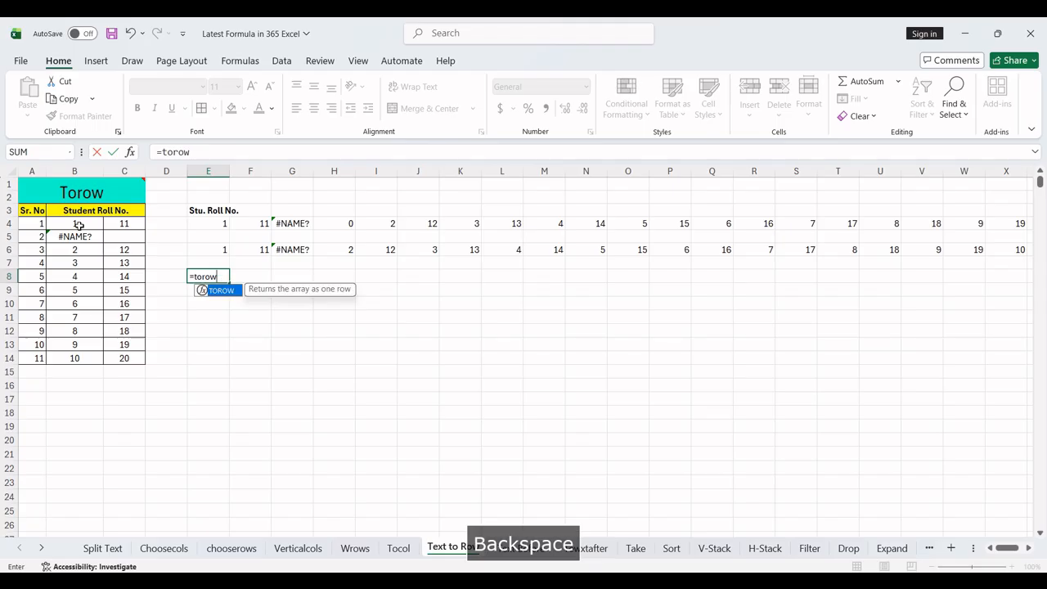
key("Tab")
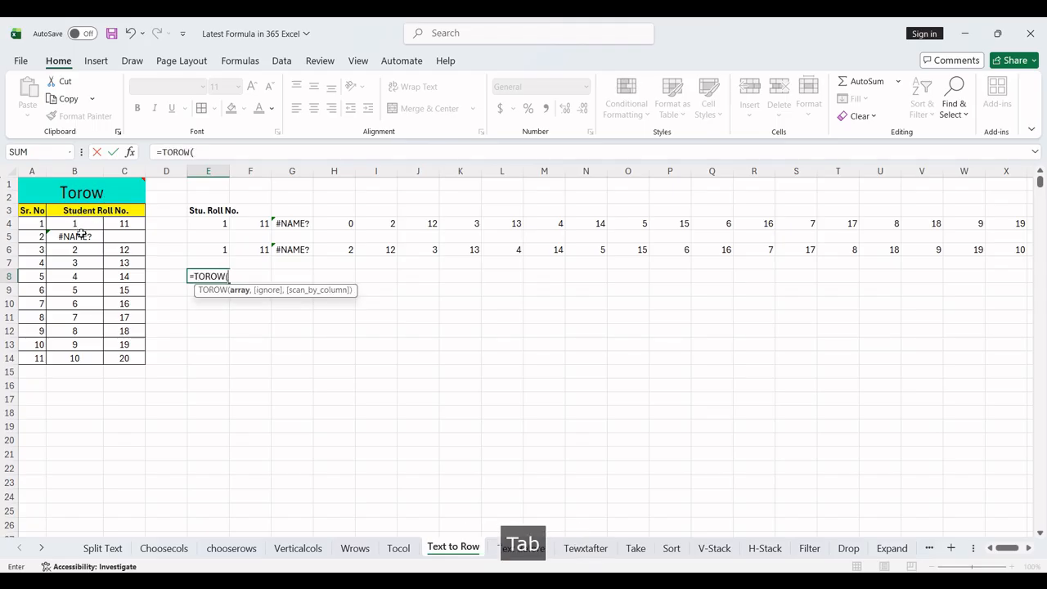
left_click(74, 224)
key("shift+Left")
key("ctrl+shift+Down")
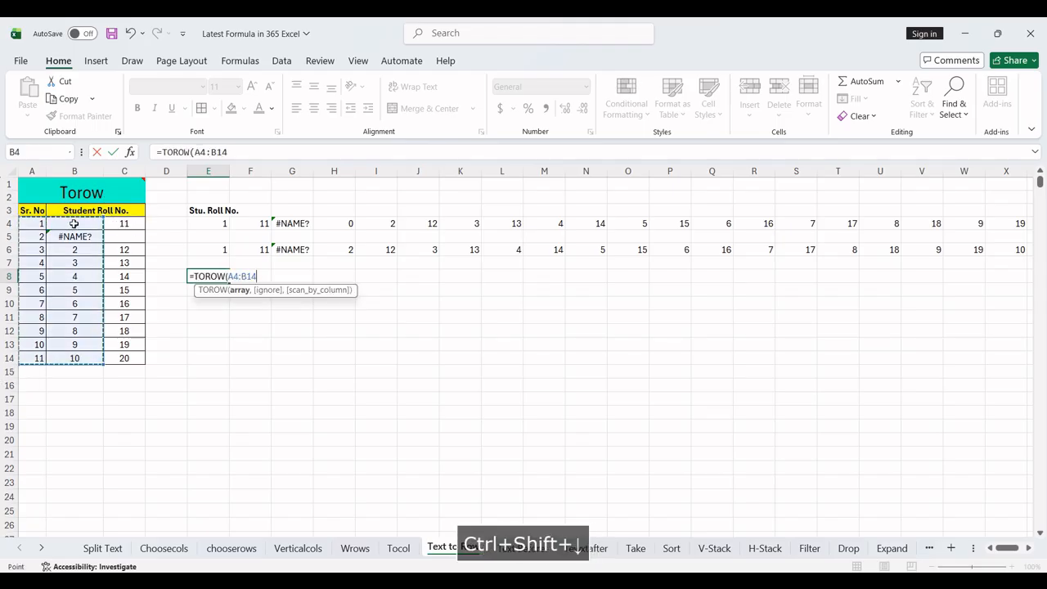
key("shift+Right")
key("shift+Right")
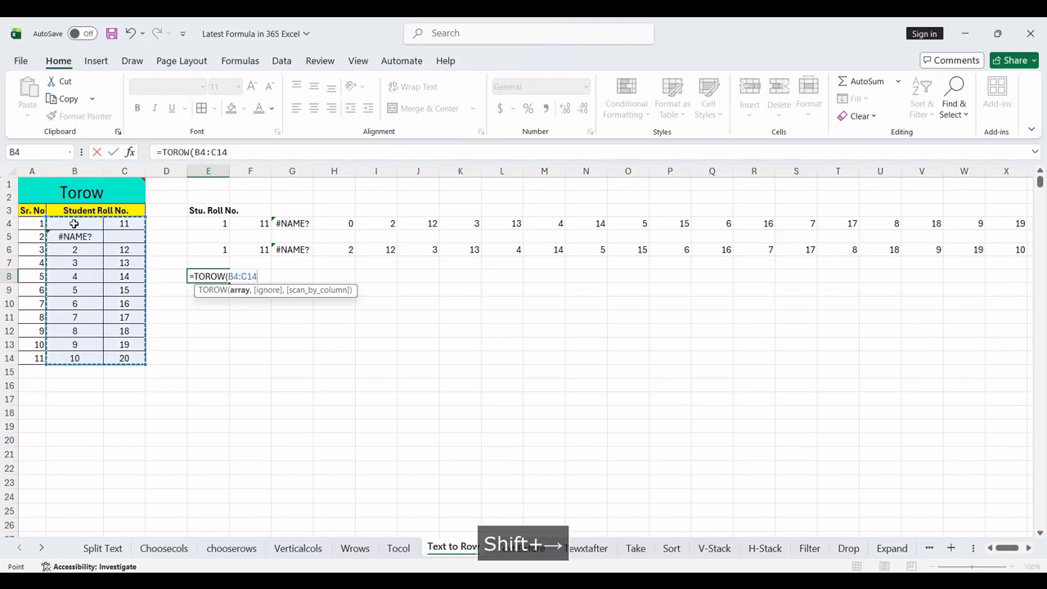
type(",")
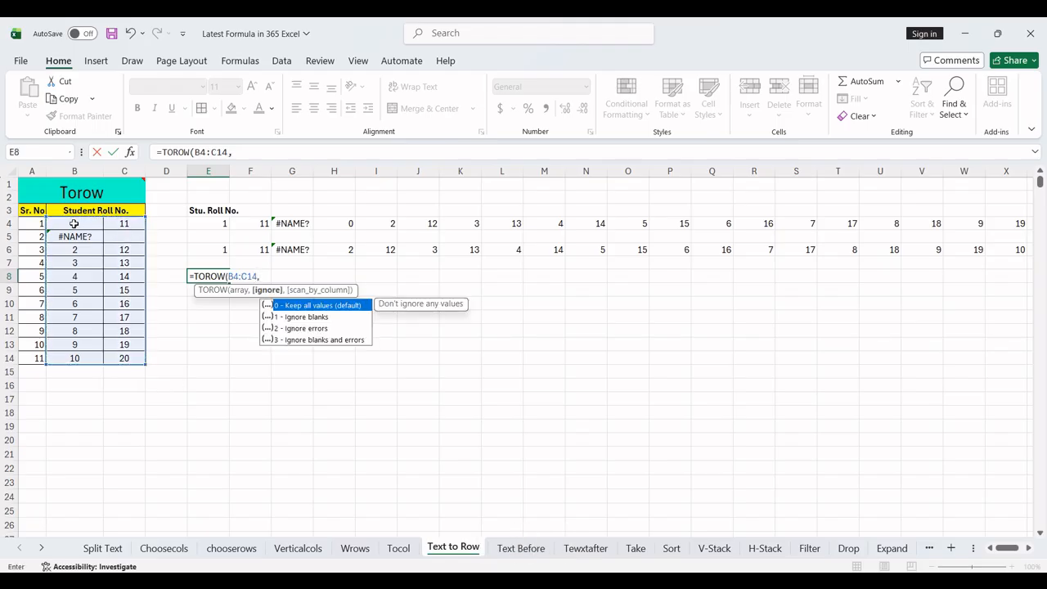
type("2")
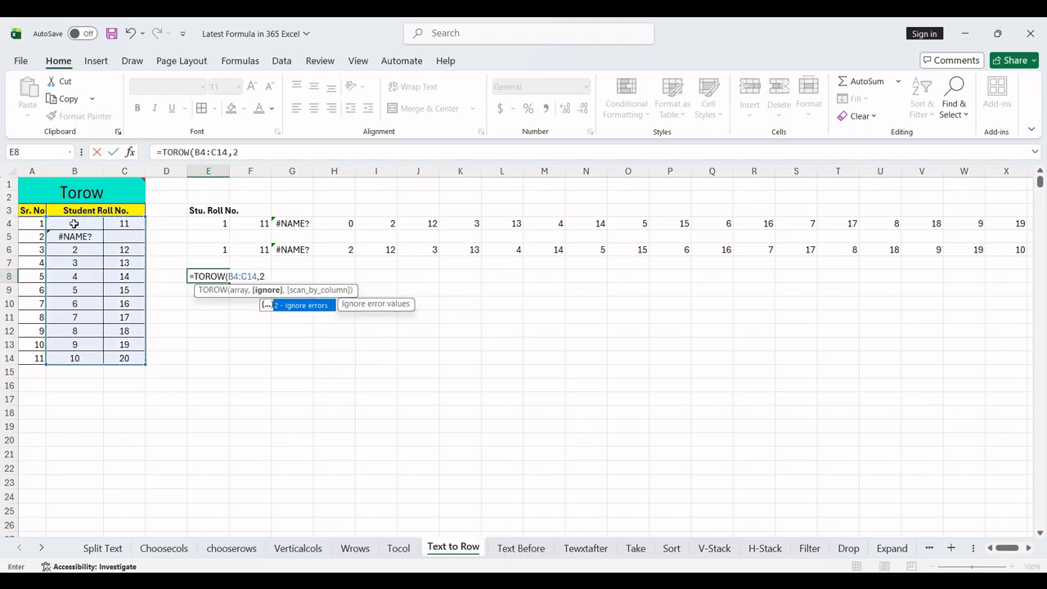
type(")")
key("Return")
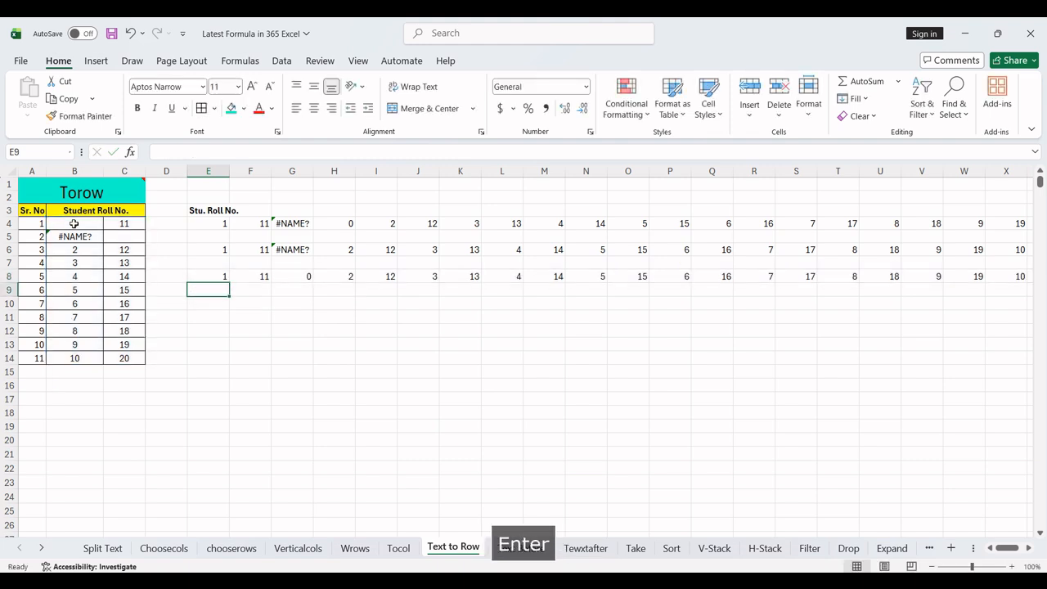
Compare the row that ignores errors with the row above it around column G
key("Up")
key("Up")
key("Right")
key("Right")
key("Right")
key("Left")
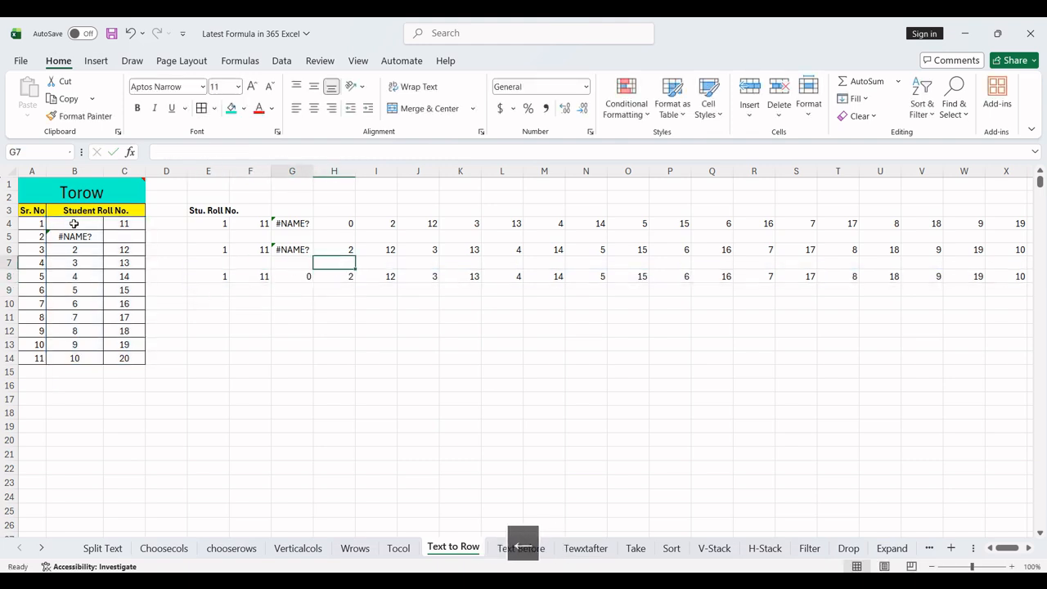
key("Down")
key("Down")
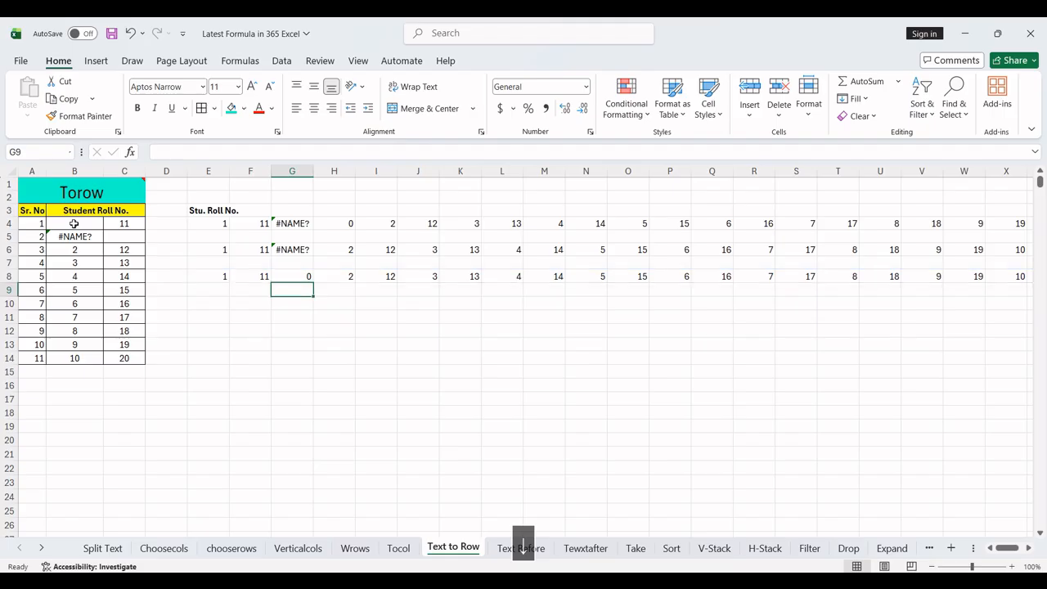
Enter =TOROW(B4:C14,3) in E10 to lay out the student roll numbers in one row, ignoring blanks and errors
key("Down")
key("Left")
key("Left")
type("=torows")
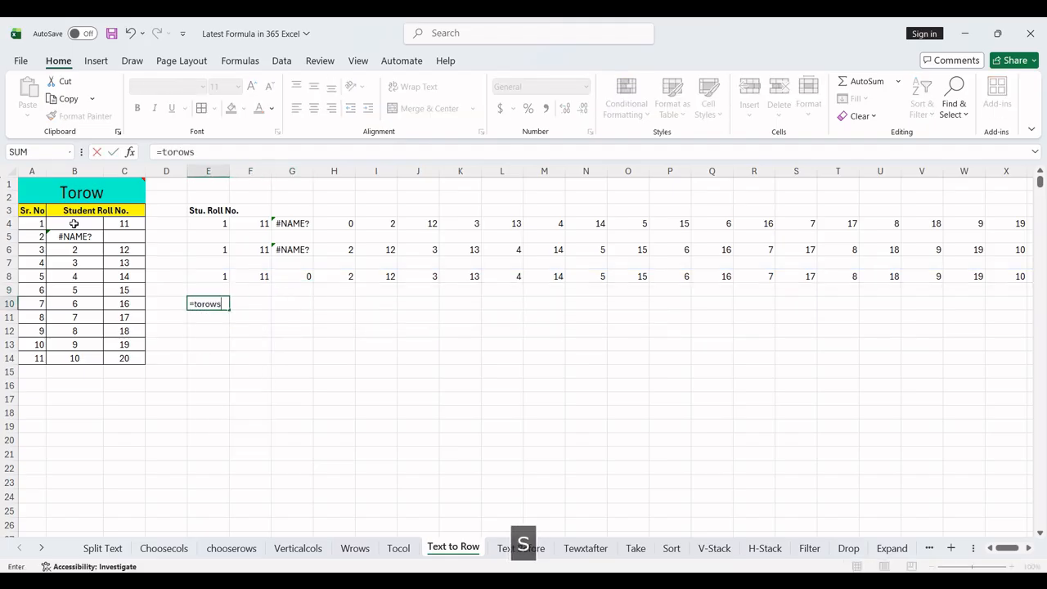
key("BackSpace")
key("BackSpace")
key("Tab")
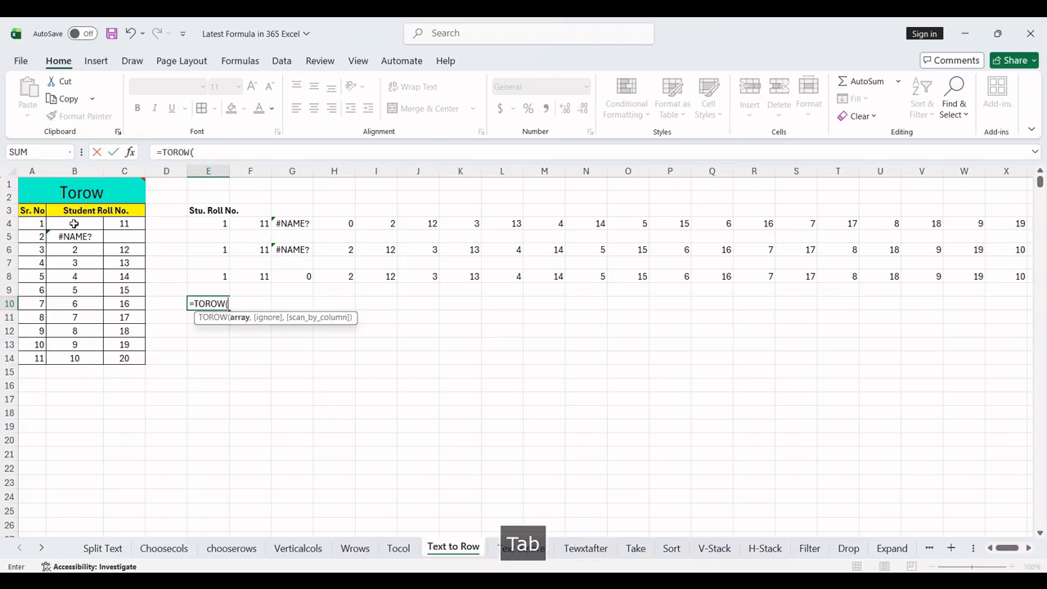
left_click(74, 222)
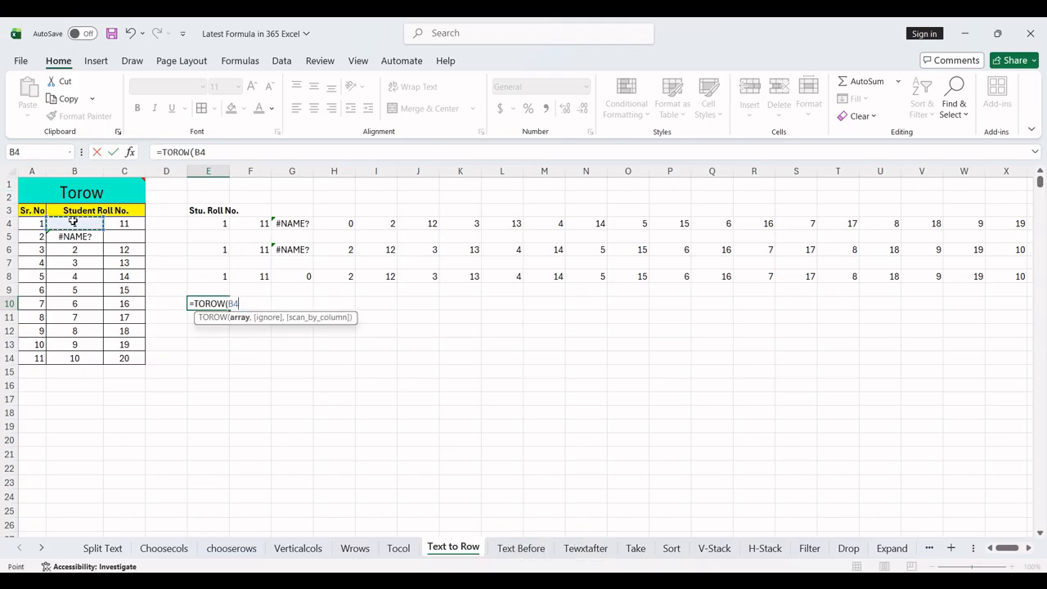
key("ctrl+shift+Right")
key("ctrl+shift+Down")
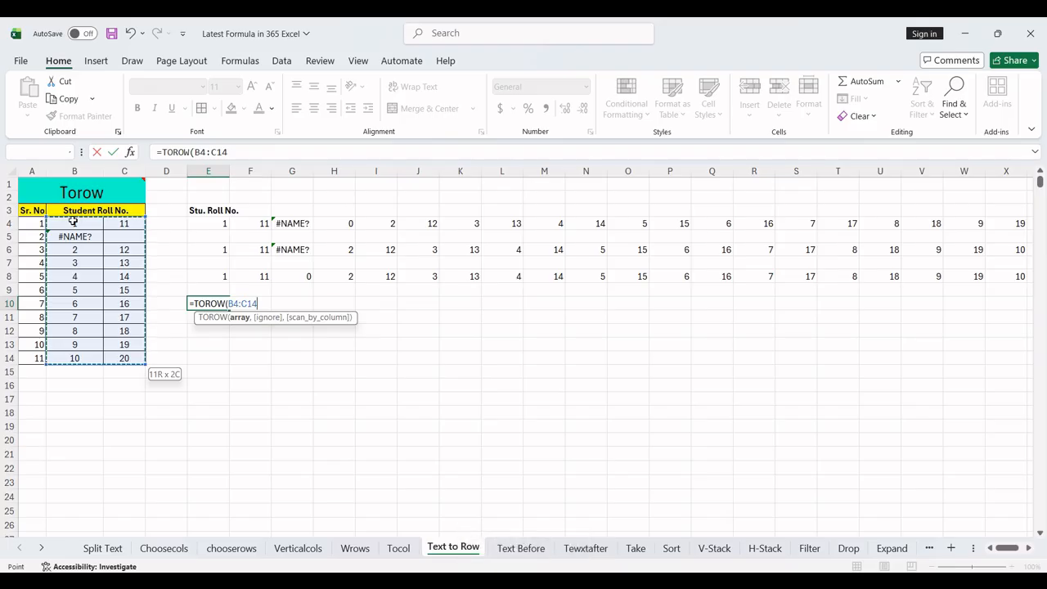
type(",")
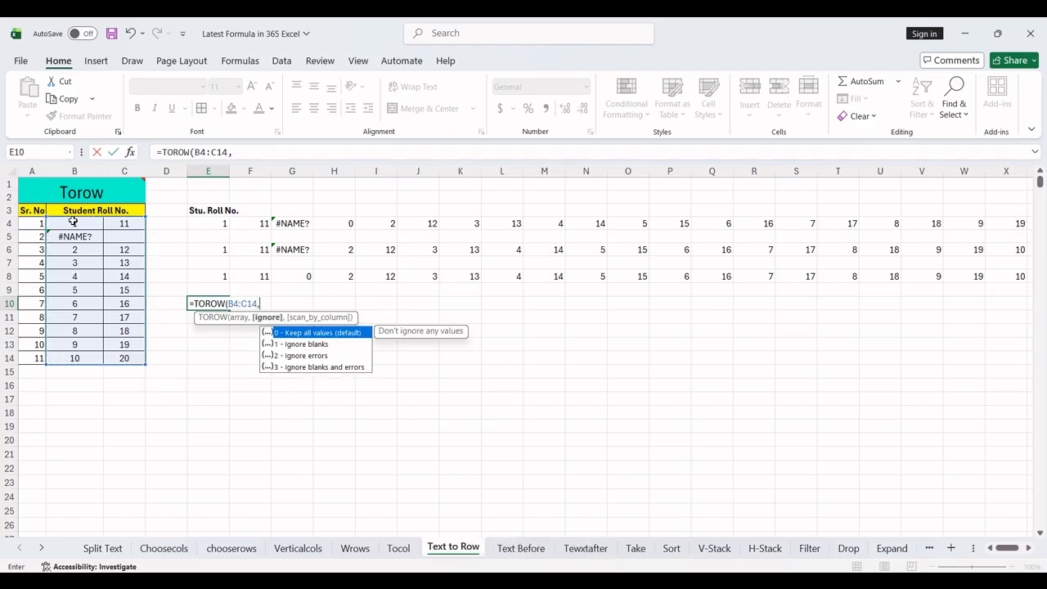
type("3")
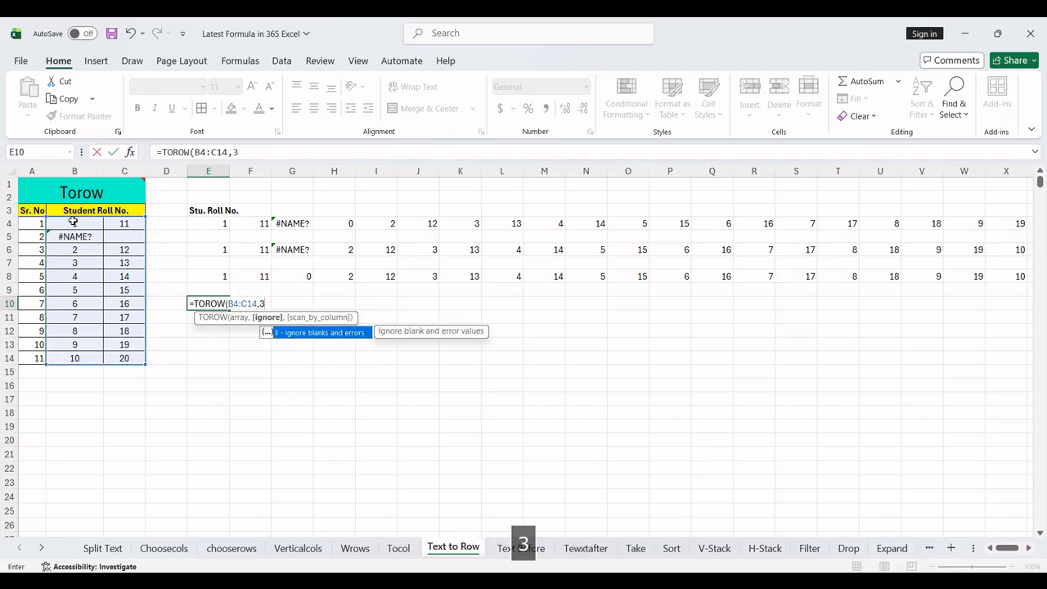
type(")")
key("Return")
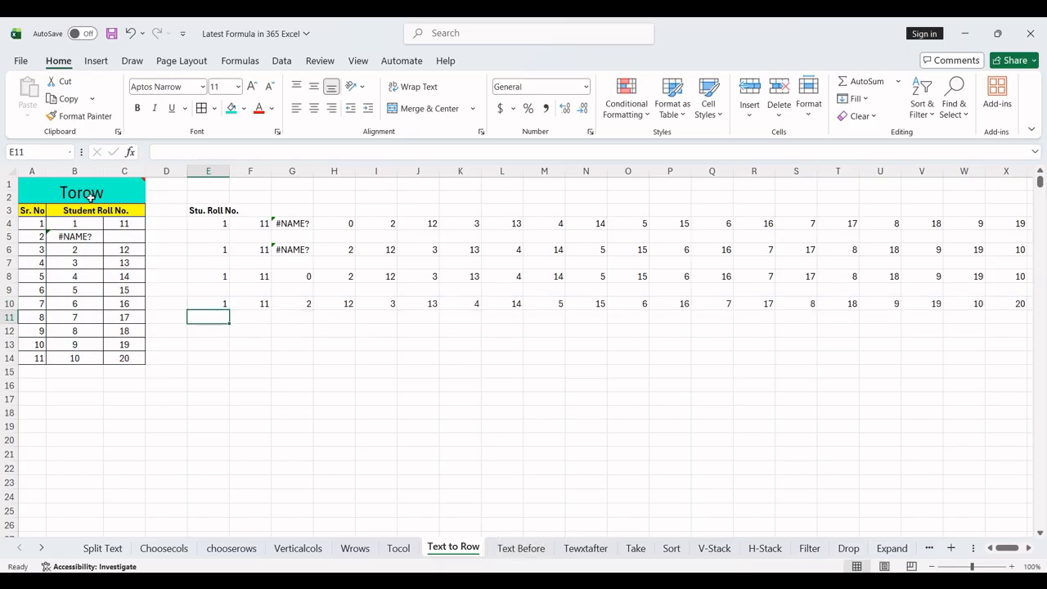
Review the four TOCOL formulas in G4, I4, K4 and M4 on the Tocol sheet, then return to the Text to Row sheet
left_click(399, 548)
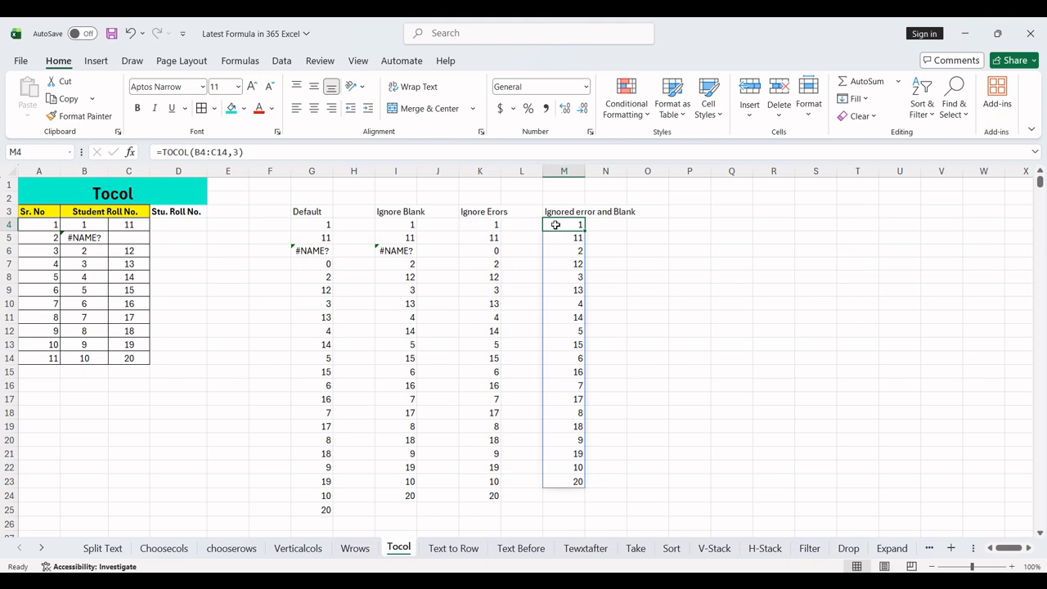
left_click(319, 227)
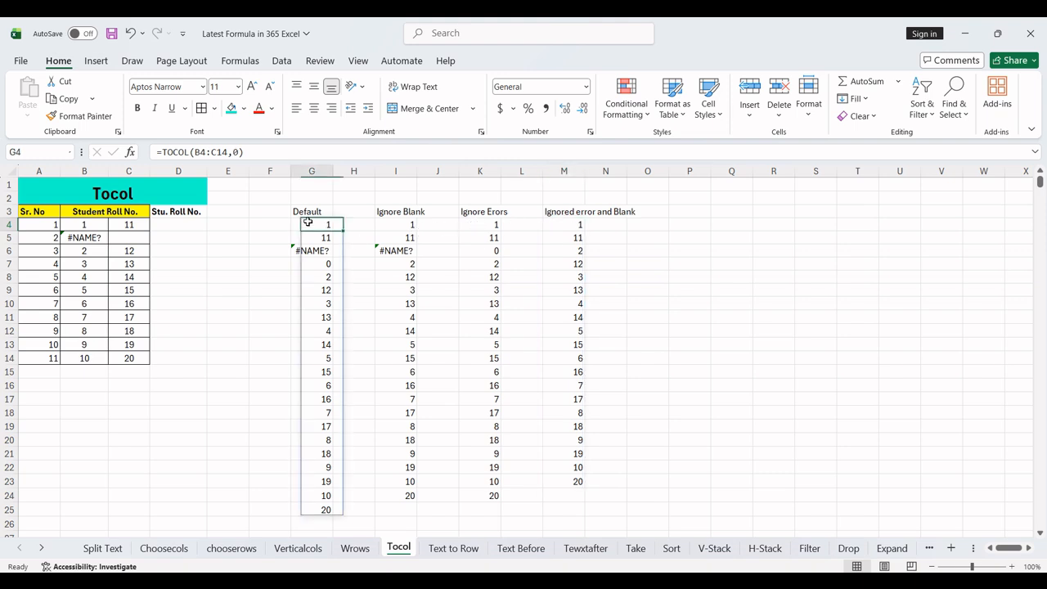
left_click(385, 222)
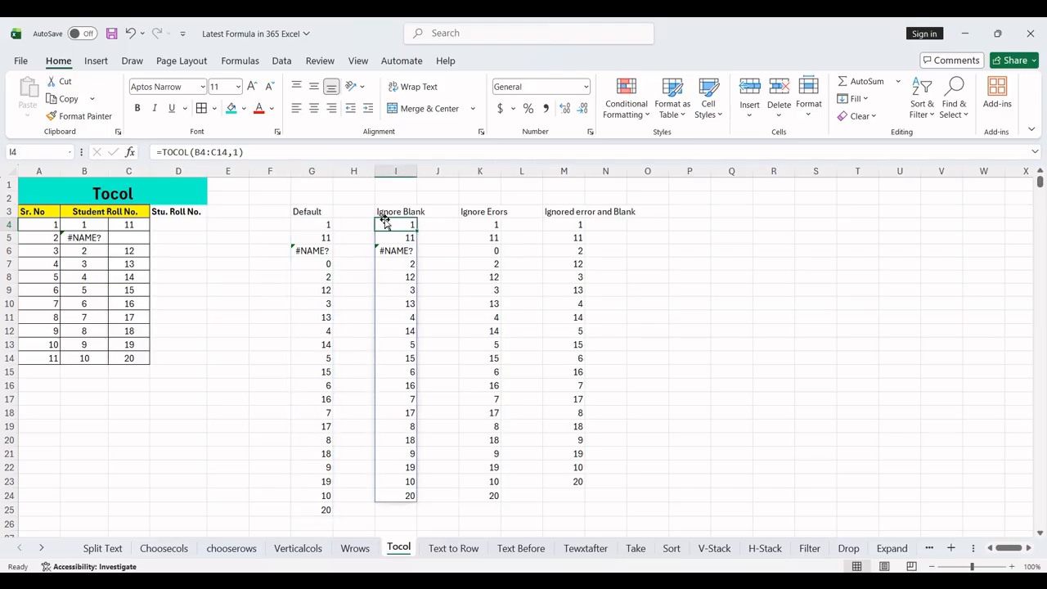
left_click(474, 223)
left_click(571, 227)
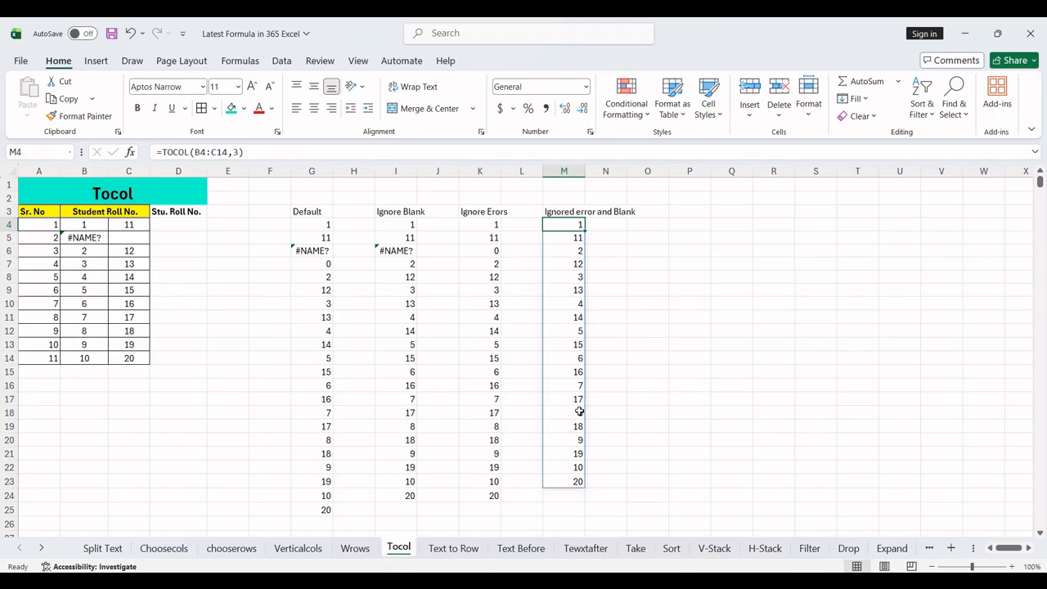
left_click(448, 550)
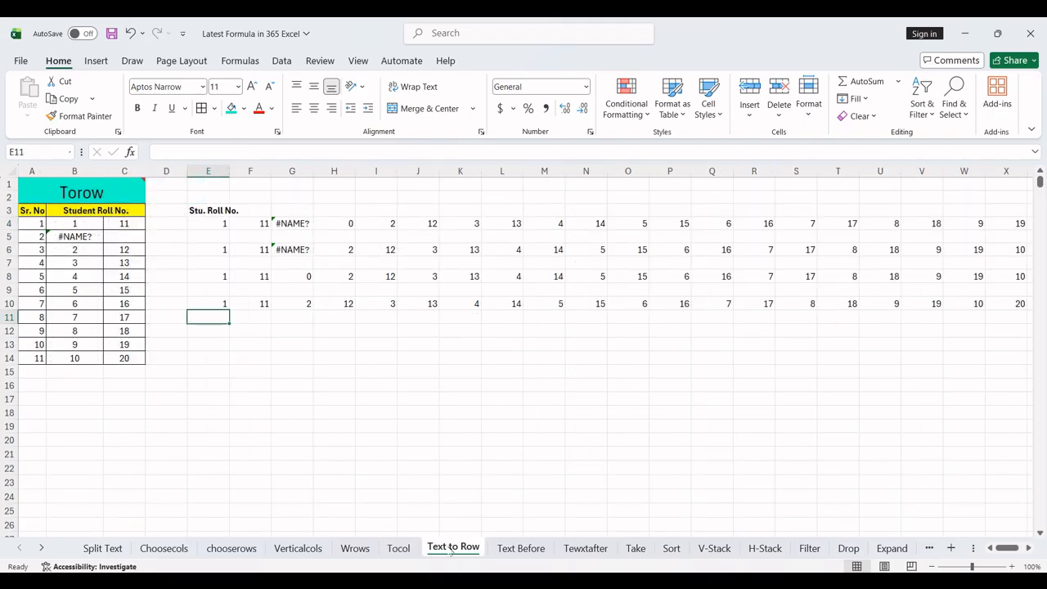
On the Text Before sheet, clear the stray =befor formula from cell D8
left_click(518, 548)
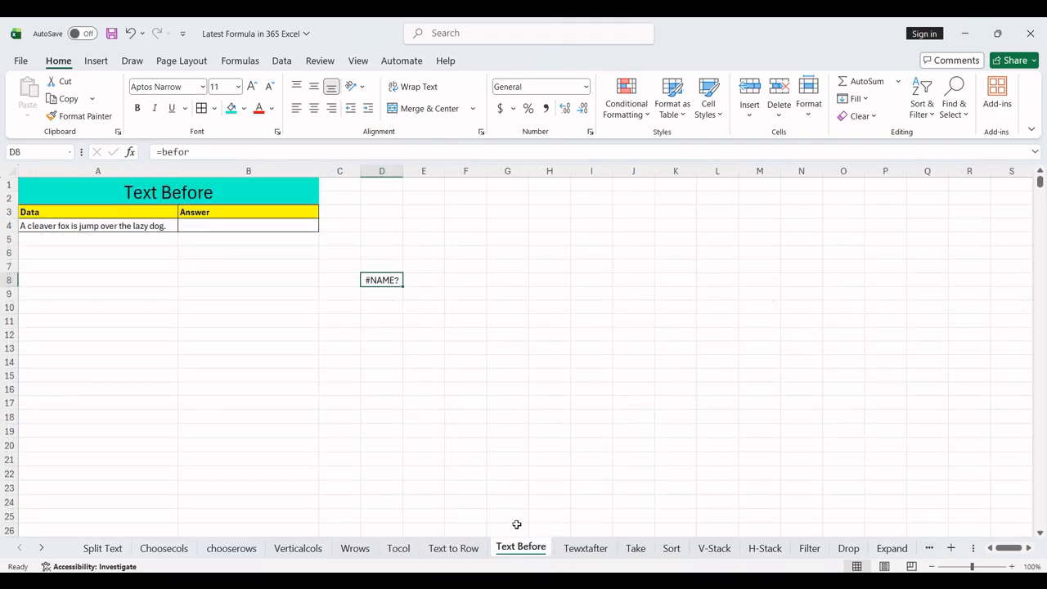
left_click(241, 278)
left_click(391, 277)
key("Delete")
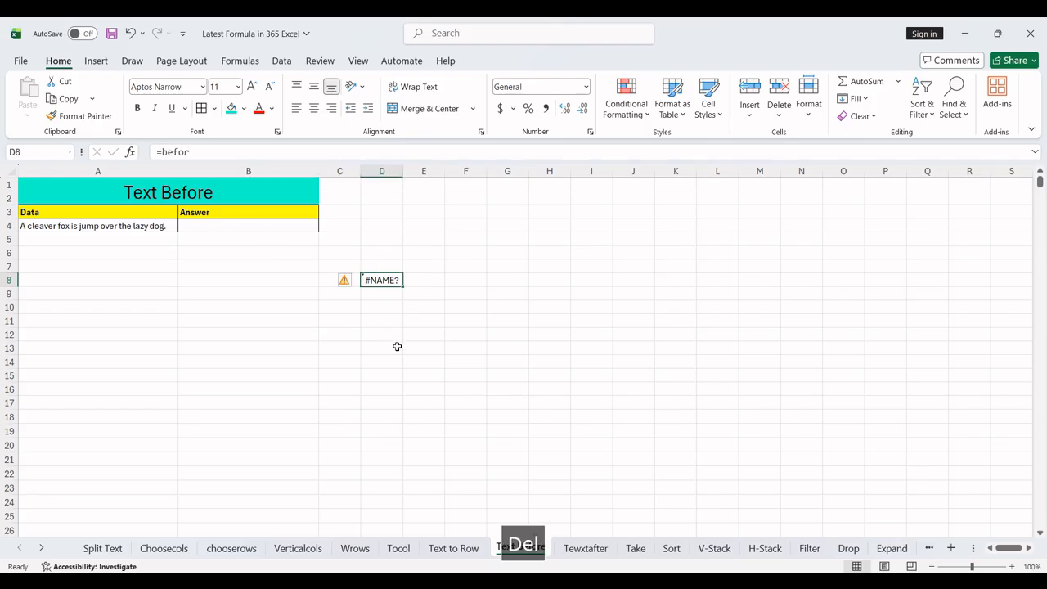
Begin a TEXTBEFORE formula in the Answer cell B4 beside the sample sentence
left_click(263, 225)
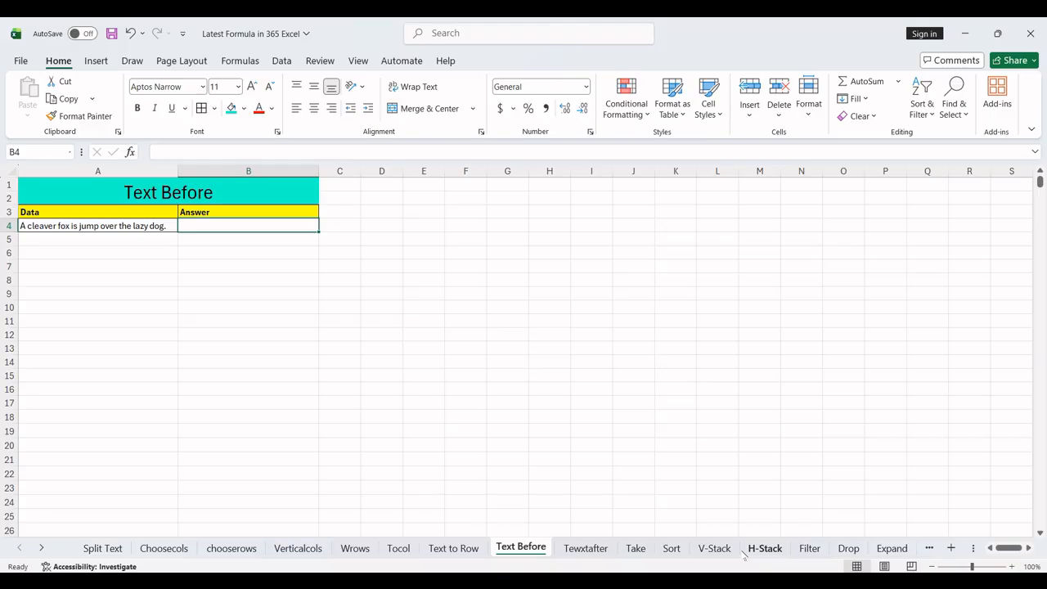
type("=")
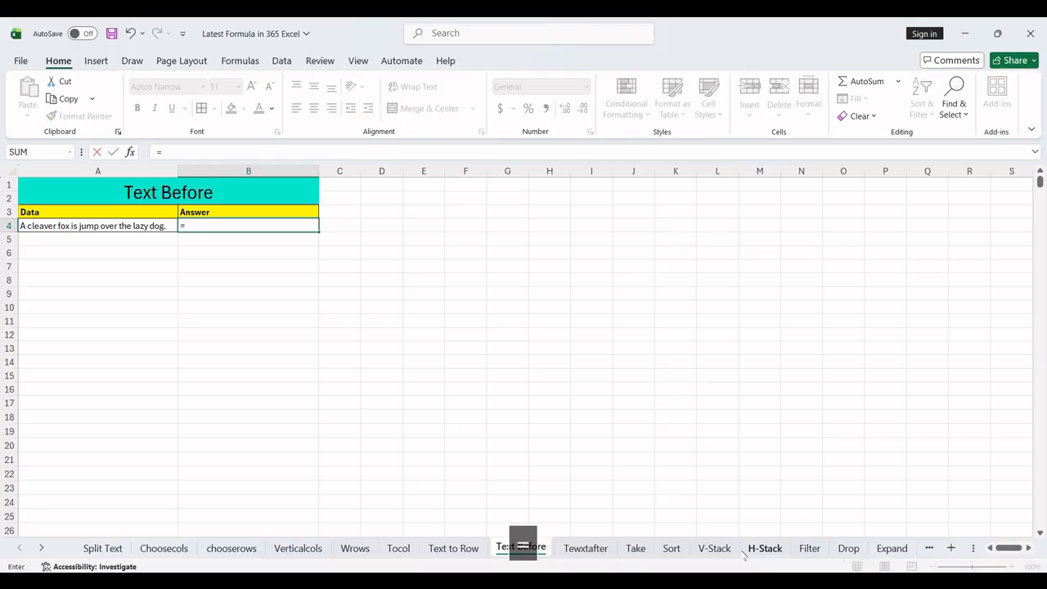
type("text")
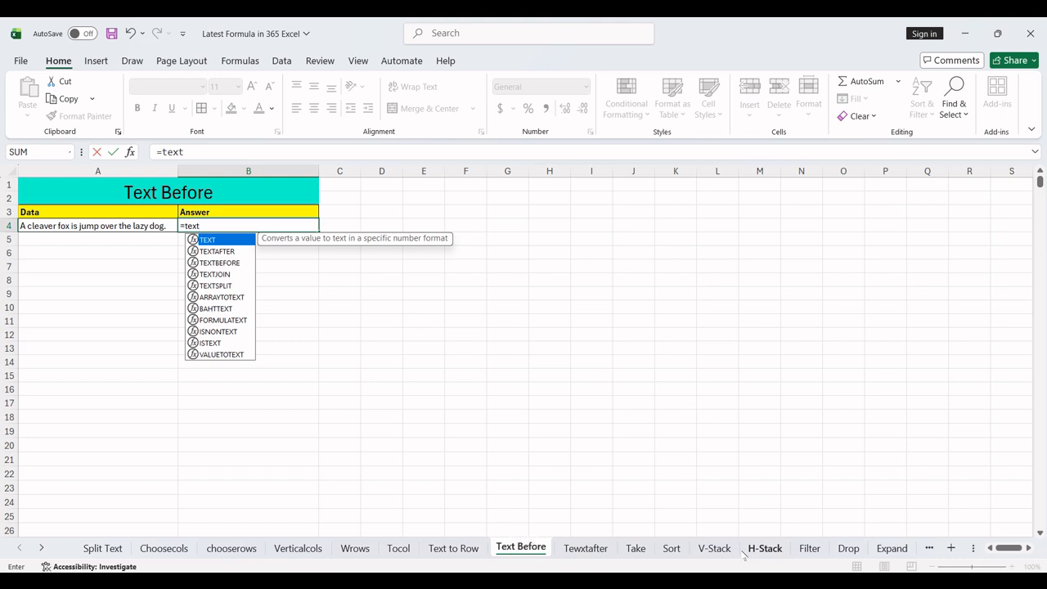
key("Down")
key("Down")
key("Tab")
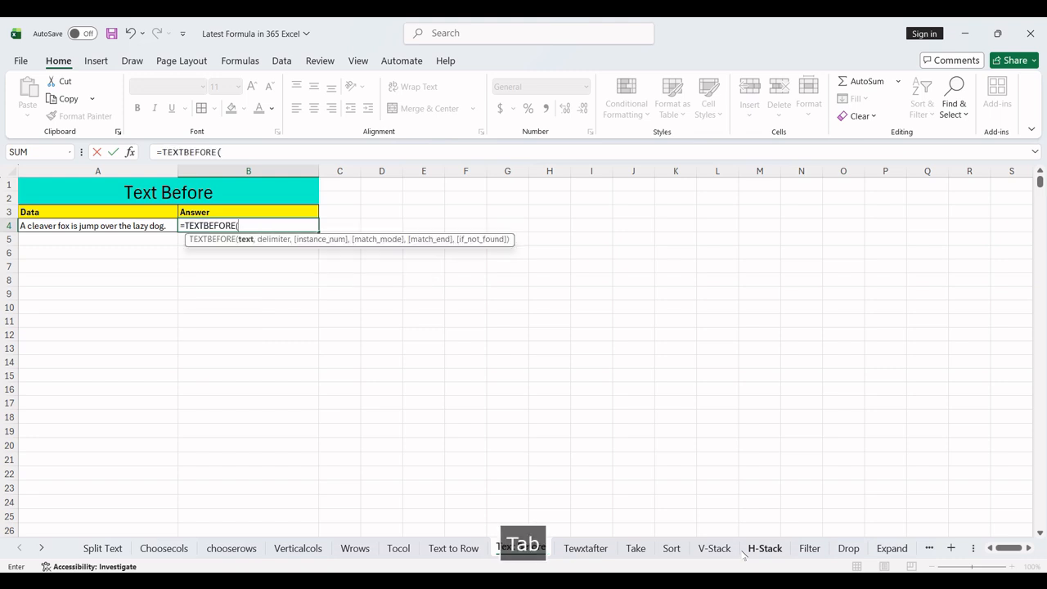
Complete the TEXTBEFORE formula in B4 with A4 as text, a space as delimiter and instance number 4
left_click(117, 223)
type(",")
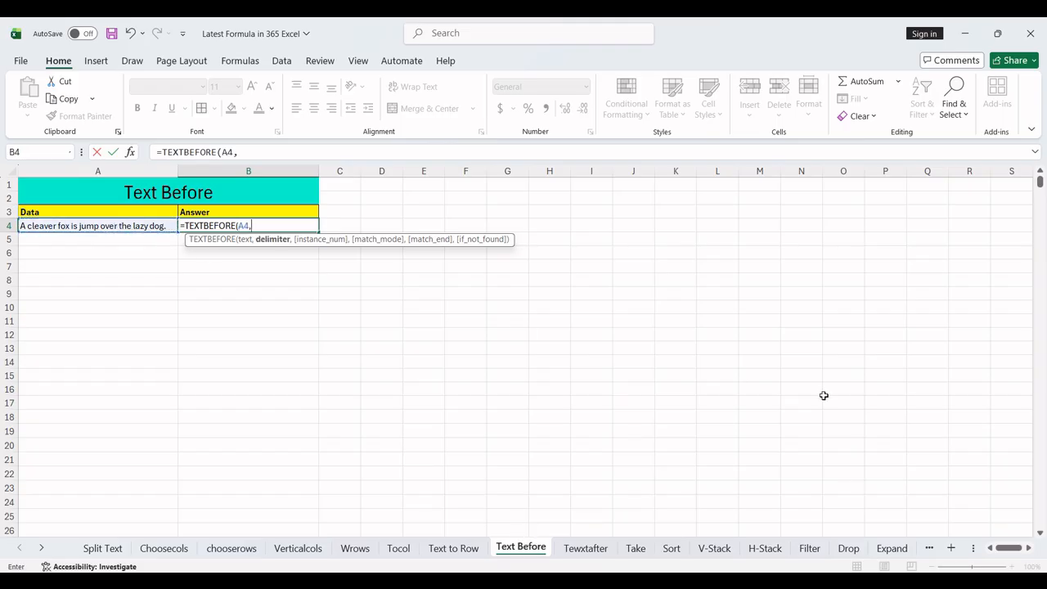
type("\"")
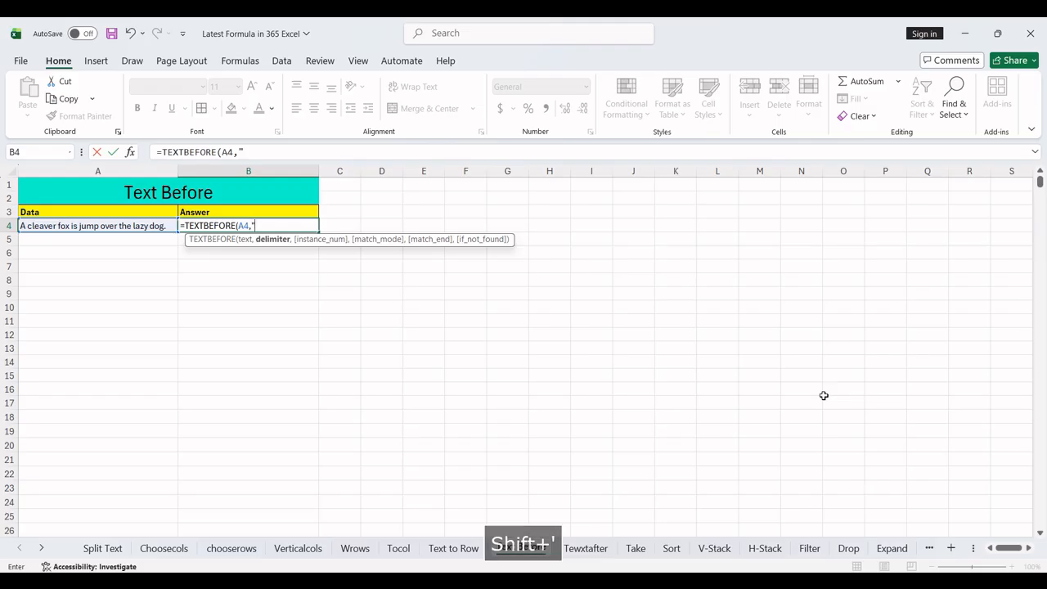
type(" \",")
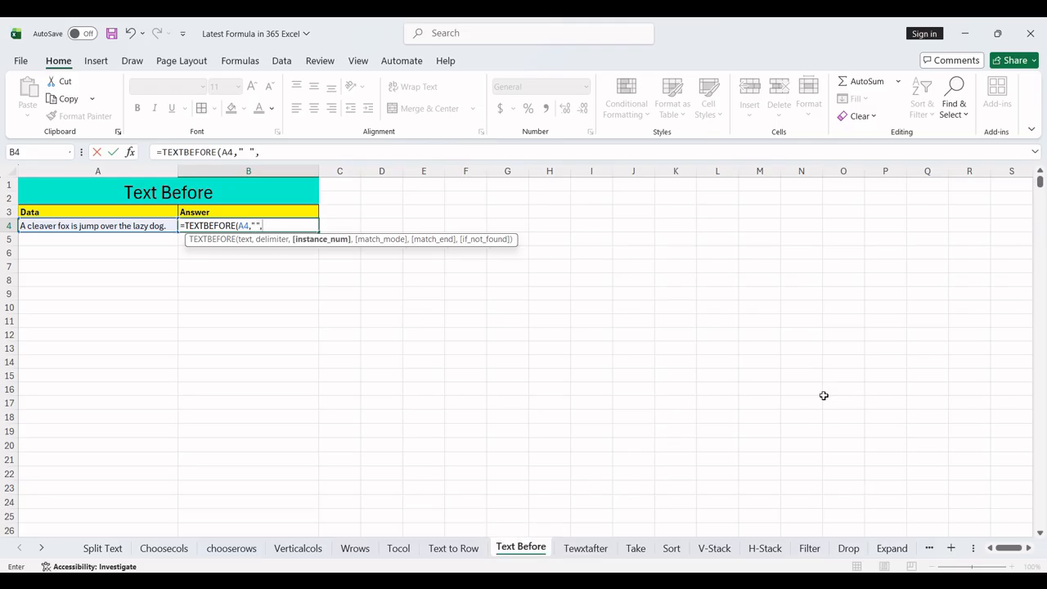
type("4)")
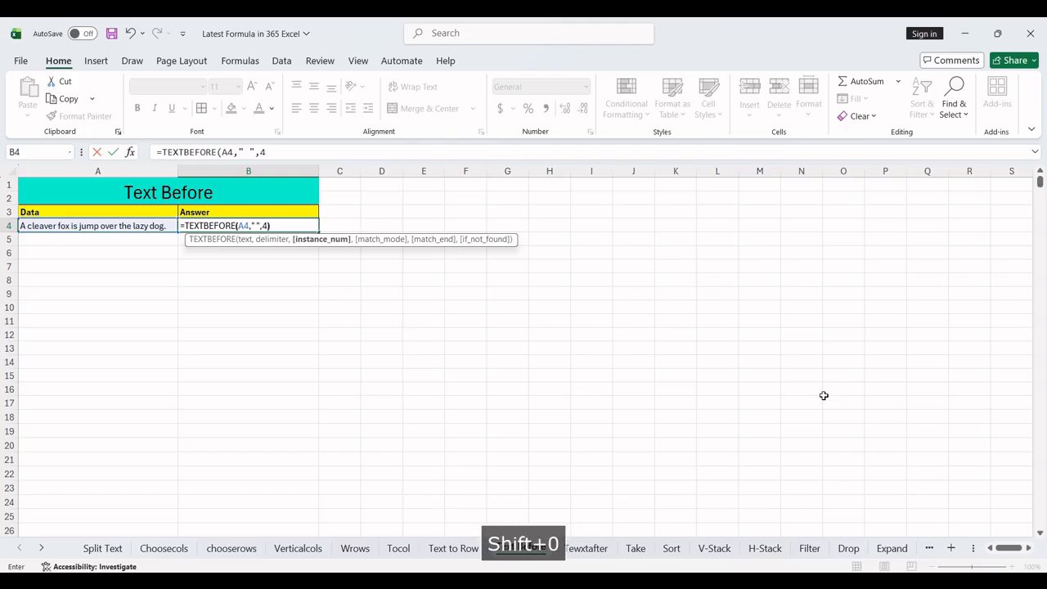
key("Return")
key("Up")
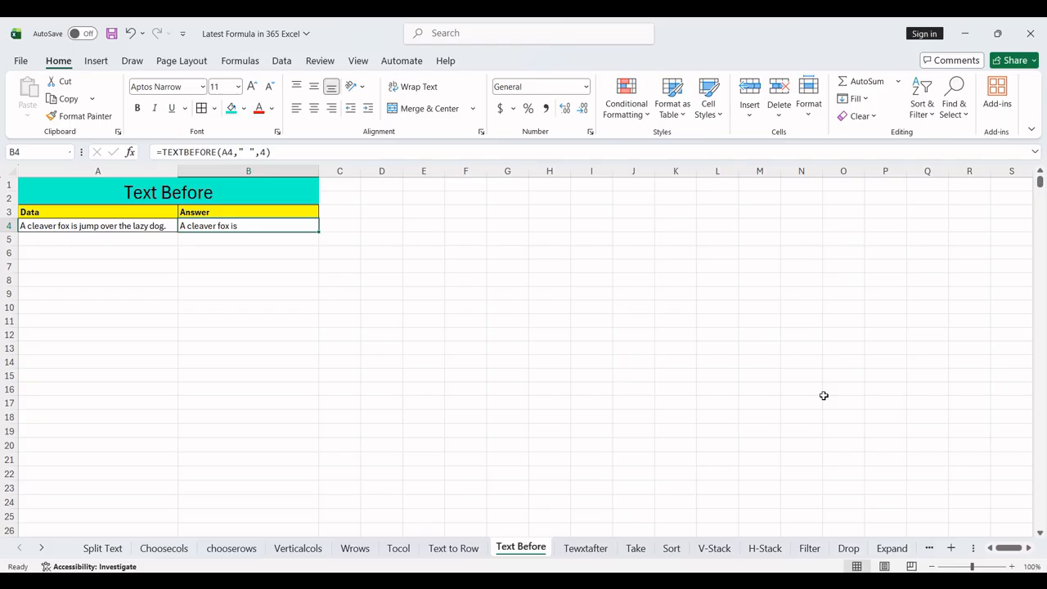
Change the instance number of the TEXTBEFORE formula in B4 to -4
left_click(260, 152)
type("-")
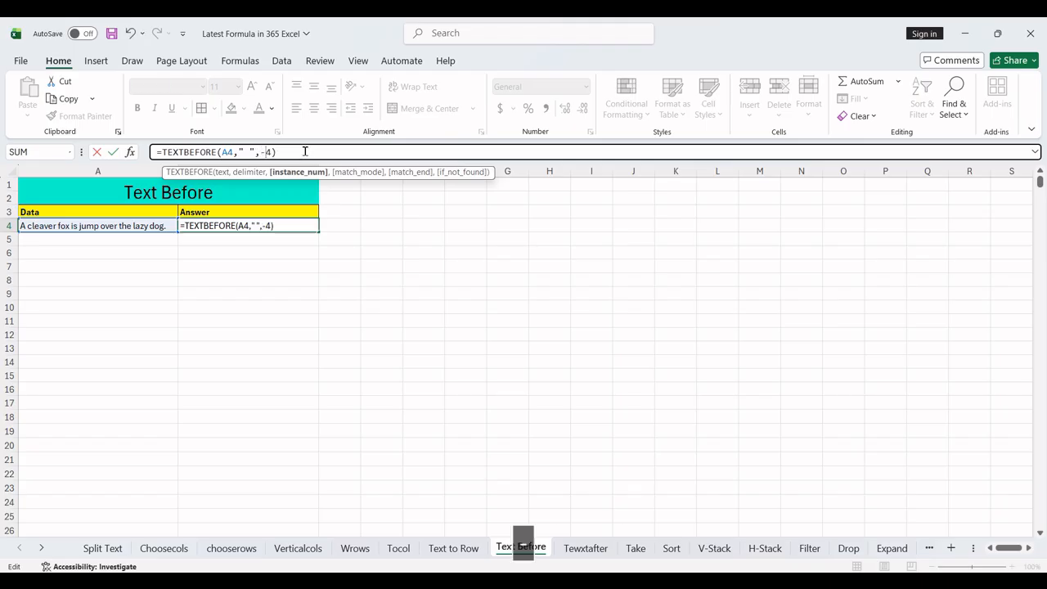
key("Return")
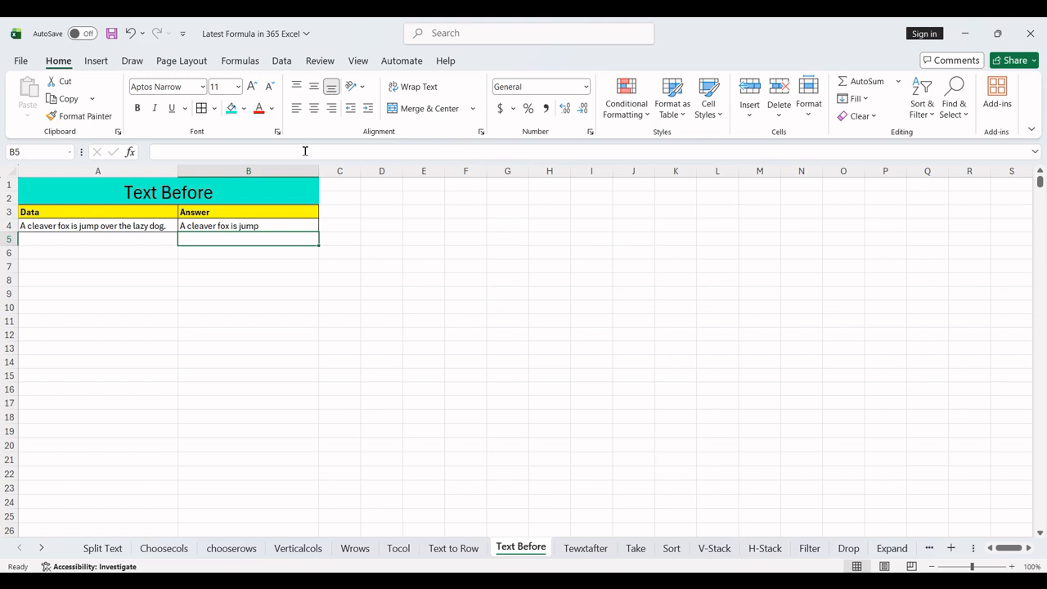
On the Tewxtafter sheet, enter the formula =TEXTAFTER(A4," ",4) in cell B4
left_click(597, 547)
left_click(246, 225)
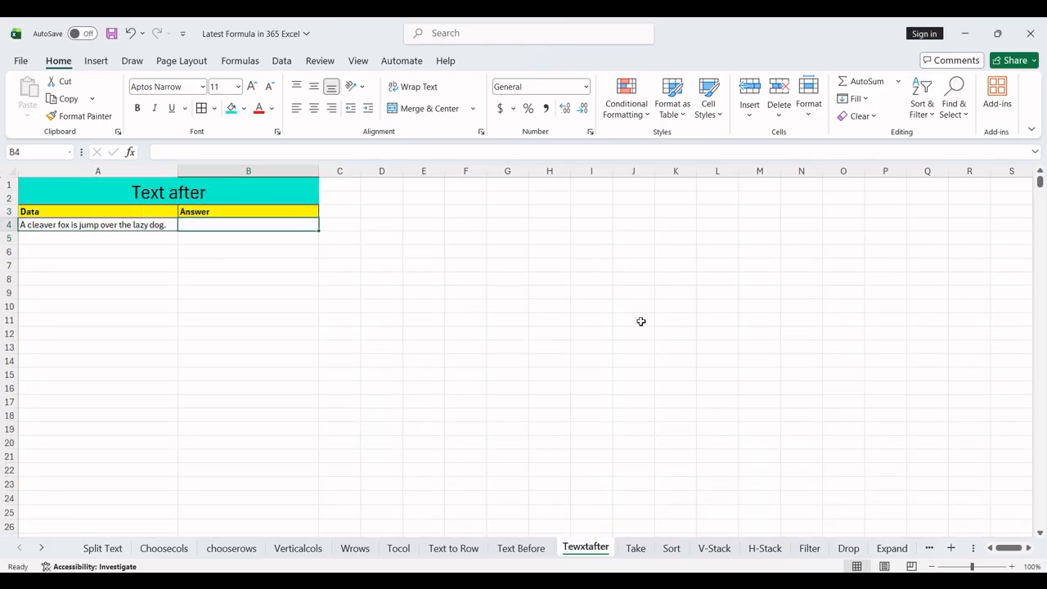
type("=tec")
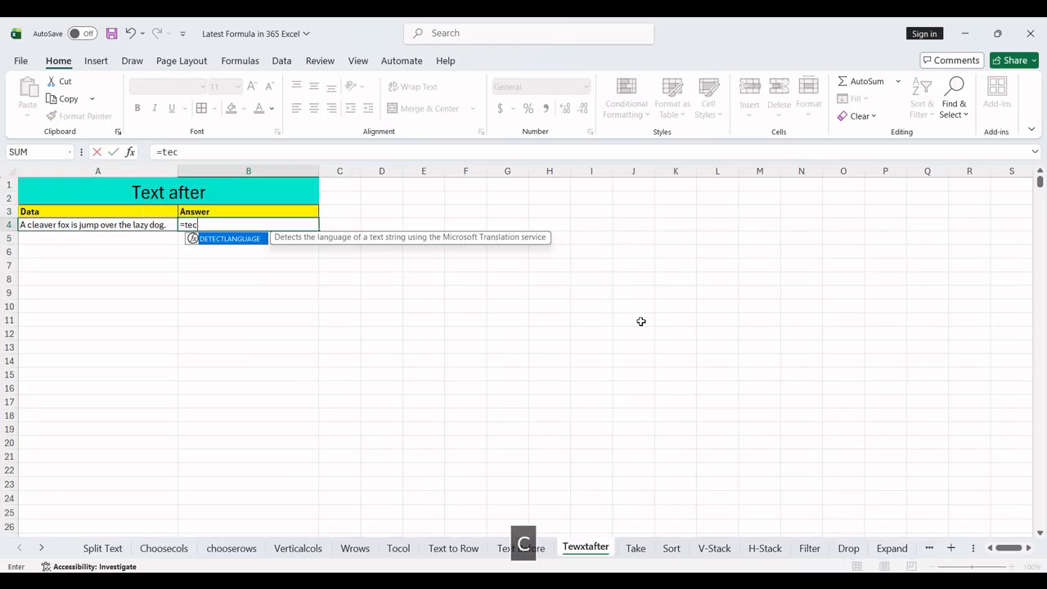
key("BackSpace")
type("x")
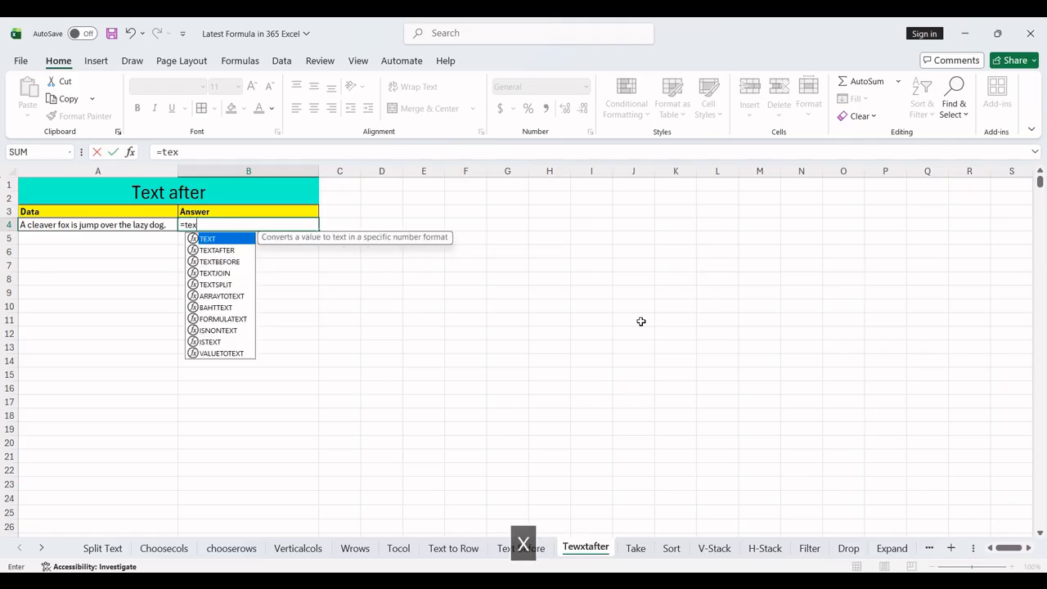
key("Down")
key("Tab")
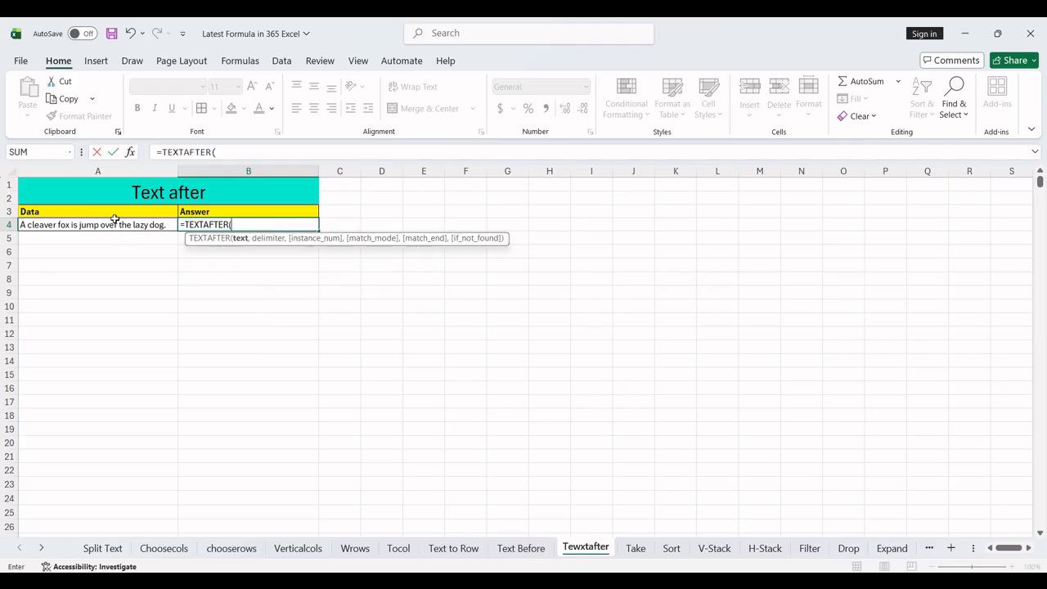
left_click(112, 221)
type(",")
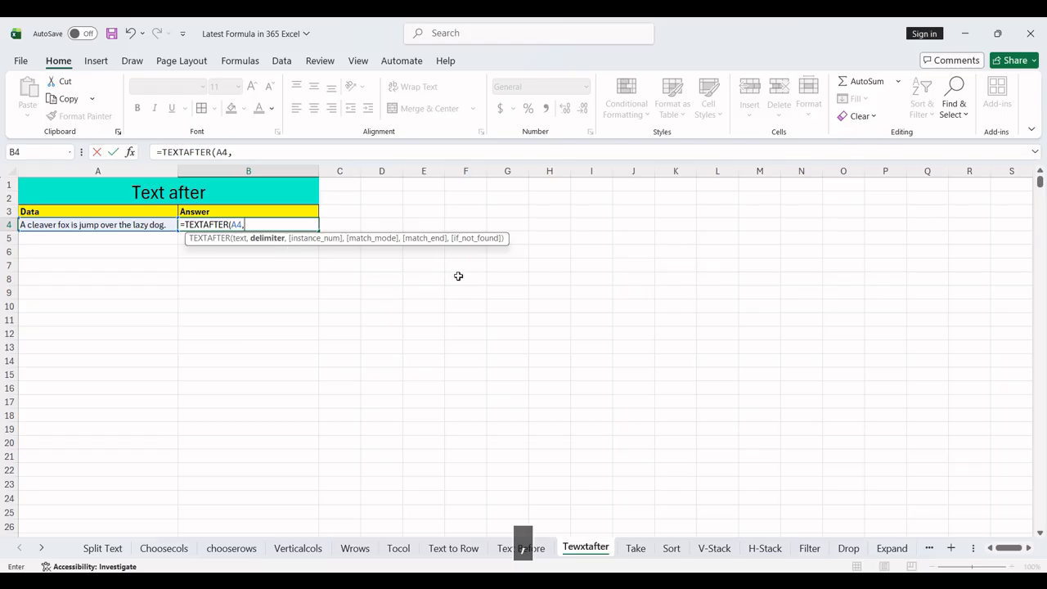
type("\"")
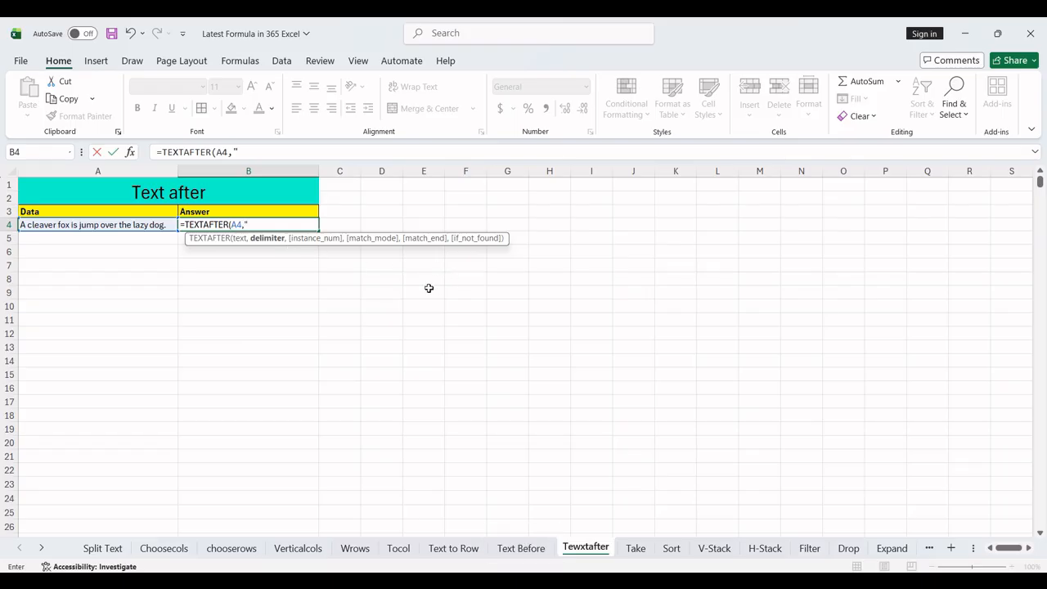
type(" \",")
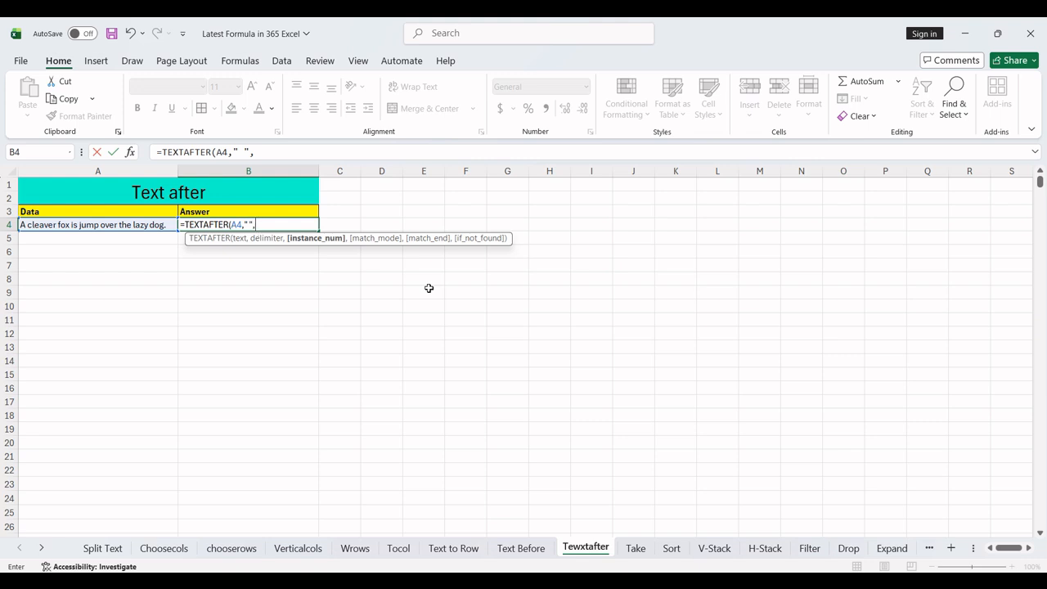
type("4")
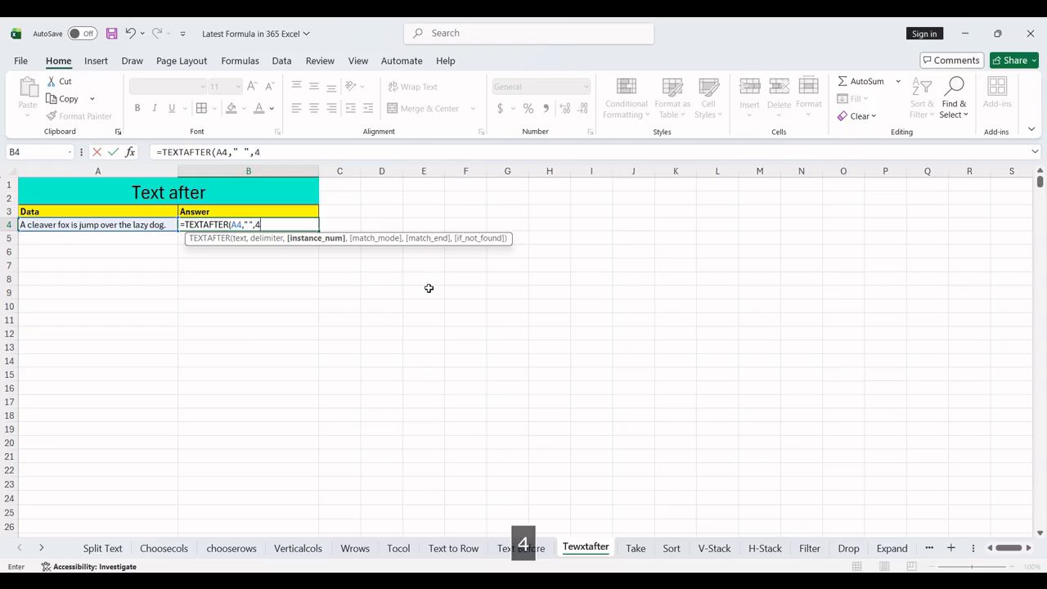
type(")")
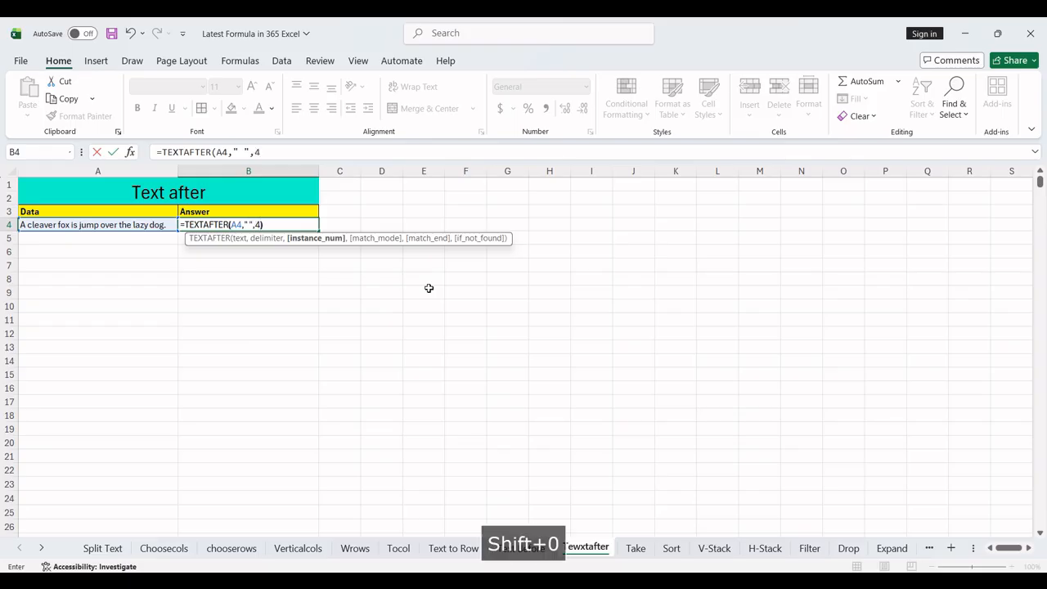
key("Return")
key("Up")
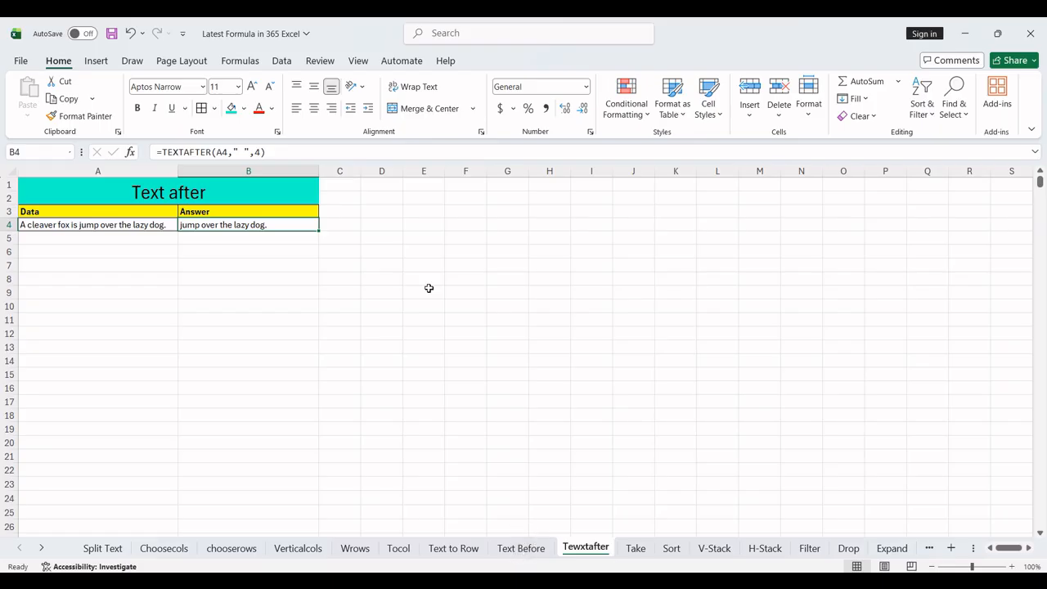
Change the instance number of the TEXTAFTER formula in B4 to 3
left_click(259, 152)
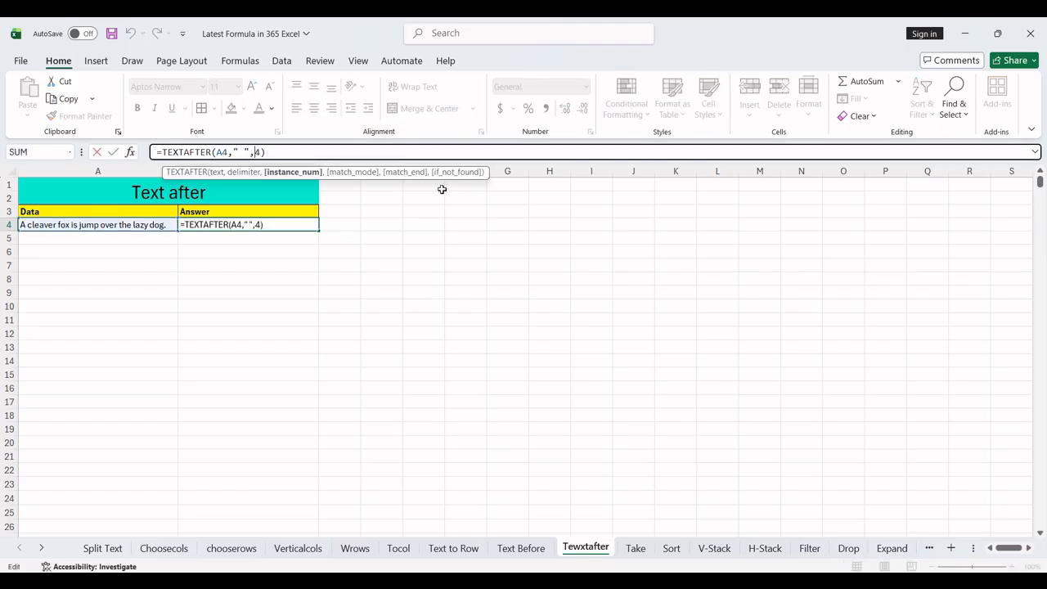
key("Delete")
type("3")
key("Return")
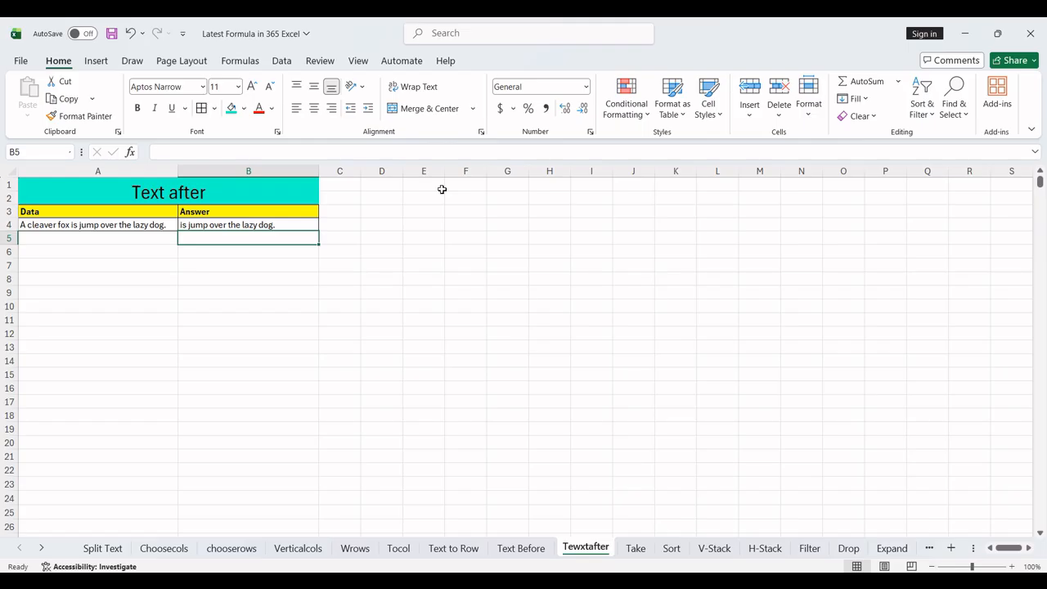
key("Up")
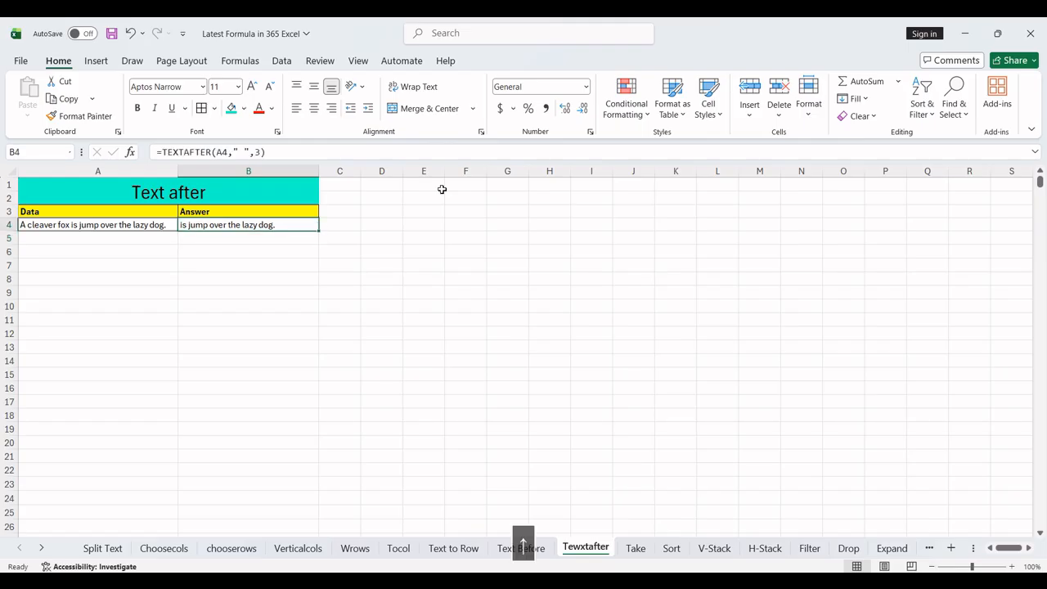
Set the instance number of the TEXTAFTER formula in B4 to 5
left_click(257, 154)
key("BackSpace")
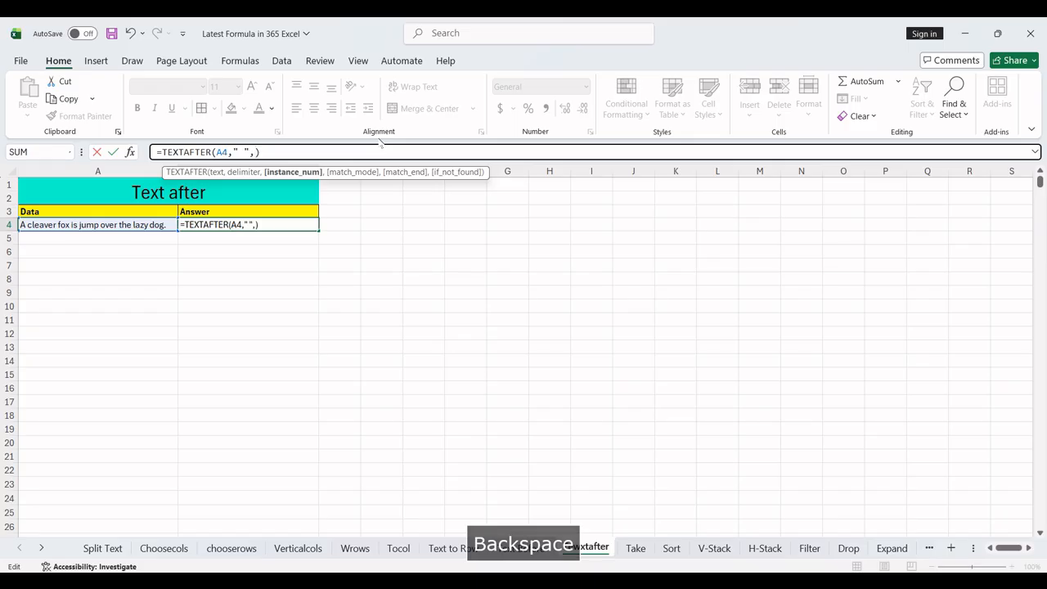
type("5")
key("Return")
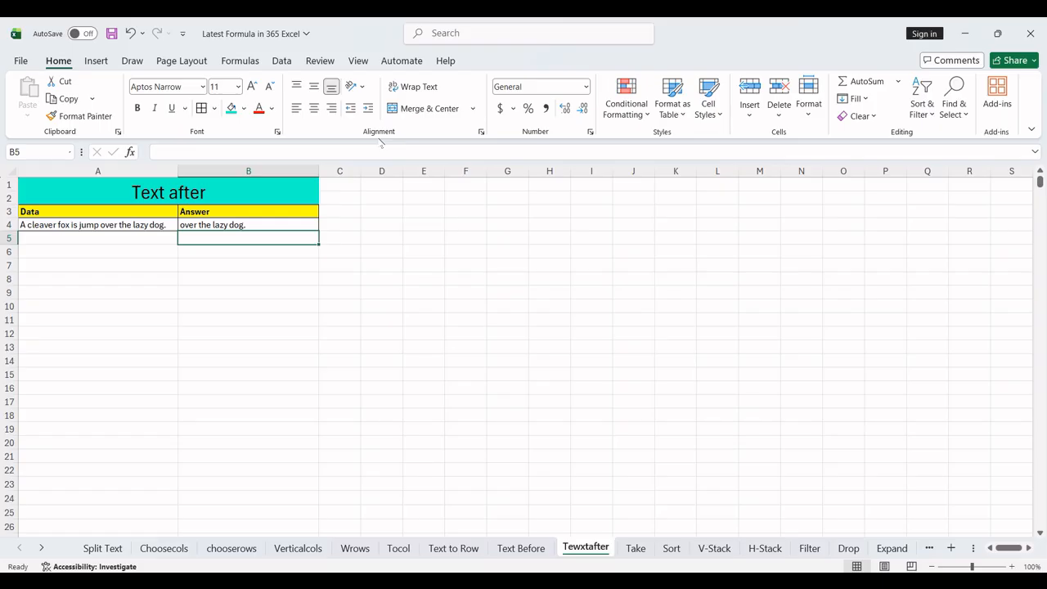
key("Up")
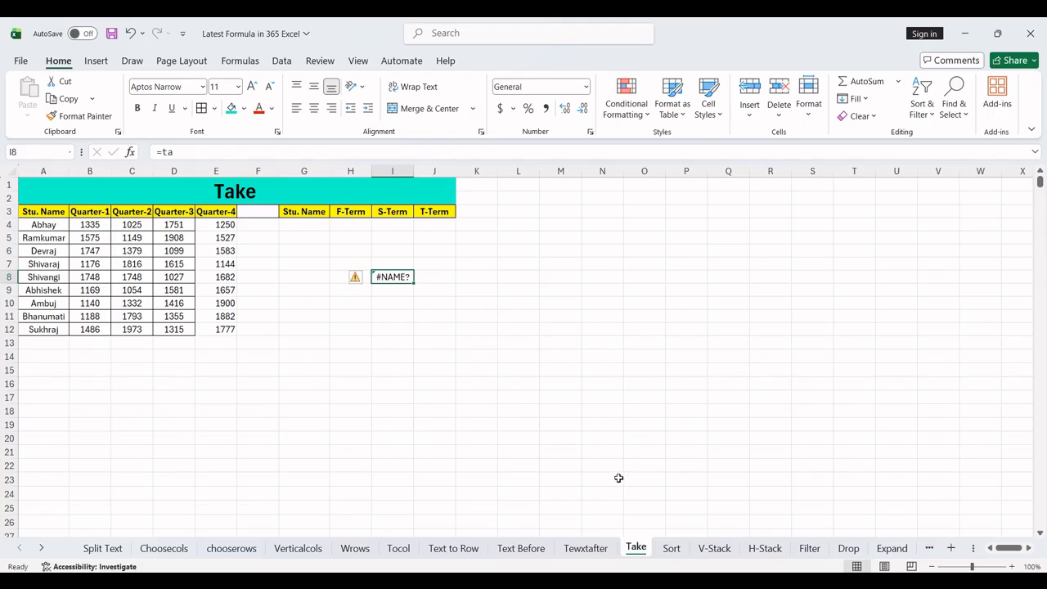
On the Take sheet, clear the contents of the range G4:J12
left_click(634, 549)
left_click(302, 224)
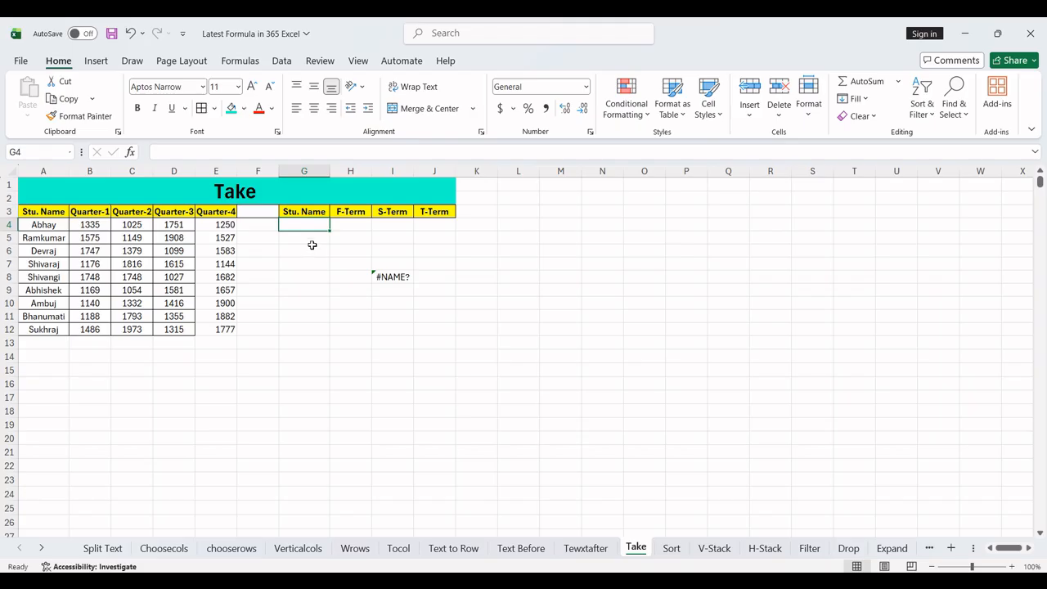
key("shift+Right")
key("shift+Right")
key("shift+Right")
key("shift+Down")
key("shift+Down")
key("shift+Down")
key("shift+Down")
key("shift+Down")
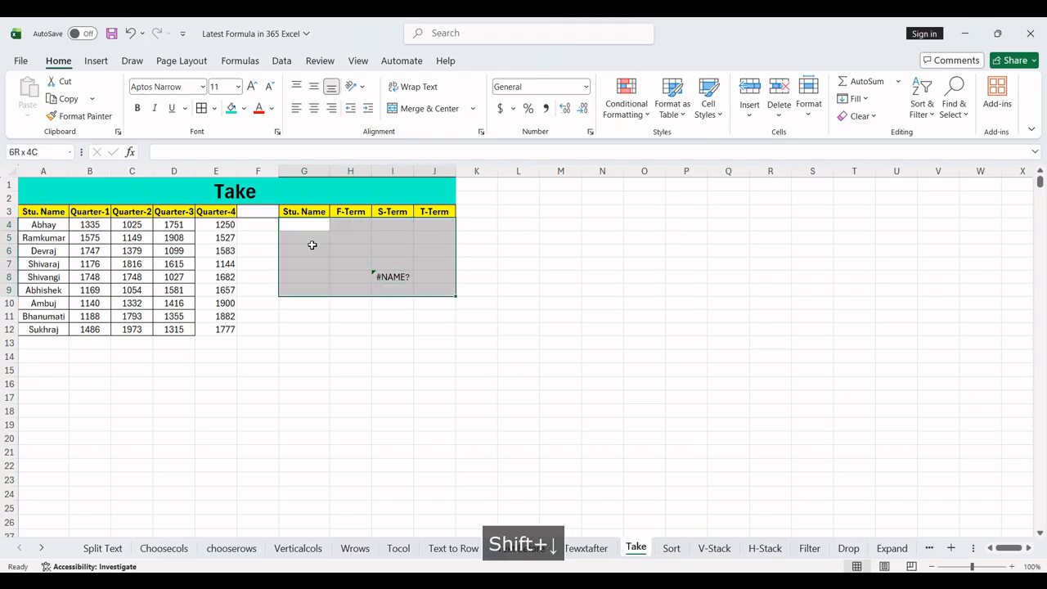
key("shift+Down")
key("shift+Down")
key("shift+Down")
key("Delete")
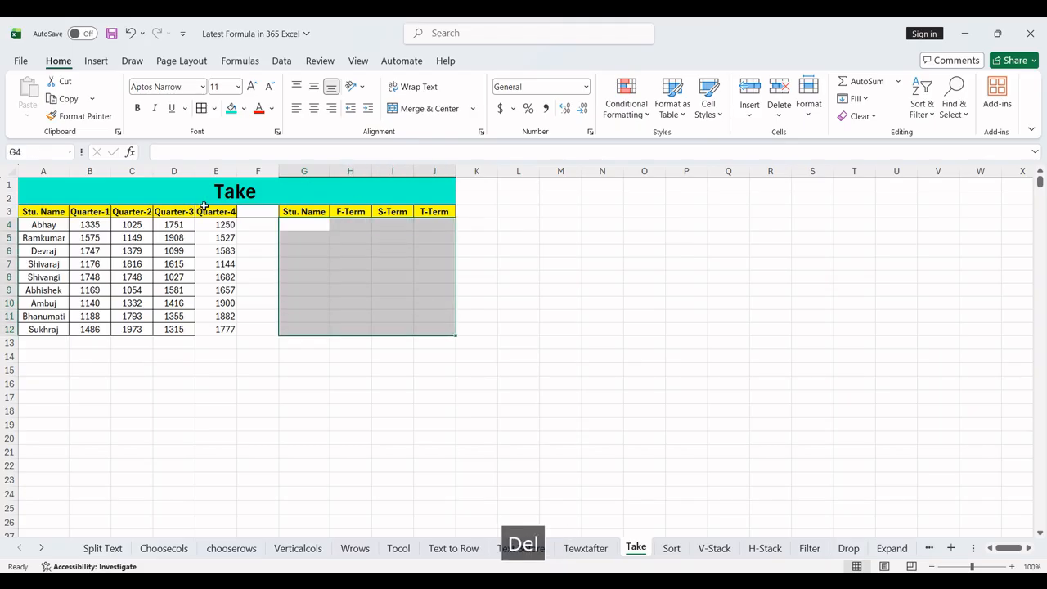
Copy the headers Stu. Name through Quarter-4 in A3:E3 and paste them starting at G3
left_click_drag(90, 210, 211, 210)
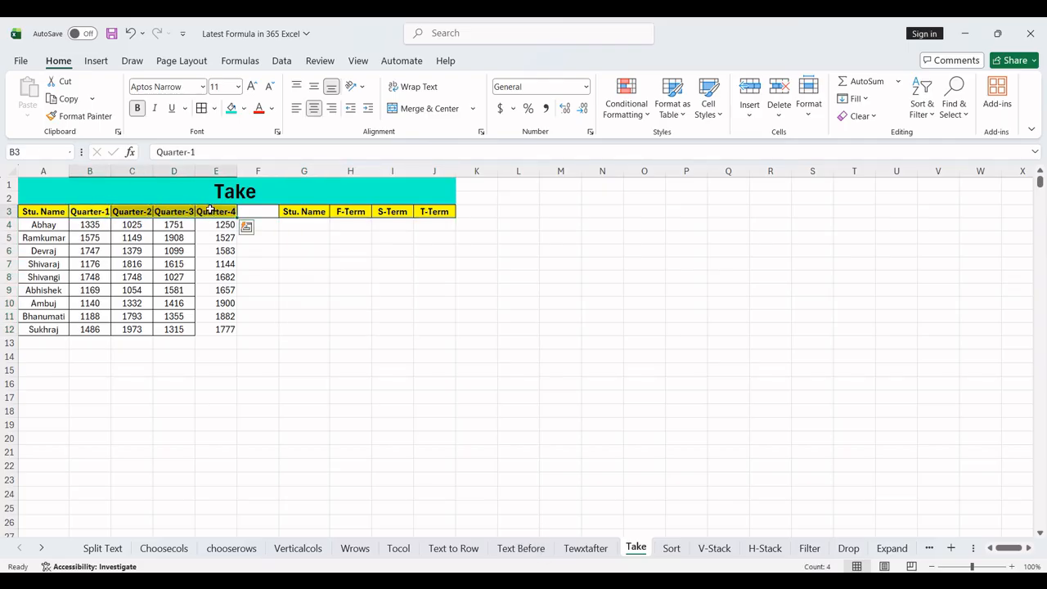
left_click(93, 211)
left_click(51, 211)
key("shift+Right")
key("shift+Right")
key("shift+Right")
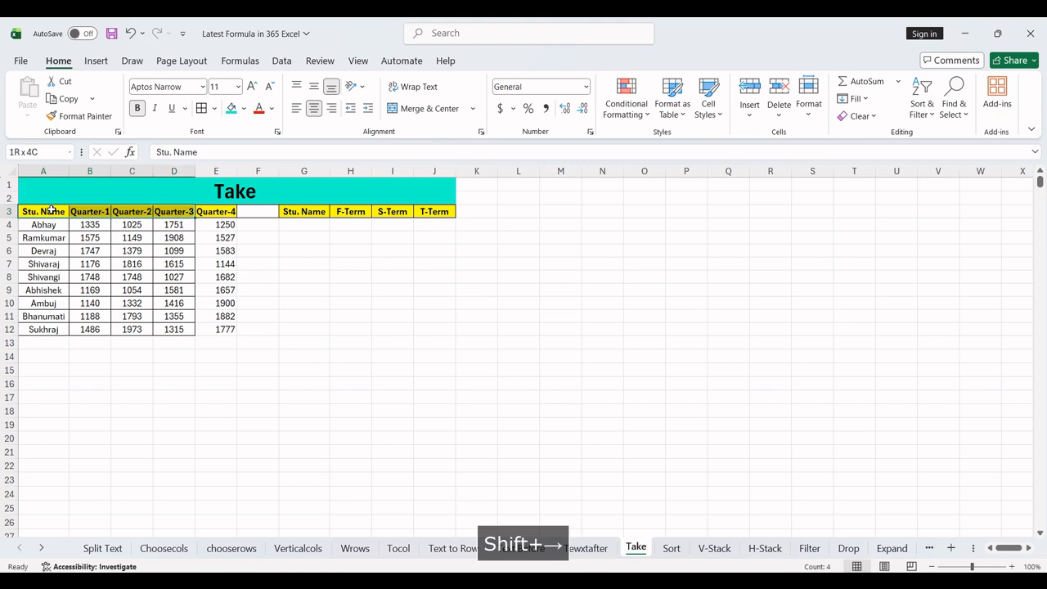
key("shift+Right")
key("ctrl+c")
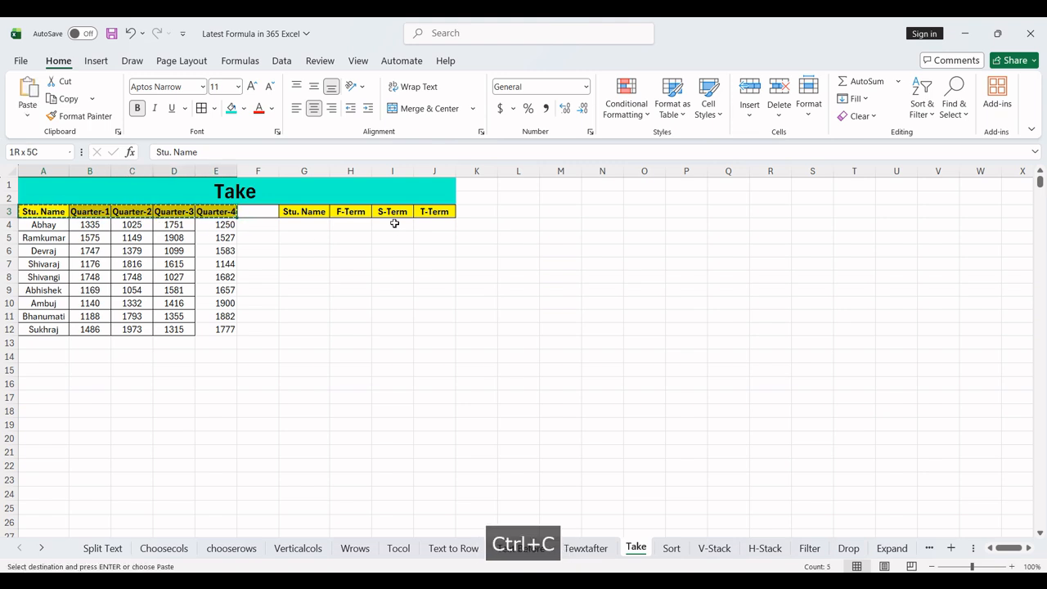
left_click(292, 216)
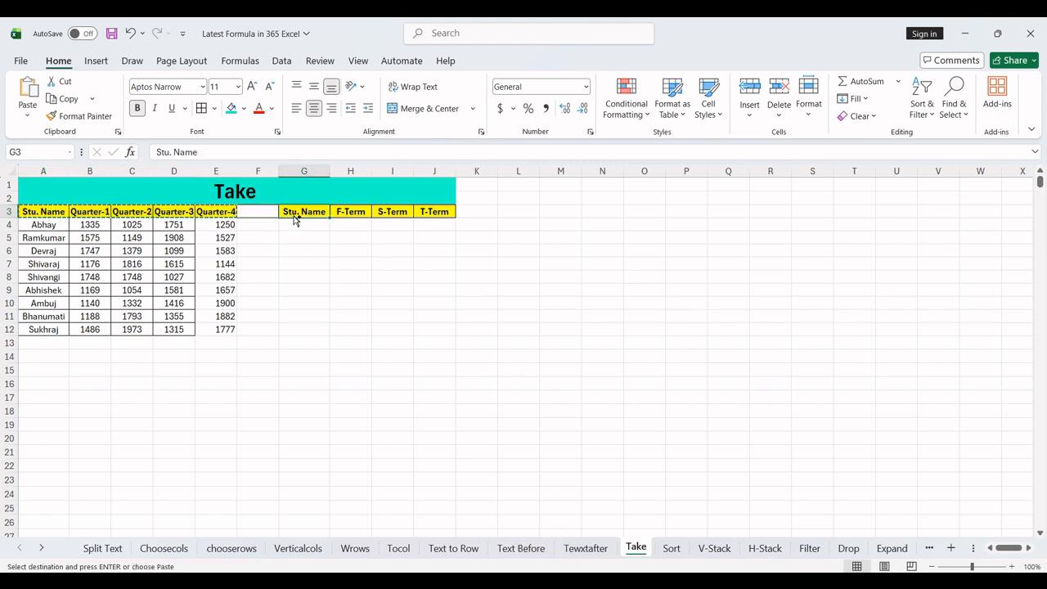
key("ctrl+v")
left_click(304, 225)
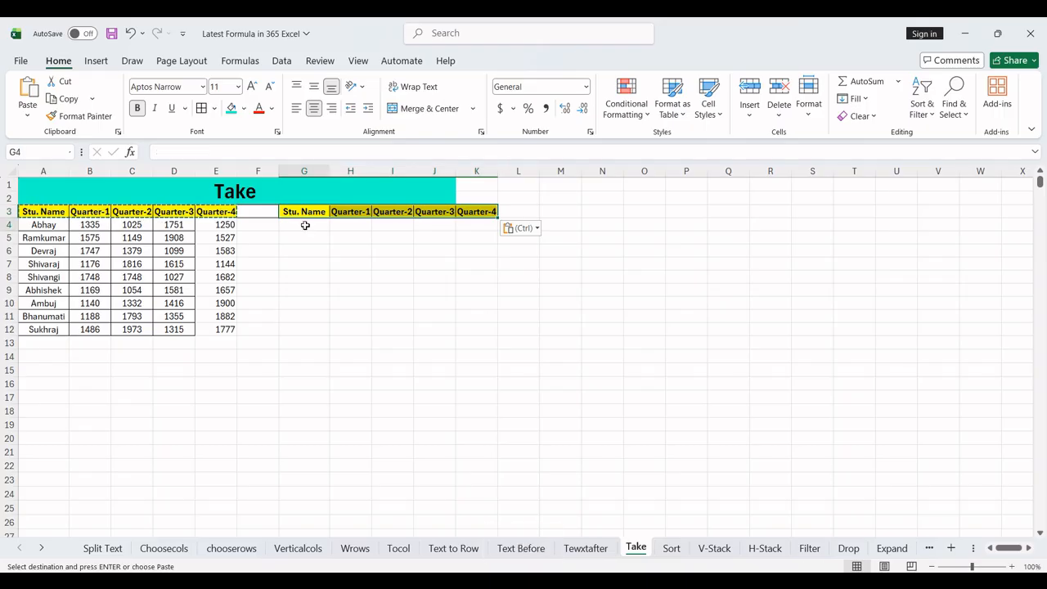
key("Escape")
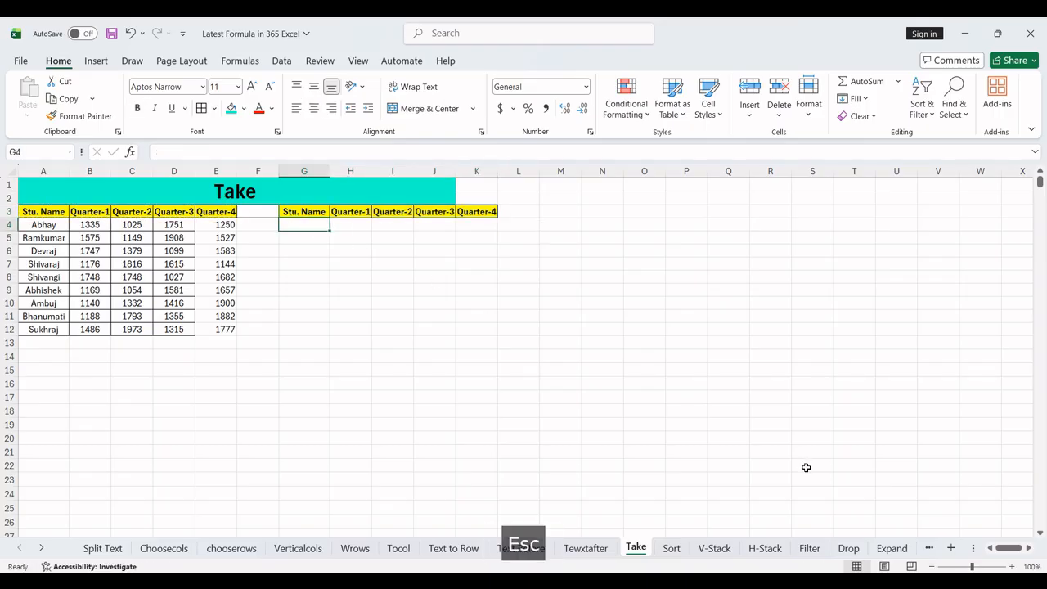
Enter the formula =TAKE(A4:E12,4,3) in G4 to return the first four rows and three columns of the student table
type("=")
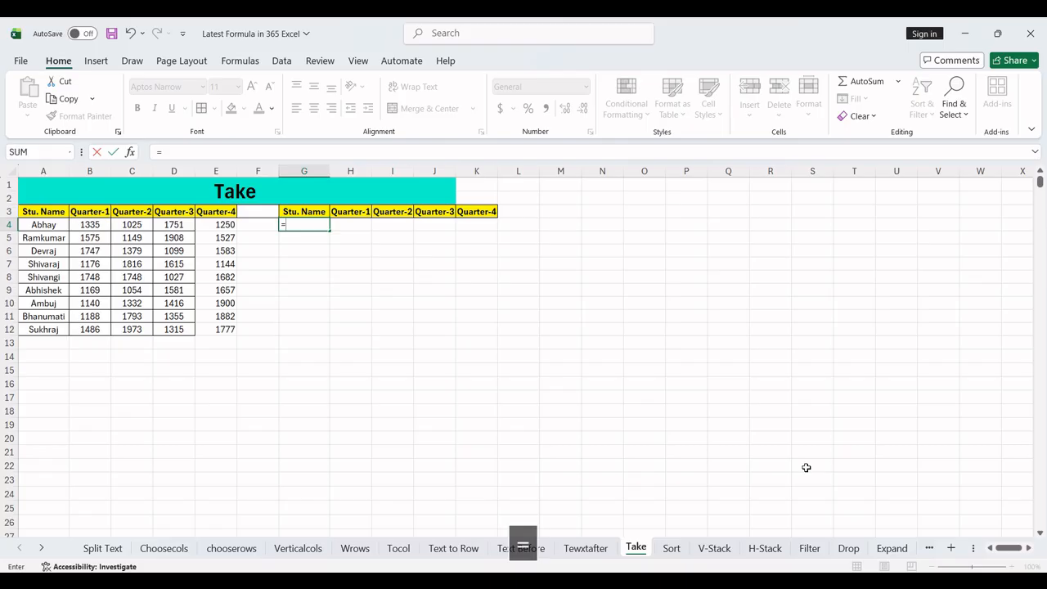
type("take")
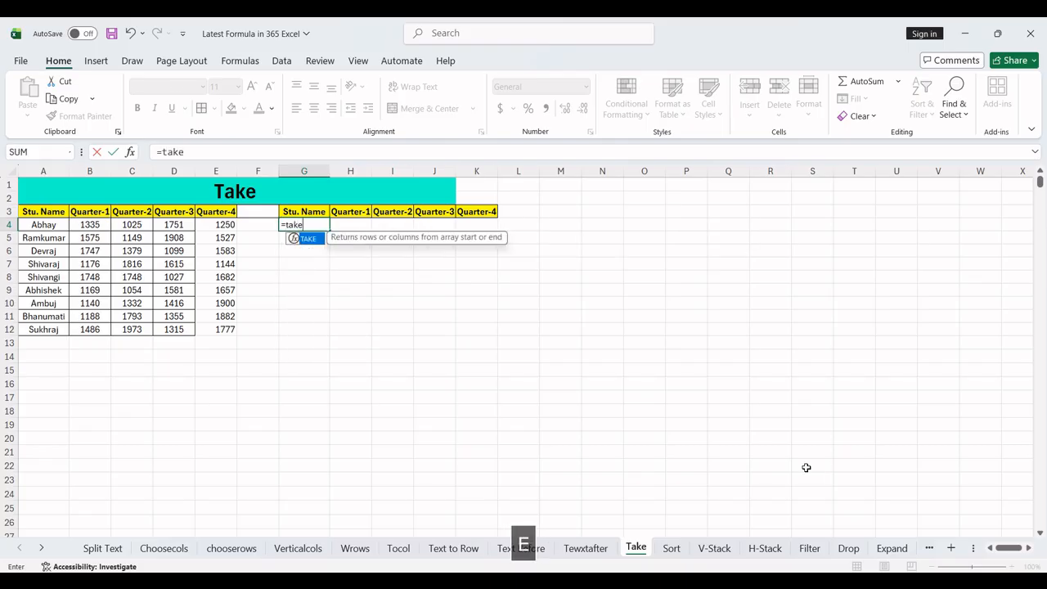
key("Tab")
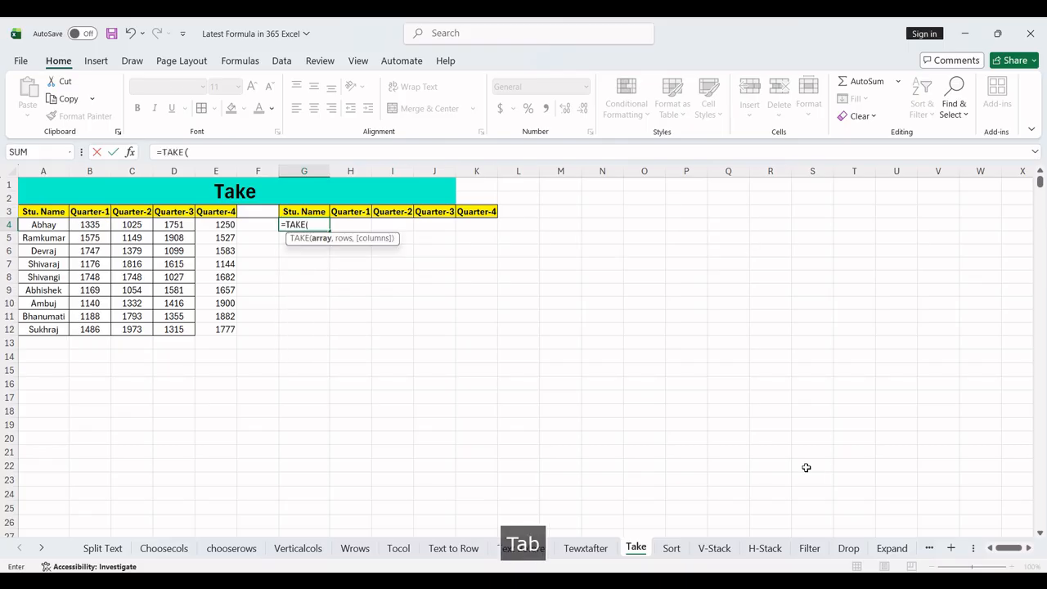
left_click(52, 226)
key("ctrl+shift+Right")
key("ctrl+shift+Down")
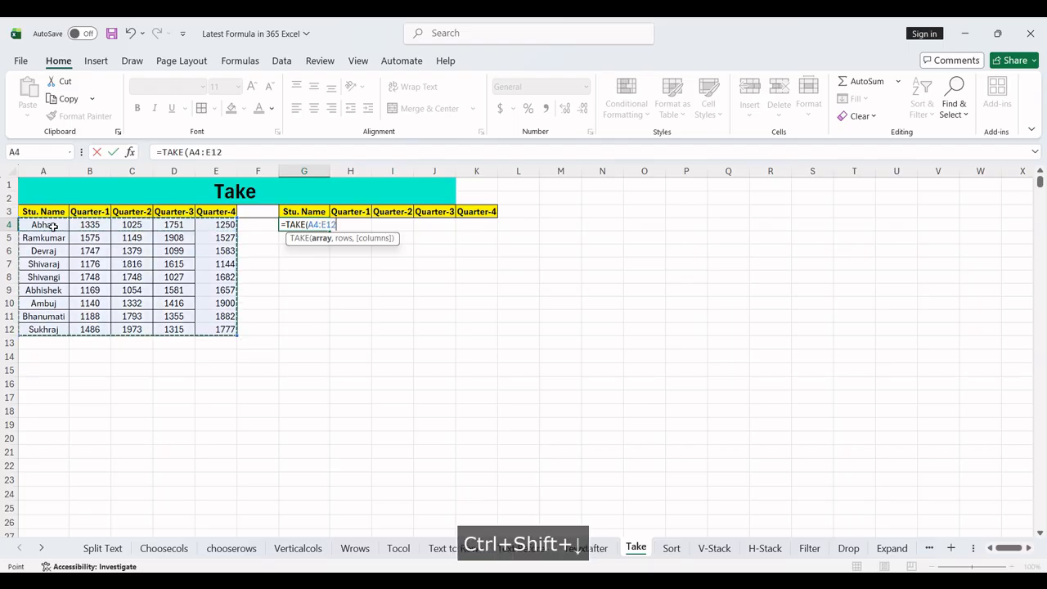
type(",")
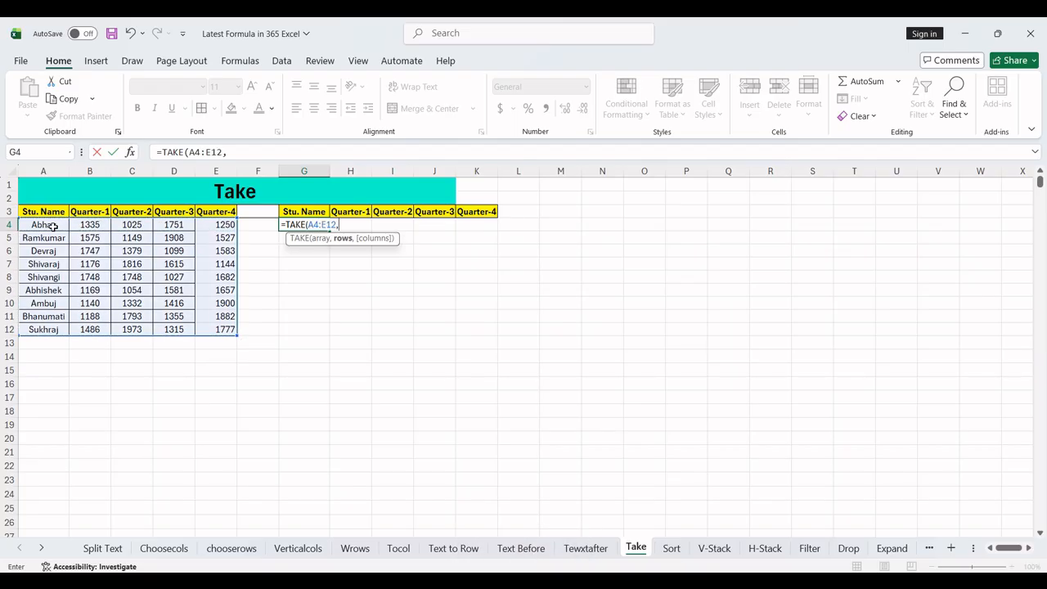
type("4")
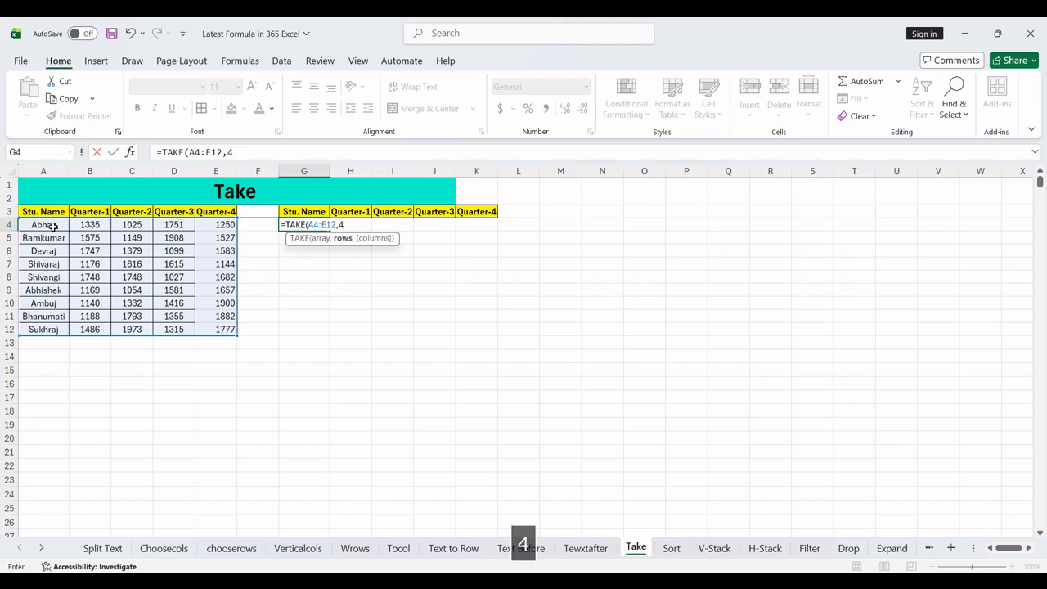
type(",")
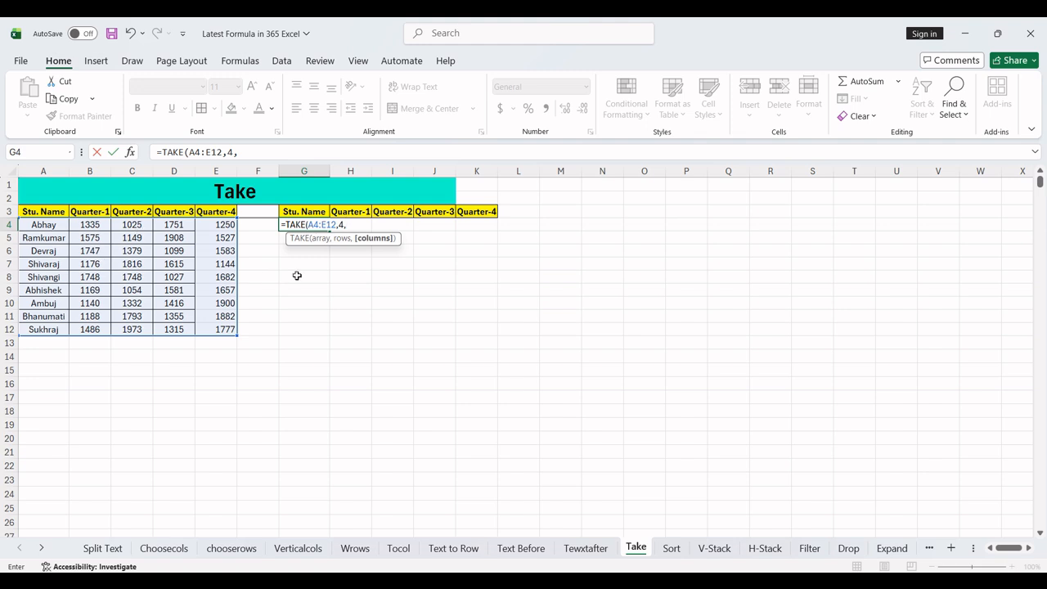
type("3)")
key("Return")
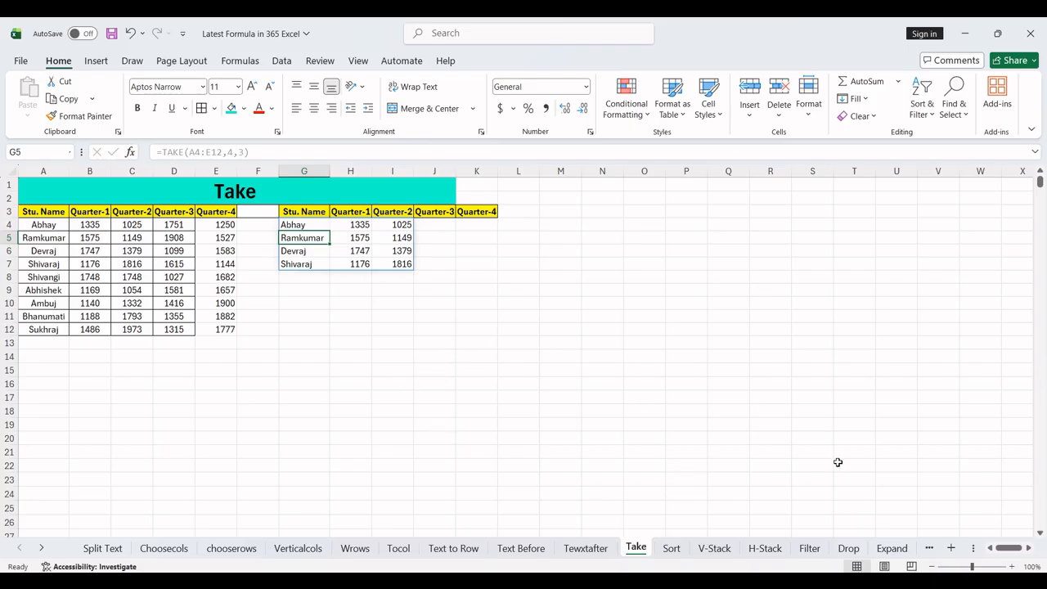
On the Sort sheet, enter =SORT(A4:C13,3,-1) in E4 to list the employees by Total Sales in descending order
left_click(670, 550)
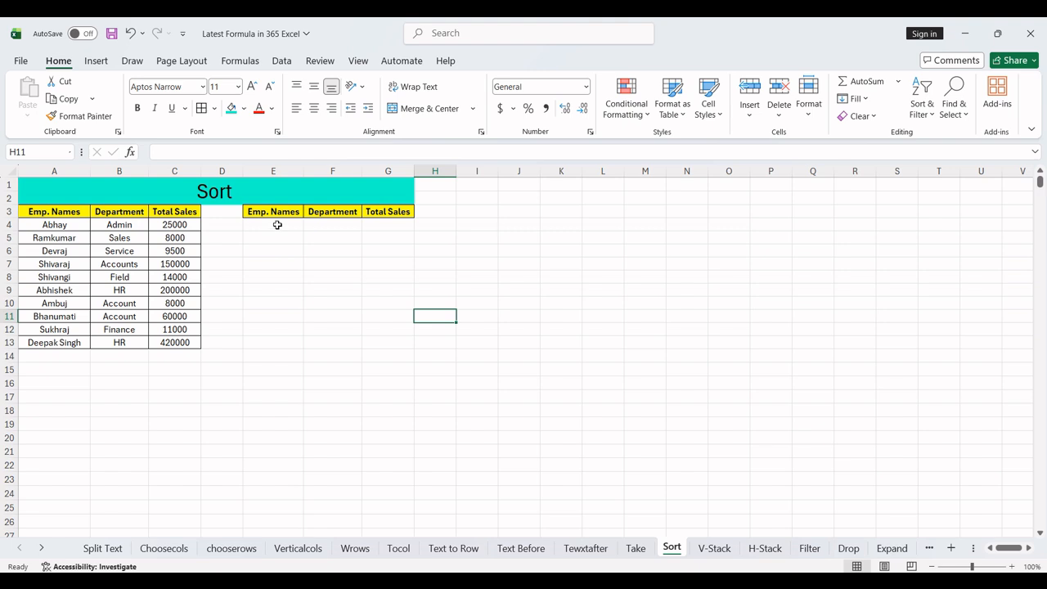
left_click(282, 227)
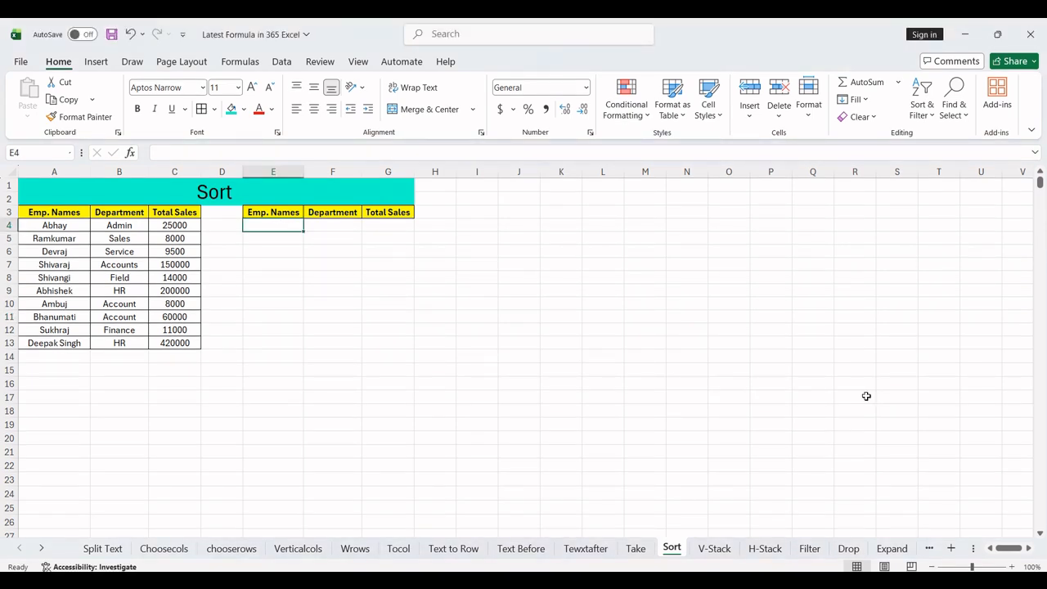
type("=sor")
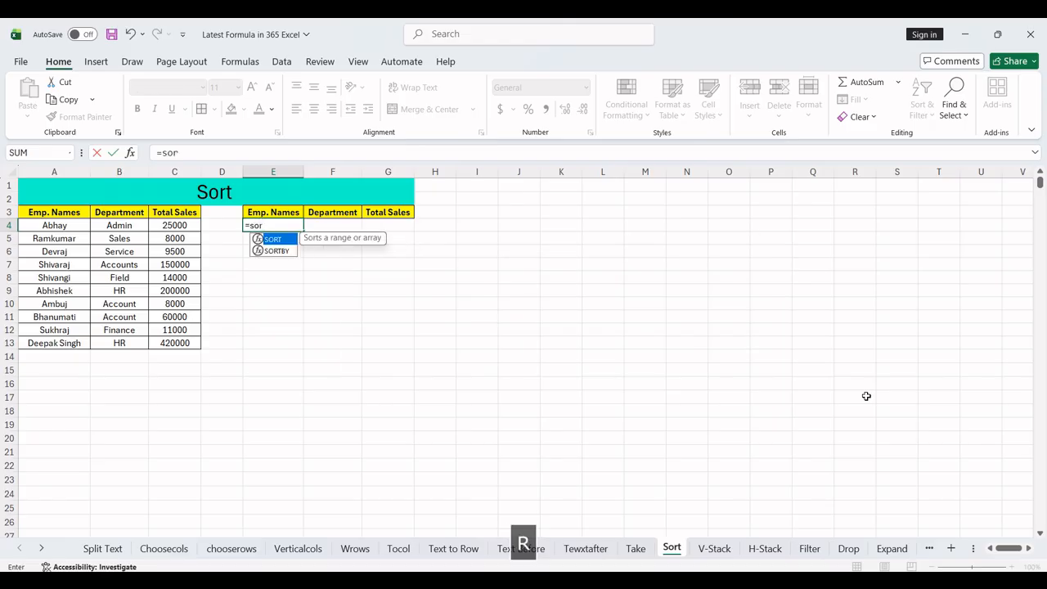
key("Tab")
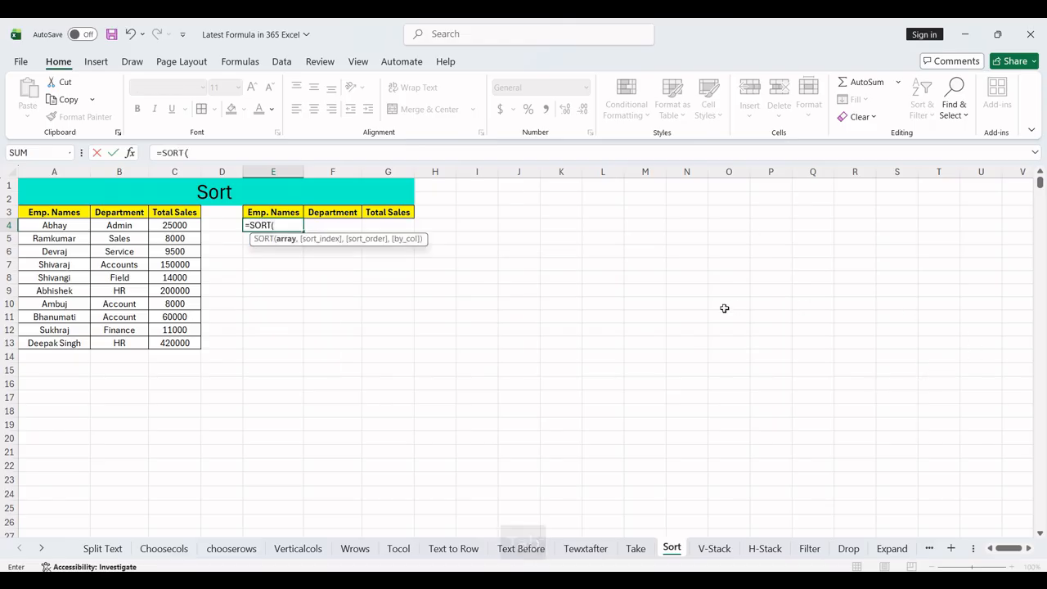
left_click(49, 226)
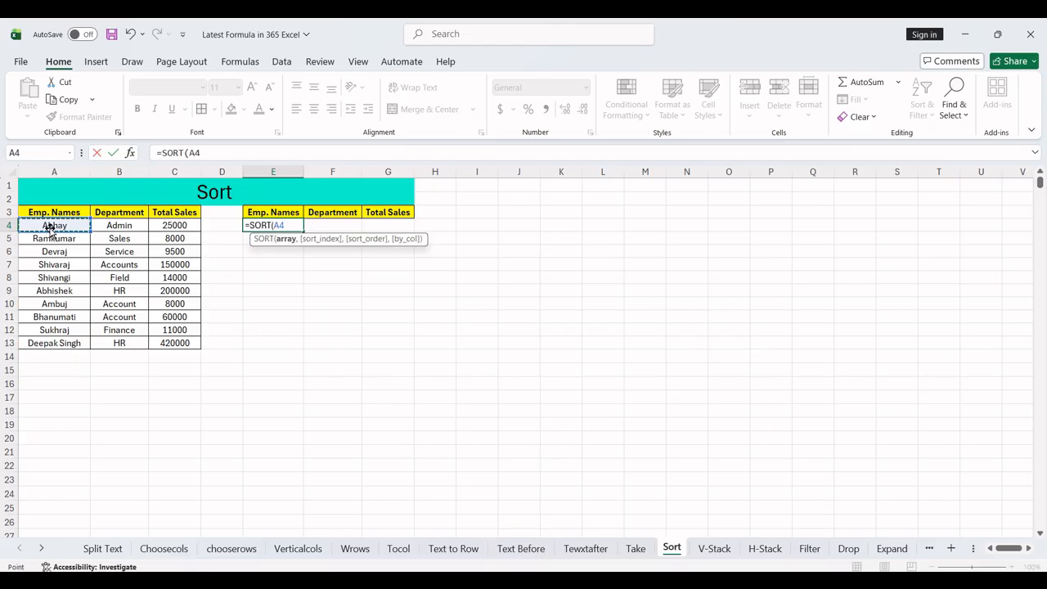
key("ctrl+shift+Right")
key("ctrl+shift+Down")
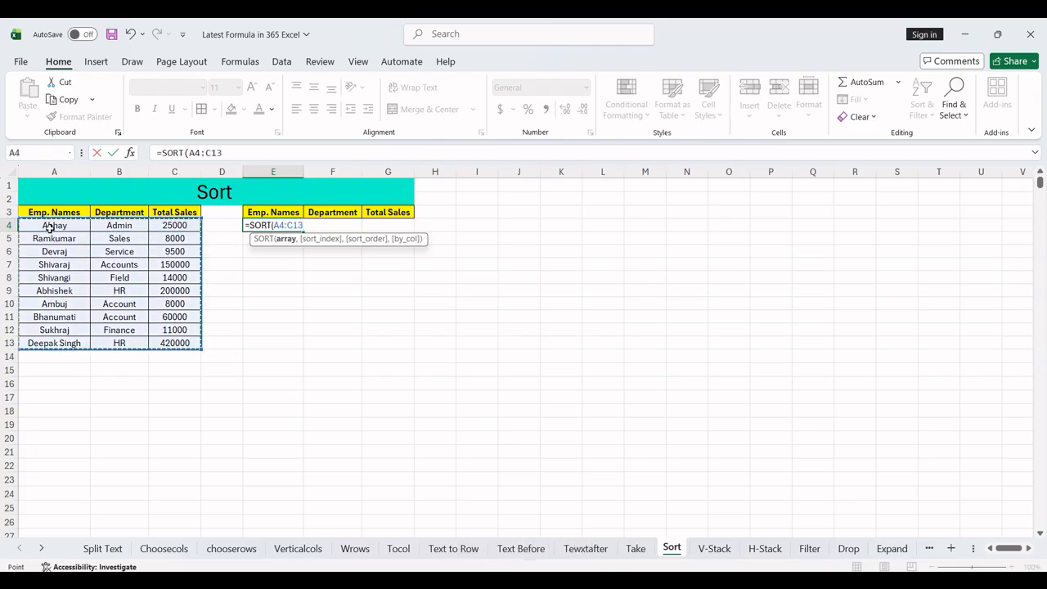
type(",")
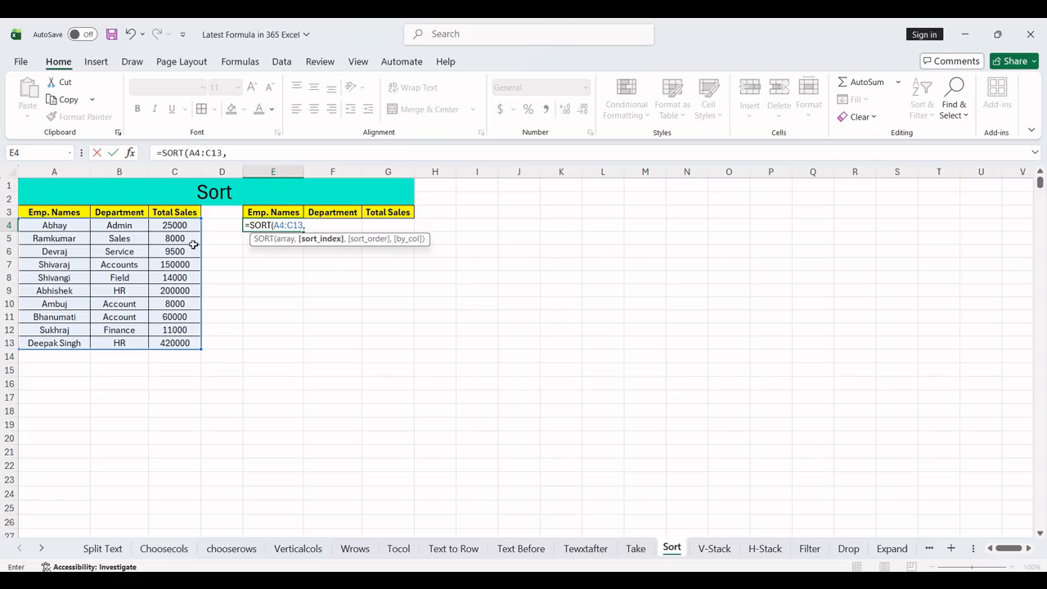
type("3")
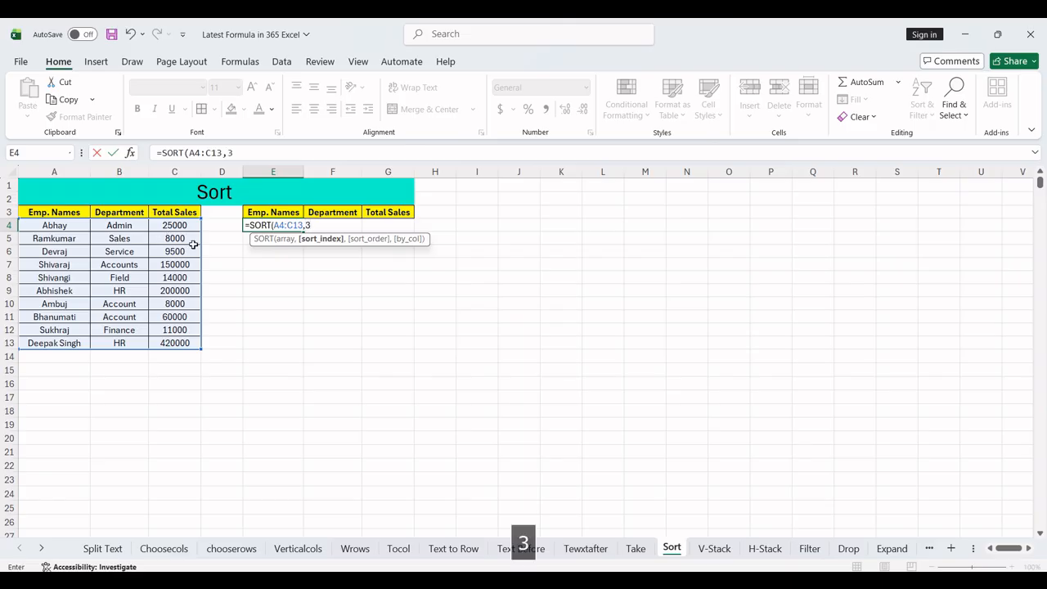
type(",")
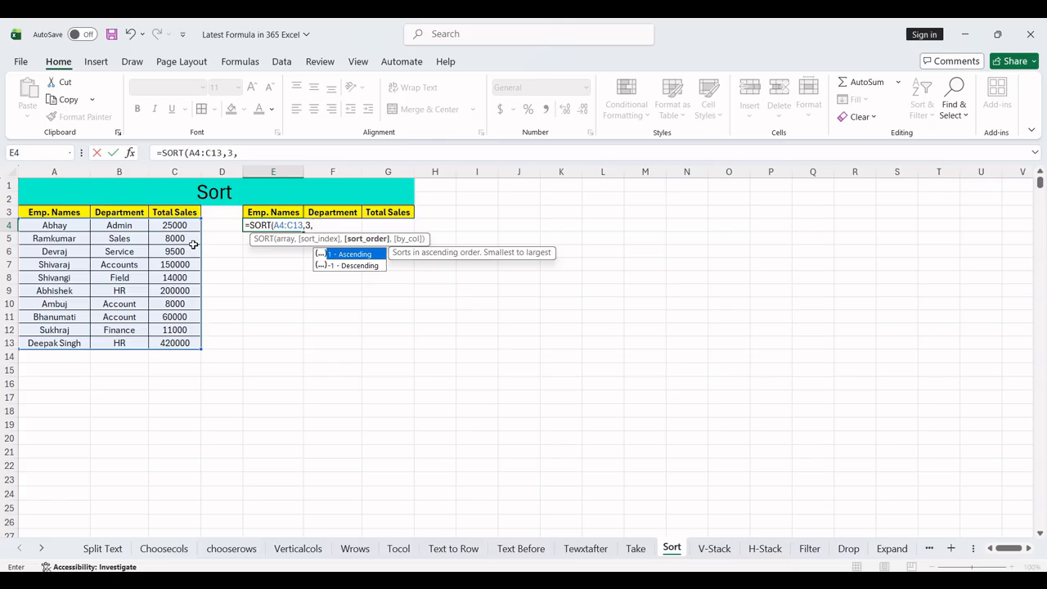
type("-1")
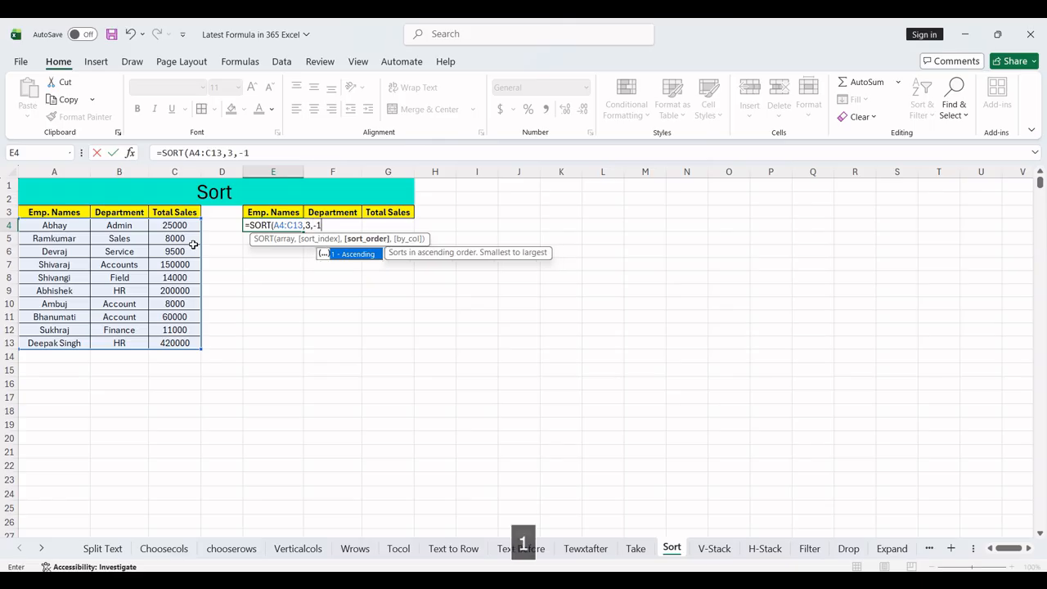
type(")")
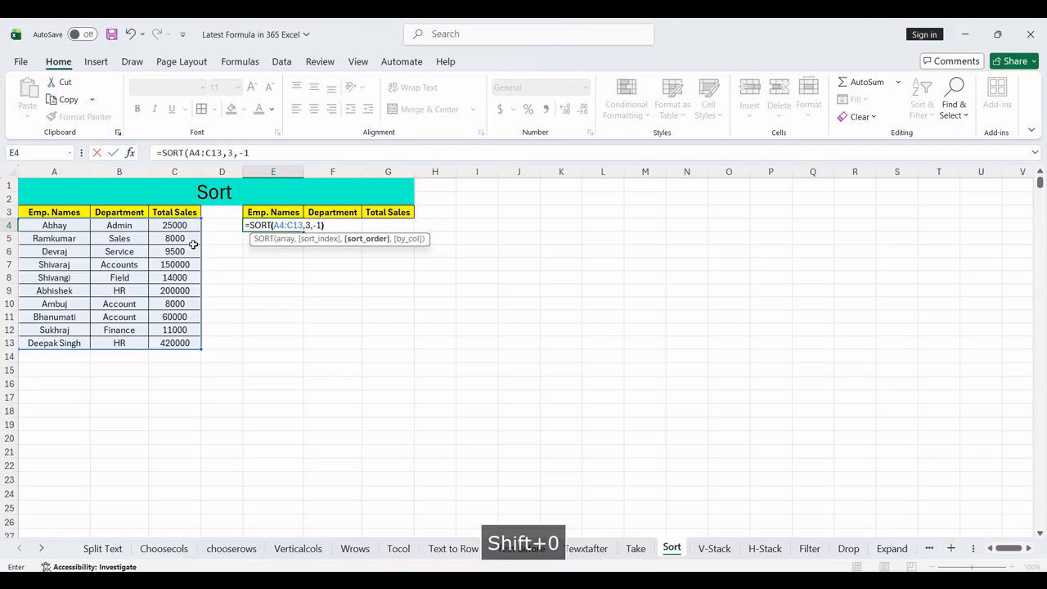
key("Return")
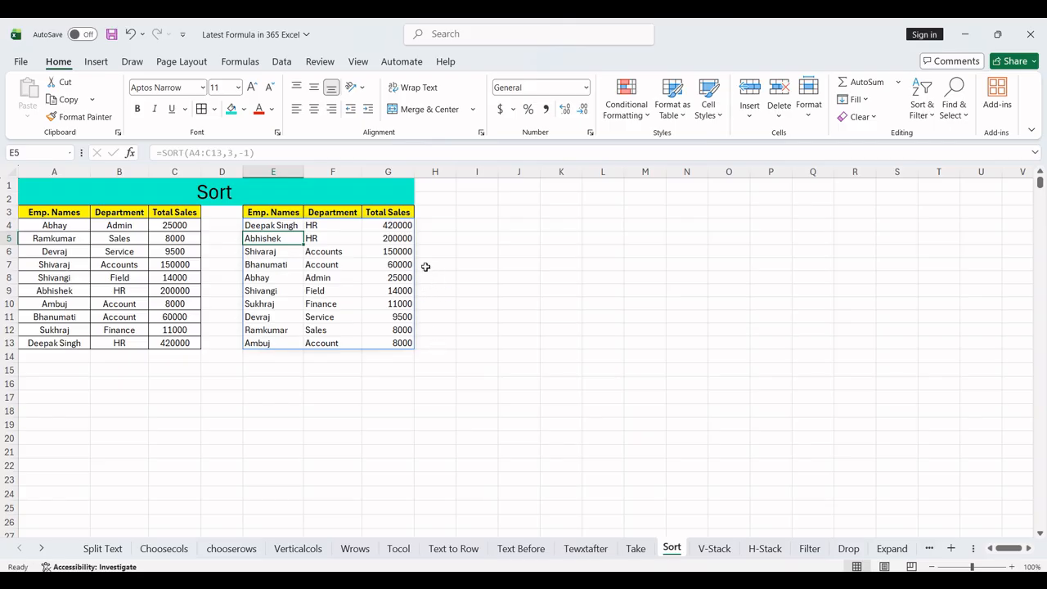
Enter =SORT(A4:C13,3,1) in I4 to list the employees by Total Sales in ascending order
left_click(480, 226)
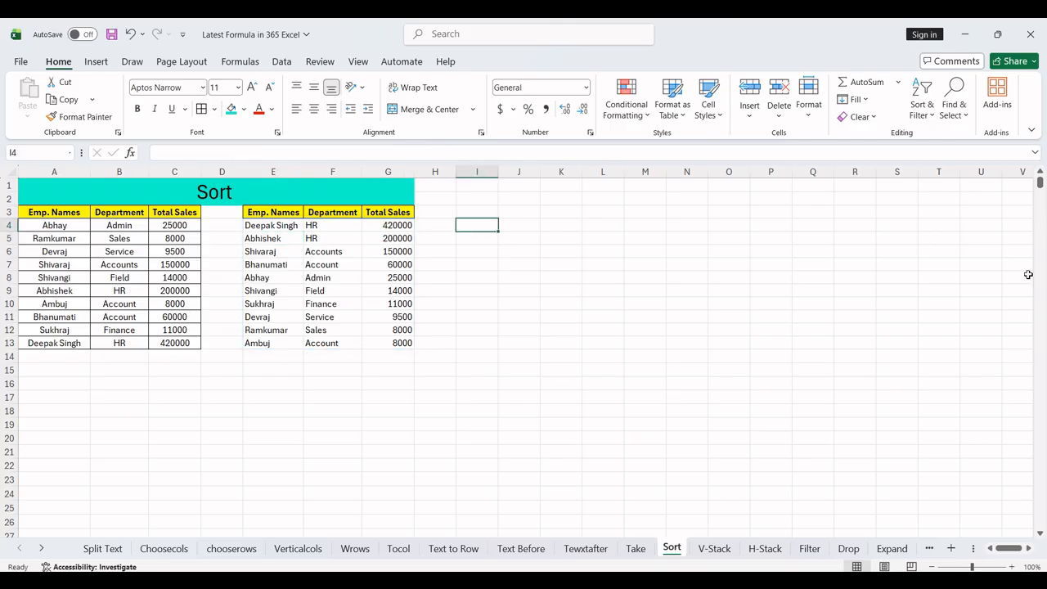
type("=sor")
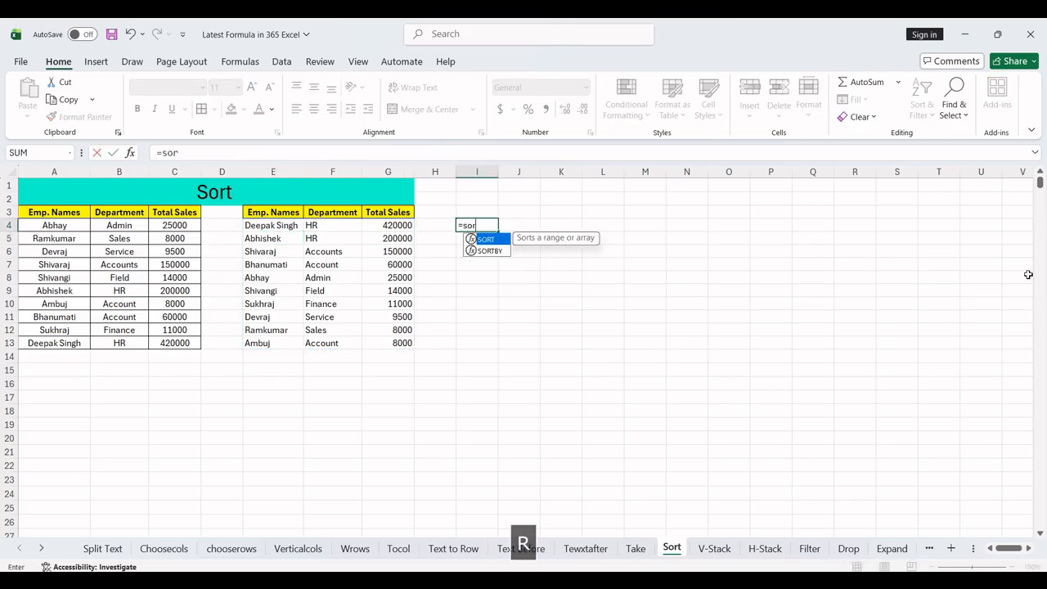
key("Tab")
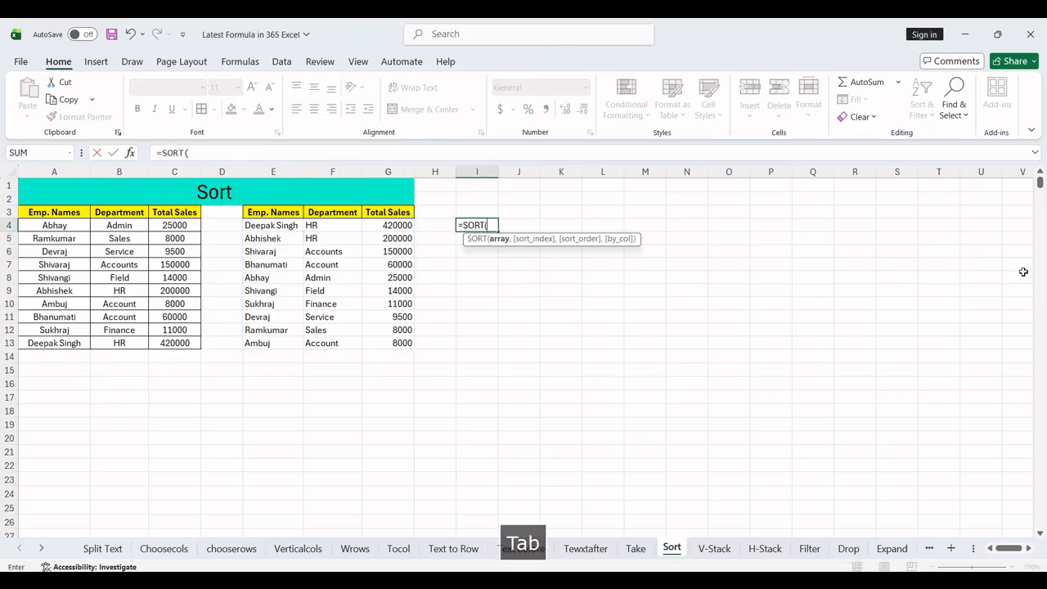
left_click(33, 225)
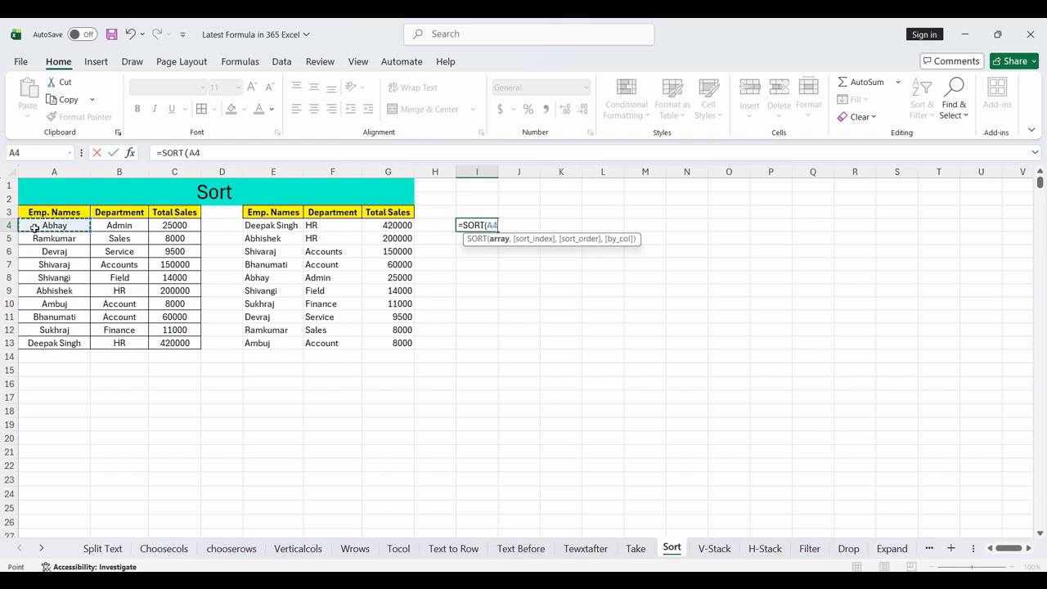
key("ctrl+shift+Right")
key("ctrl+shift+Down")
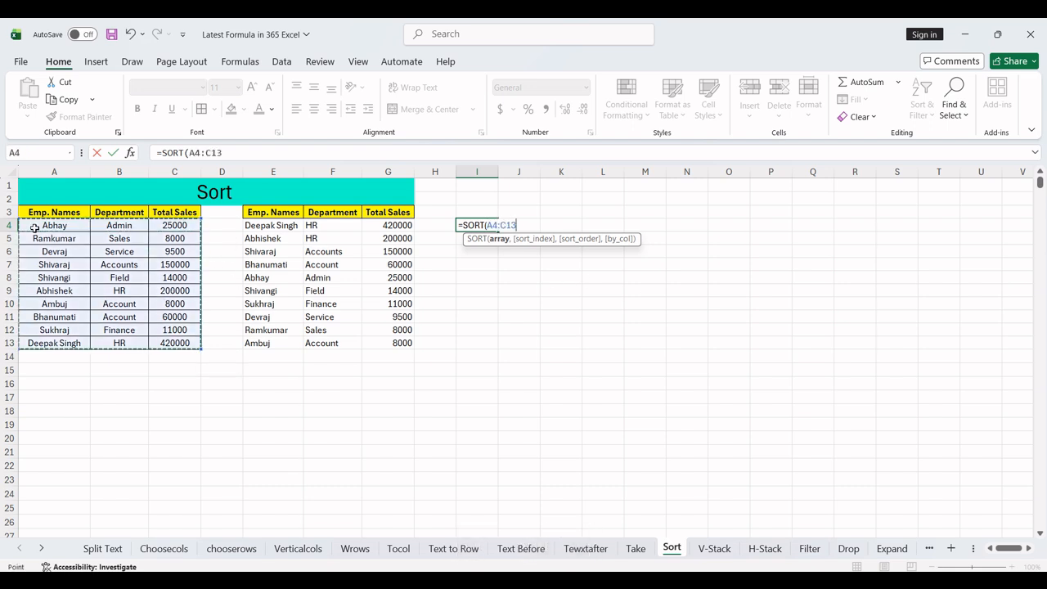
type(",")
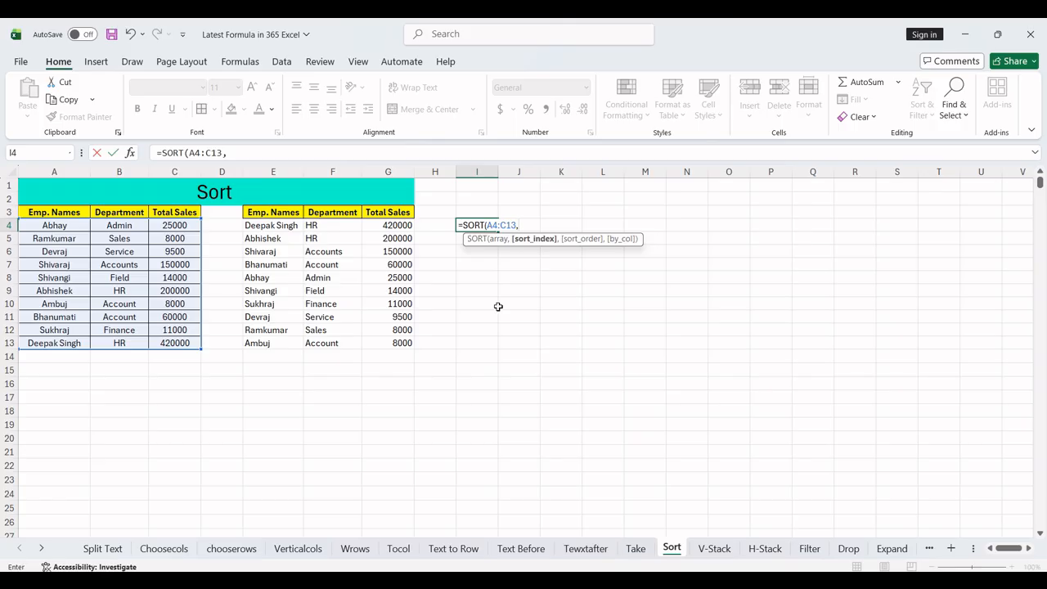
type("3,")
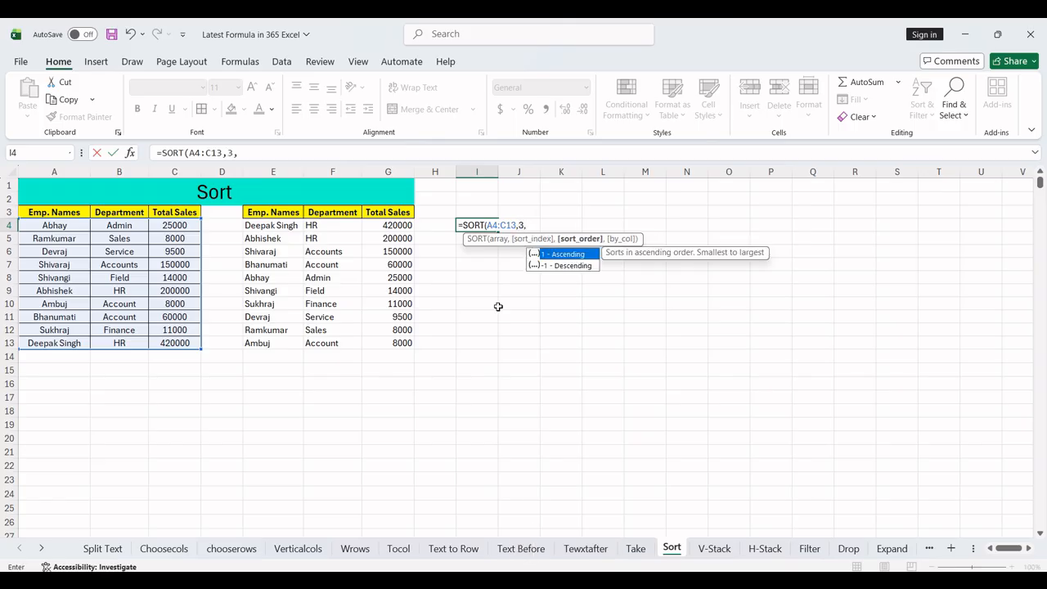
type("1)")
key("Return")
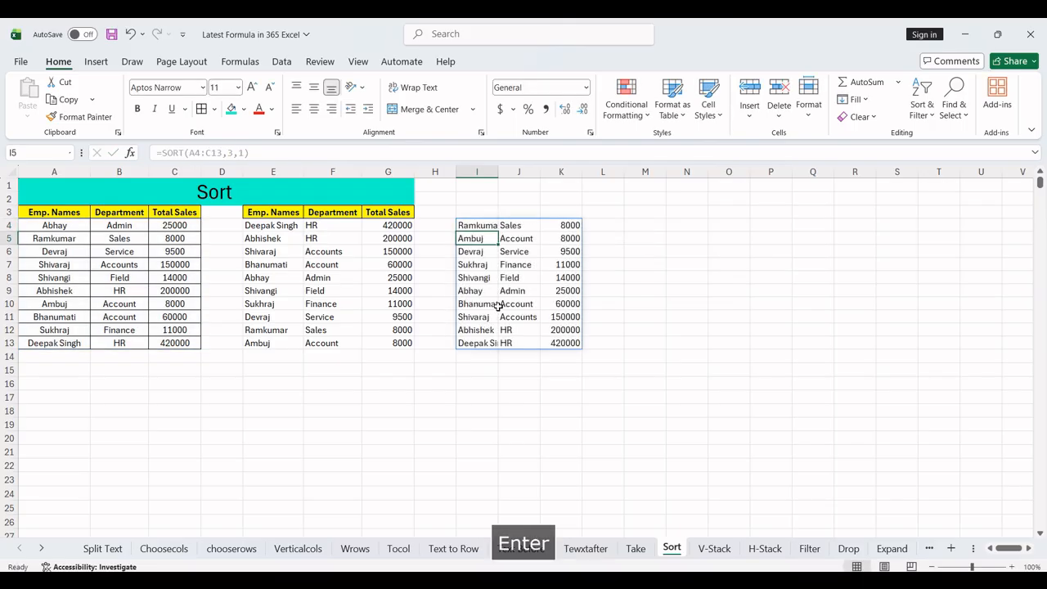
Copy the headers Emp. Names, Department and Total Sales from E3:G3 and paste them starting at I3
left_click(586, 223)
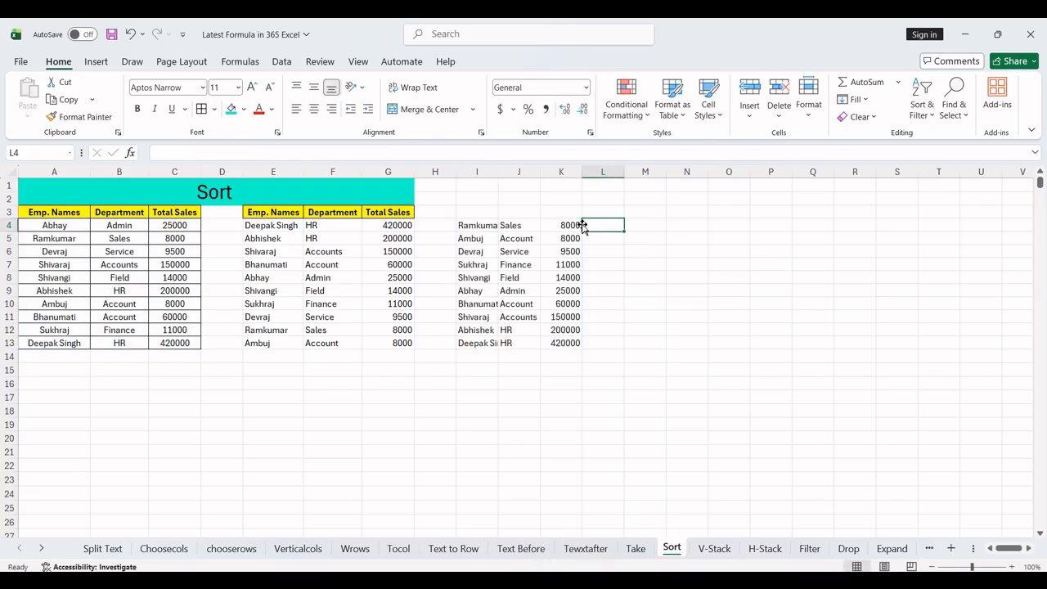
left_click(569, 239)
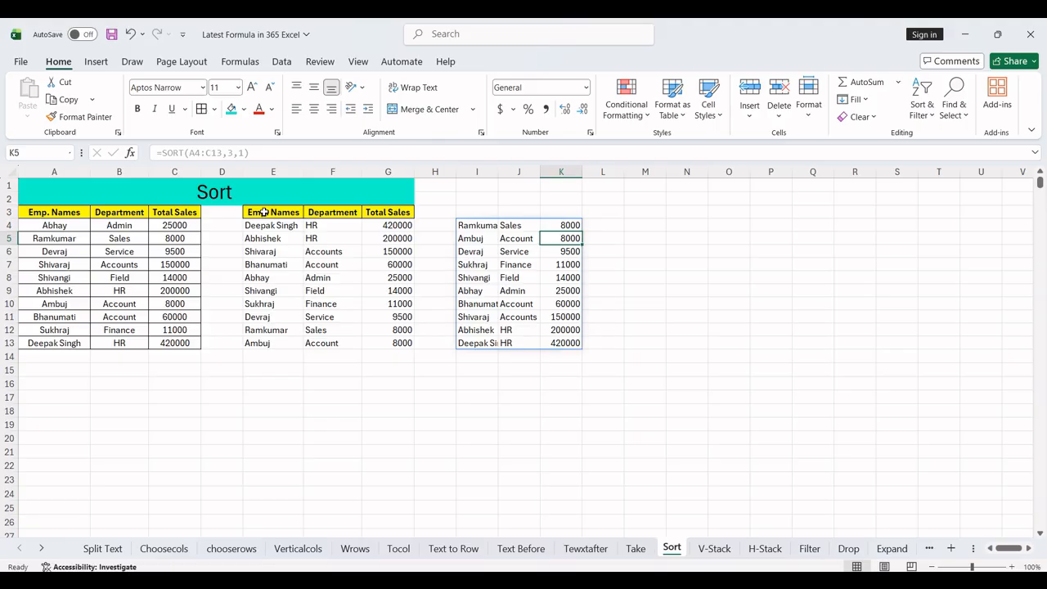
left_click_drag(264, 212, 370, 211)
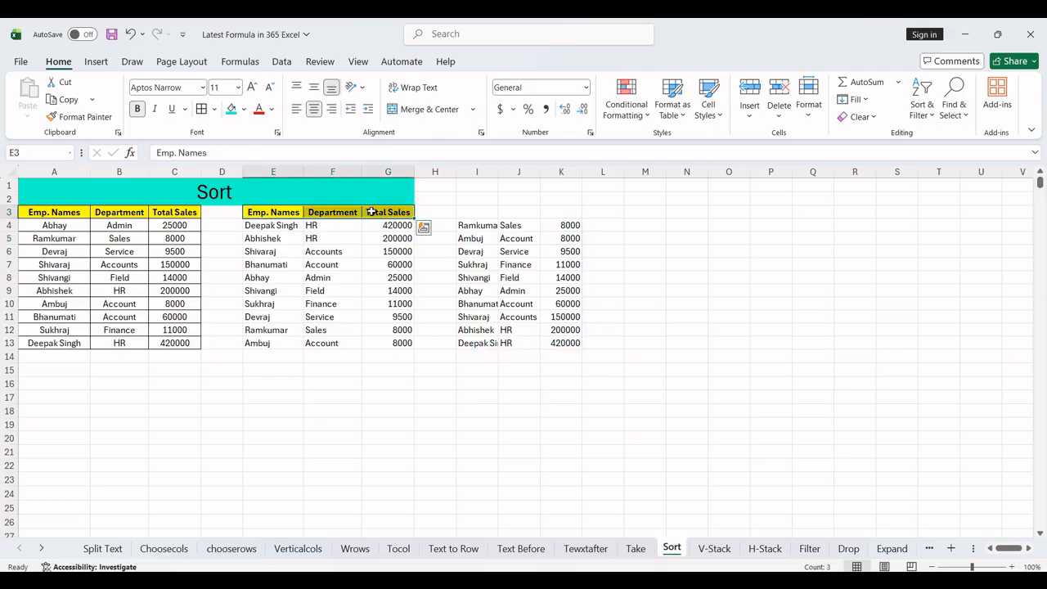
key("ctrl+c")
left_click(480, 199)
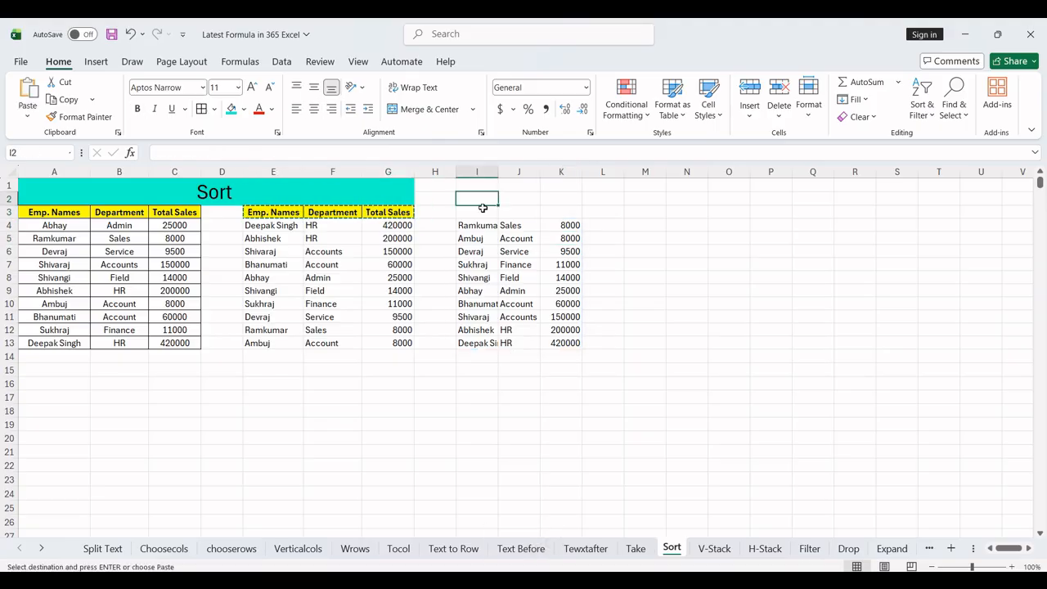
left_click(482, 212)
key("ctrl+v")
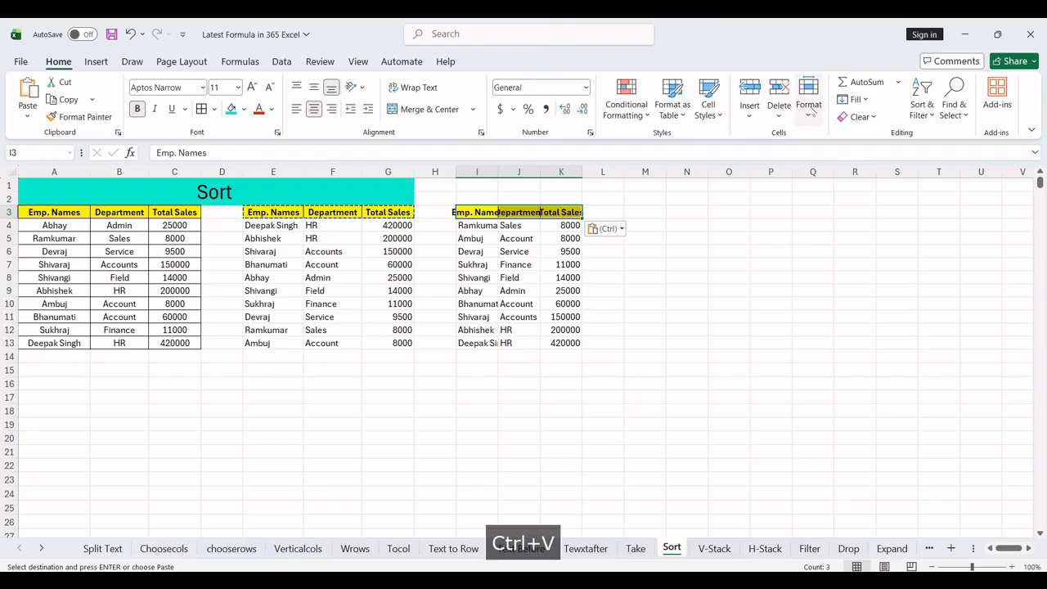
AutoFit the column widths of the pasted headers in I3:K3
left_click(809, 107)
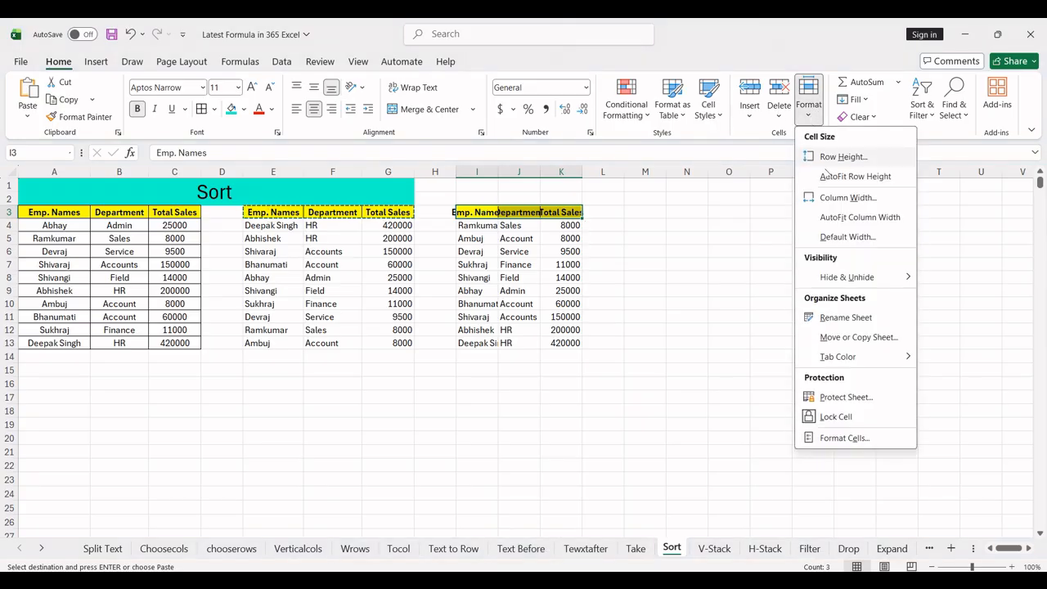
left_click(859, 217)
left_click(270, 384)
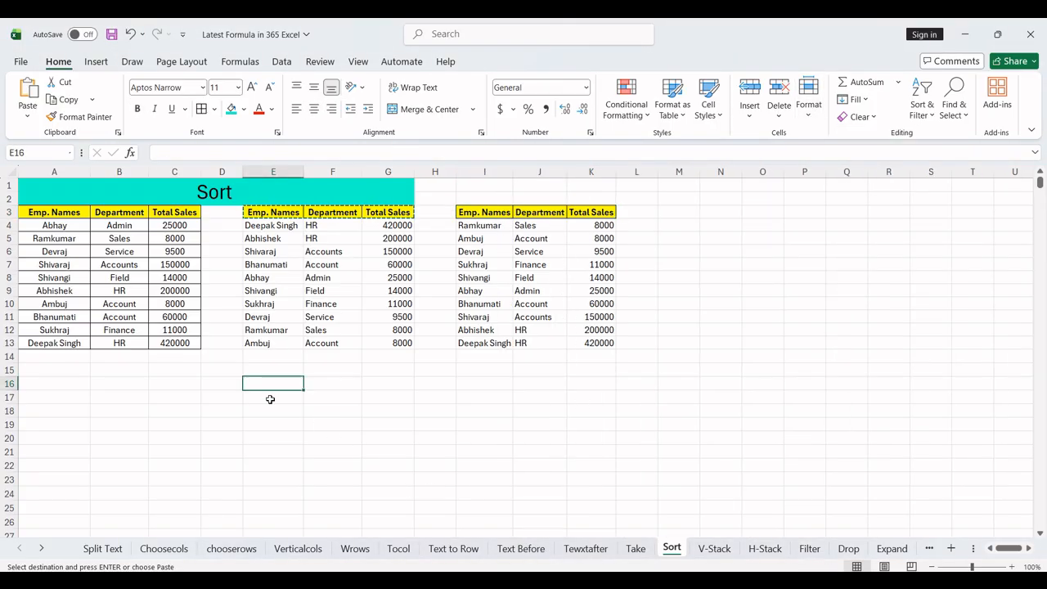
Paste the copied headers Emp. Names, Department and Total Sales starting at E17
left_click(270, 398)
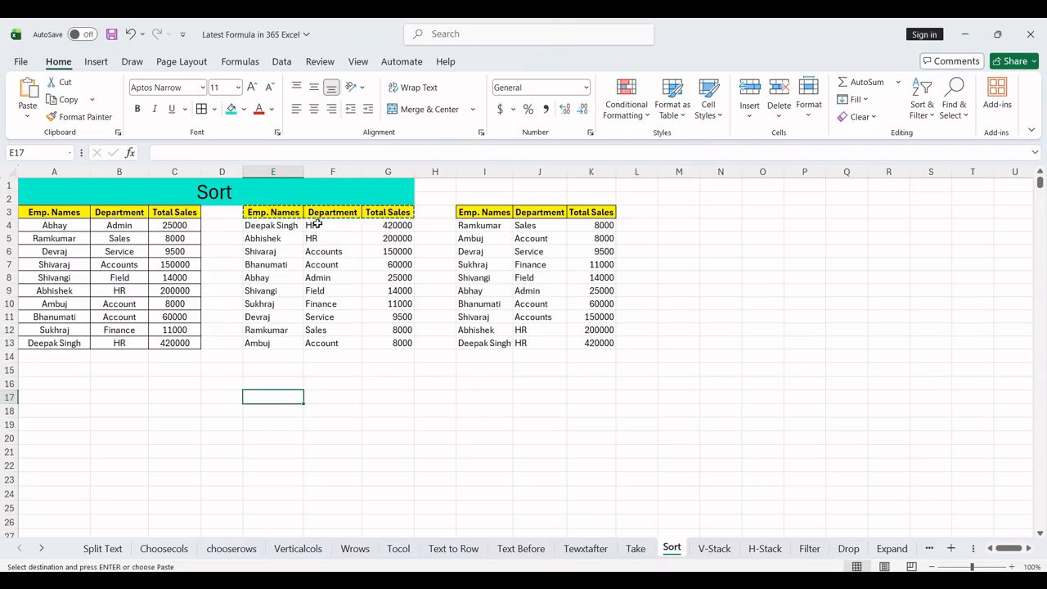
key("ctrl+v")
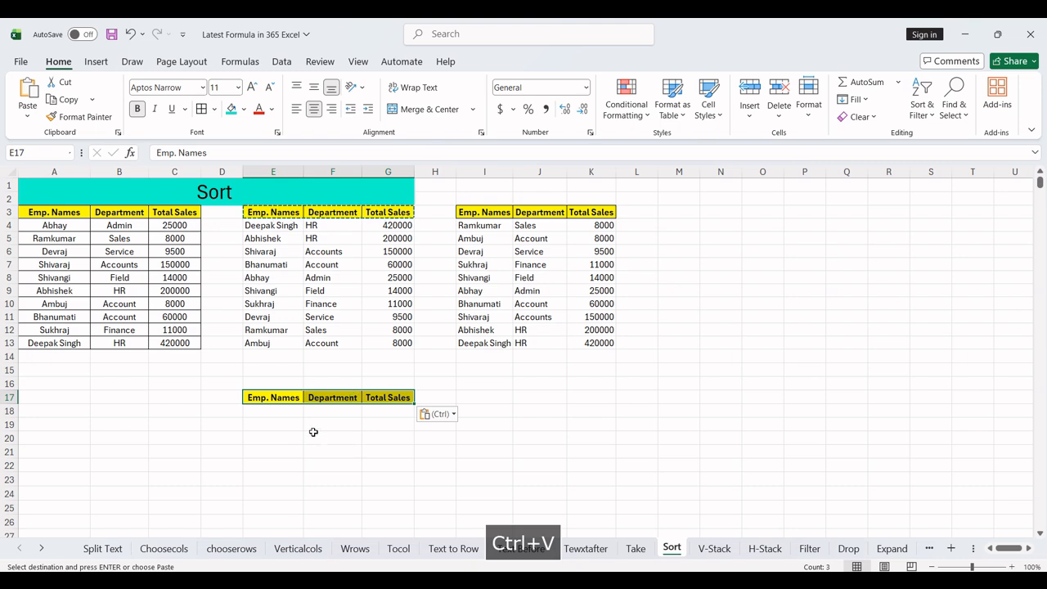
key("Escape")
Enter =SORTBY(A4:C13,B4:B13,1) in E18 to list the employees by Department in ascending order
left_click(270, 411)
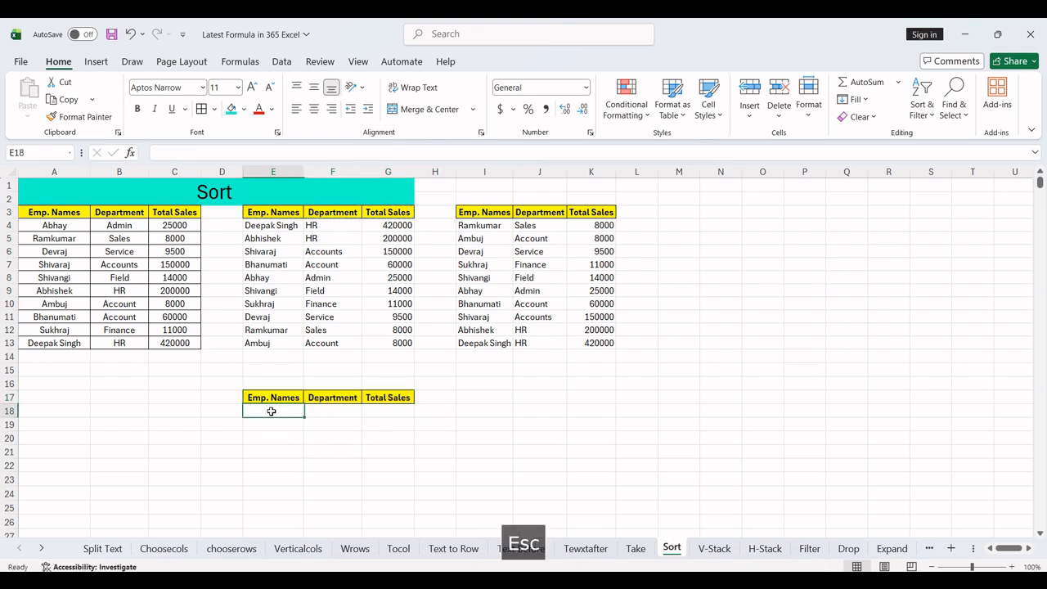
type("=sort")
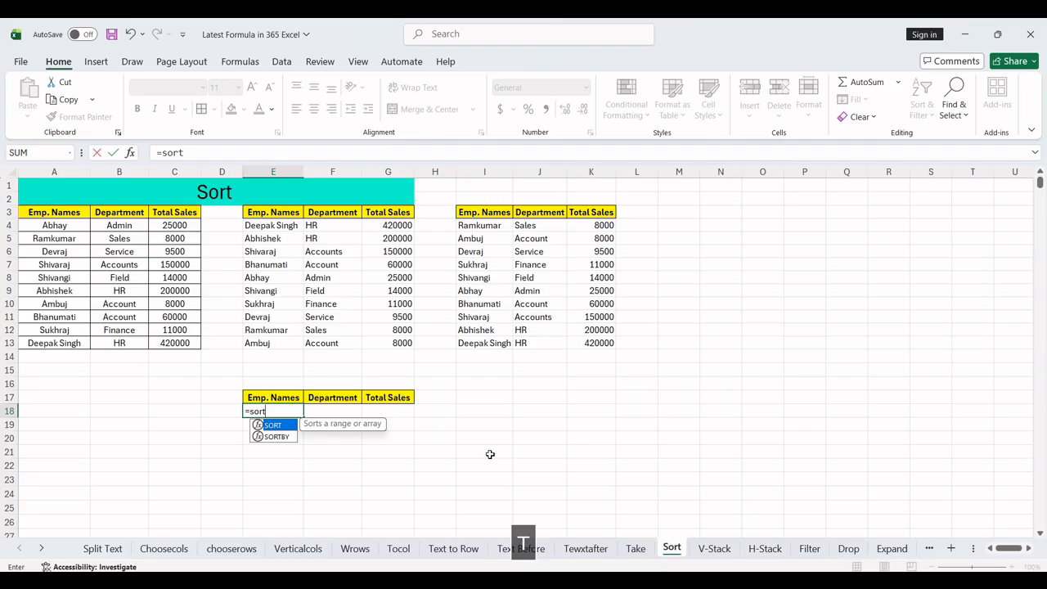
key("Down")
key("Tab")
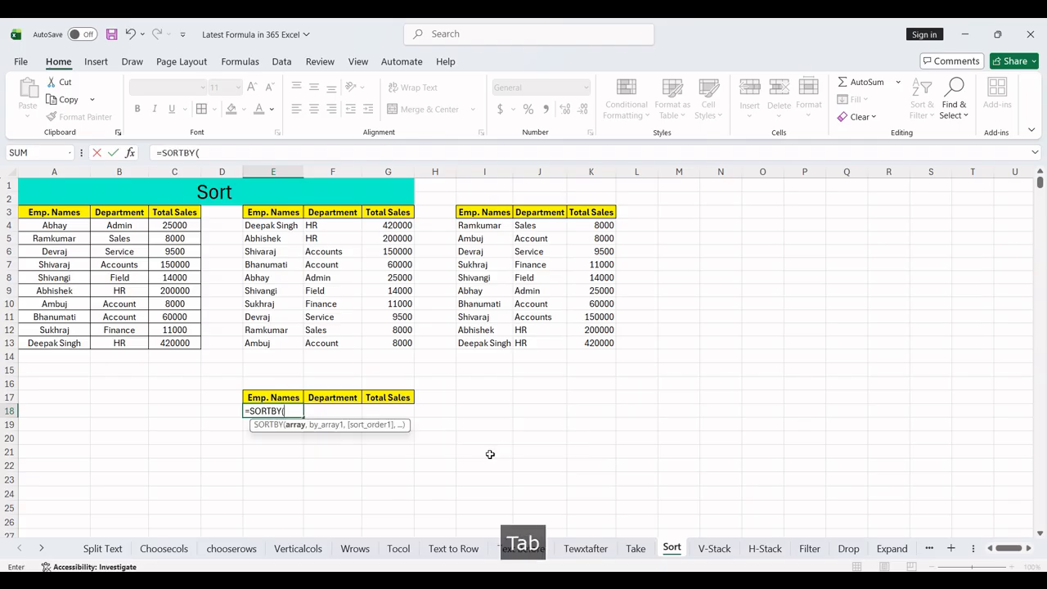
left_click(52, 226)
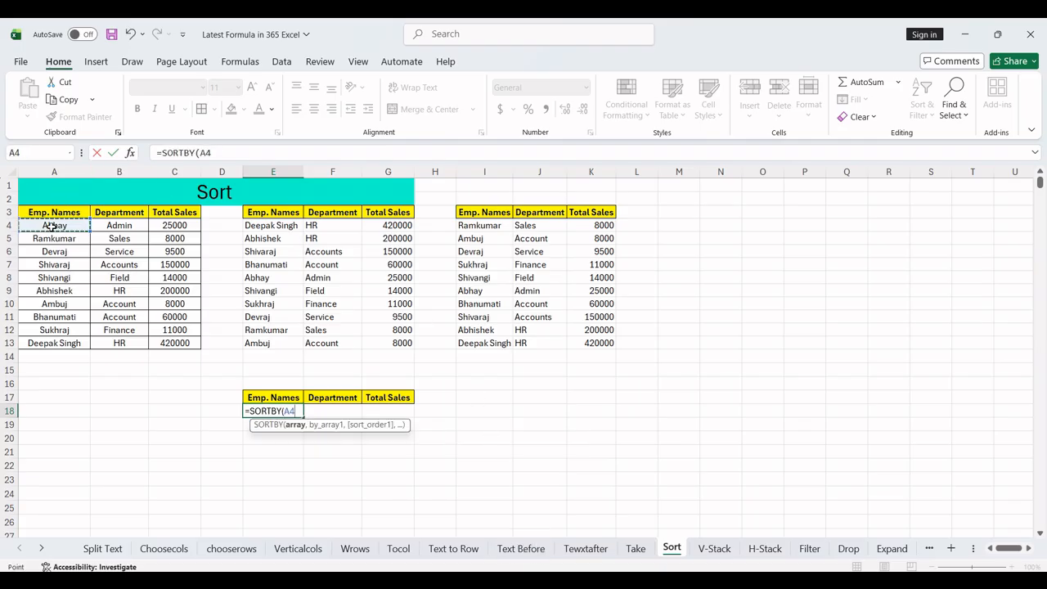
key("ctrl+shift+Right")
key("ctrl+shift+Down")
type(",")
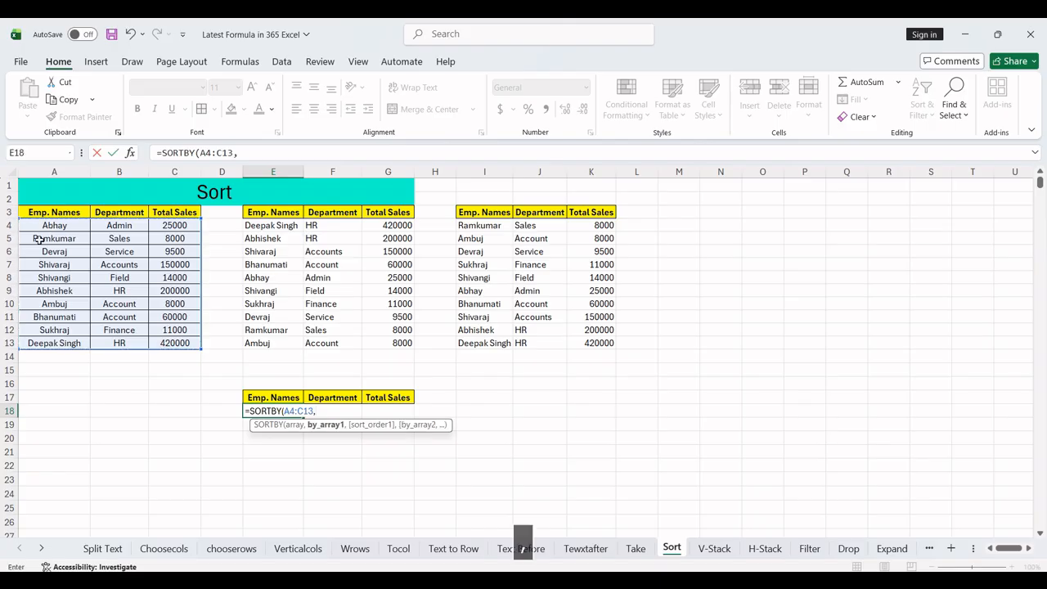
left_click(133, 225)
key("ctrl+shift+Down")
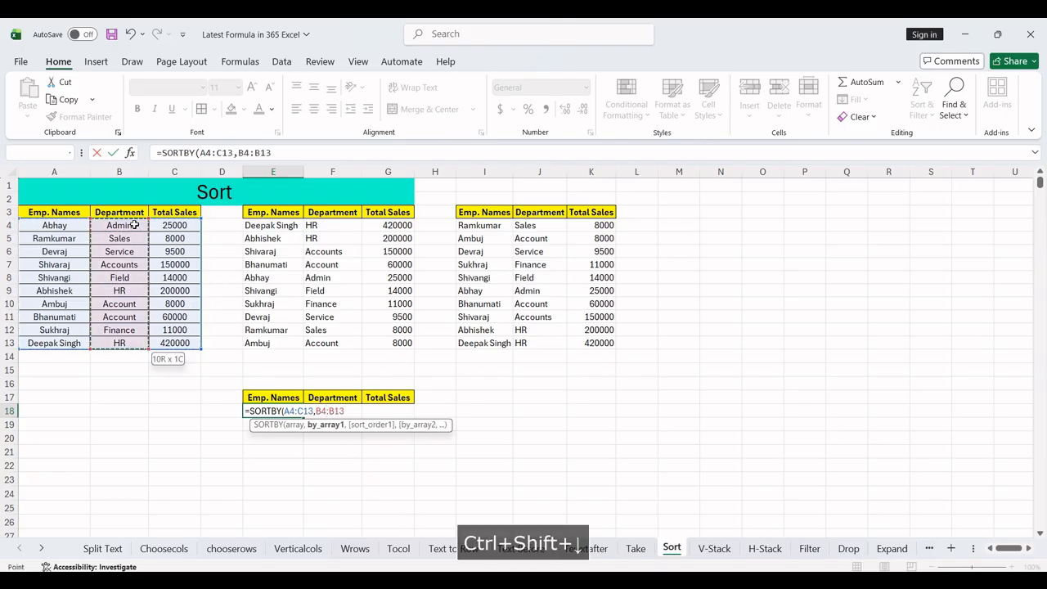
type(",")
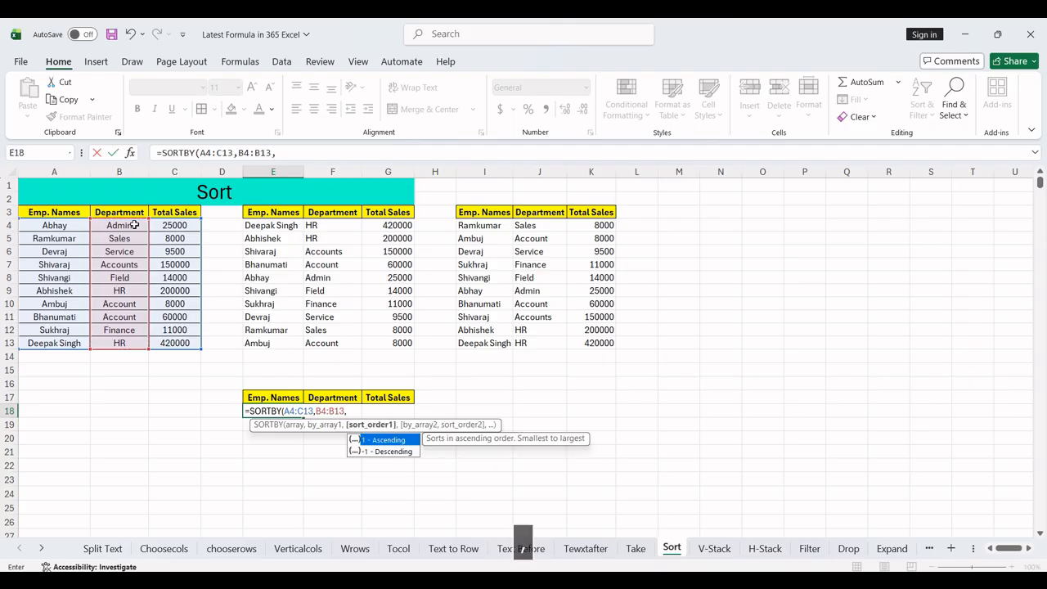
type("1")
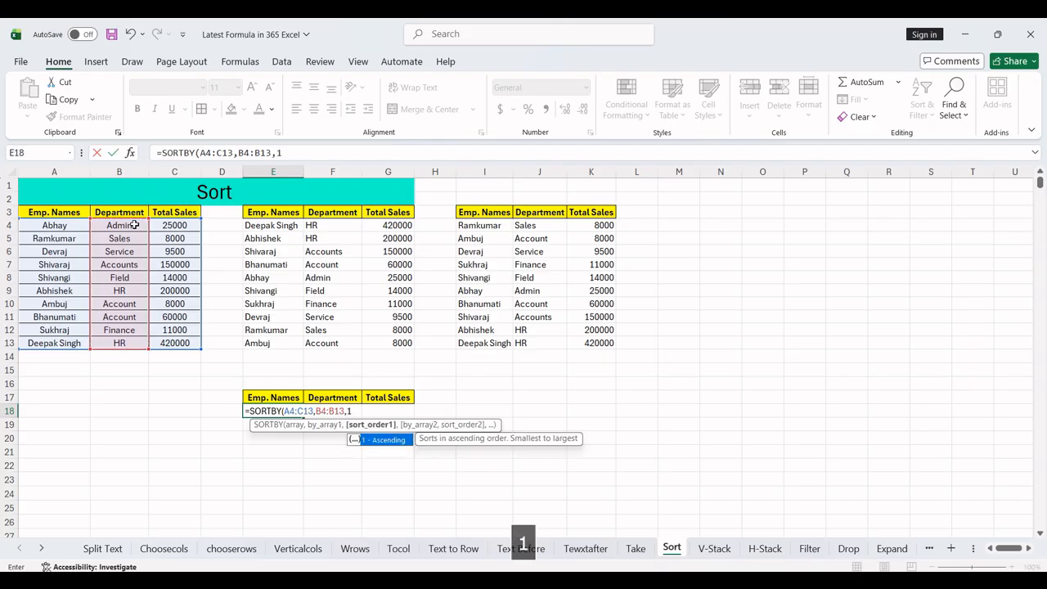
type(")")
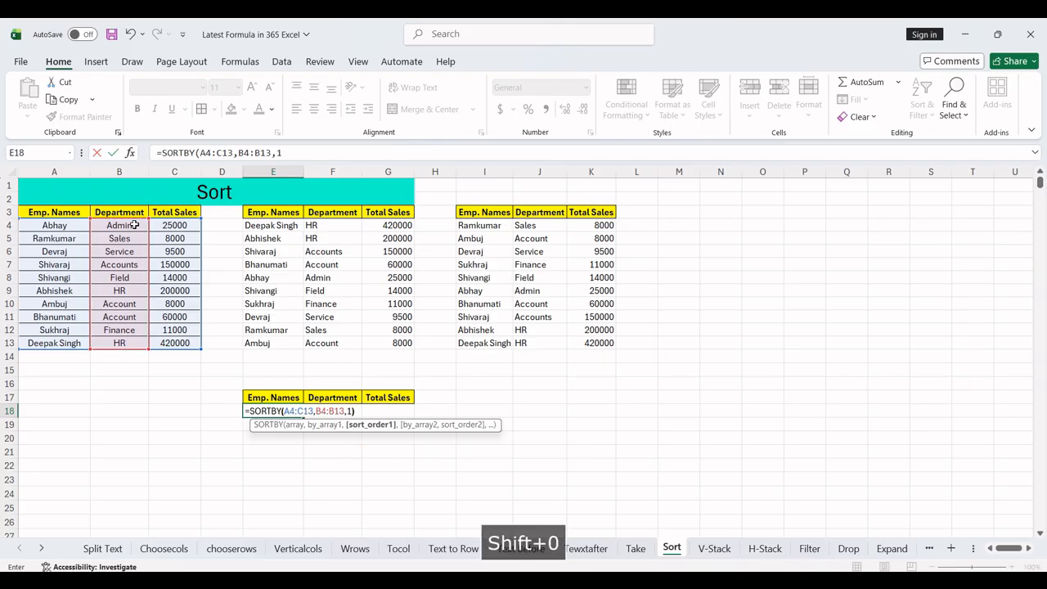
key("Return")
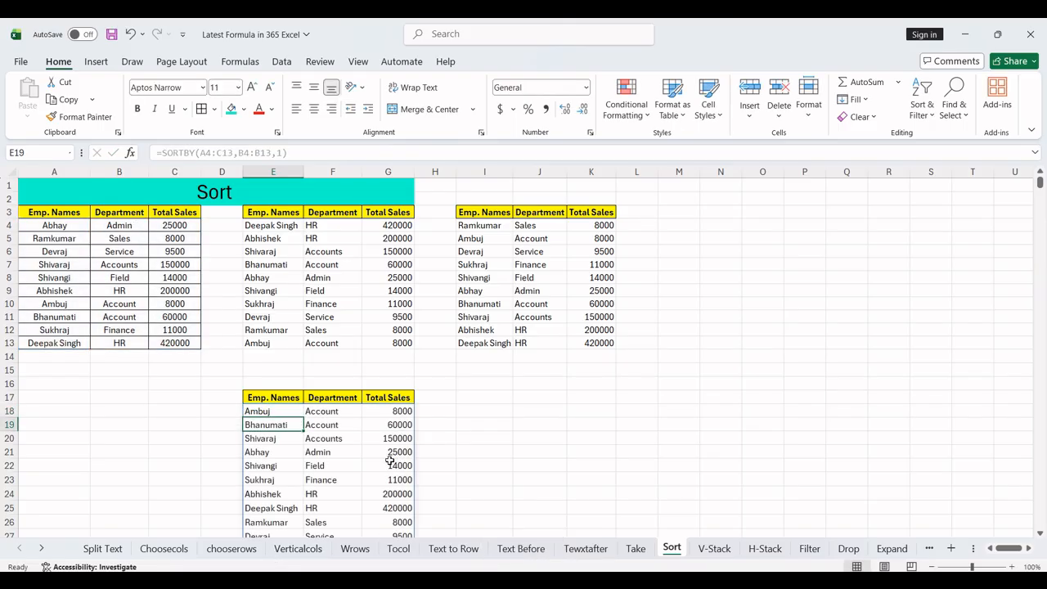
Go through the Department entries of the SORTBY list in F18:F27 to examine their order
double_click(339, 411)
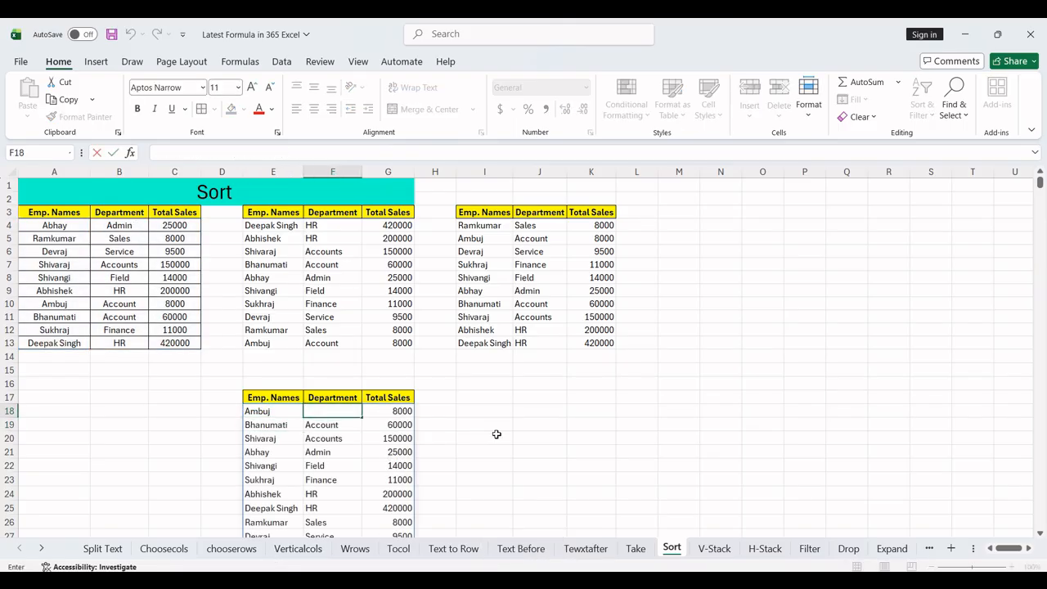
key("Return")
key("Up")
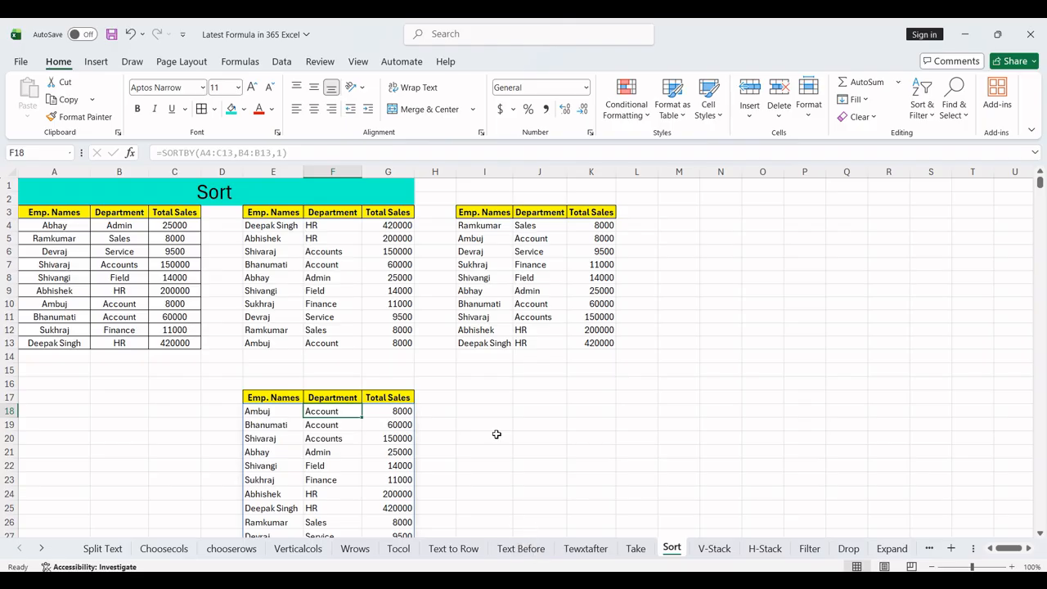
key("Down")
key("Down")
key("Down")
key("Down")
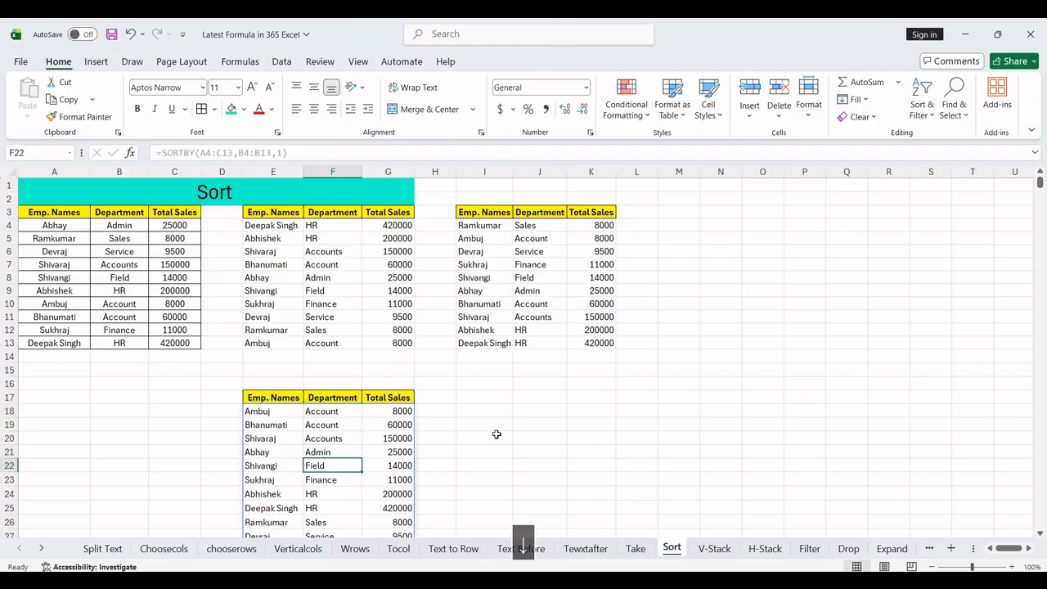
key("Up")
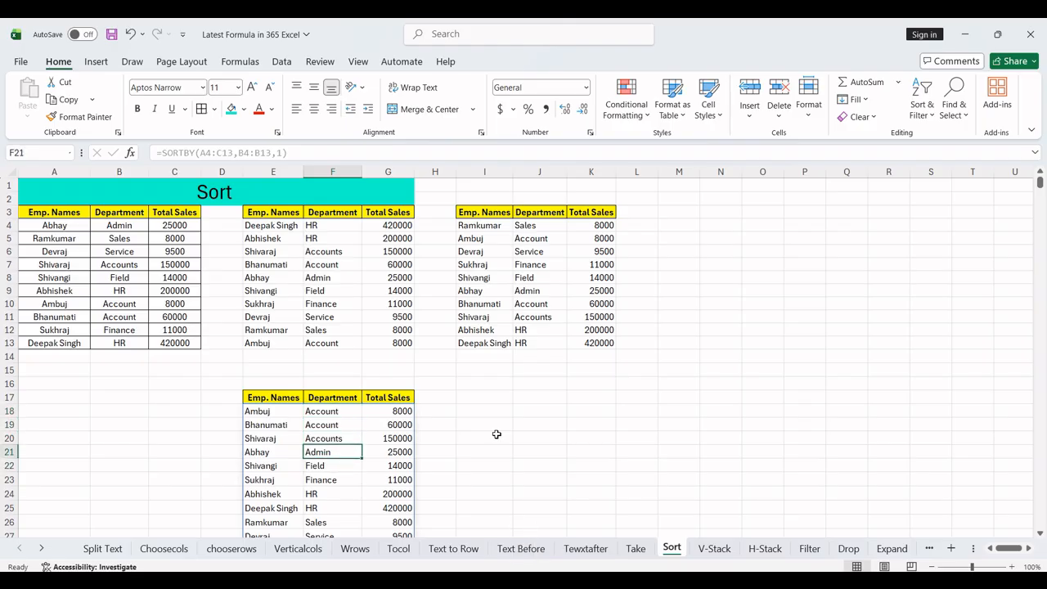
key("Down")
key("Down")
key("Down")
key("Down")
key("Down")
key("Down")
key("Down")
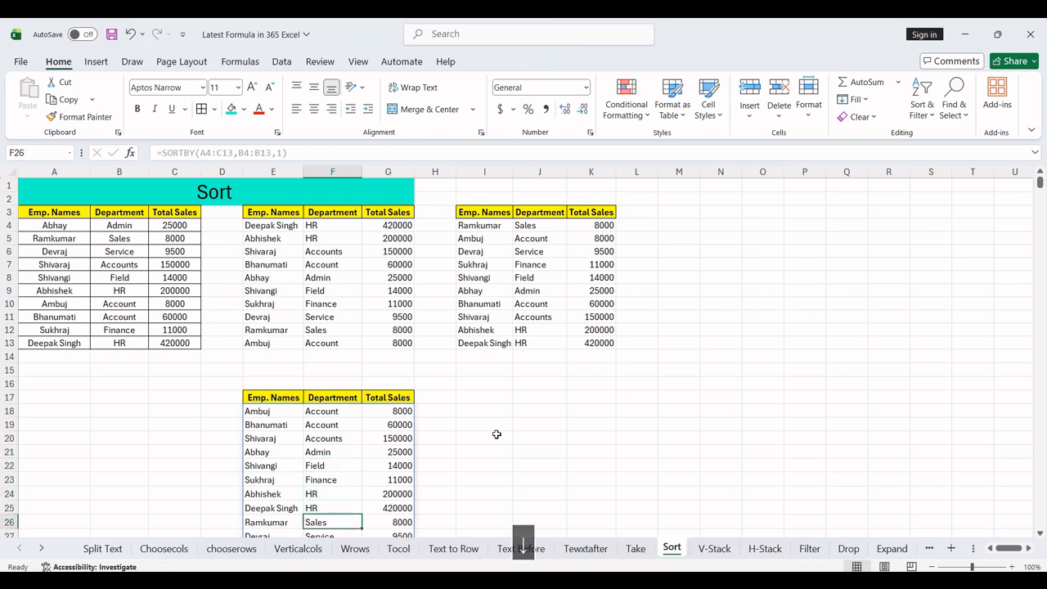
key("Up")
key("Up")
key("Up")
key("Up")
key("Up")
key("Up")
key("Up")
key("Up")
key("Up")
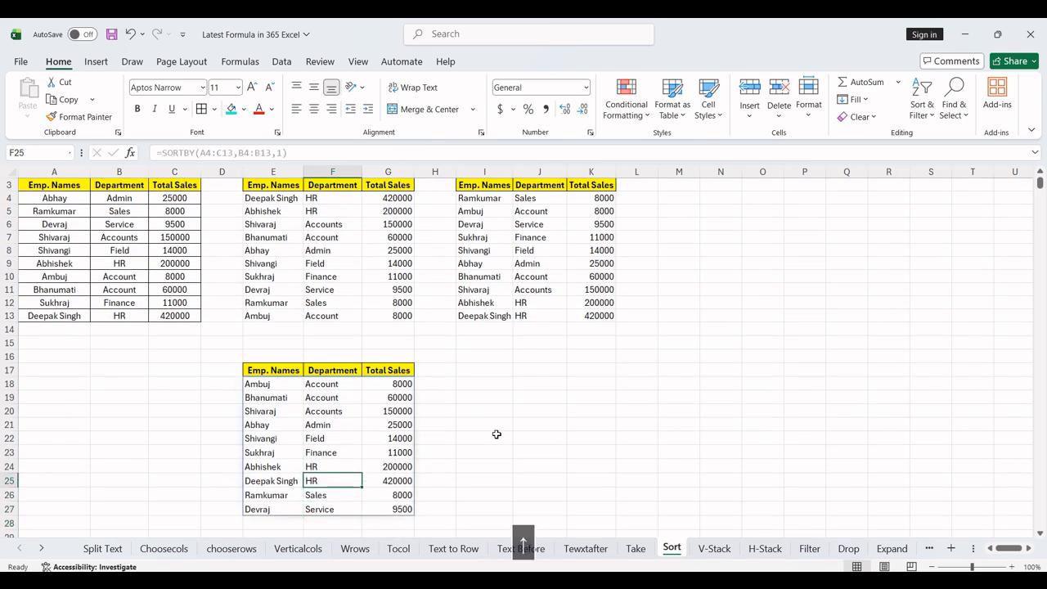
key("Down")
key("Down")
key("Down")
key("Down")
key("Down")
key("Down")
key("Down")
key("Down")
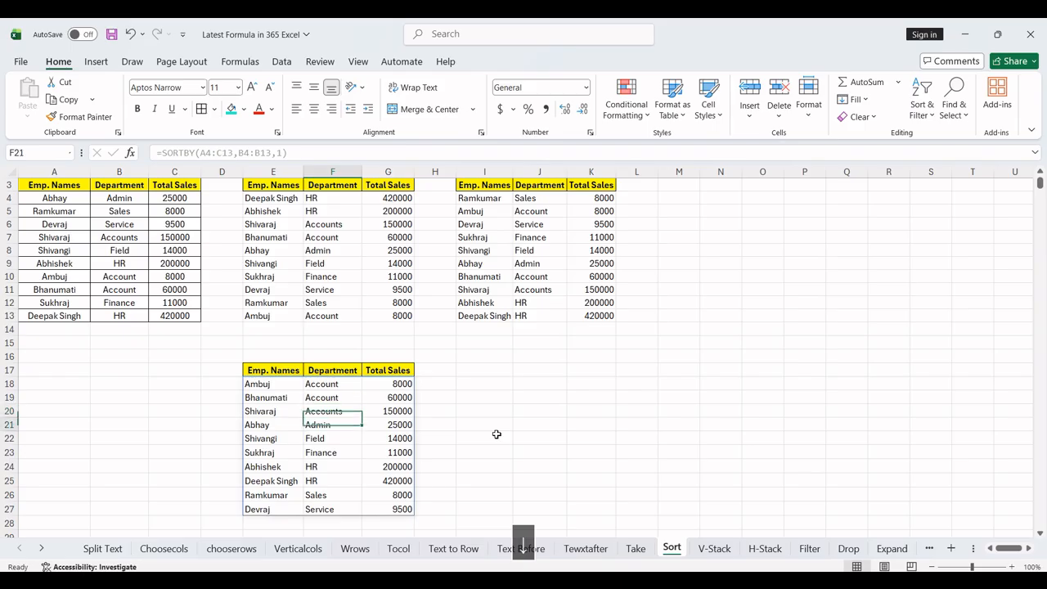
key("Down")
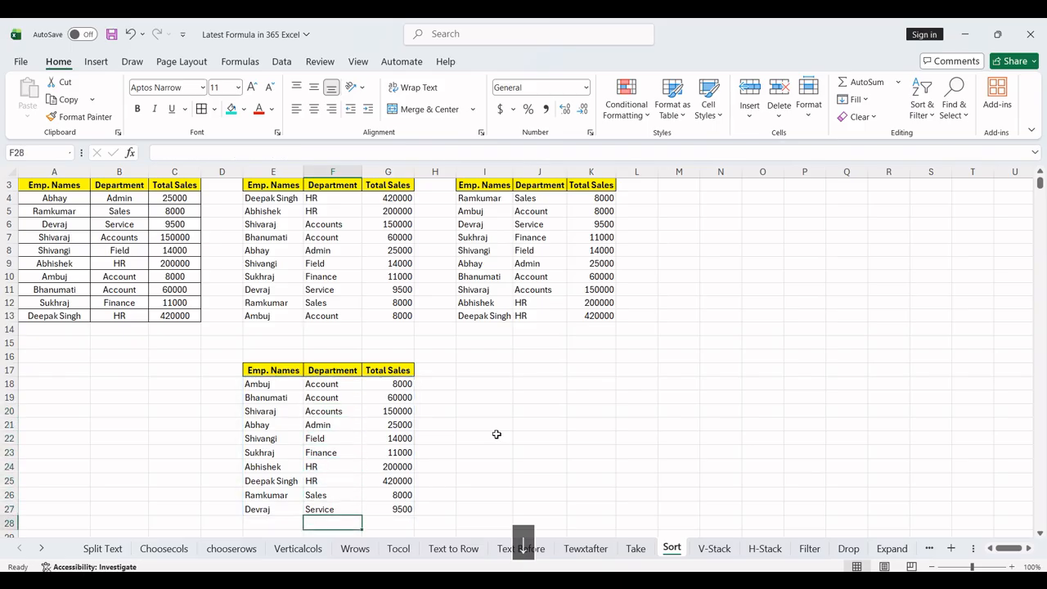
On the V-Stack sheet, enter =VSTACK(A4:C8,E4:G8) in A11 to stack the two tables' data rows vertically
left_click(718, 546)
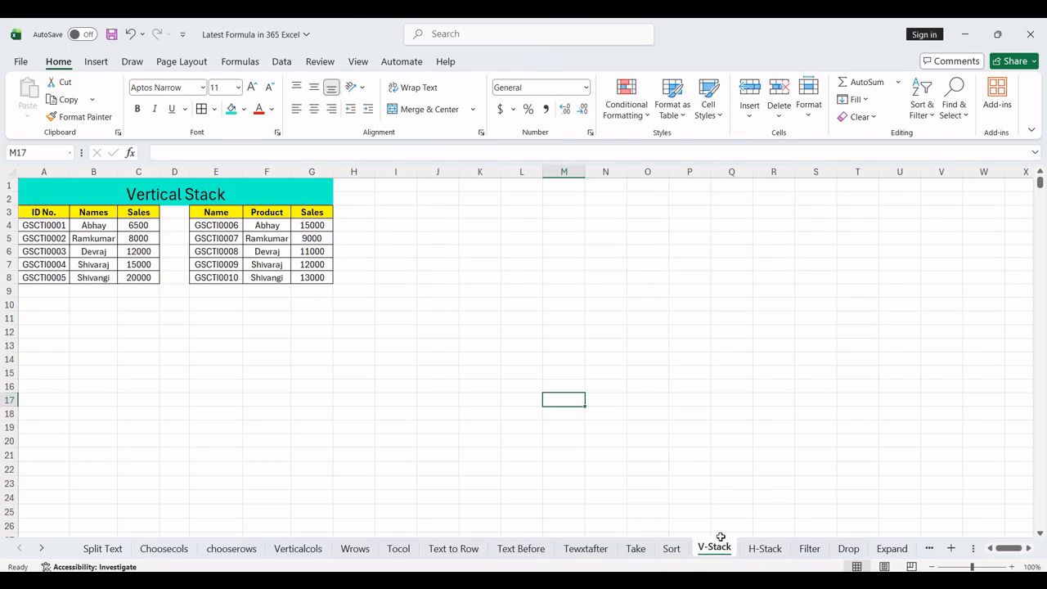
left_click(44, 319)
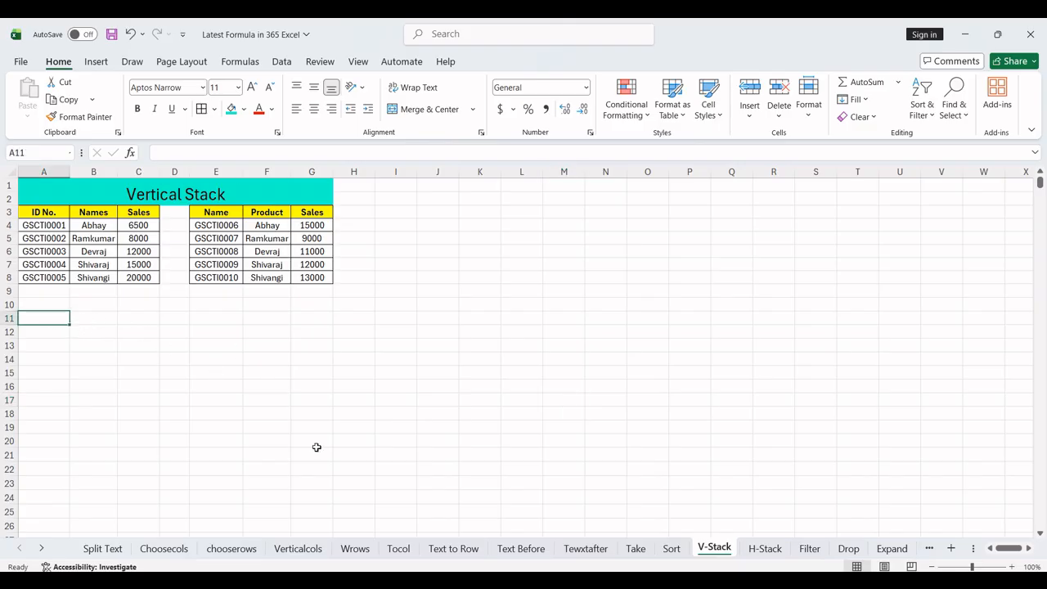
type("=")
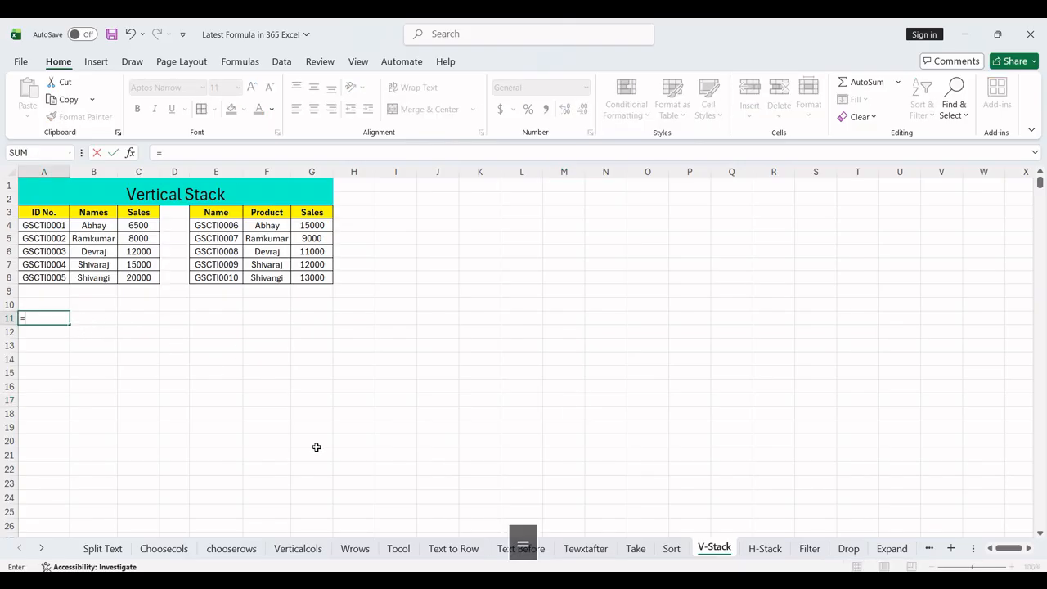
type("vsta")
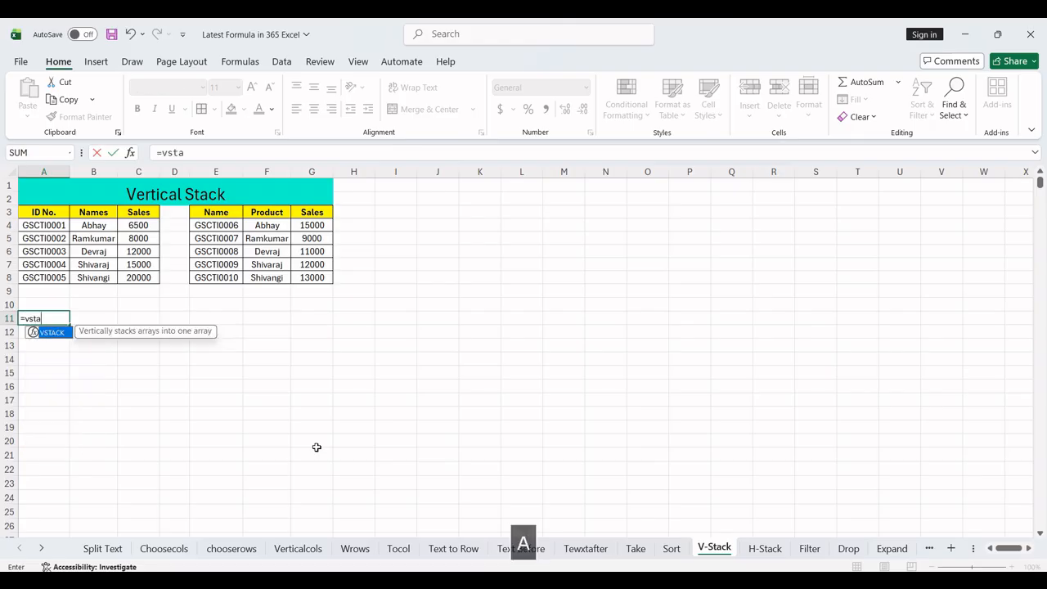
key("Tab")
left_click(45, 223)
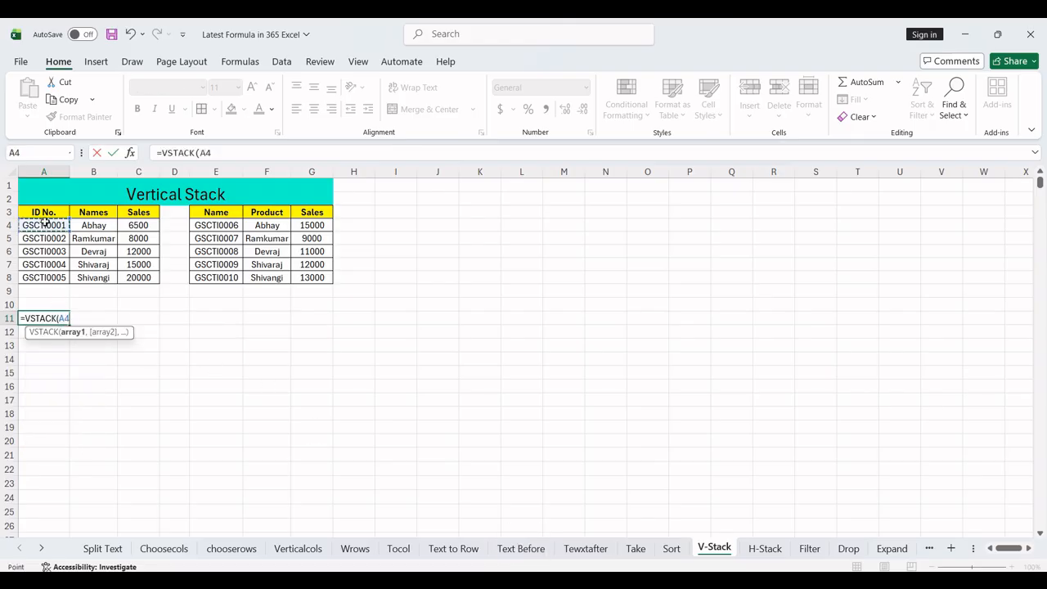
left_click_drag(45, 223, 127, 274)
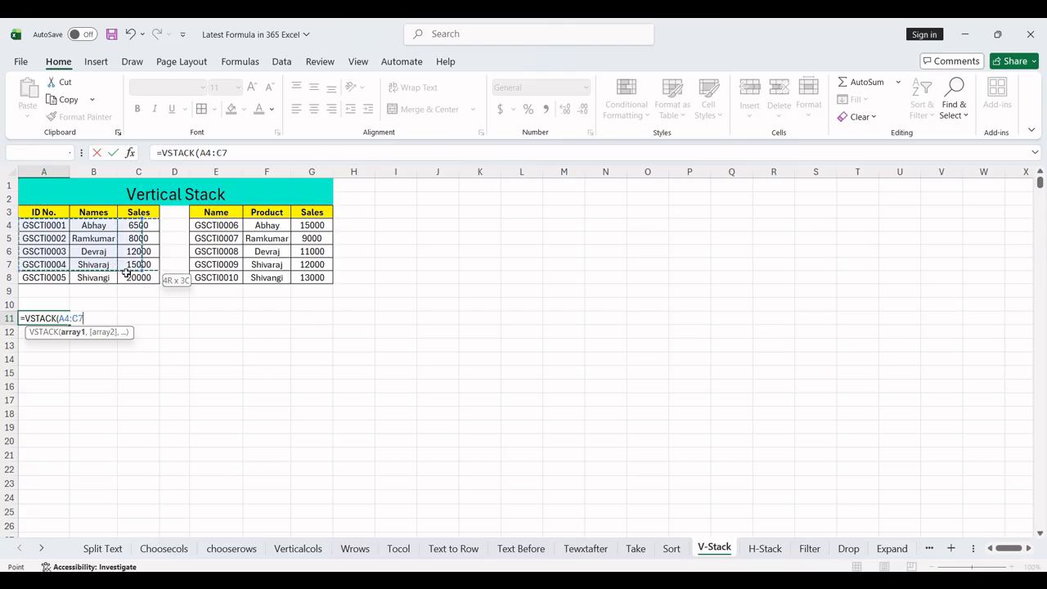
left_click(130, 278)
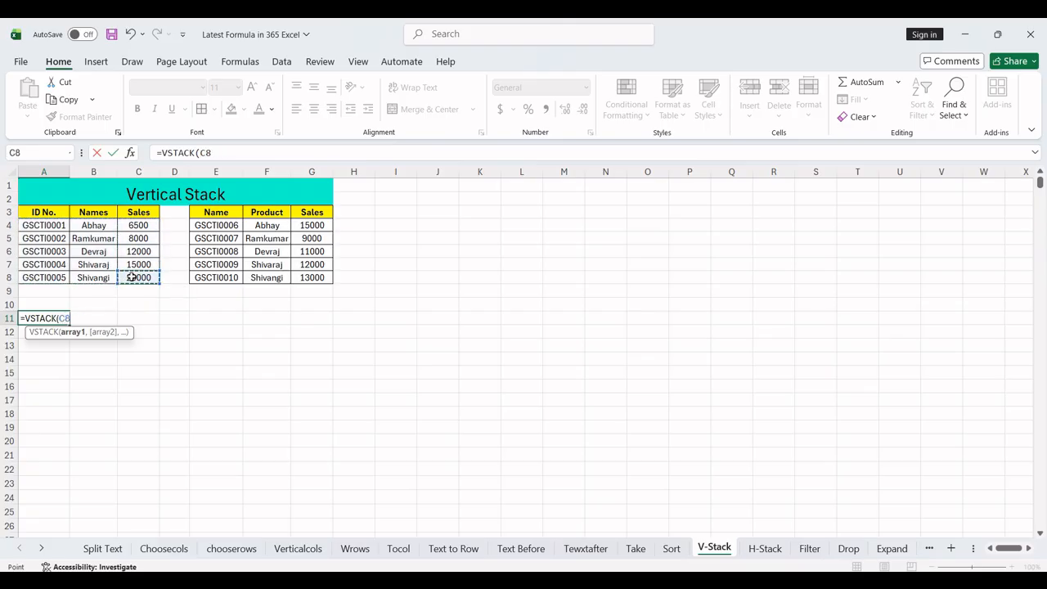
key("shift+Left")
key("shift+Left")
key("shift+Up")
key("shift+Up")
key("shift+Up")
key("shift+Up")
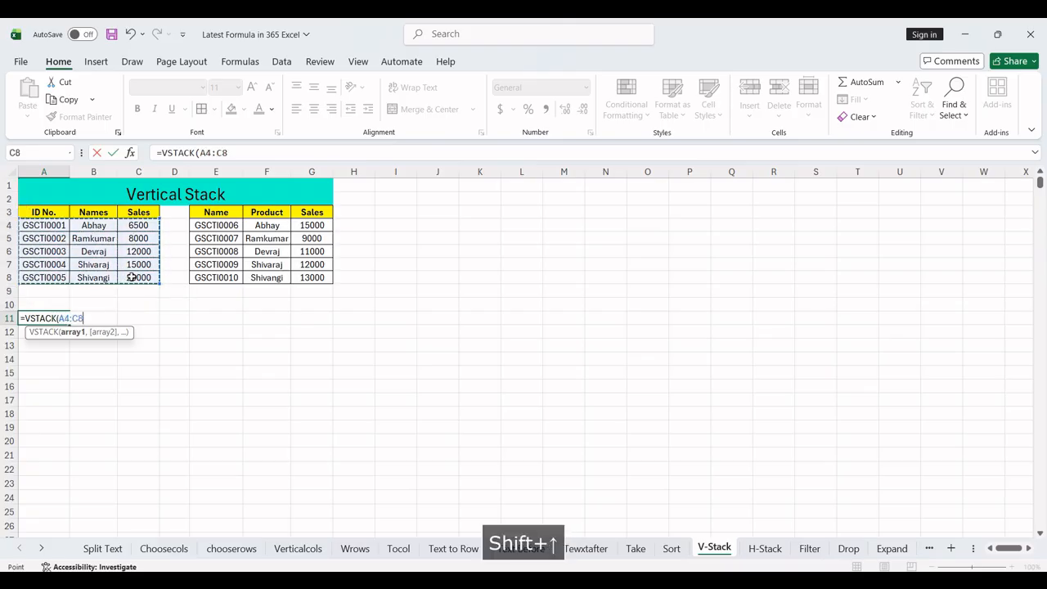
type(",")
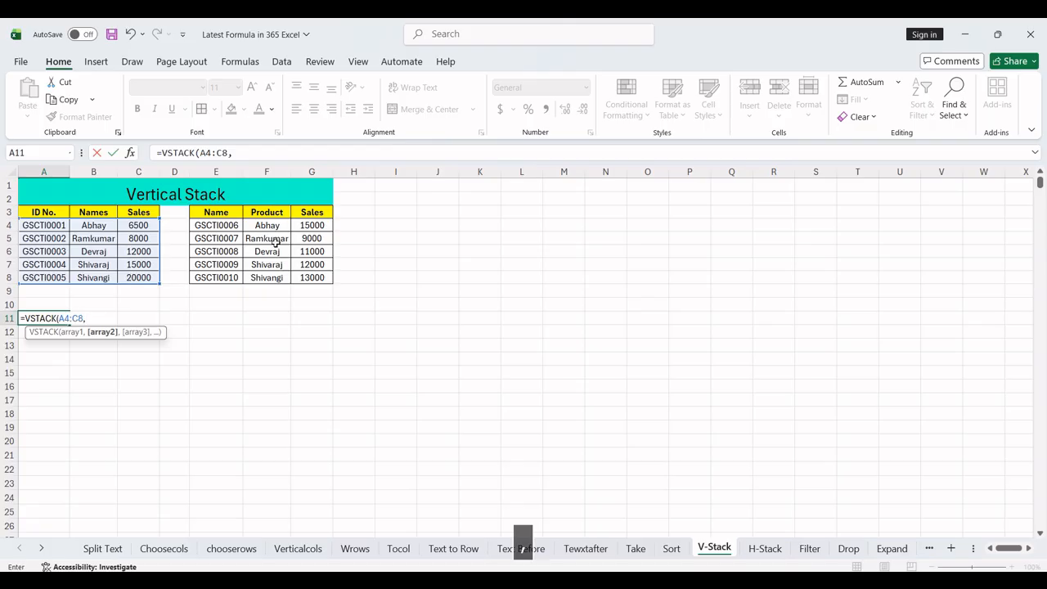
left_click(211, 226)
key("shift+Right")
key("shift+Right")
key("shift+Down")
key("shift+Down")
key("shift+Down")
key("shift+Down")
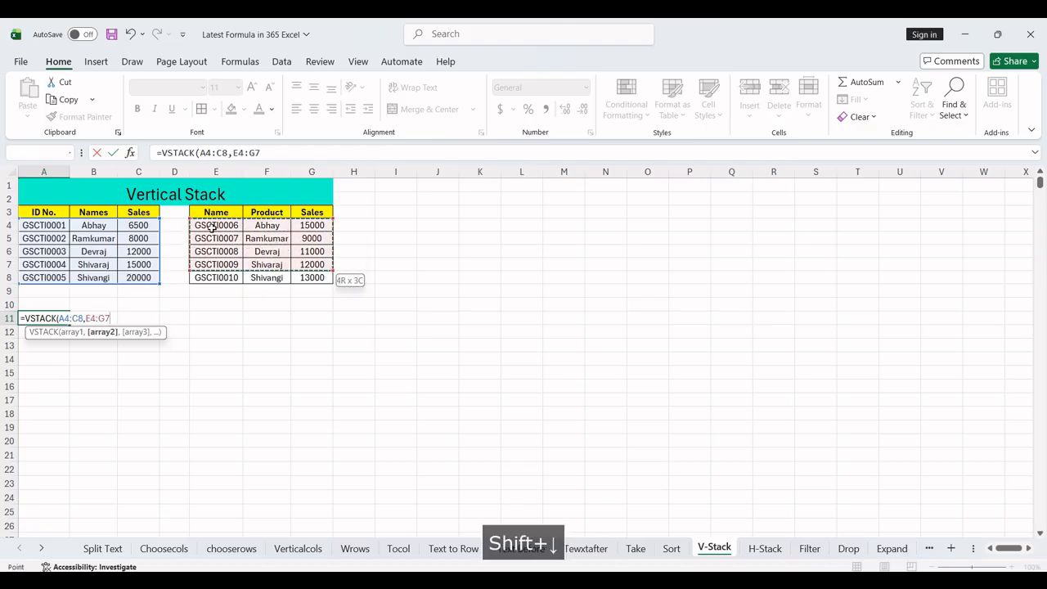
type(")")
key("Return")
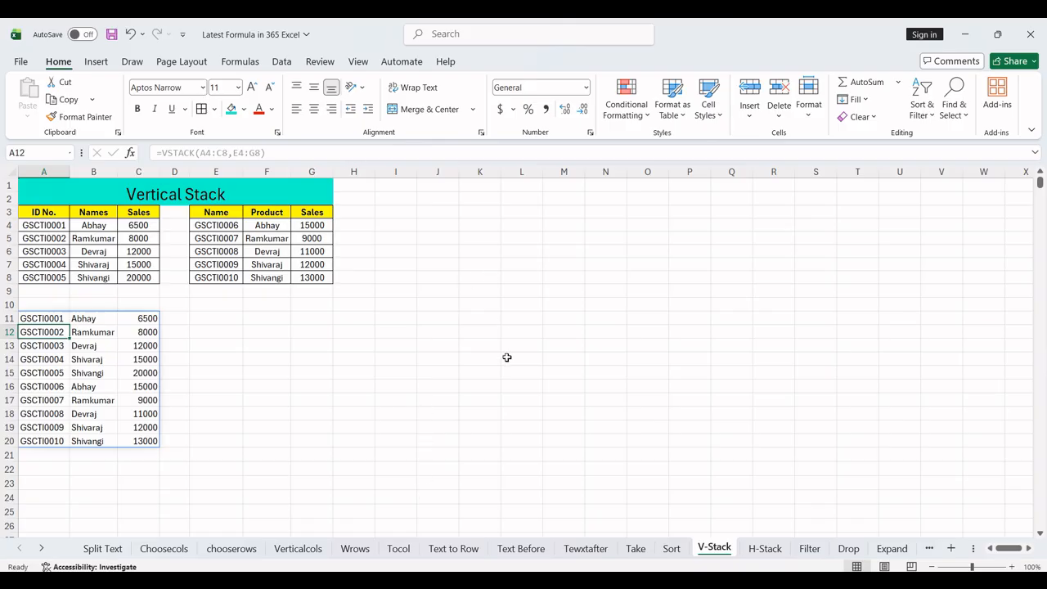
Switch to the H-Stack sheet and select cell A12 for the result
left_click(764, 548)
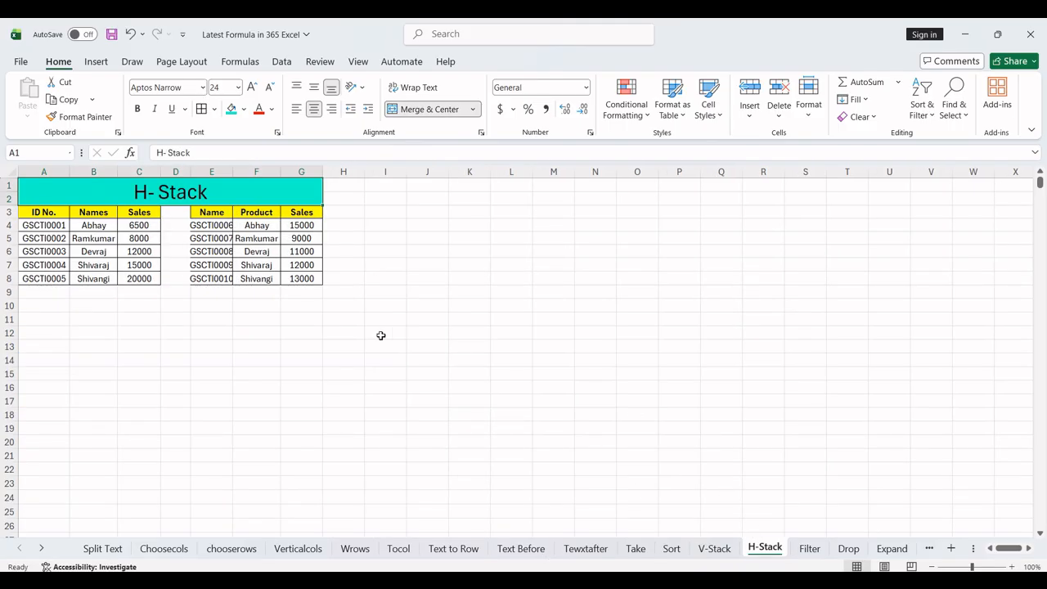
left_click(50, 331)
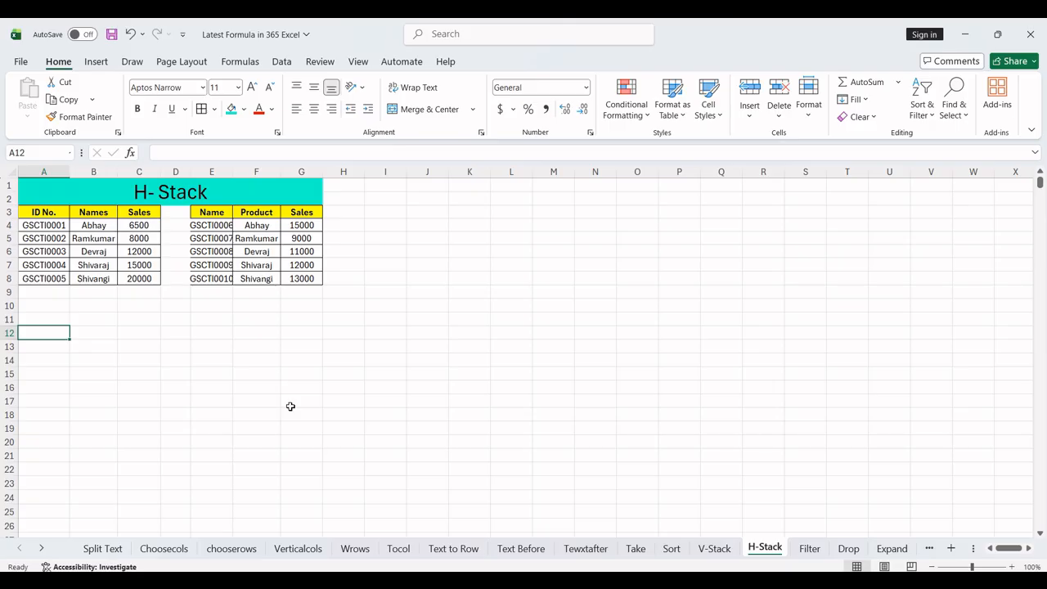
type("=")
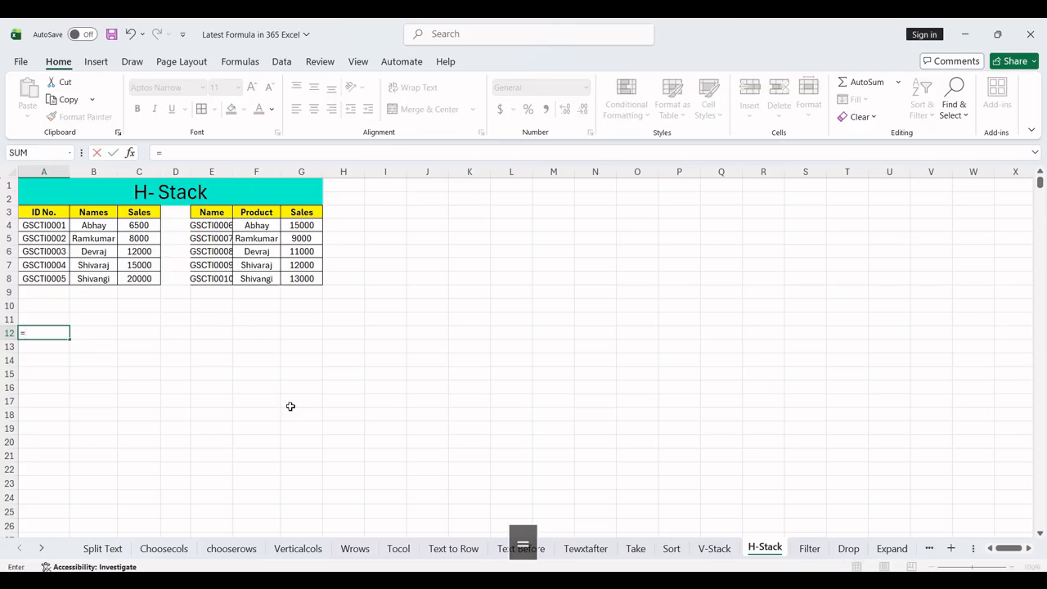
type("hsta")
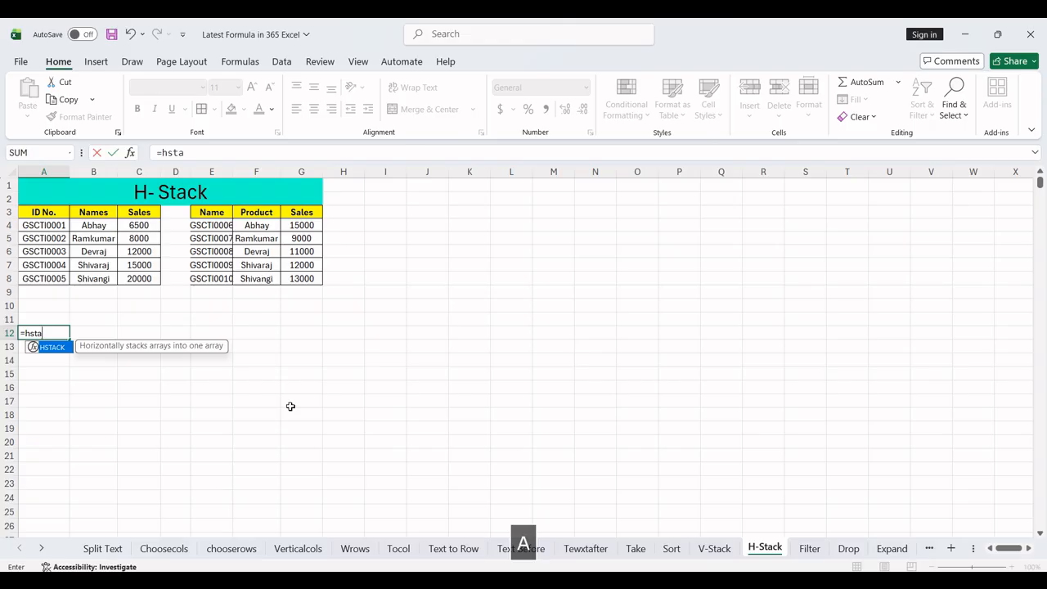
key("Tab")
left_click(47, 228)
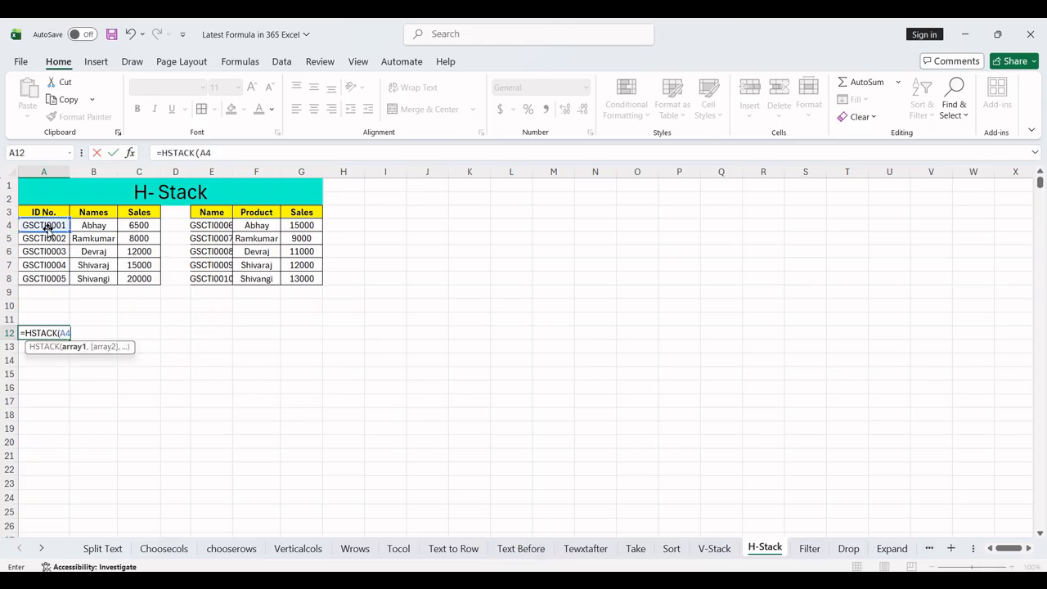
key("shift+Right")
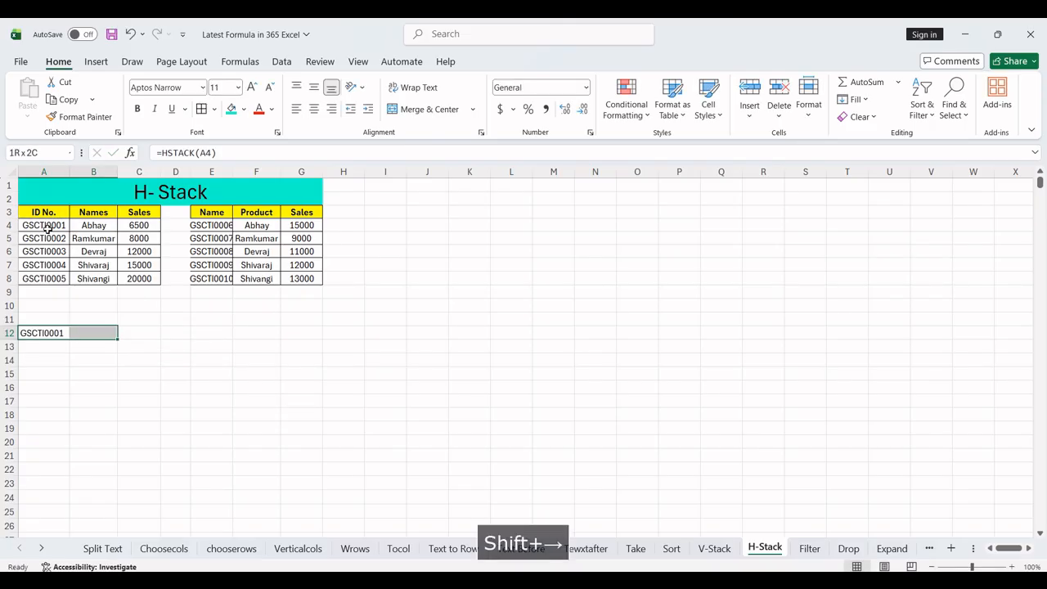
key("Left")
Enter =HSTACK(A4:C8,E4:G8) in A12 to place the two tables' data rows side by side
type("=")
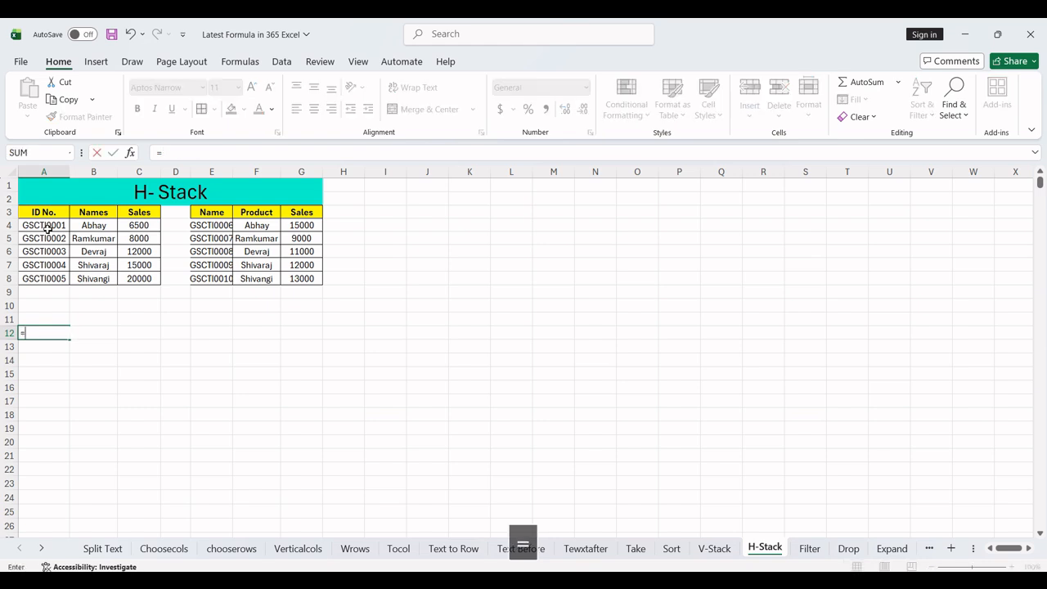
type("hsta")
key("Tab")
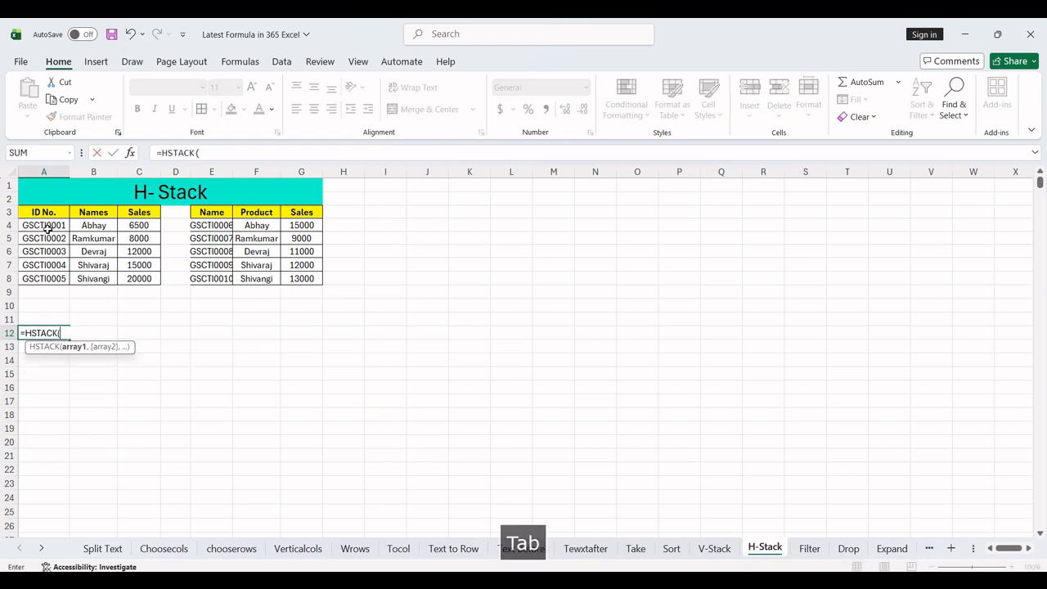
left_click(39, 226)
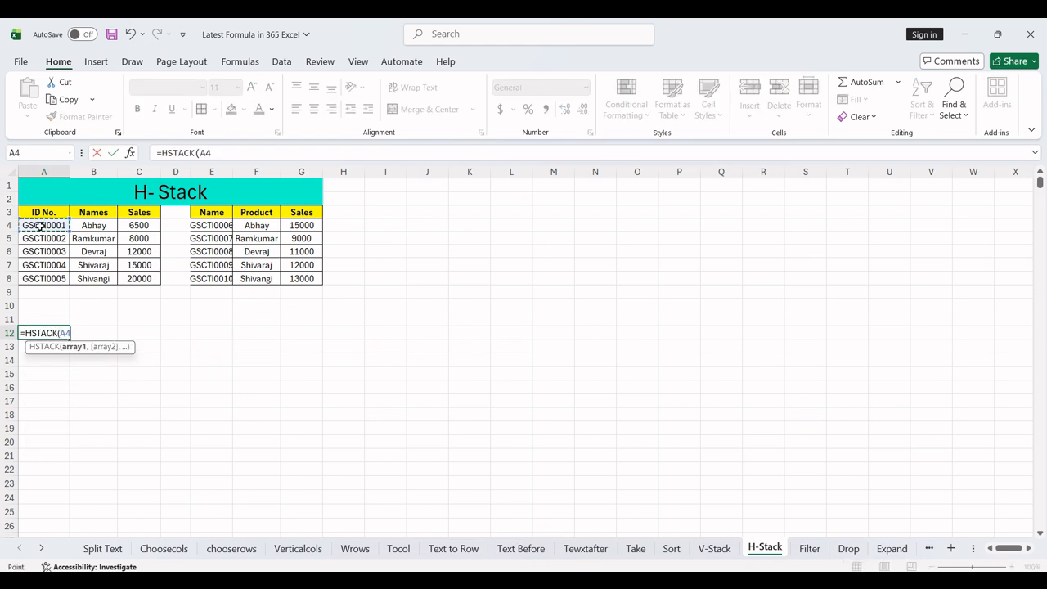
key("shift+Right")
key("shift+Right")
key("shift+Down")
key("shift+Down")
key("shift+Down")
key("shift+Down")
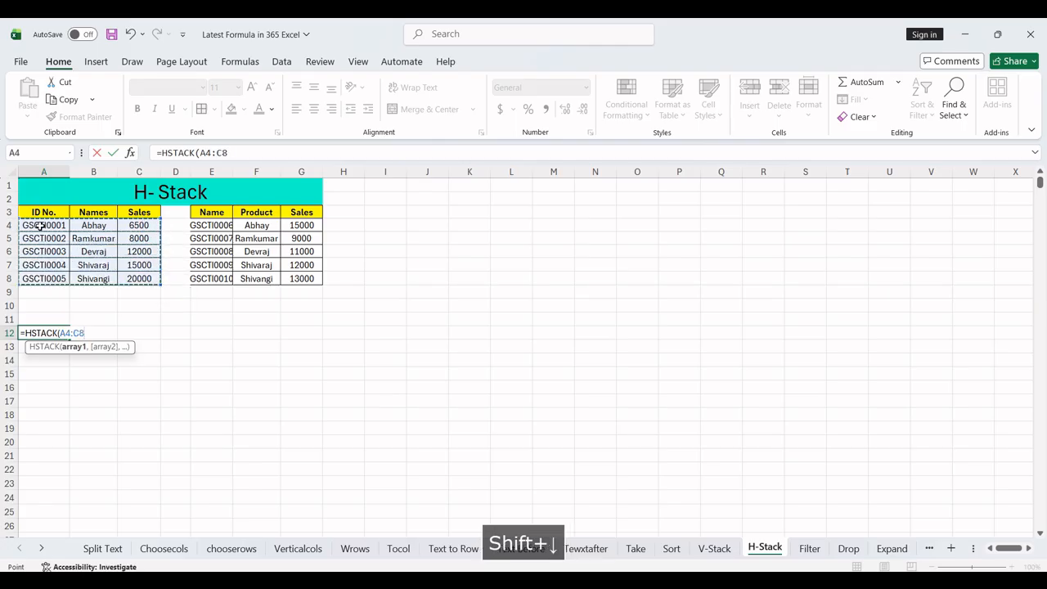
type(",")
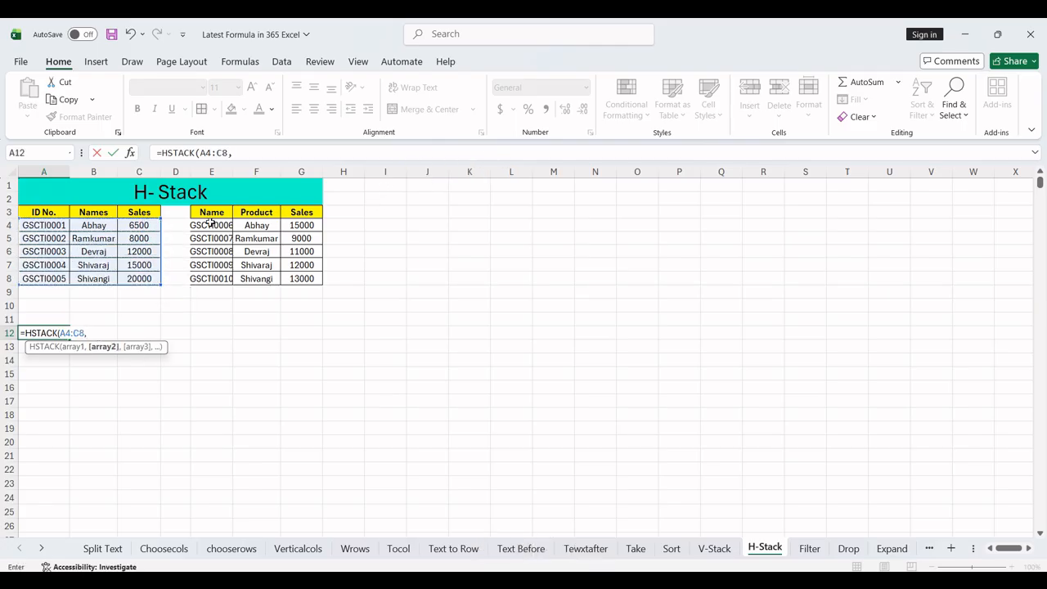
left_click(210, 223)
key("shift+Right")
key("shift+Right")
key("shift+Down")
key("shift+Down")
key("shift+Down")
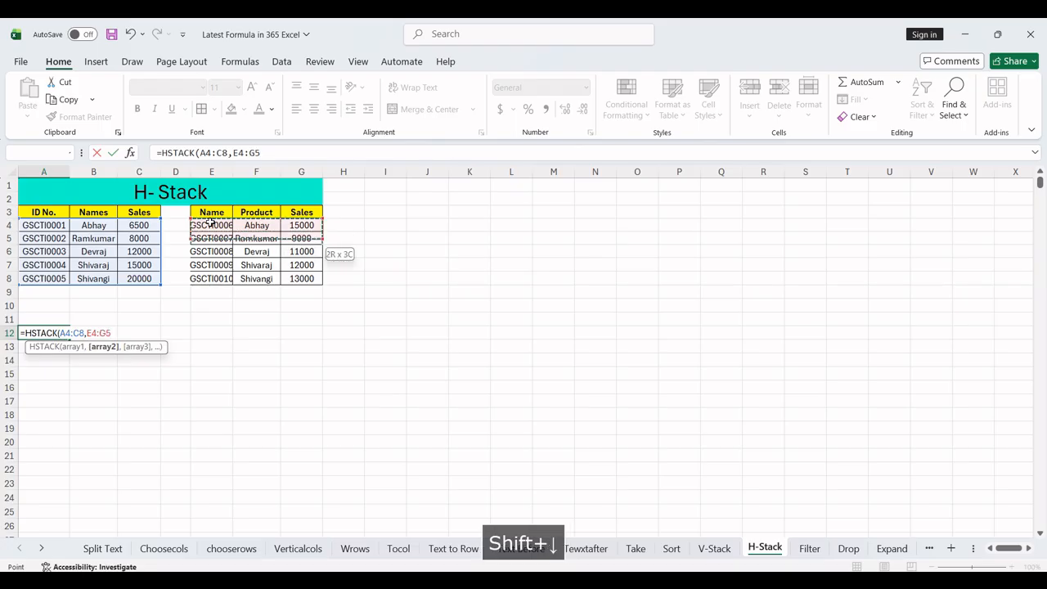
key("shift+Down")
type(")")
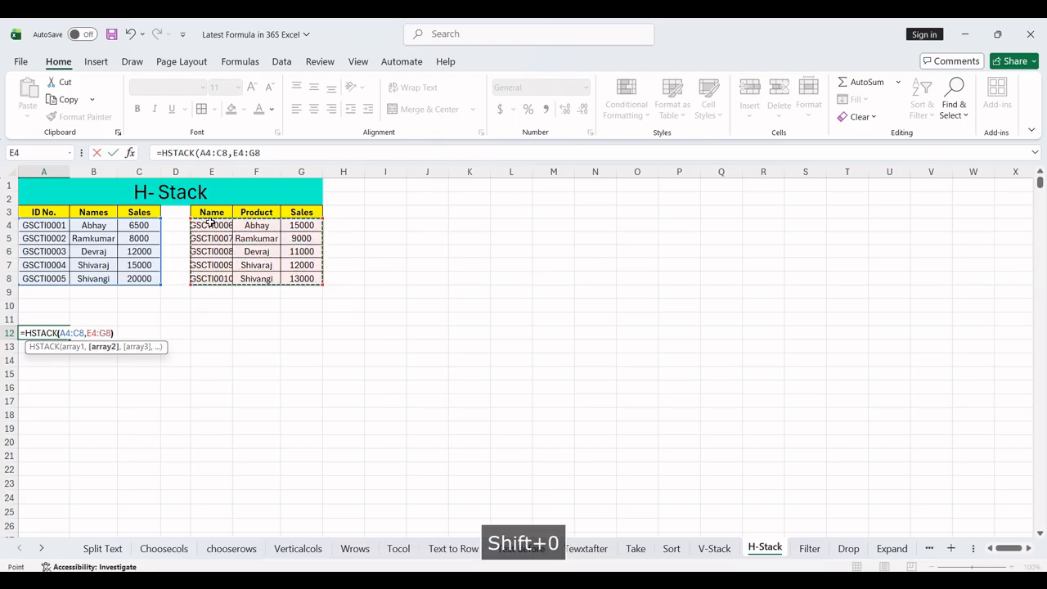
key("Return")
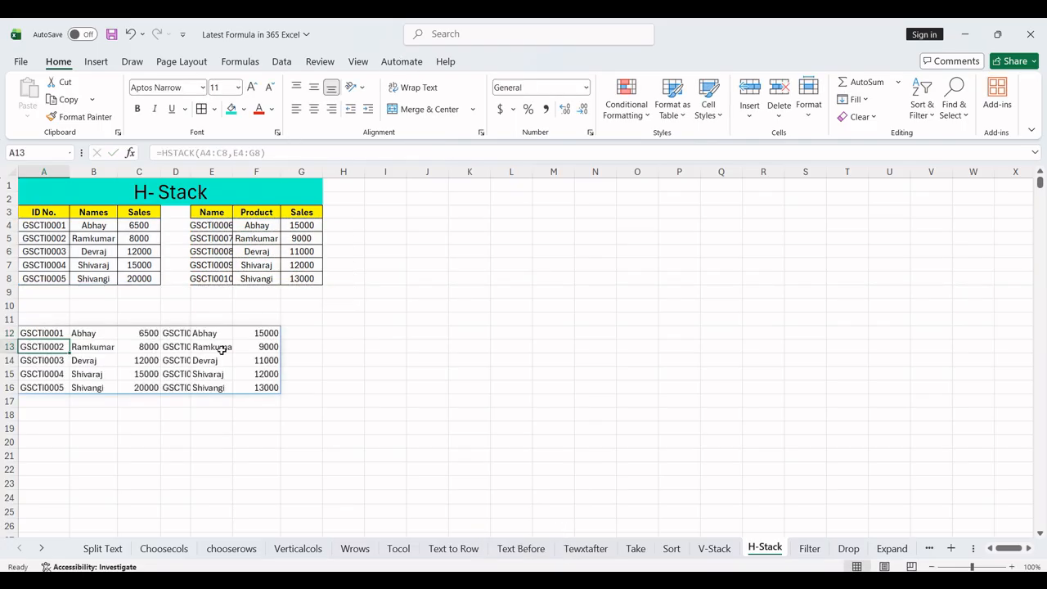
Autofit the column widths to the stacked result in A12:F16
key("Up")
key("shift+Right")
key("shift+Right")
key("shift+Right")
key("shift+Right")
key("shift+Right")
key("shift+Right")
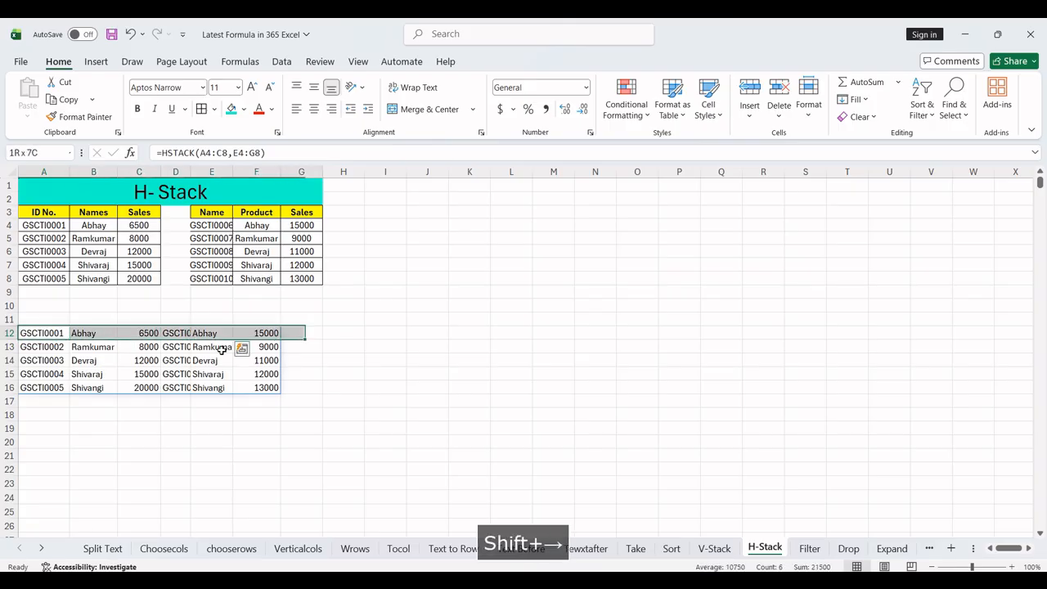
key("shift+Left")
key("shift+Down")
key("shift+Down")
key("shift+Down")
key("shift+Down")
key("shift+Down")
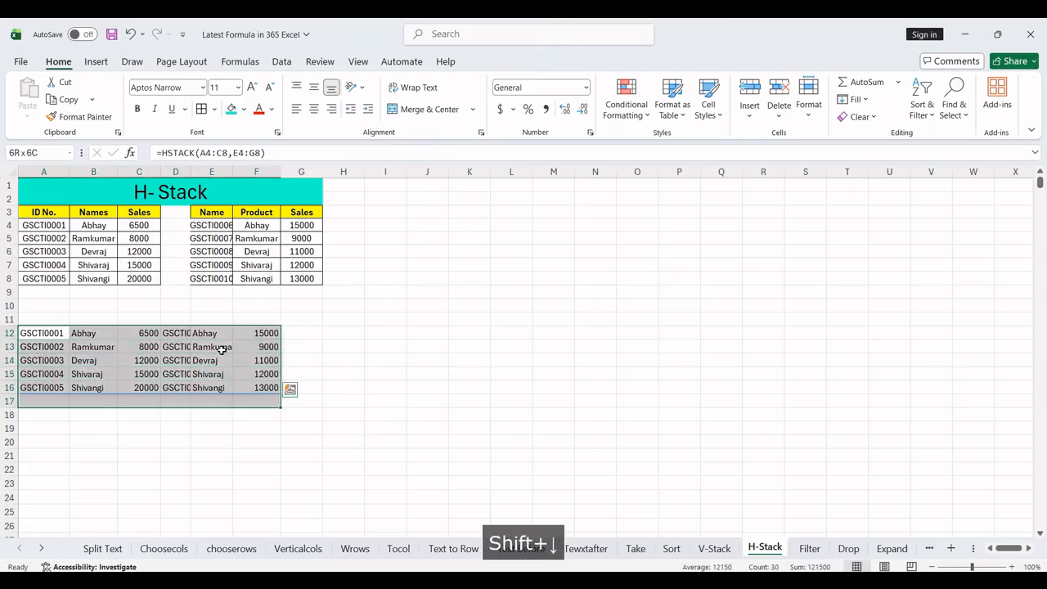
key("shift+Up")
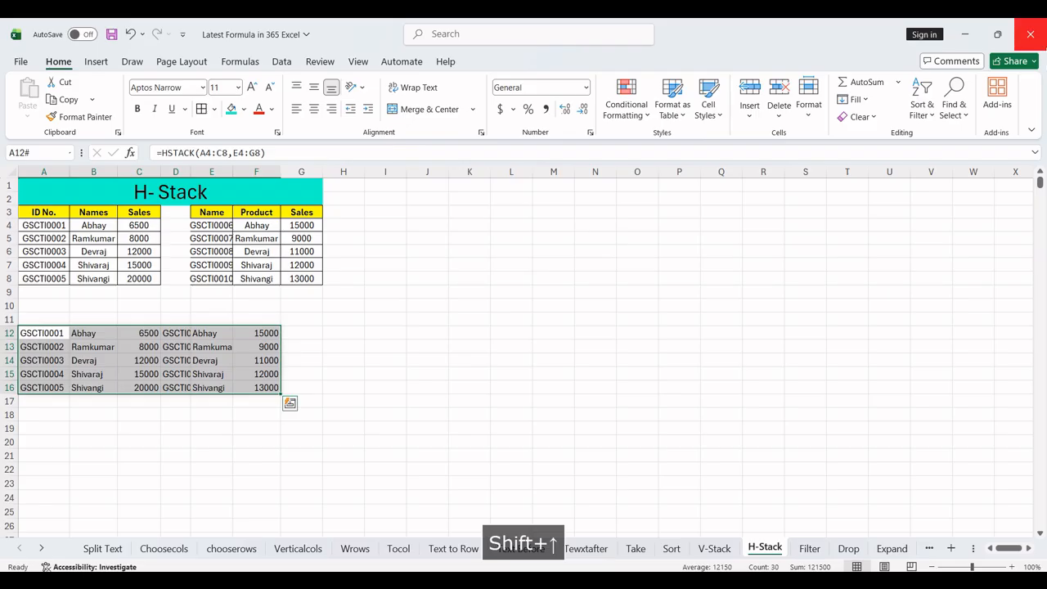
left_click(808, 98)
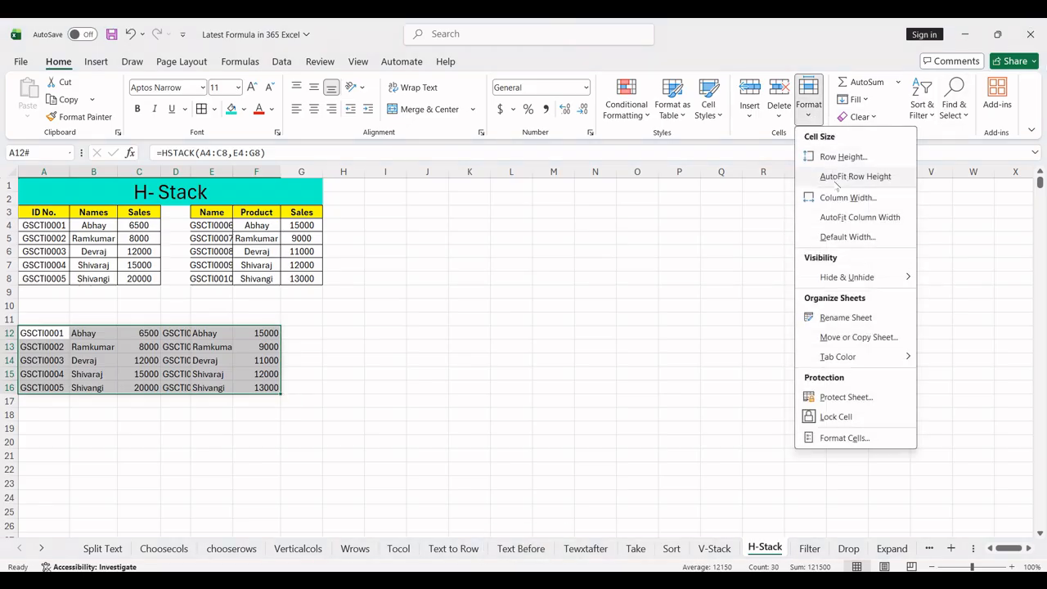
left_click(888, 218)
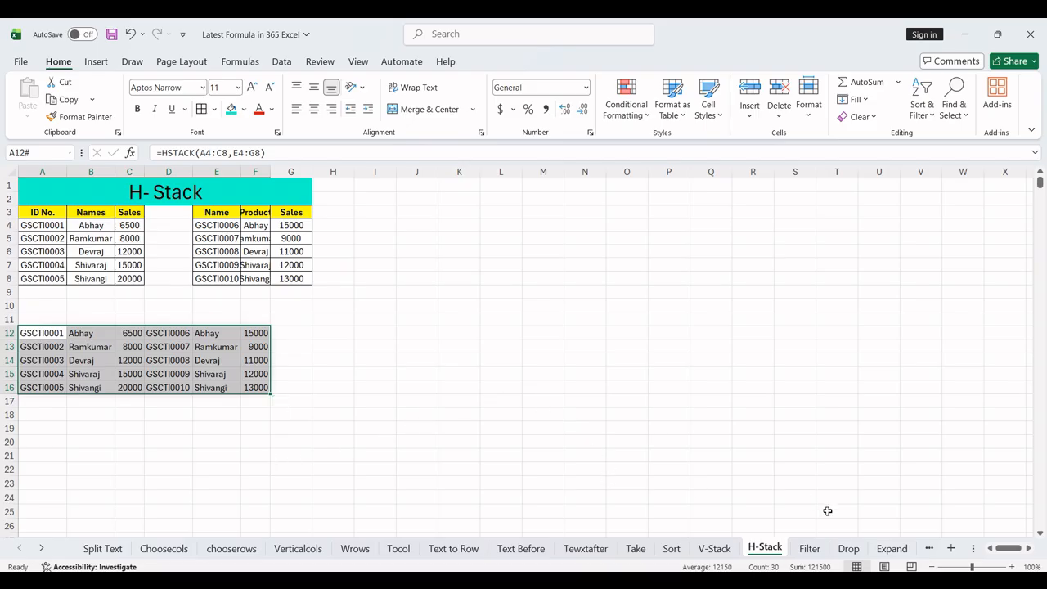
On the Filter sheet, clear the old Monitor filter result by deleting the contents of O14:V22
left_click(809, 548)
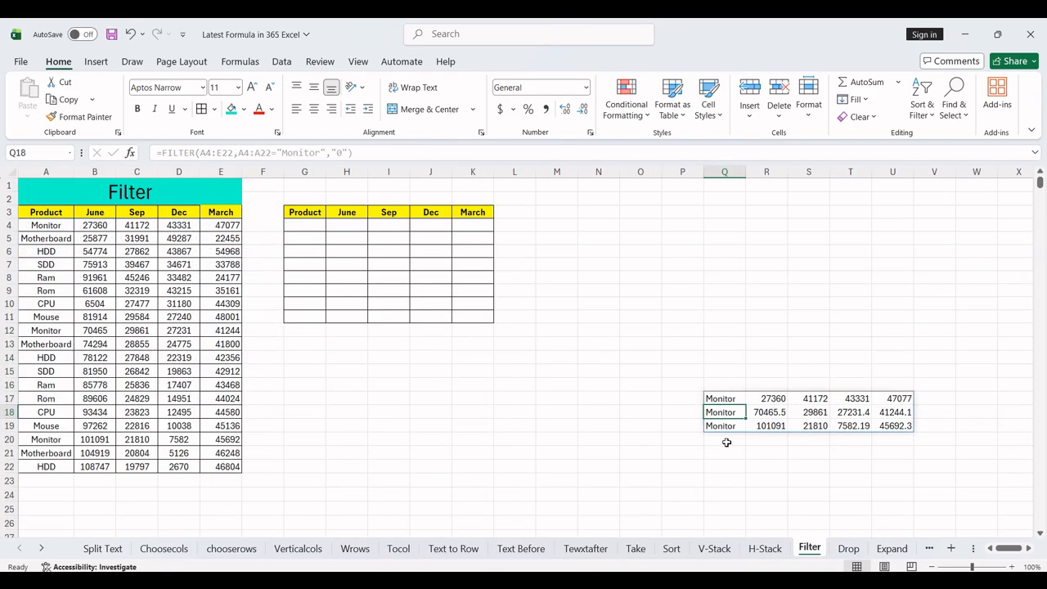
left_click(302, 224)
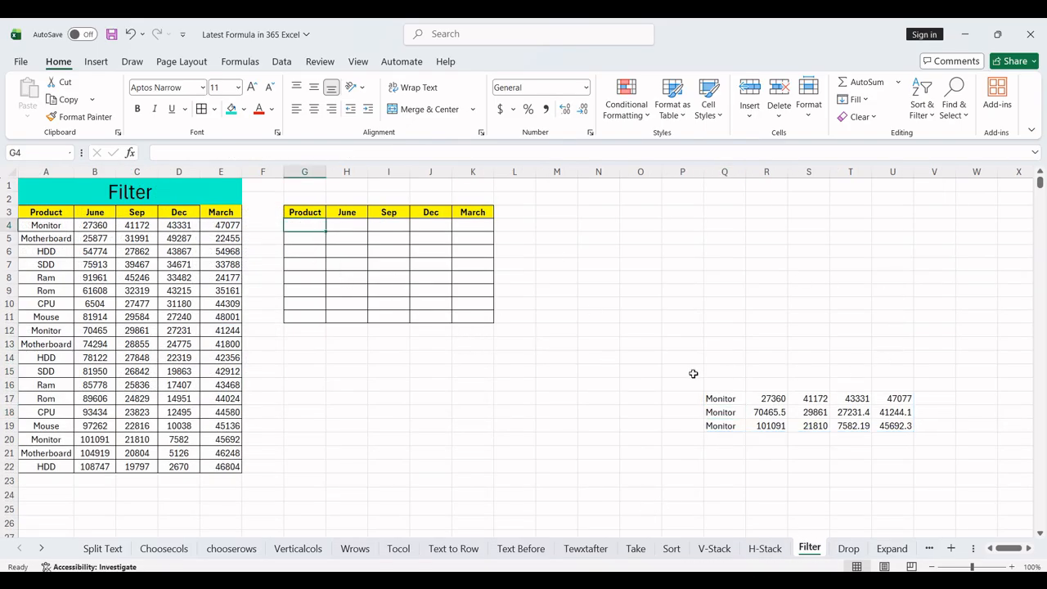
left_click_drag(681, 380, 898, 451)
left_click(899, 451)
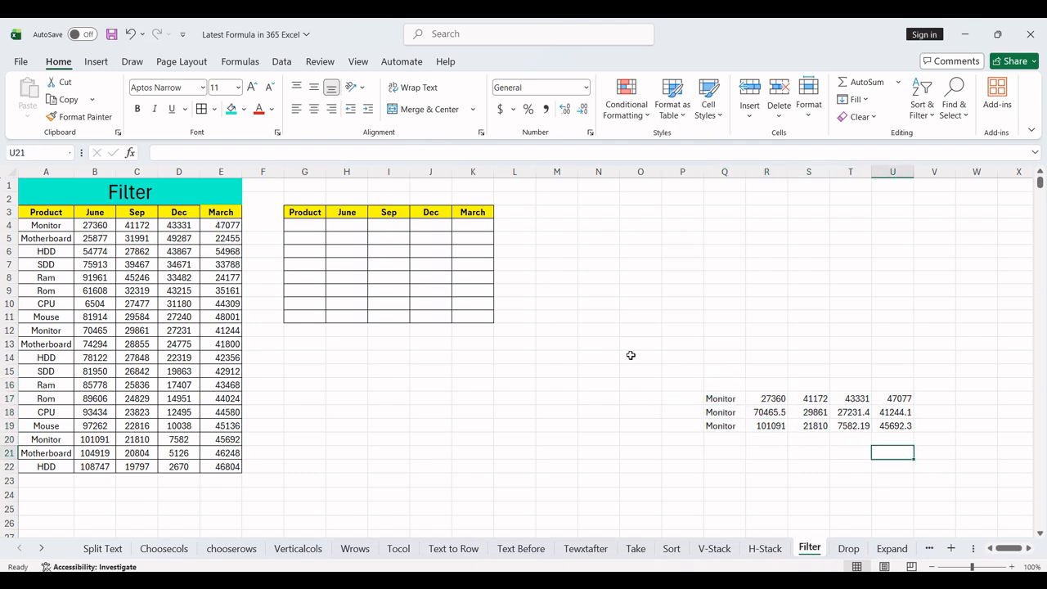
left_click_drag(630, 355, 929, 471)
key("Delete")
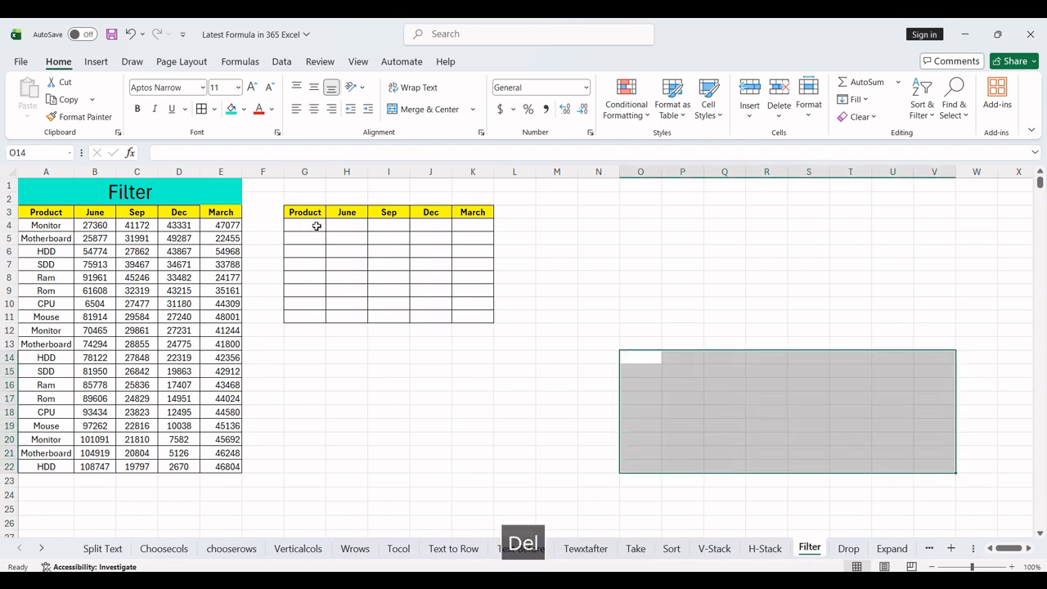
Start a FILTER formula in cell G4 with the product data A4:E22 as its array
left_click(289, 224)
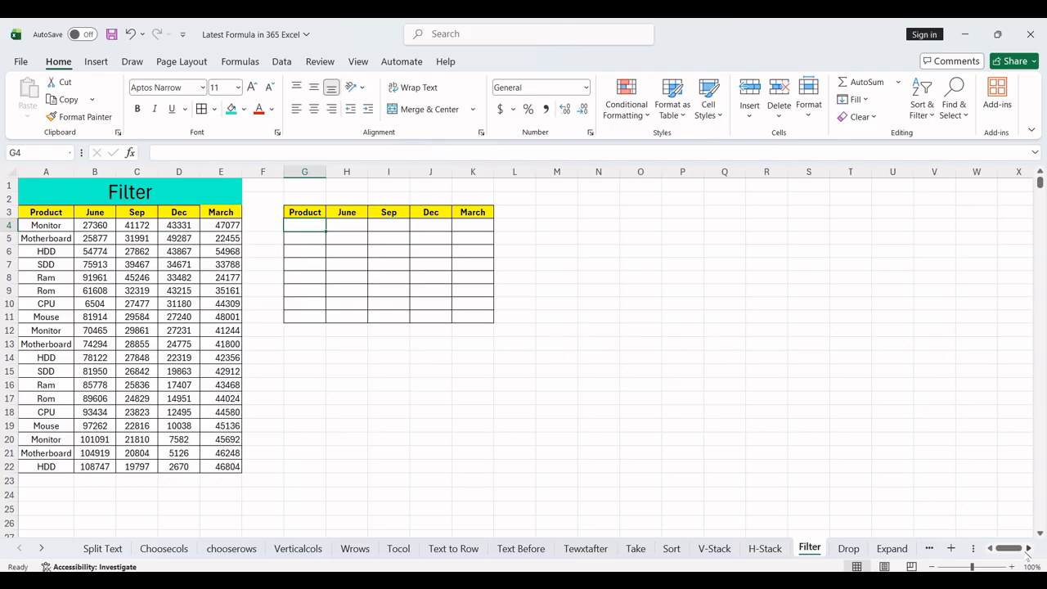
type("=fil")
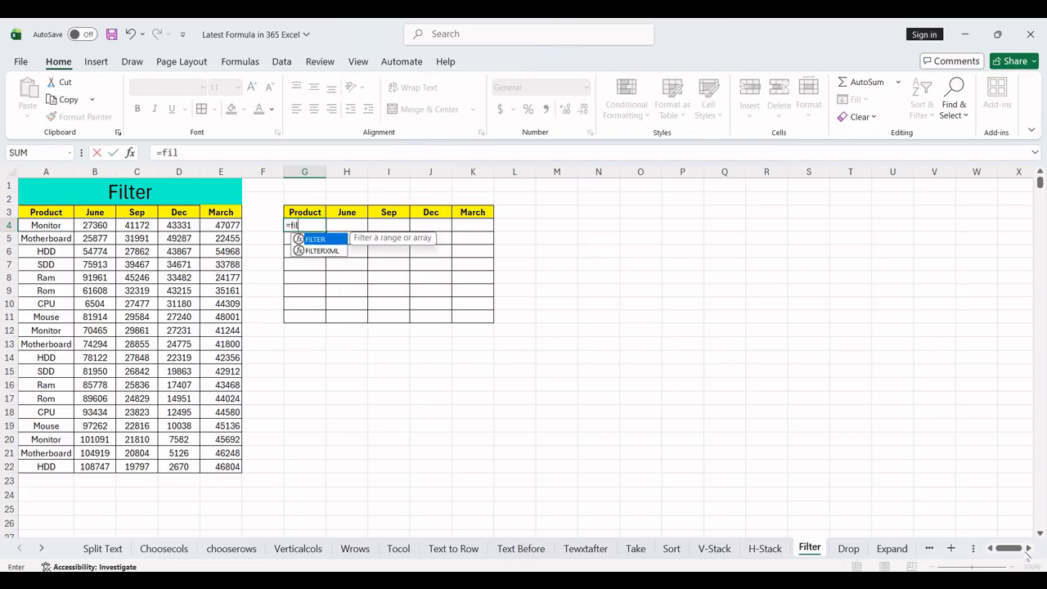
key("Tab")
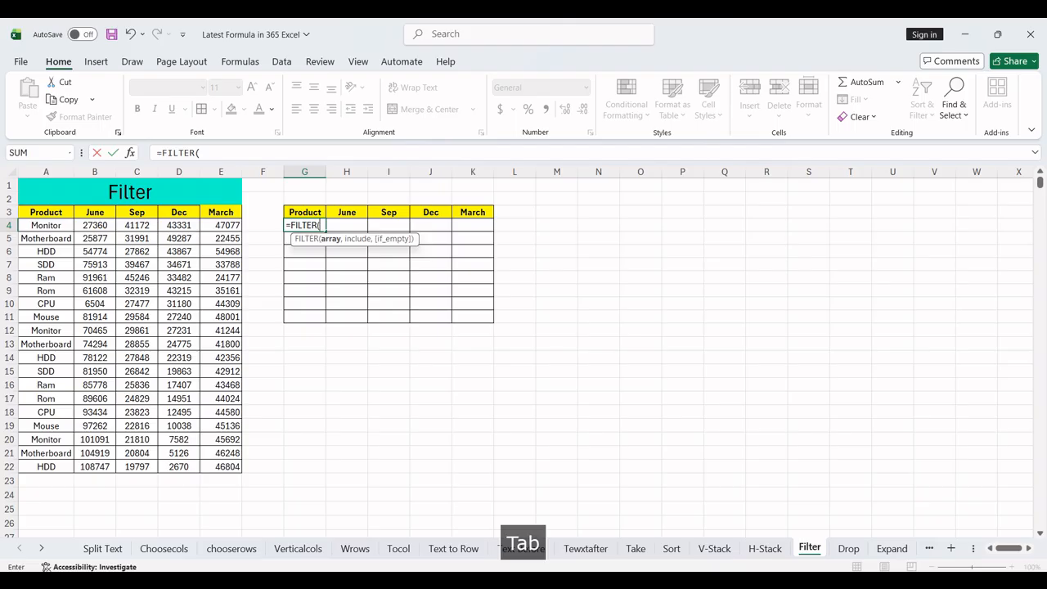
left_click(43, 225)
key("ctrl+shift+Right")
key("shift+Down")
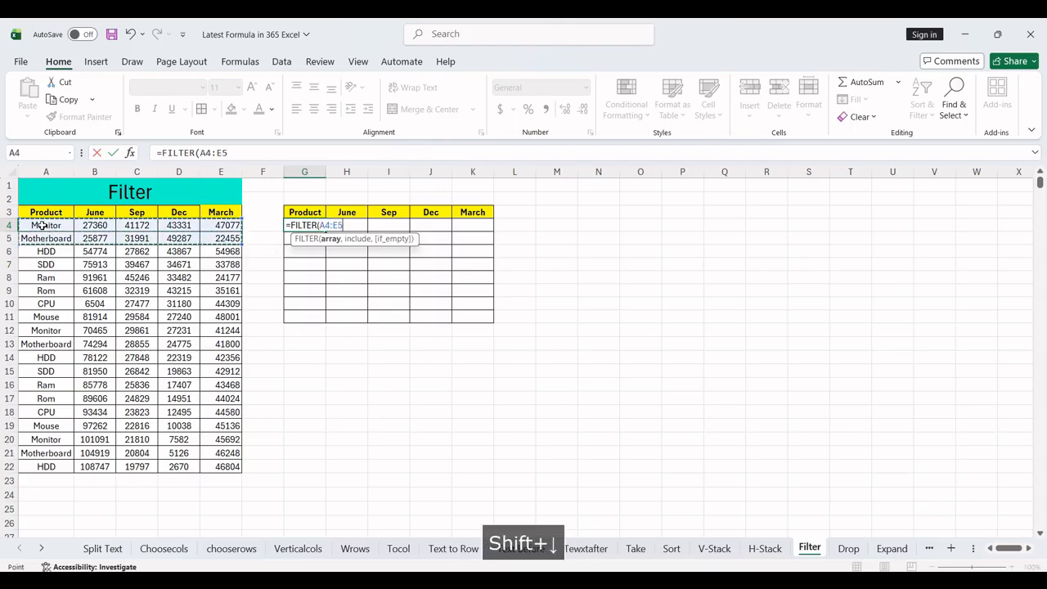
key("ctrl+shift+Down")
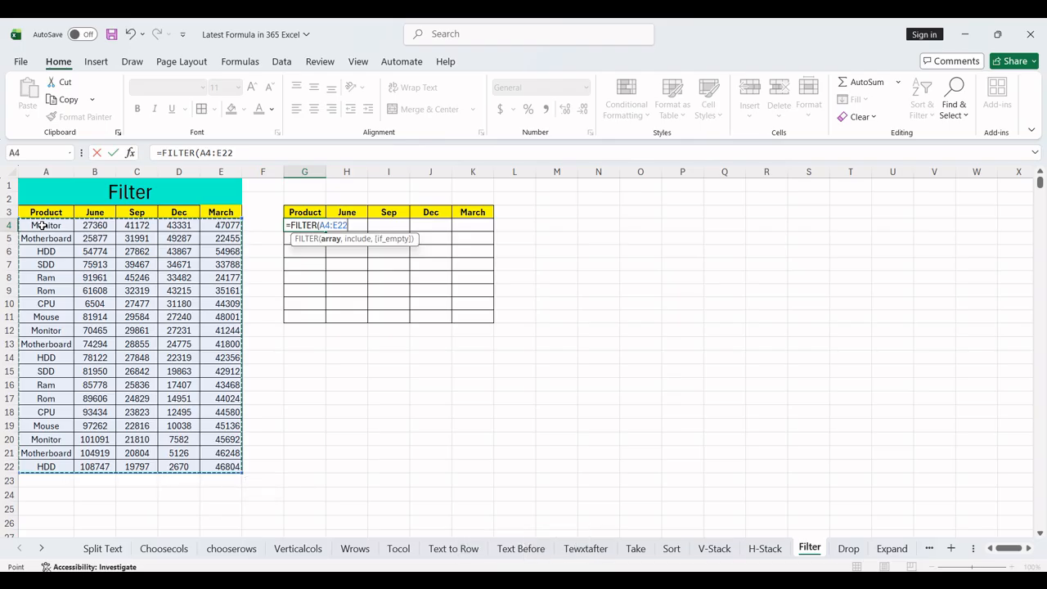
type(",")
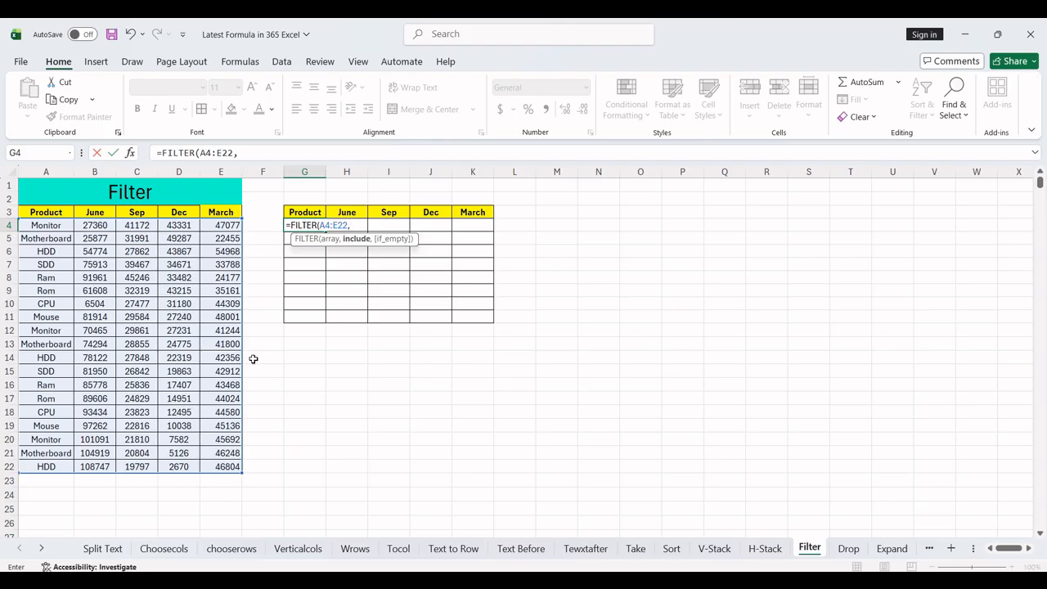
Complete the G4 FILTER formula with the condition A4:A22="Monitor" and "0" as the if-empty value
left_click(53, 224)
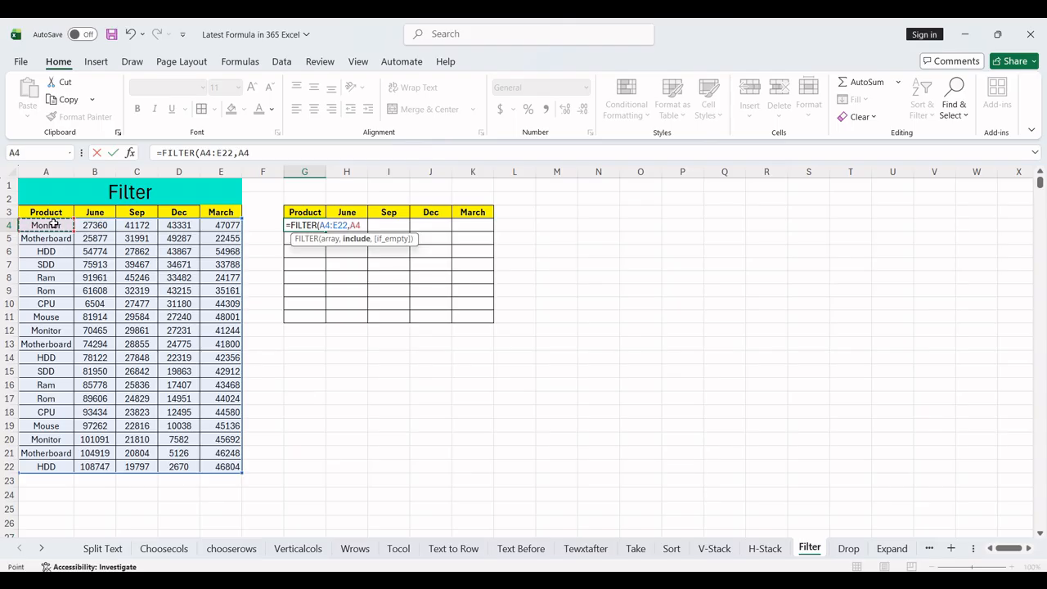
key("ctrl+shift+Down")
type("=")
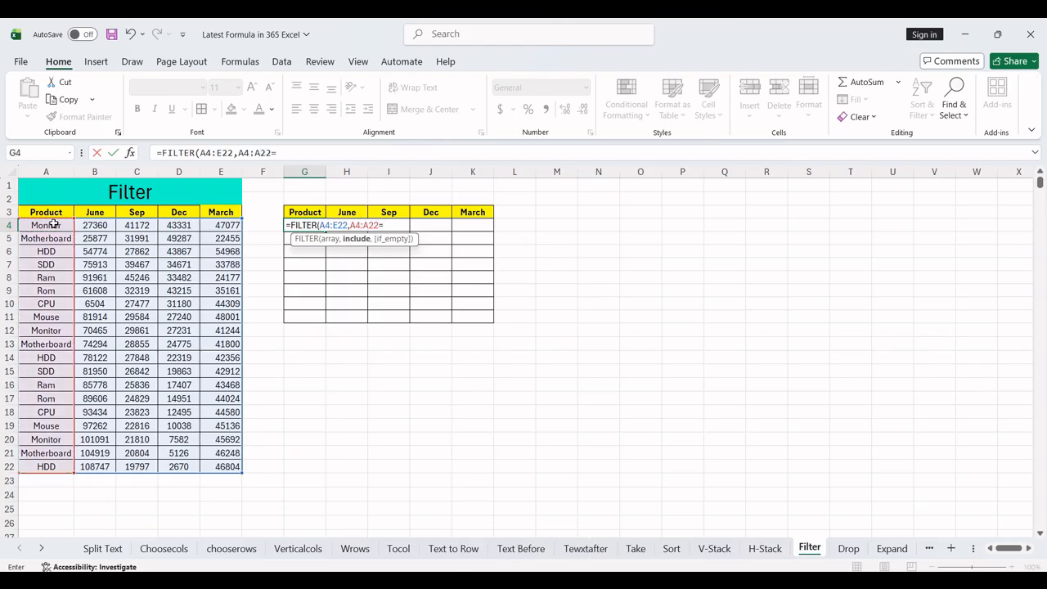
type("\"Mon")
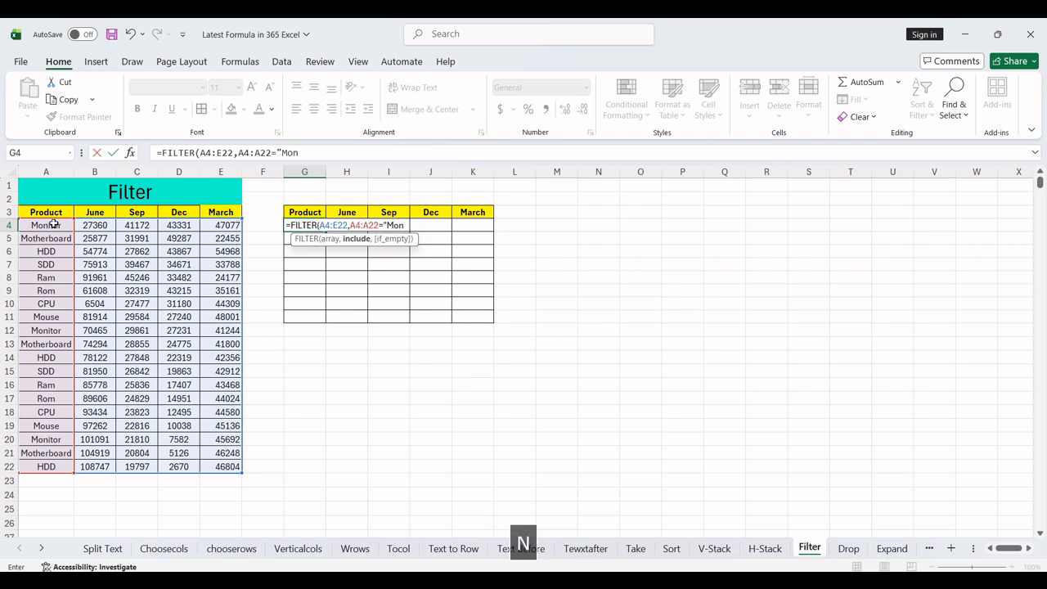
type("ityor")
key("BackSpace")
type("or")
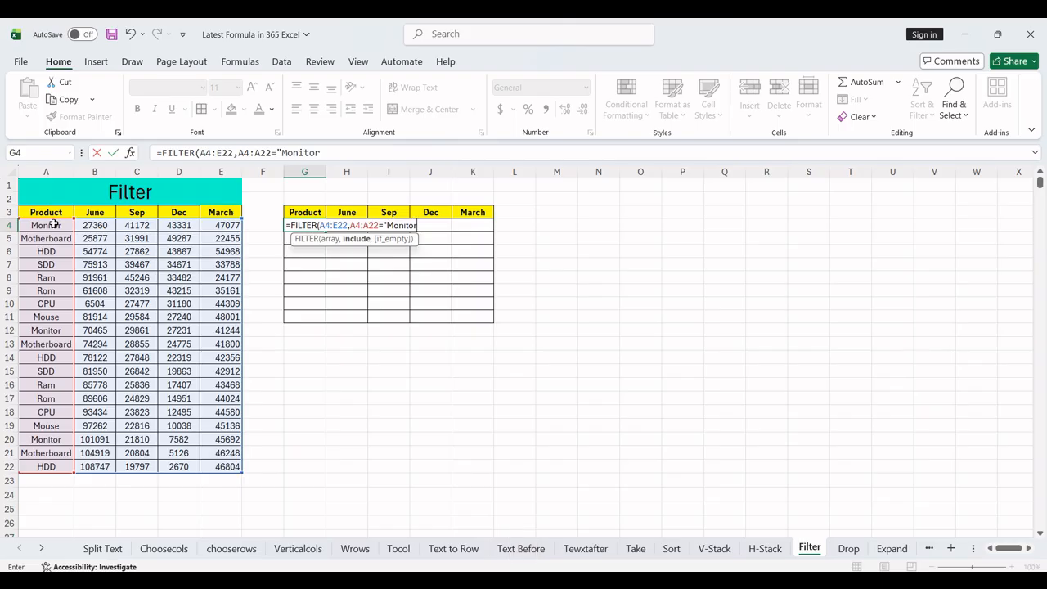
type("\",")
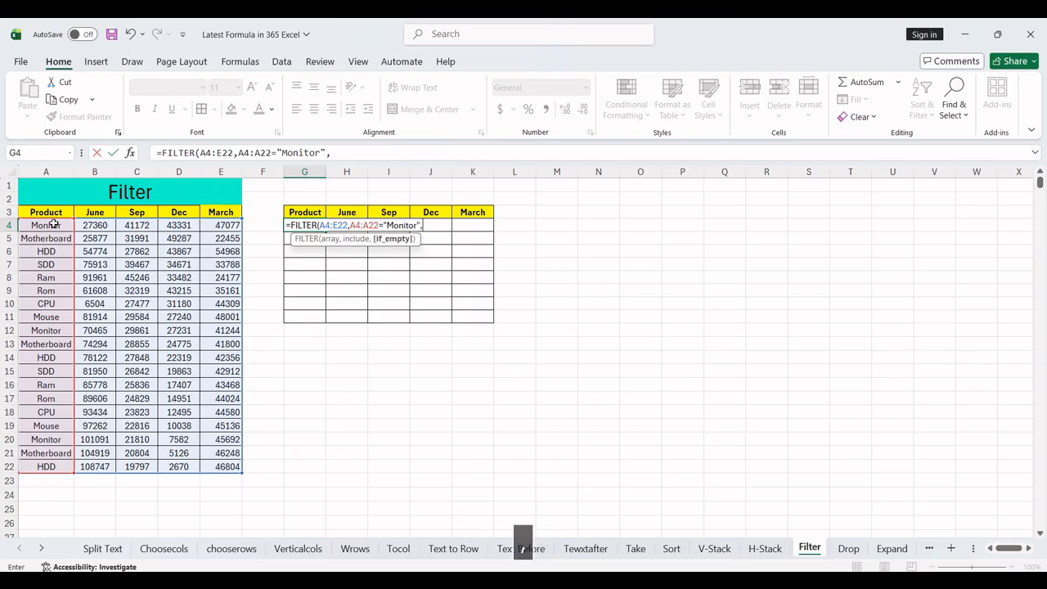
type("\"")
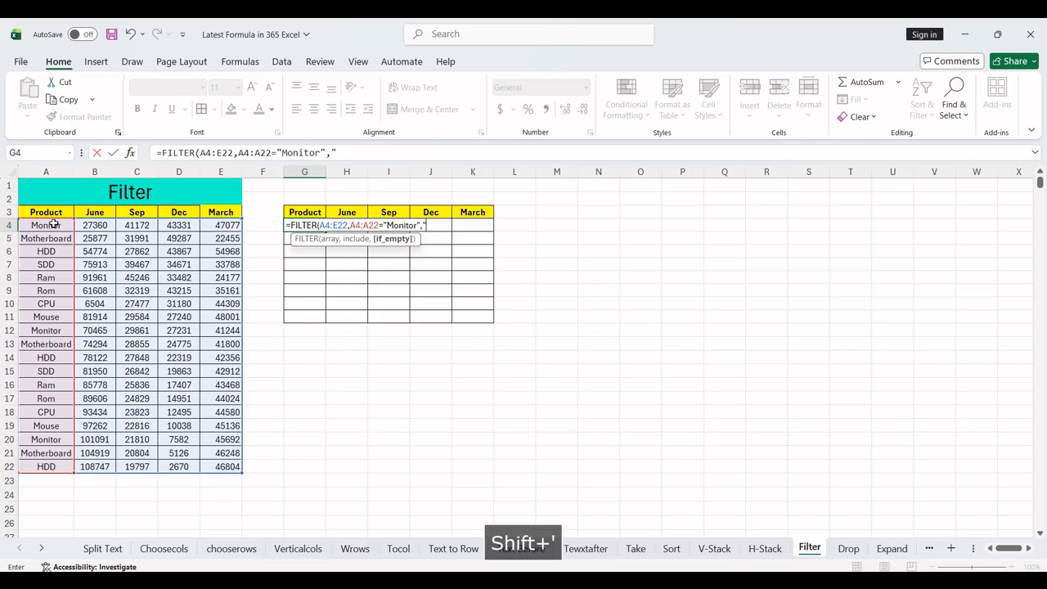
type("0")
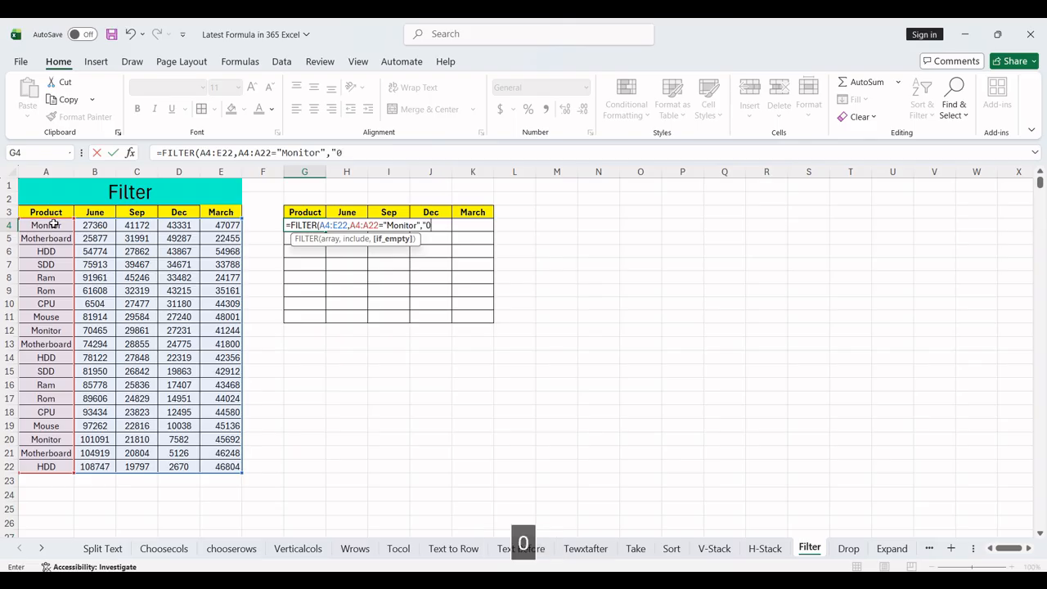
type("\")")
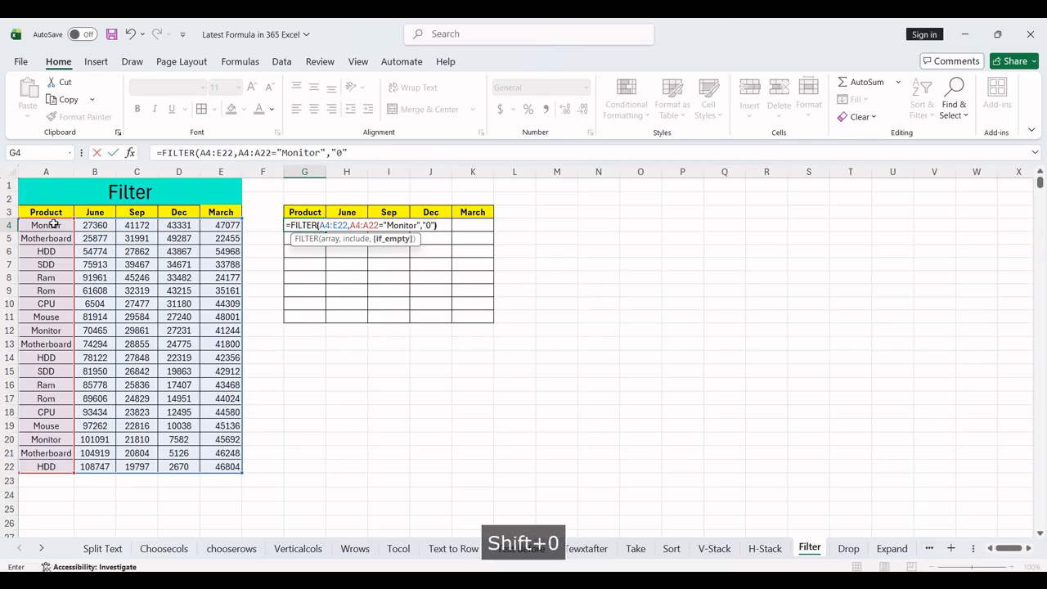
key("Return")
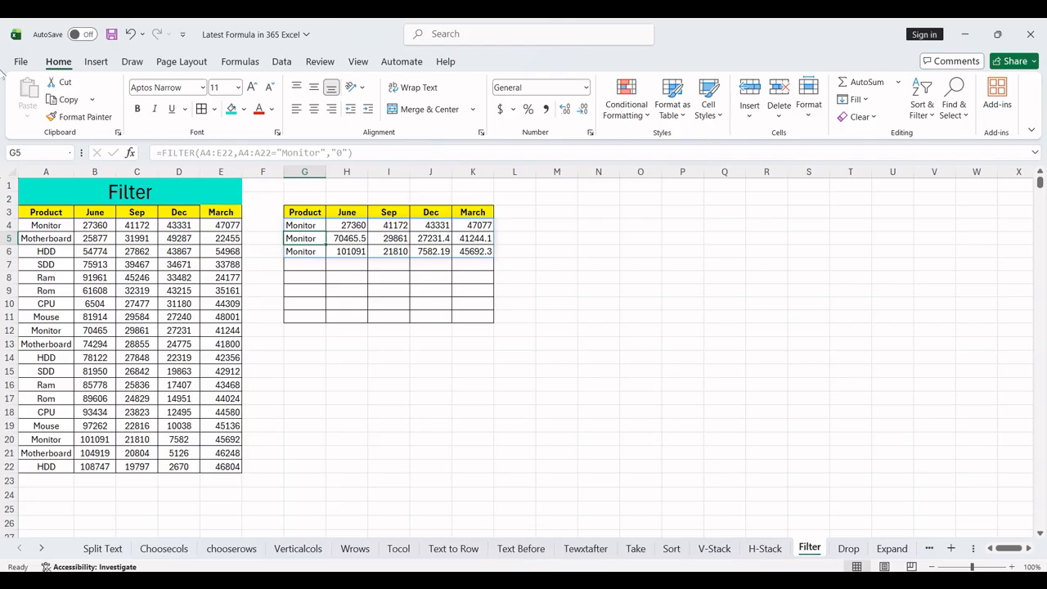
left_click(309, 225)
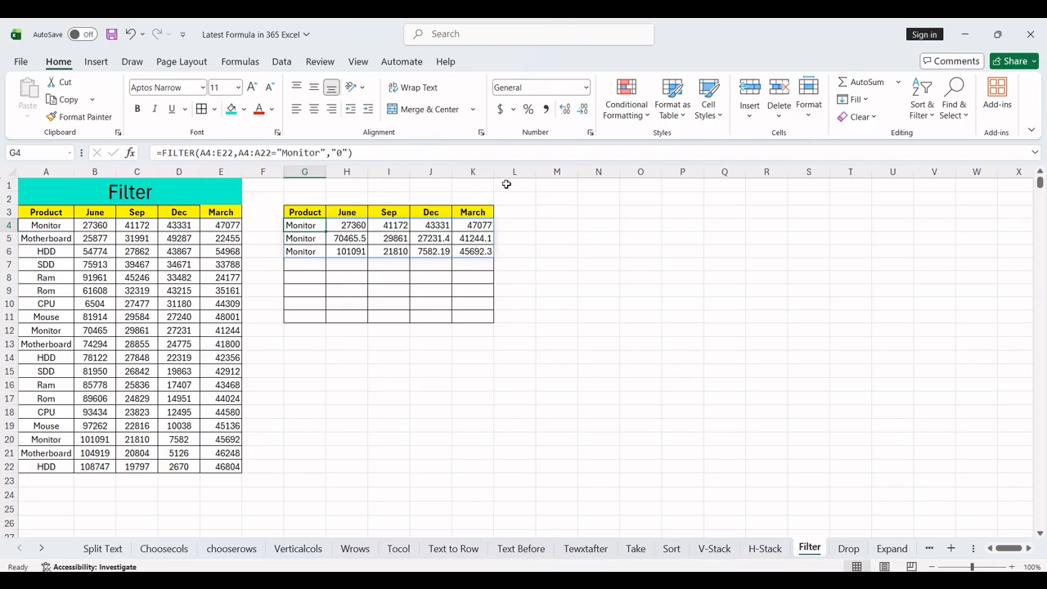
Add list data validation to cells G1:H2 with =$A$4:$A$22 as the source
left_click(311, 183)
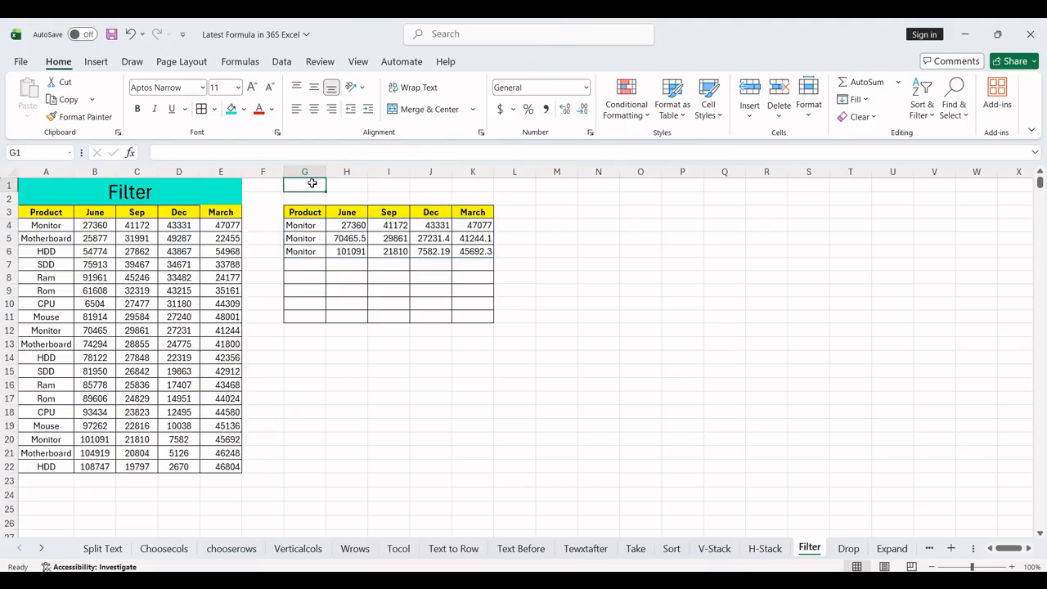
left_click_drag(336, 186, 335, 193)
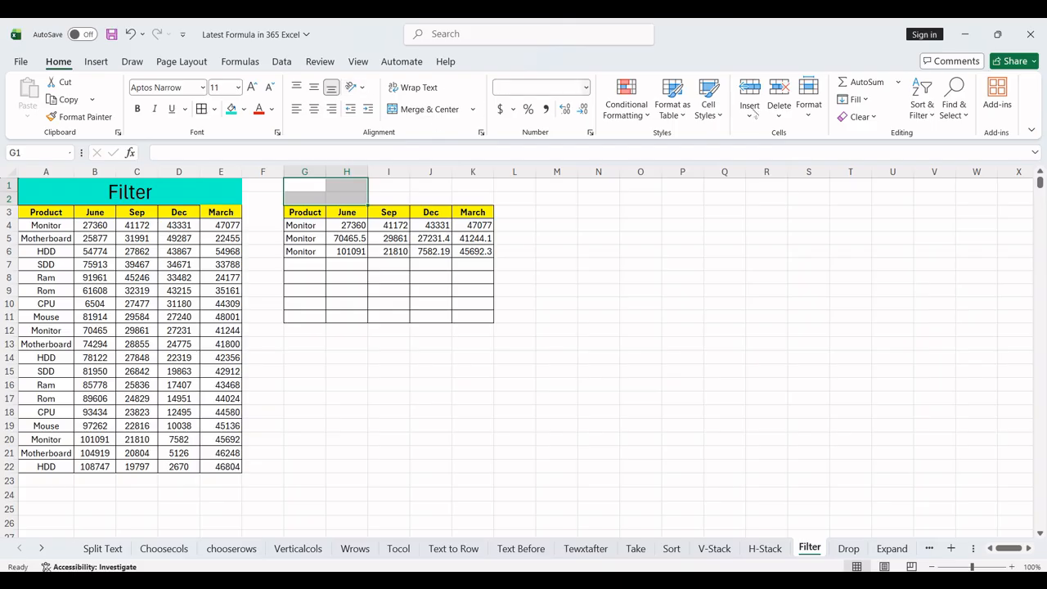
left_click(282, 61)
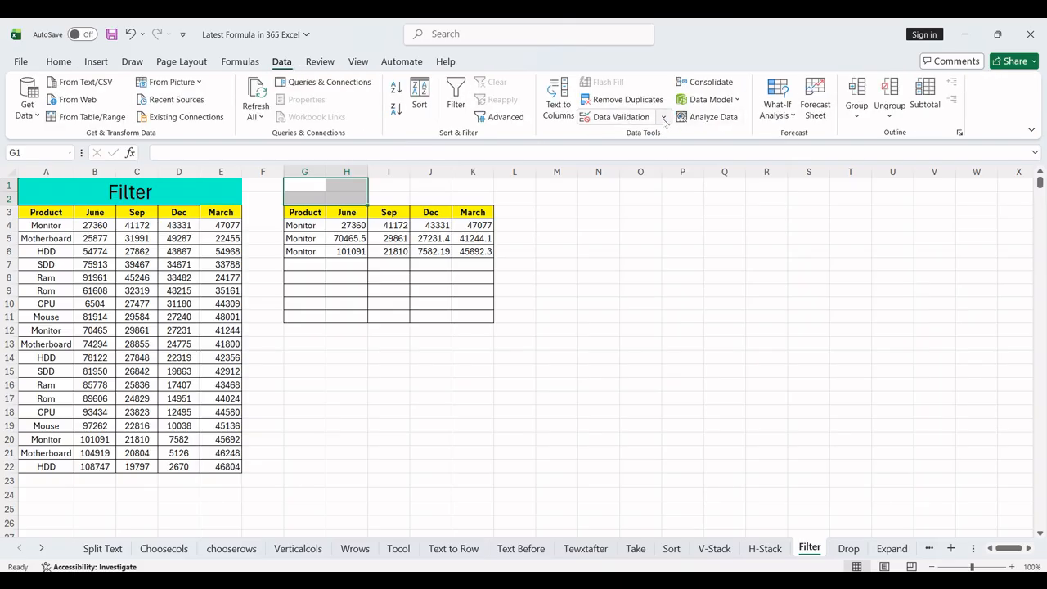
left_click(663, 117)
left_click(653, 135)
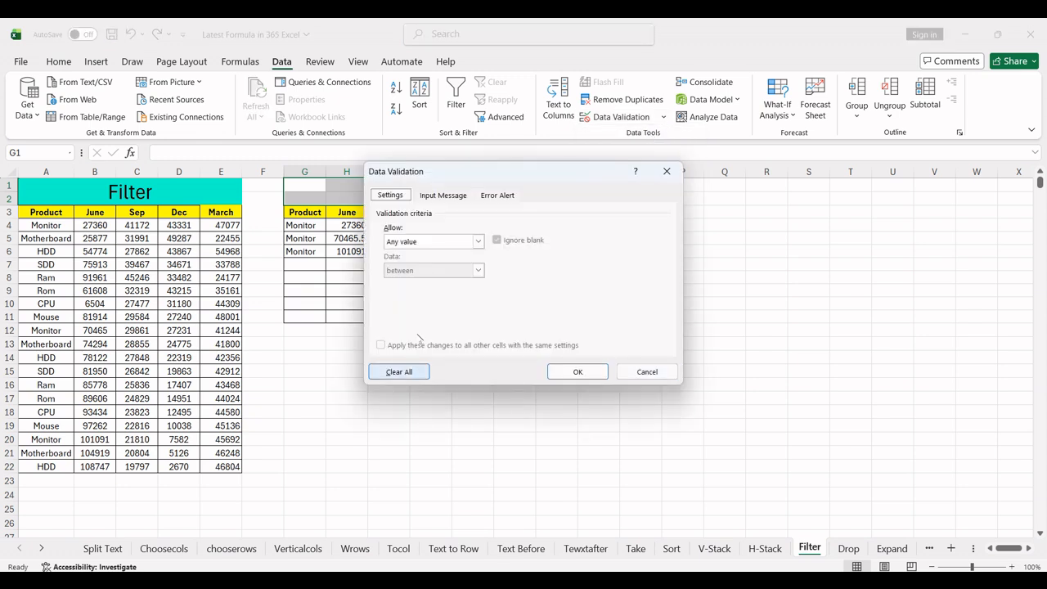
left_click(477, 242)
left_click(407, 282)
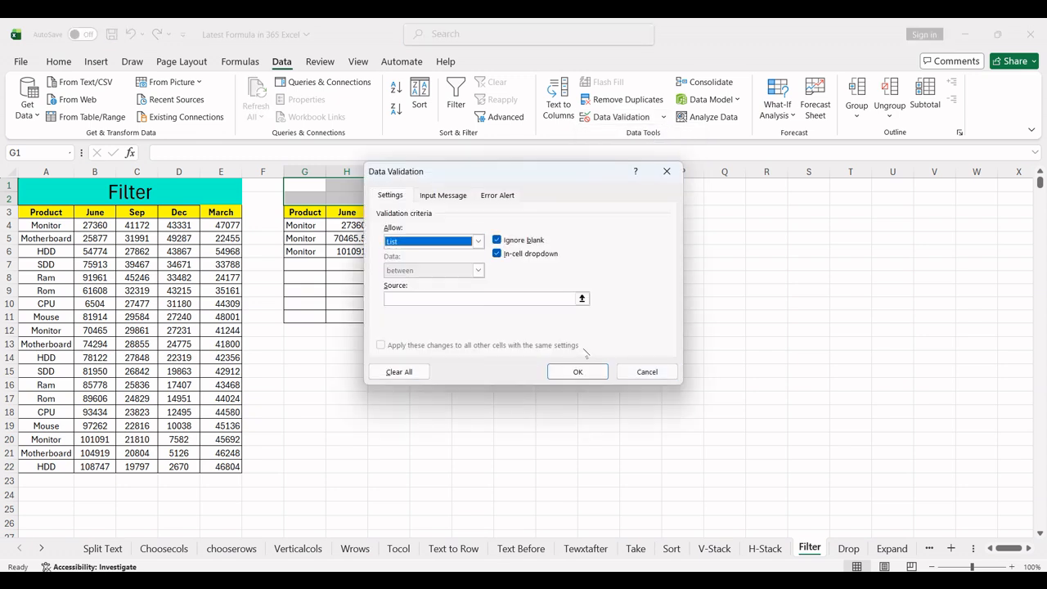
left_click(582, 299)
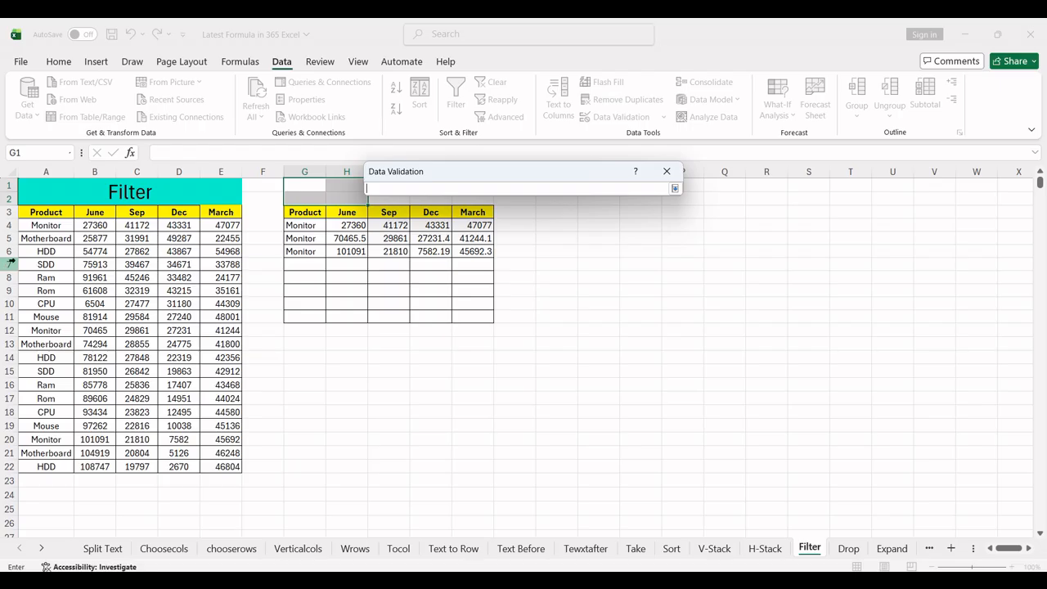
left_click_drag(43, 225, 45, 465)
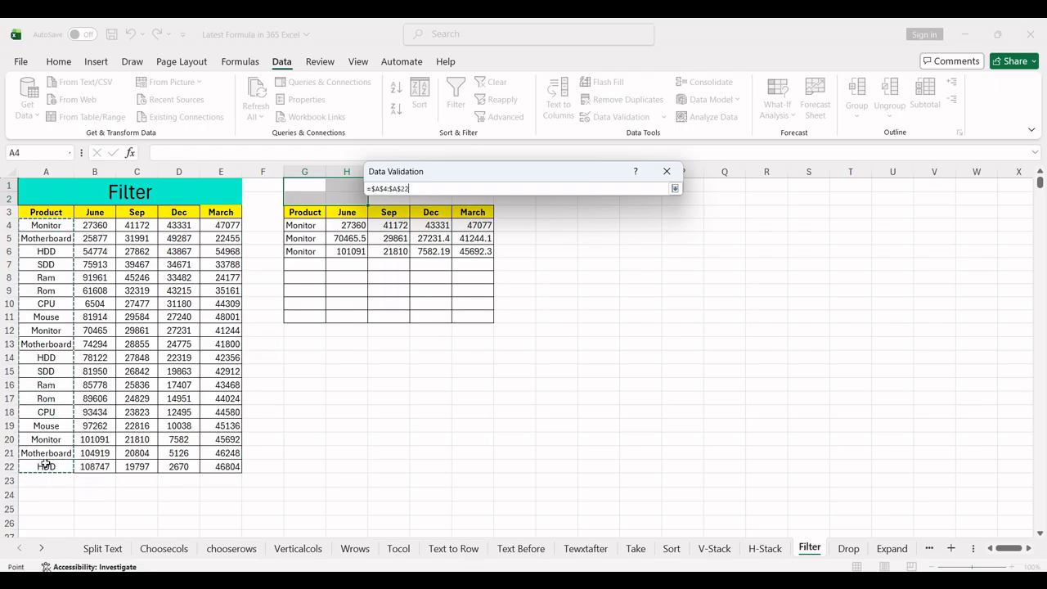
key("Return")
left_click(577, 372)
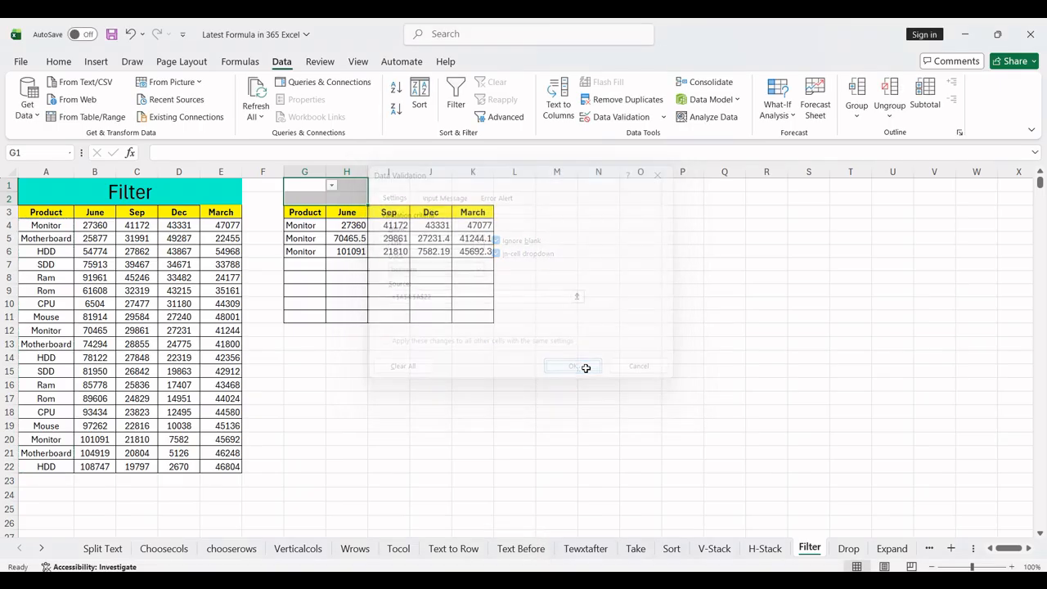
Choose Monitor from the dropdown list in G1 and widen column G
left_click(333, 185)
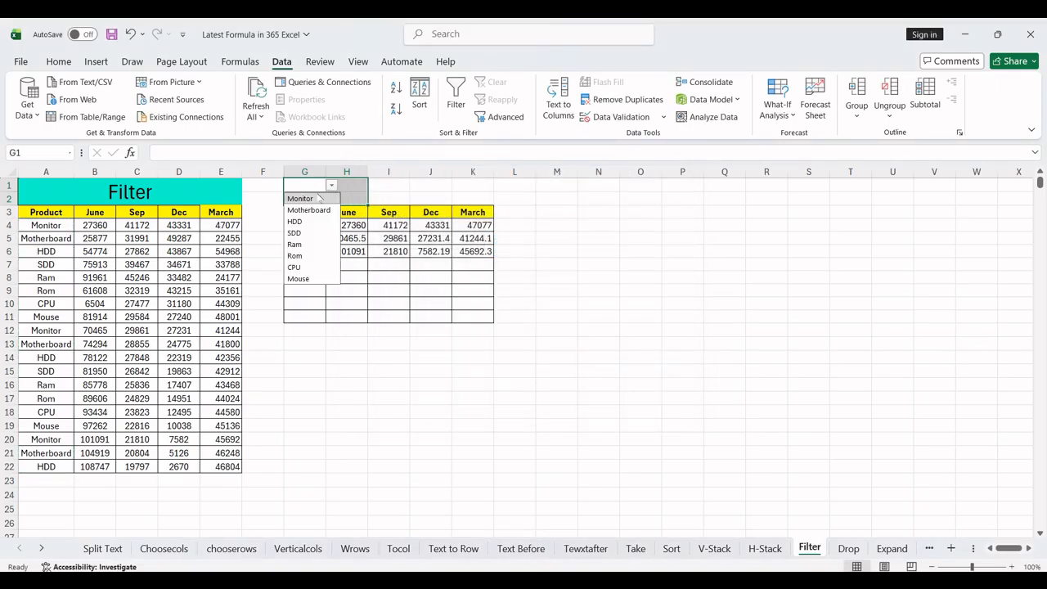
left_click(313, 194)
left_click_drag(325, 173, 365, 173)
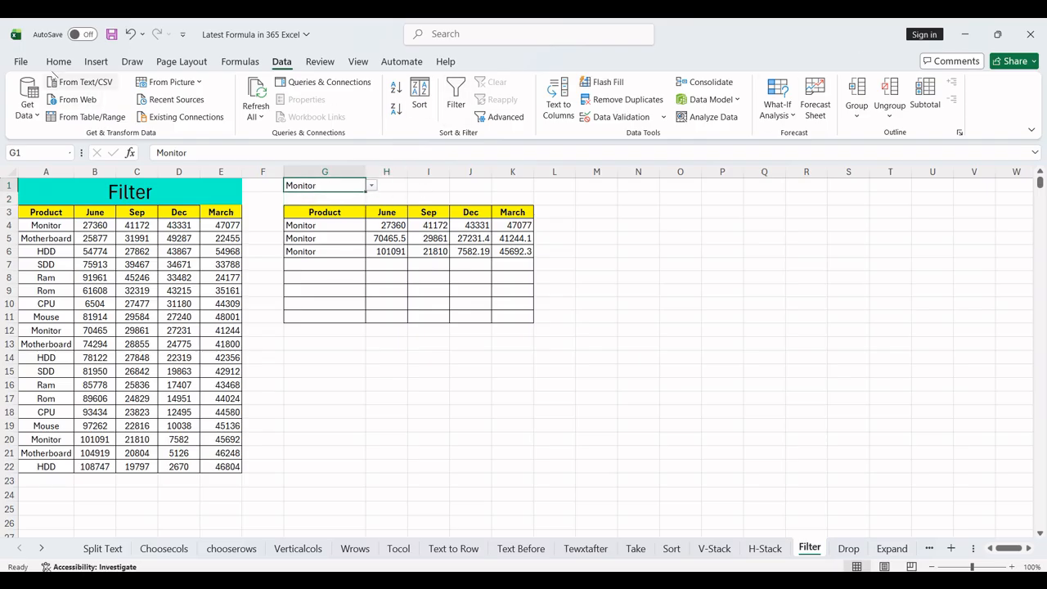
Fill cell G1 with the same turquoise colour as the Filter title
left_click(20, 62)
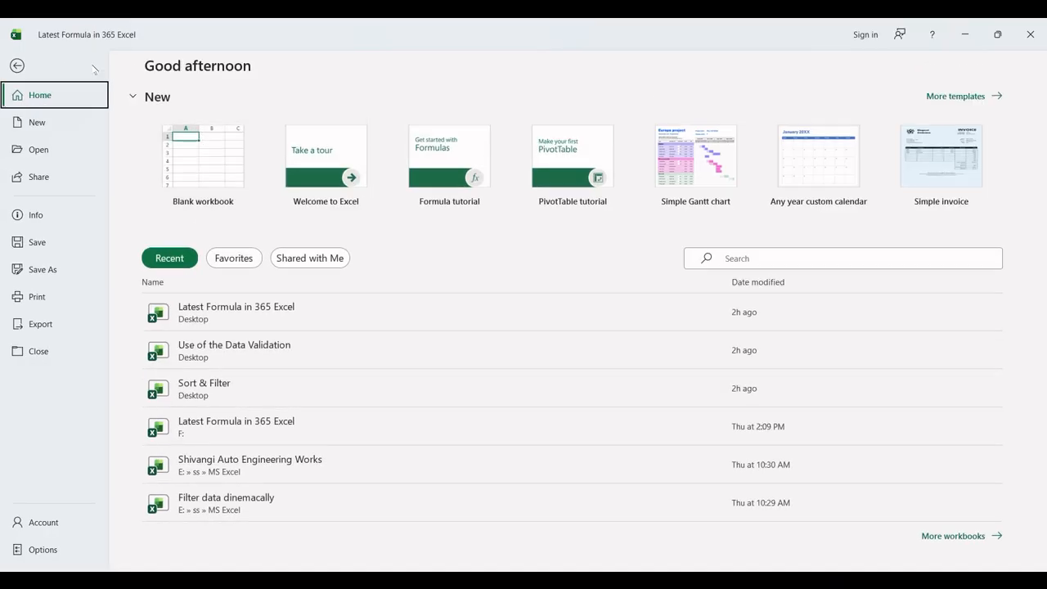
left_click(18, 65)
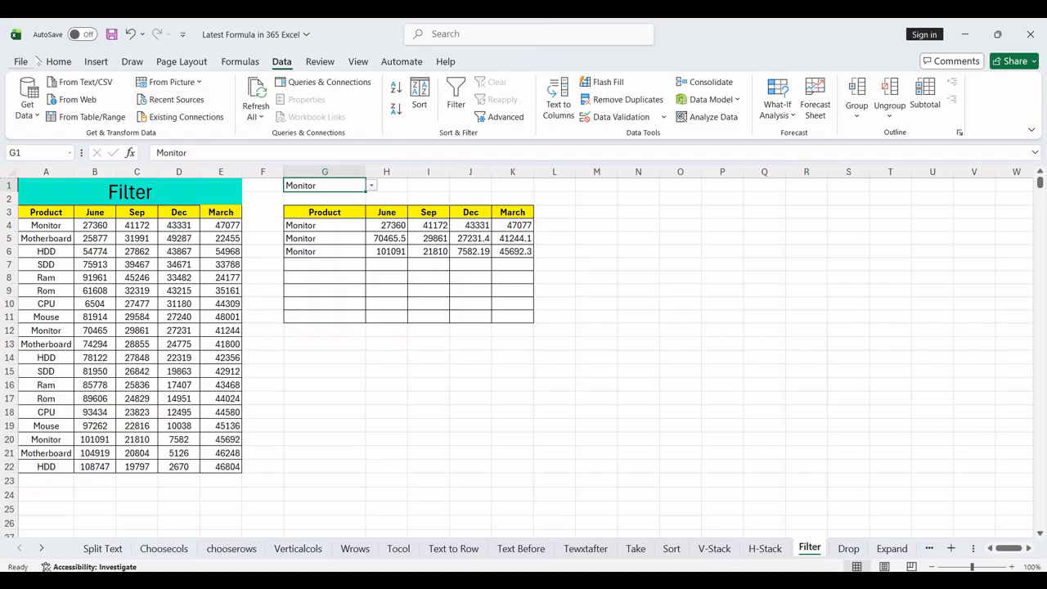
left_click(58, 61)
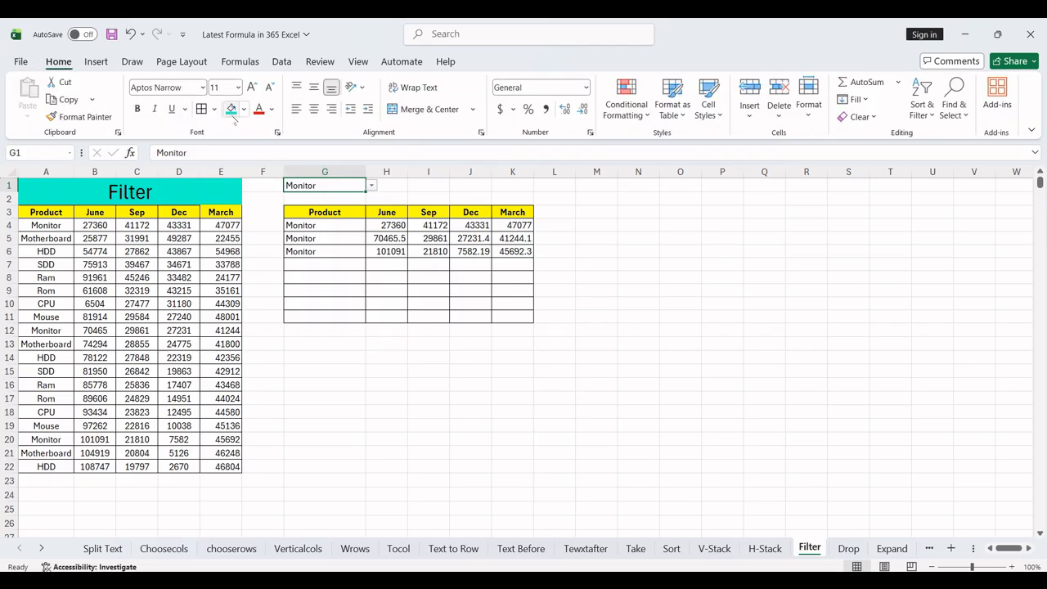
left_click(232, 109)
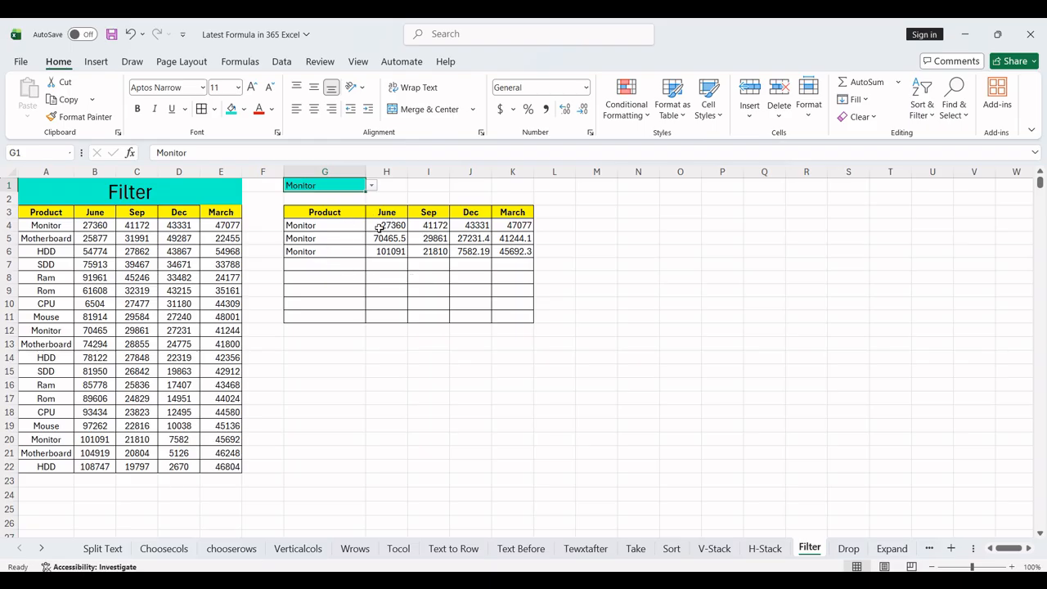
Replace "Monitor" in G4's formula with a reference to the dropdown cell, making it =FILTER(A4:E22,A4:A22=G1,"0")
left_click(317, 226)
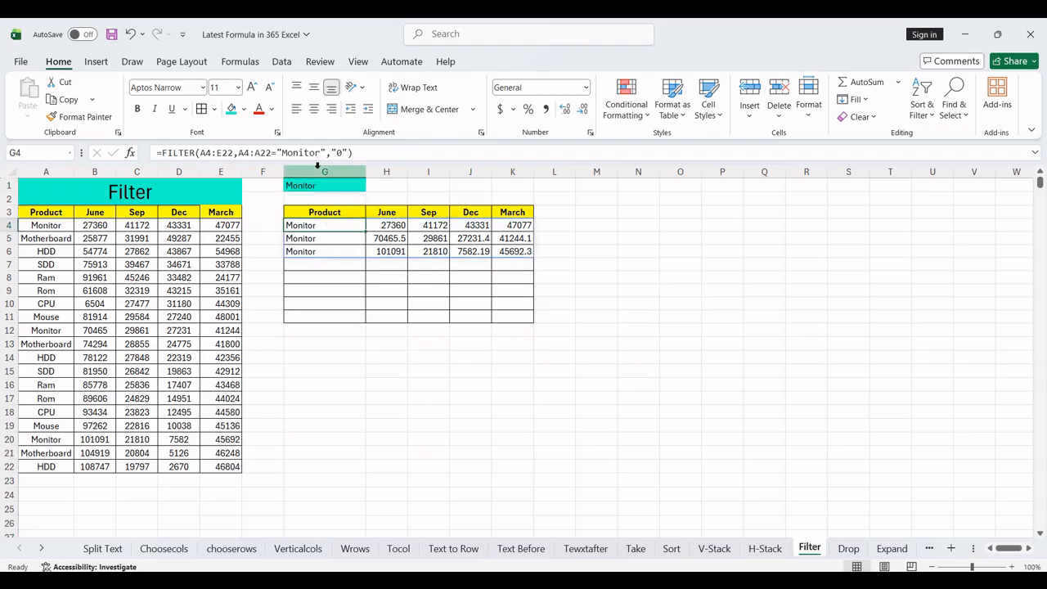
left_click(322, 154)
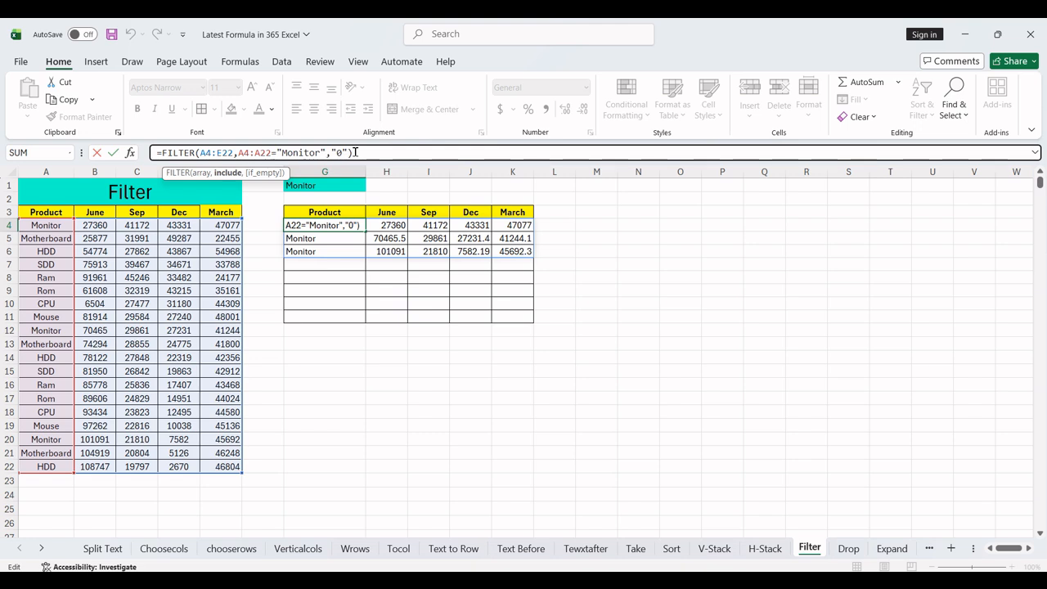
key("Delete")
key("BackSpace")
key("BackSpace")
key("BackSpace")
key("BackSpace")
key("BackSpace")
key("BackSpace")
key("BackSpace")
key("BackSpace")
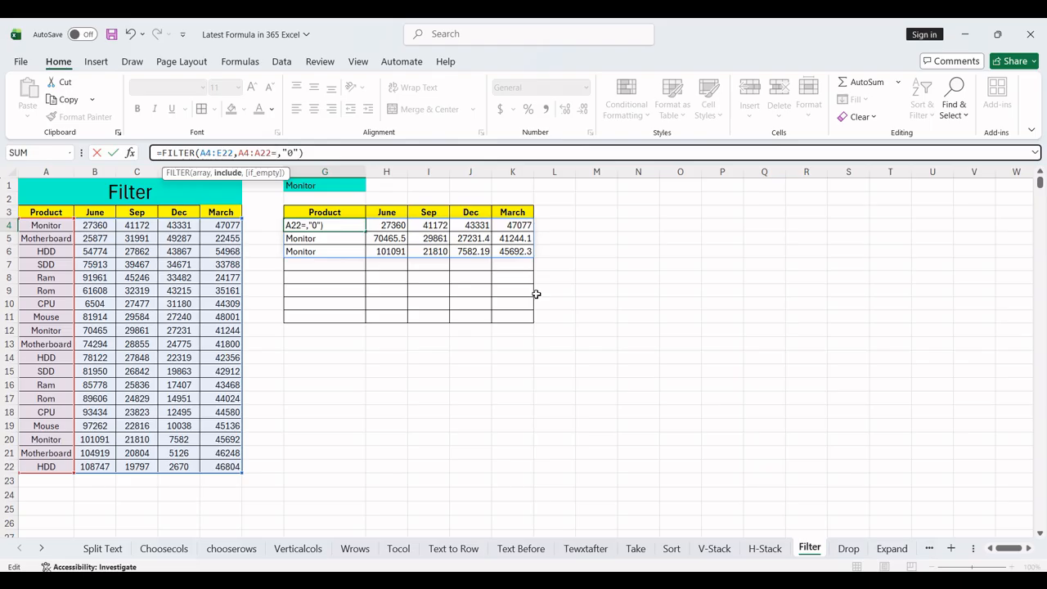
type("g1")
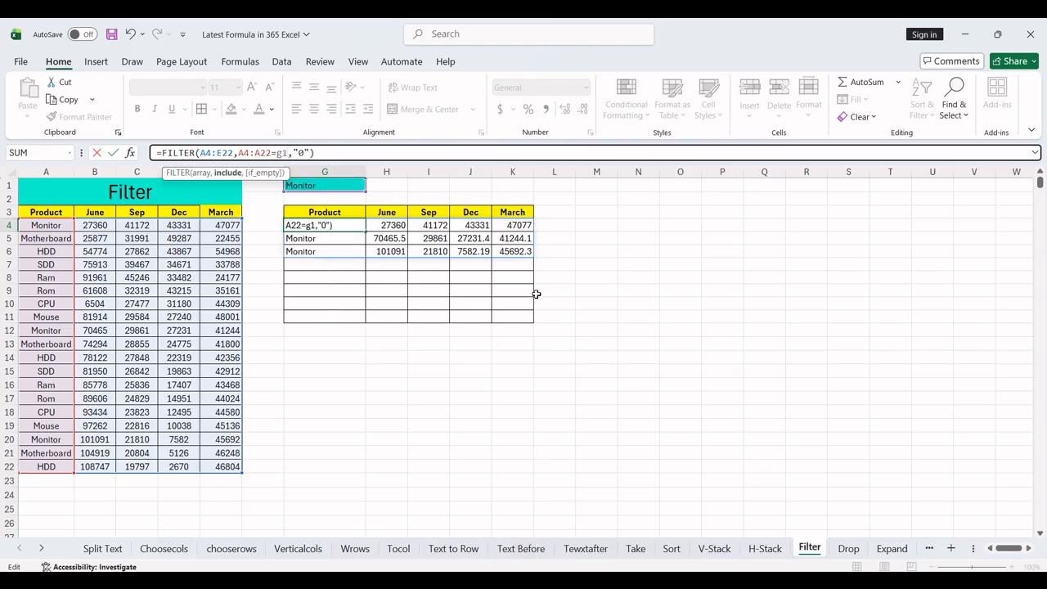
key("Return")
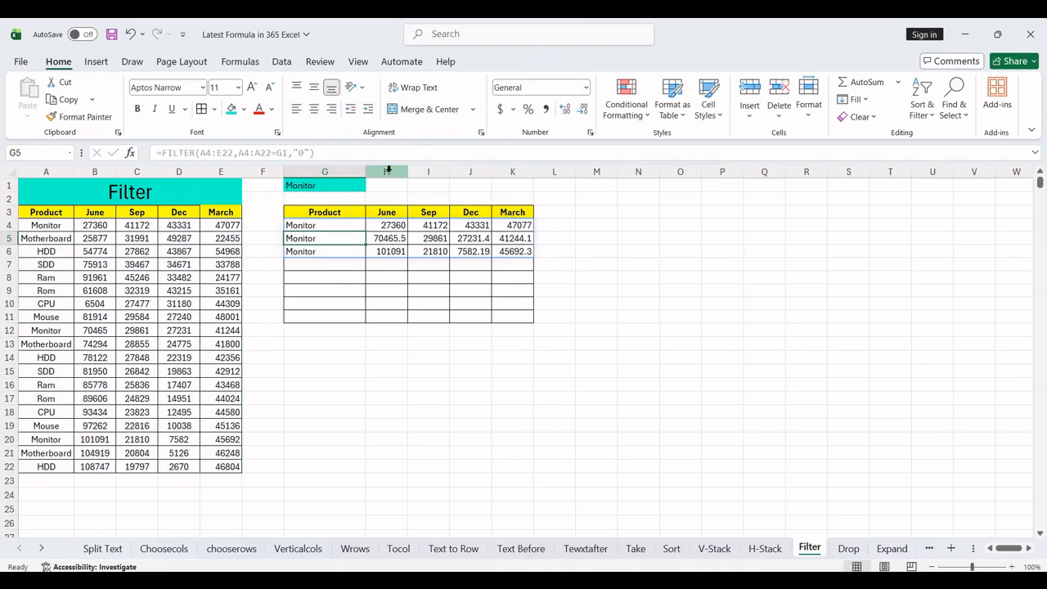
Switch the product dropdown in G1 through Motherboard, HDD, SDD, Ram and Rom, ending on Mouse
left_click(346, 191)
key("alt+Down")
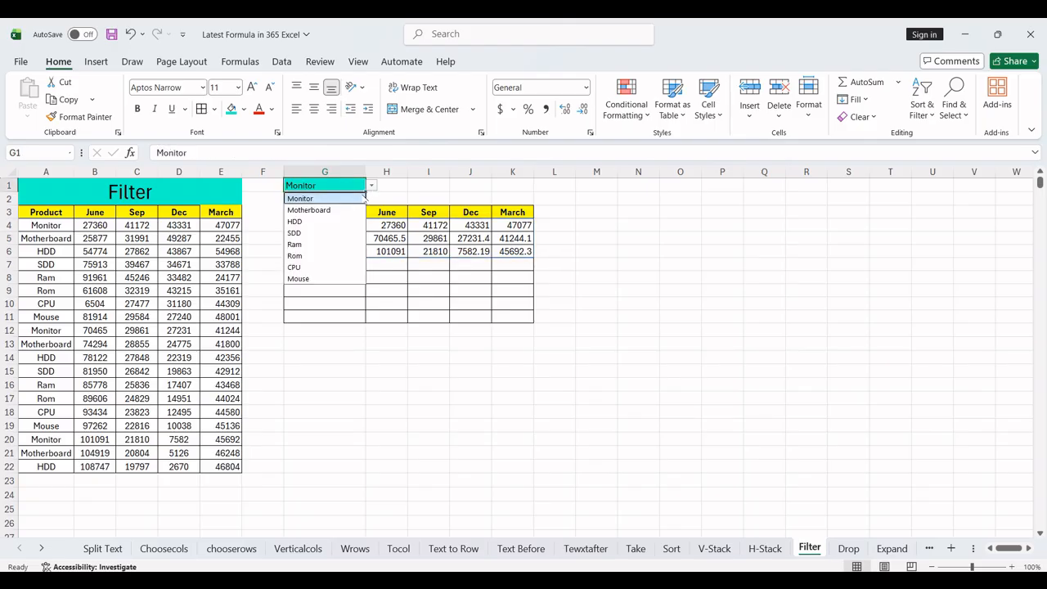
left_click(347, 210)
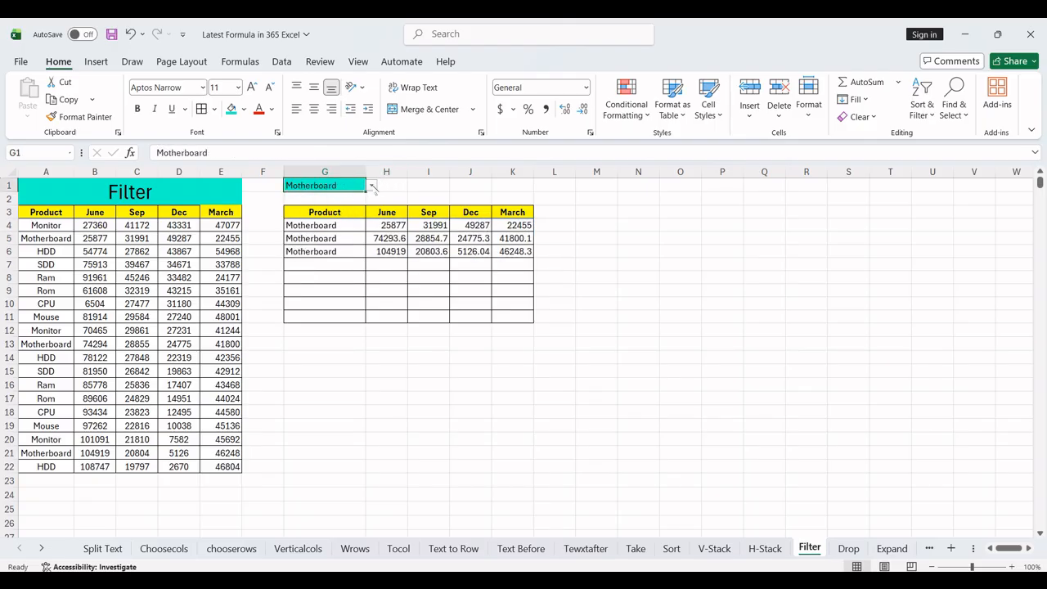
left_click(372, 187)
left_click(330, 222)
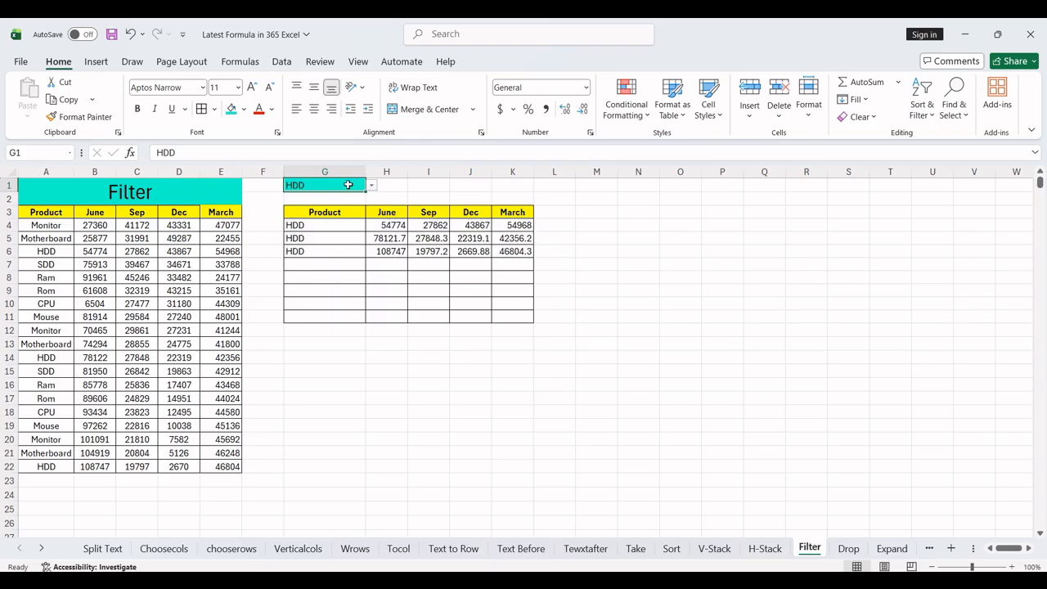
left_click(373, 186)
left_click(331, 236)
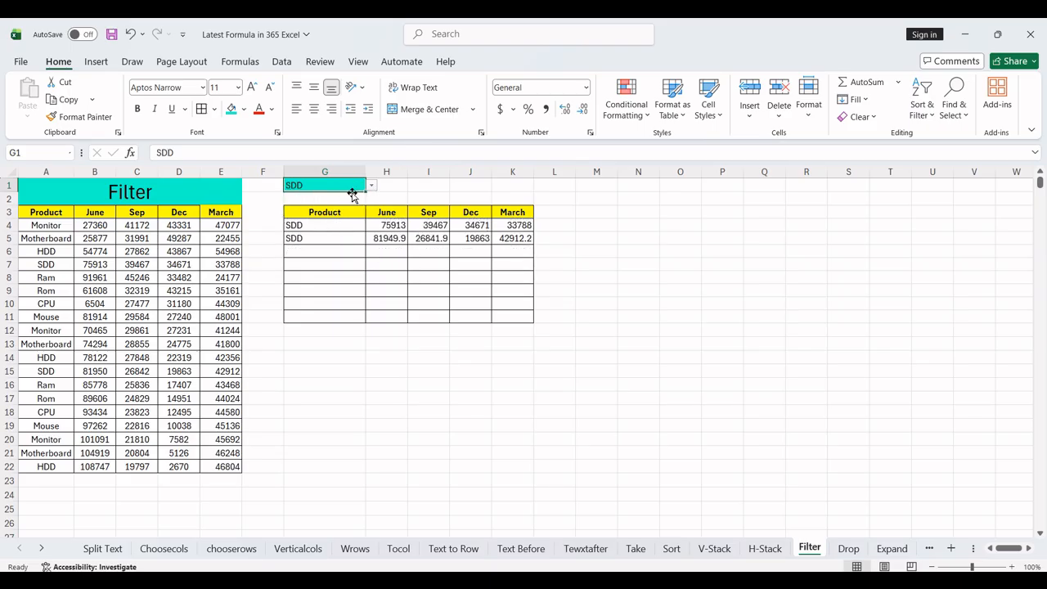
left_click(372, 186)
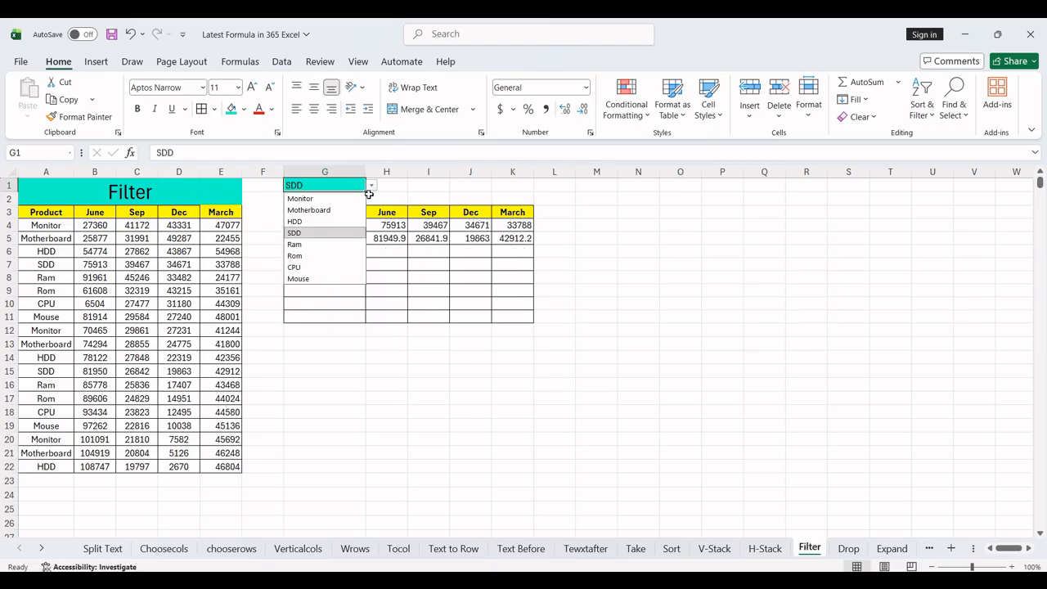
left_click(321, 249)
left_click(372, 187)
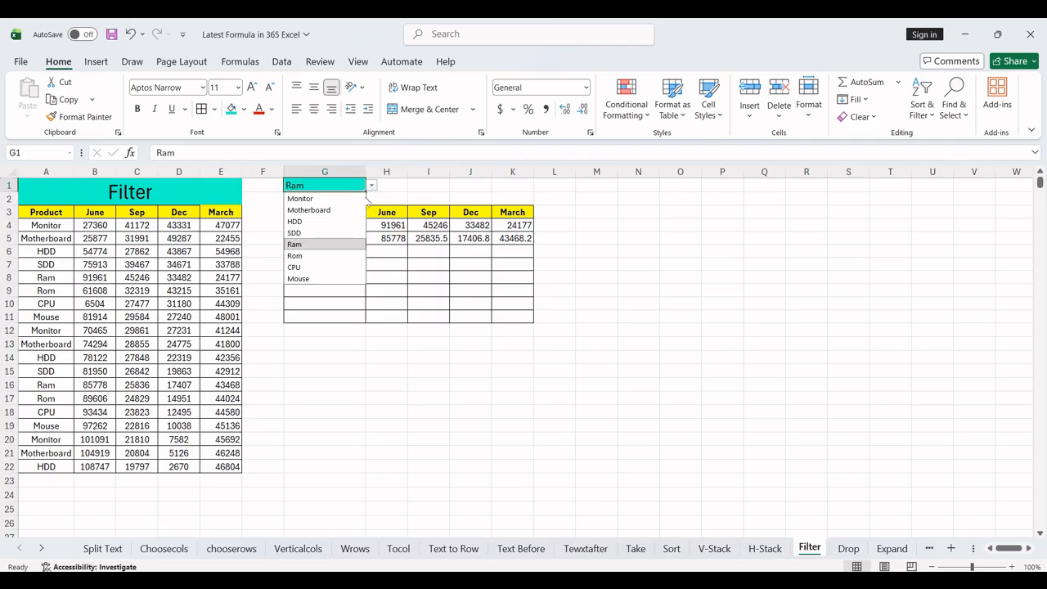
left_click(316, 256)
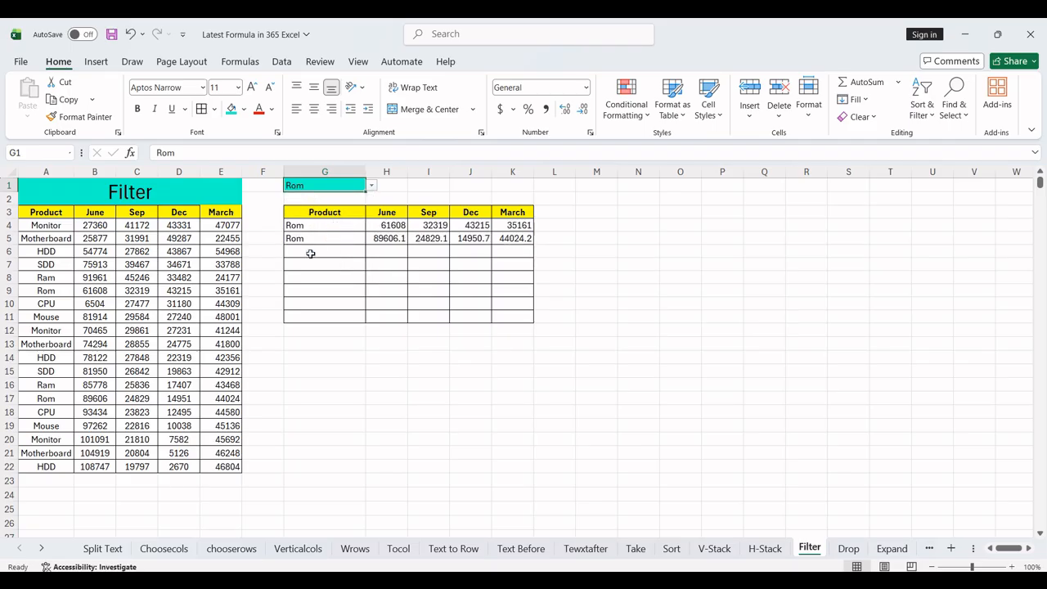
left_click(372, 187)
left_click(309, 279)
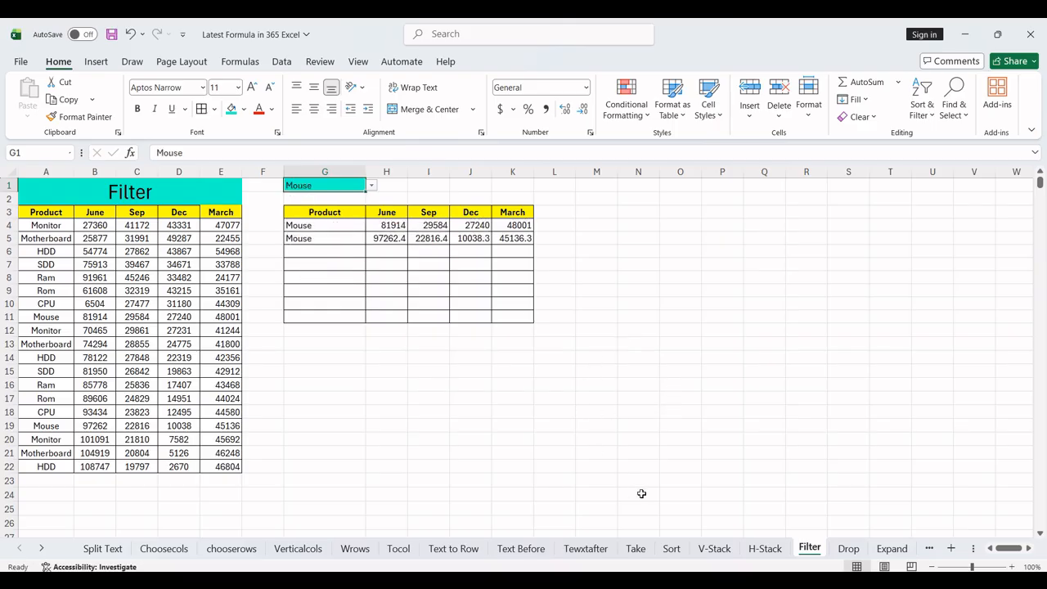
On the Drop sheet, copy the header row A3:D3 to the cells starting at G3
left_click(848, 548)
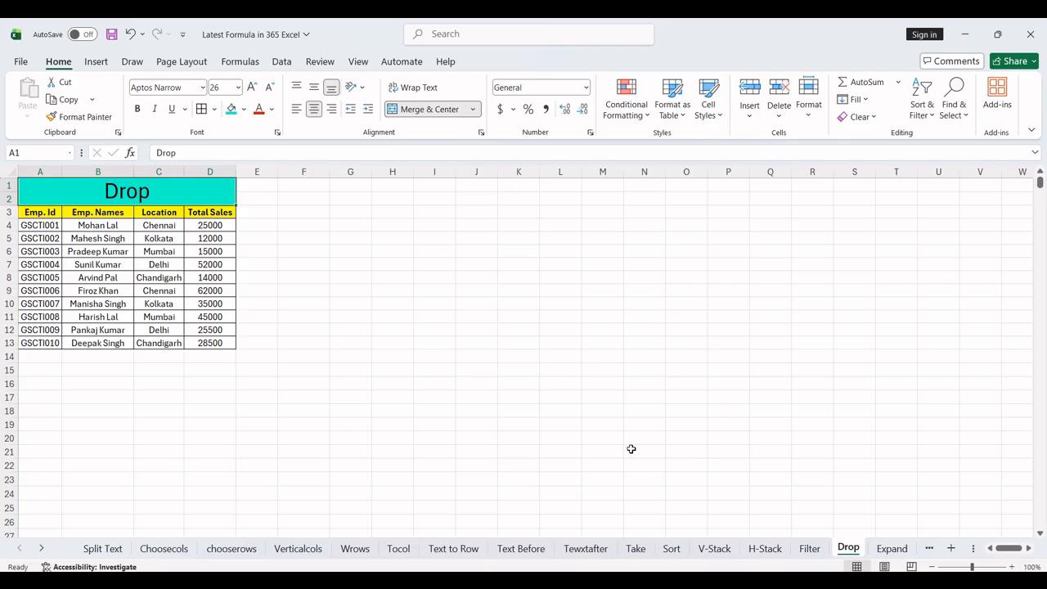
left_click(394, 213)
left_click_drag(45, 212, 216, 213)
key("ctrl+c")
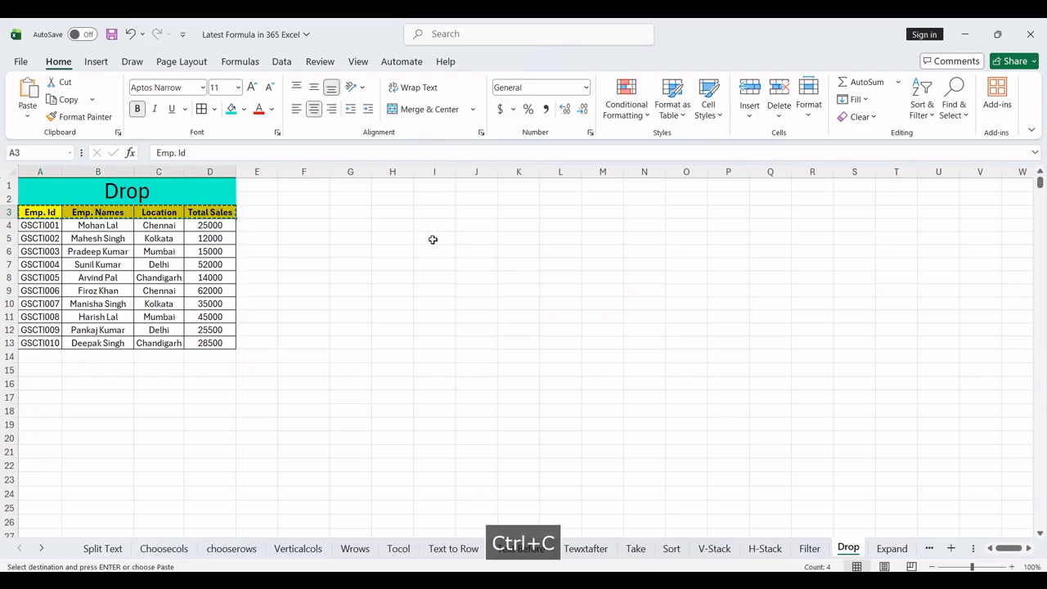
left_click(350, 212)
key("ctrl+v")
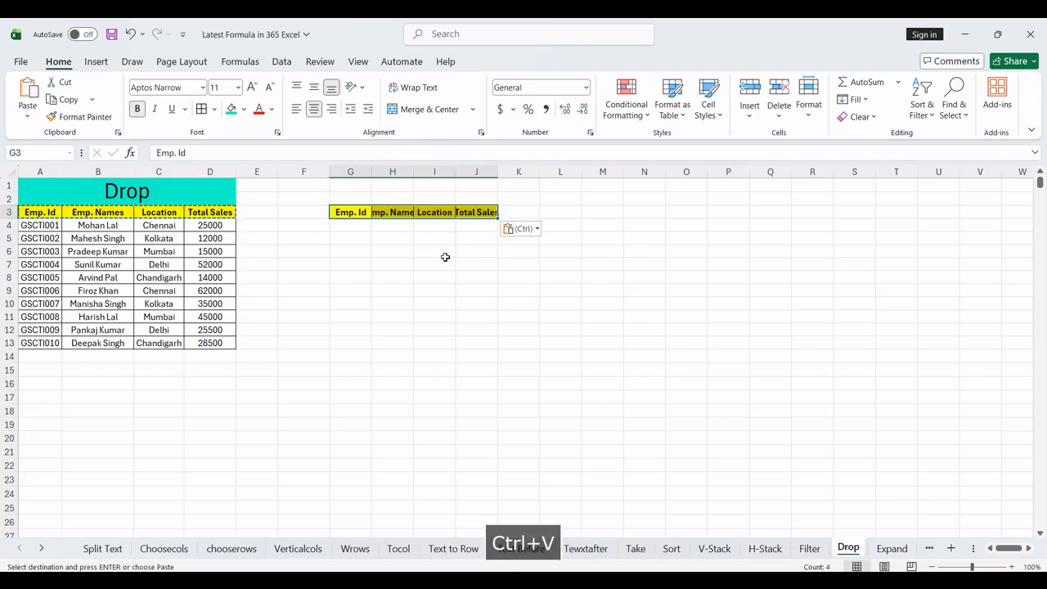
Try the formula =DROP(A4:D13,5,4) in cell G4 and clear the cell
left_click(350, 227)
type("=drop")
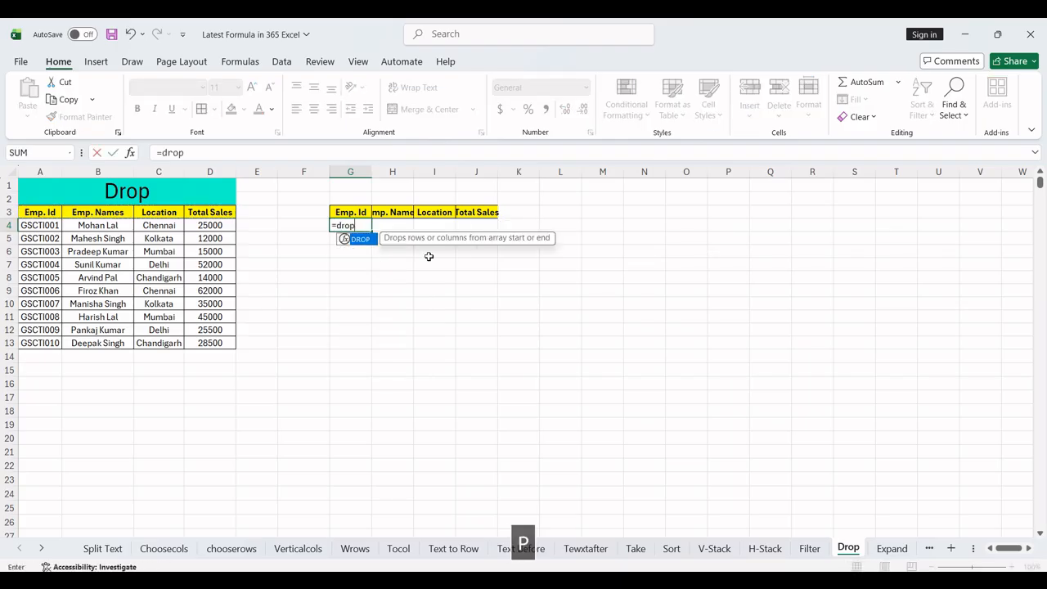
key("Tab")
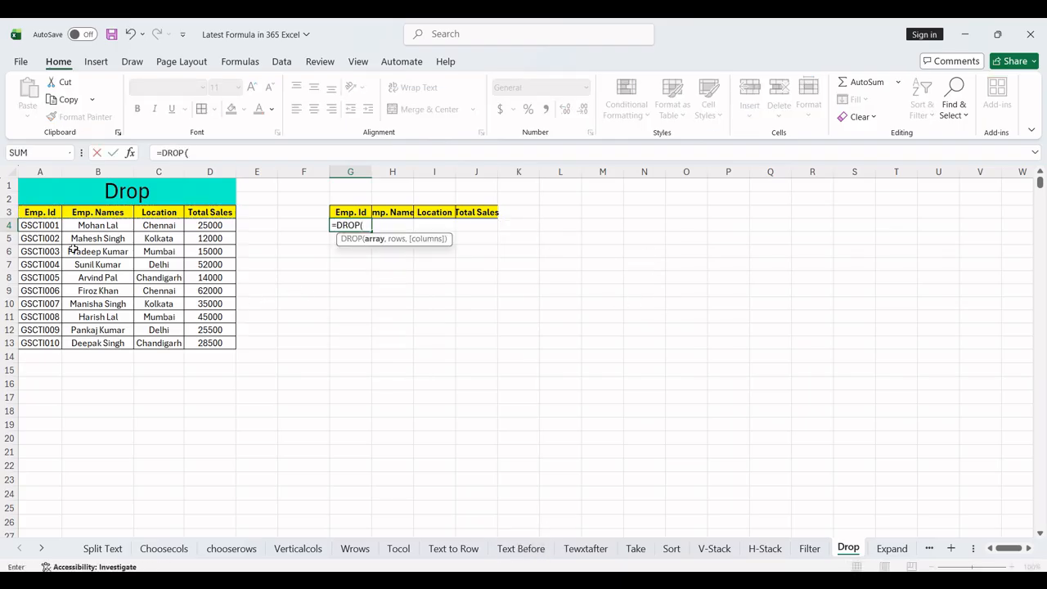
left_click(39, 227)
key("ctrl+shift+Right")
key("ctrl+shift+Down")
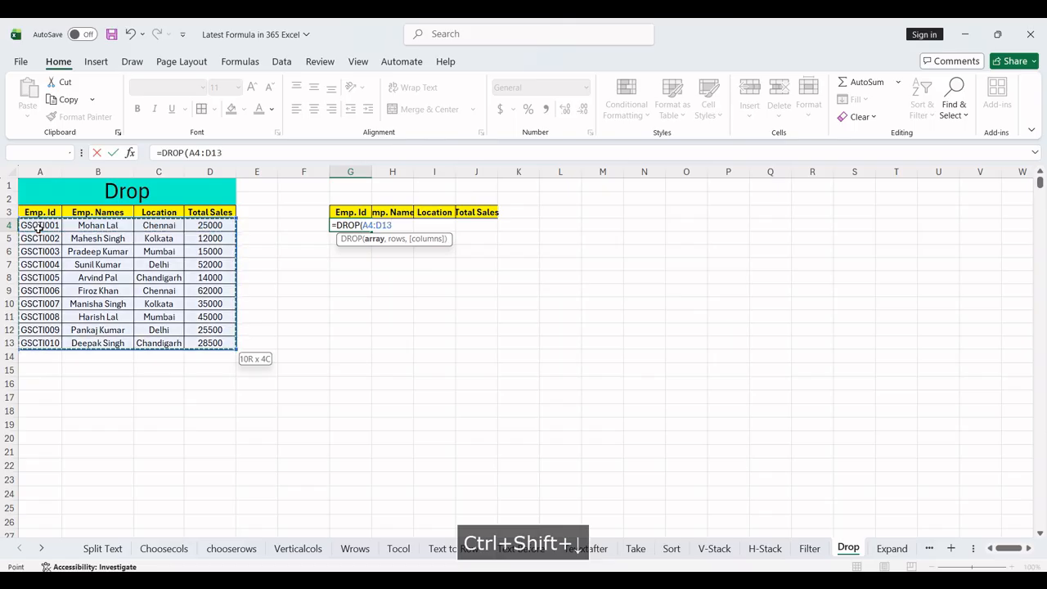
type(",")
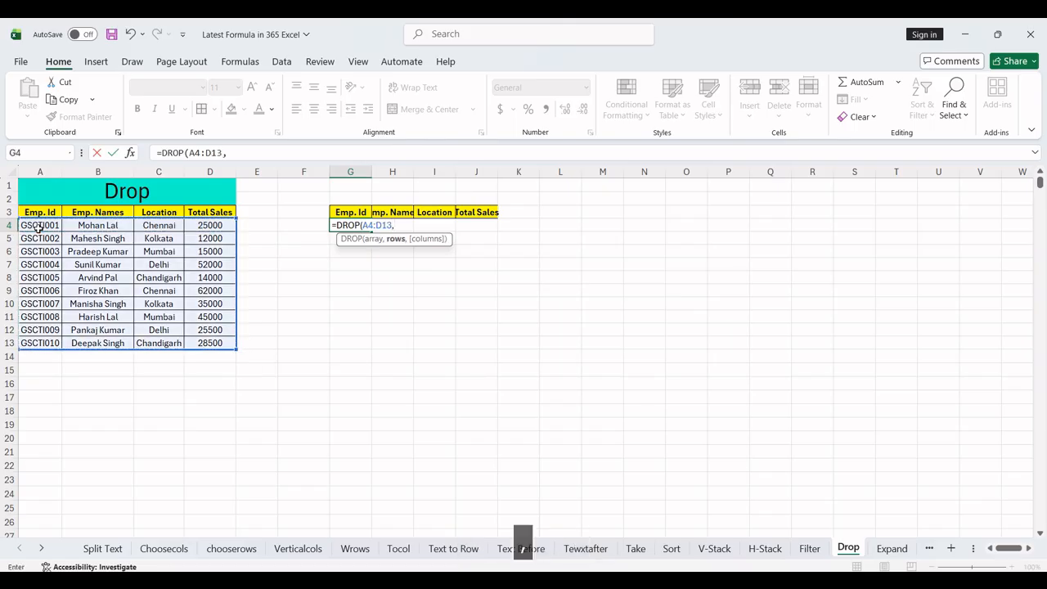
type("5,")
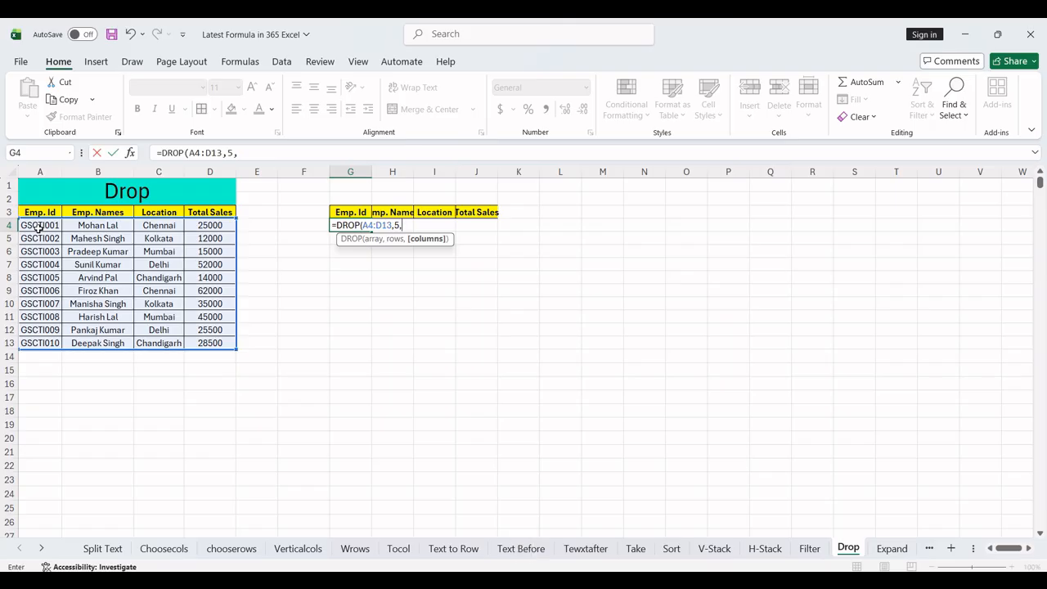
type("4)")
key("Return")
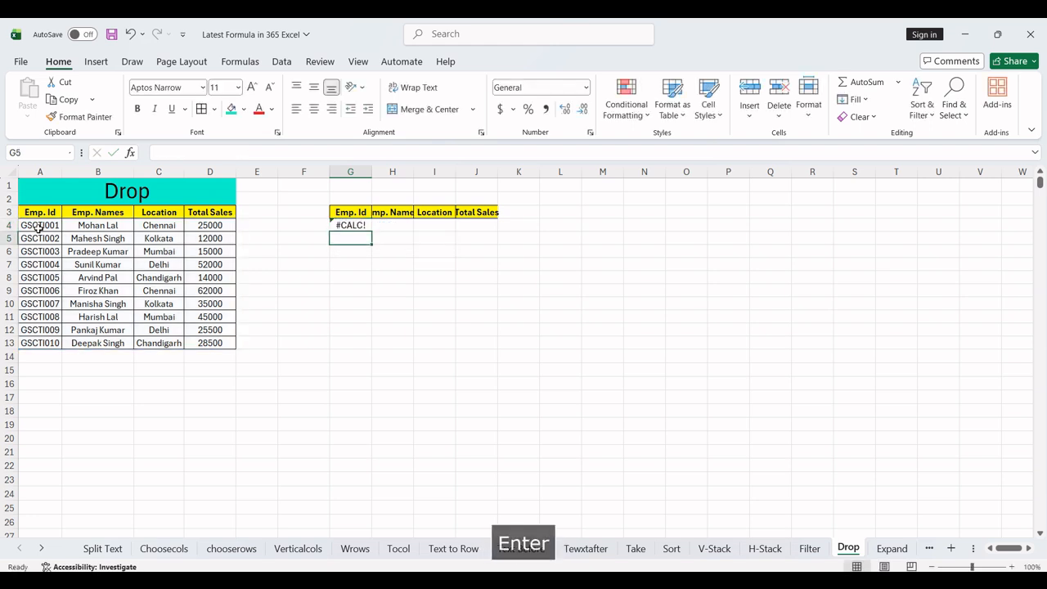
key("Up")
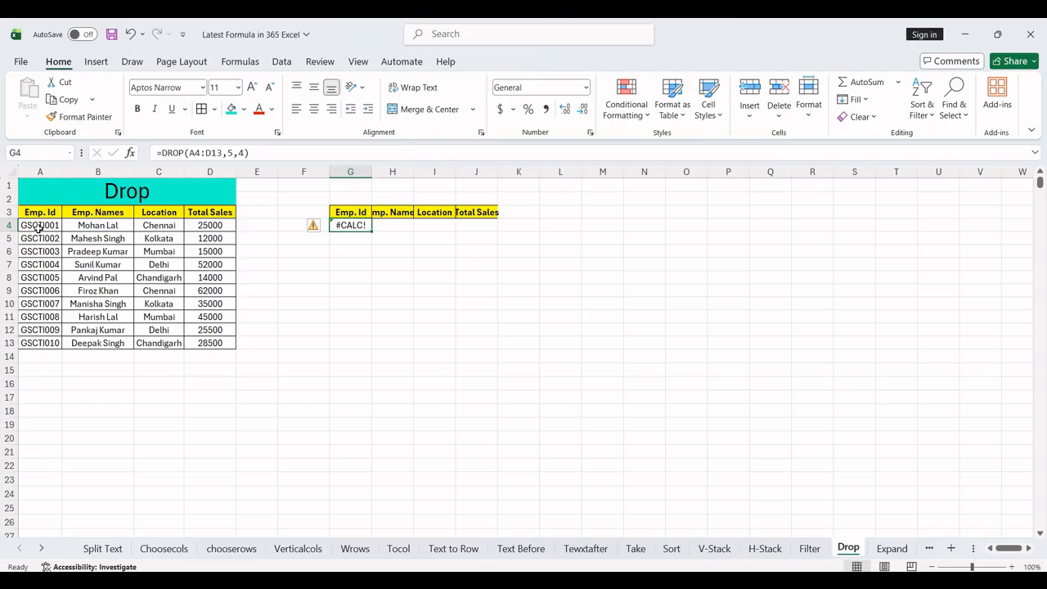
key("Delete")
Enter =DROP(A4:D13,4,3) in cell G4 to drop the first four rows and three columns of the employee table
type("=dro")
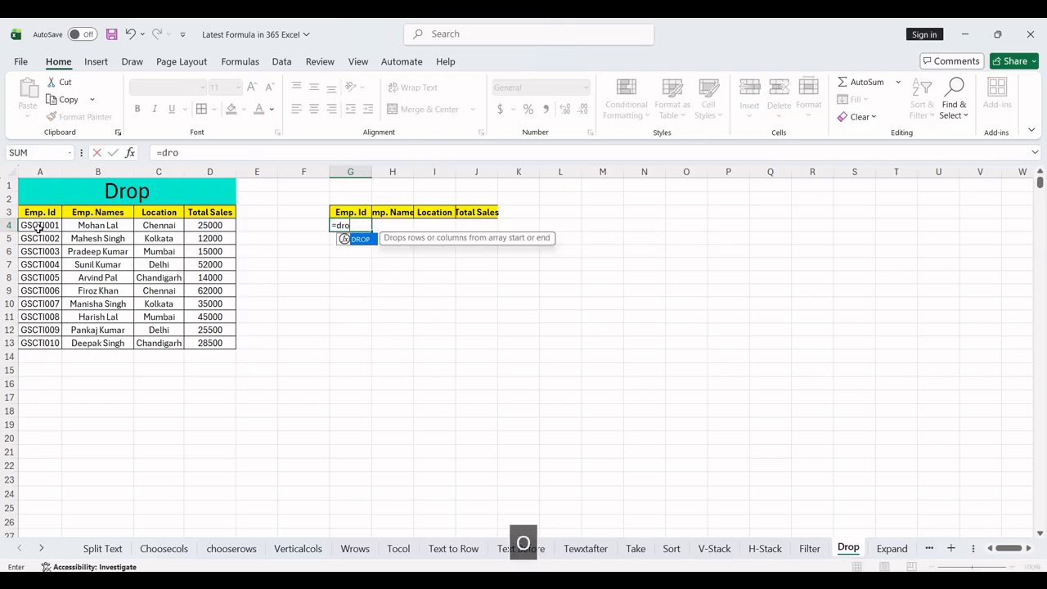
key("Tab")
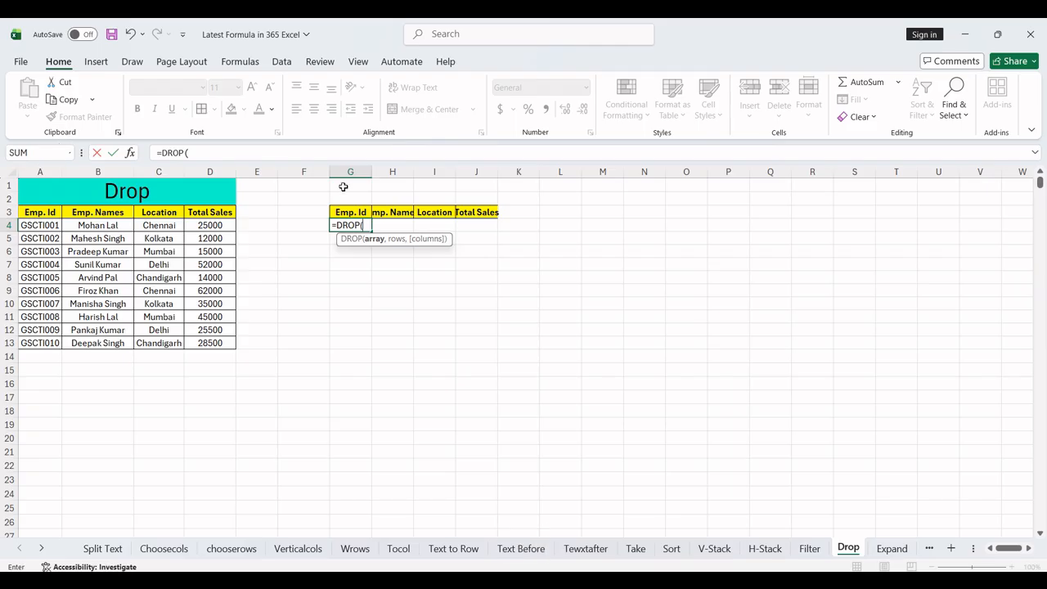
left_click(29, 225)
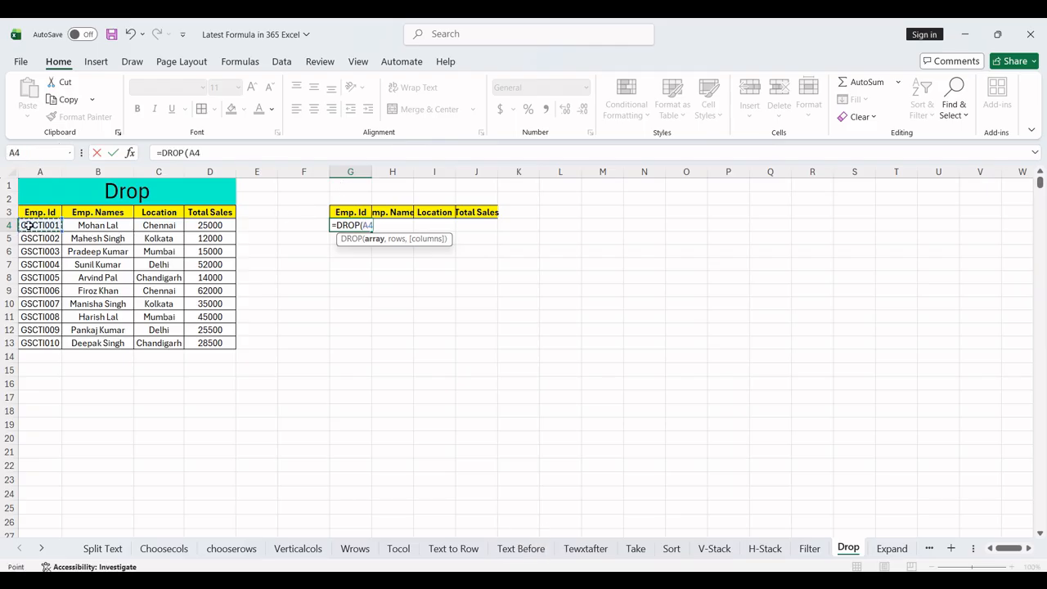
key("ctrl+shift+Right")
key("ctrl+shift+Down")
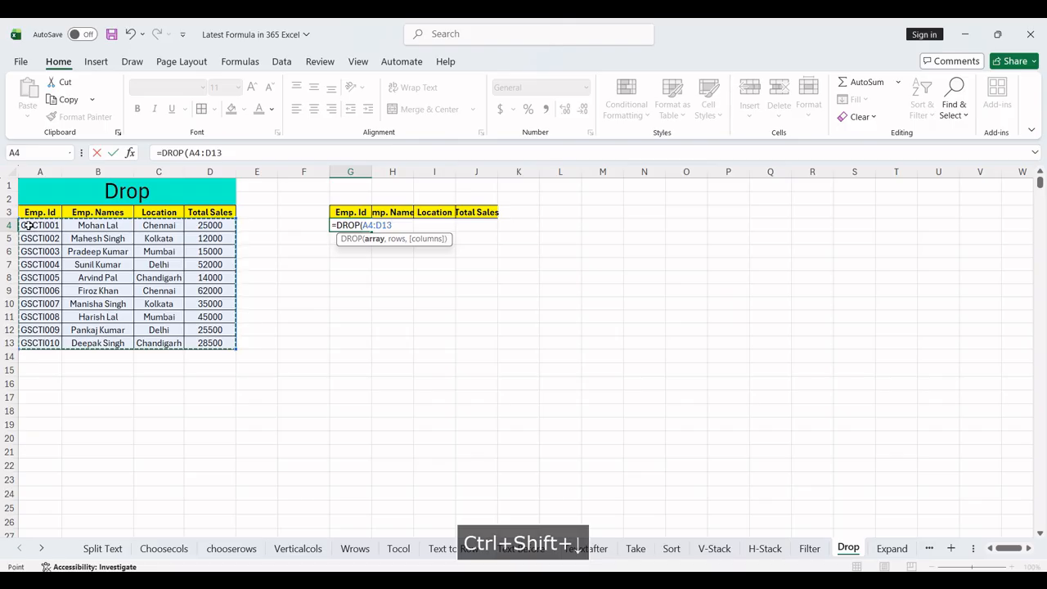
type(",")
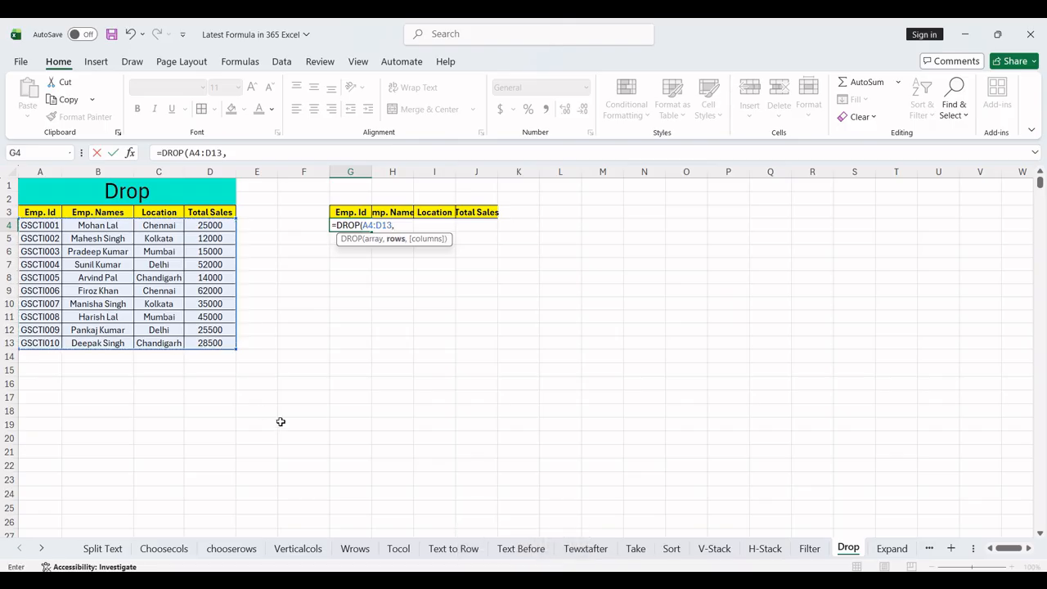
type("4")
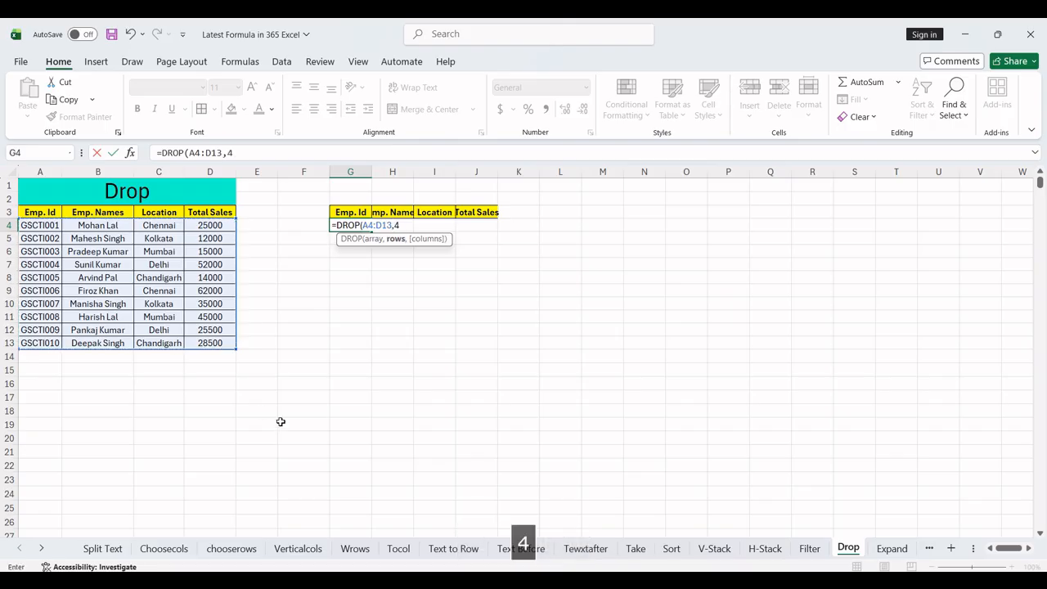
type(",")
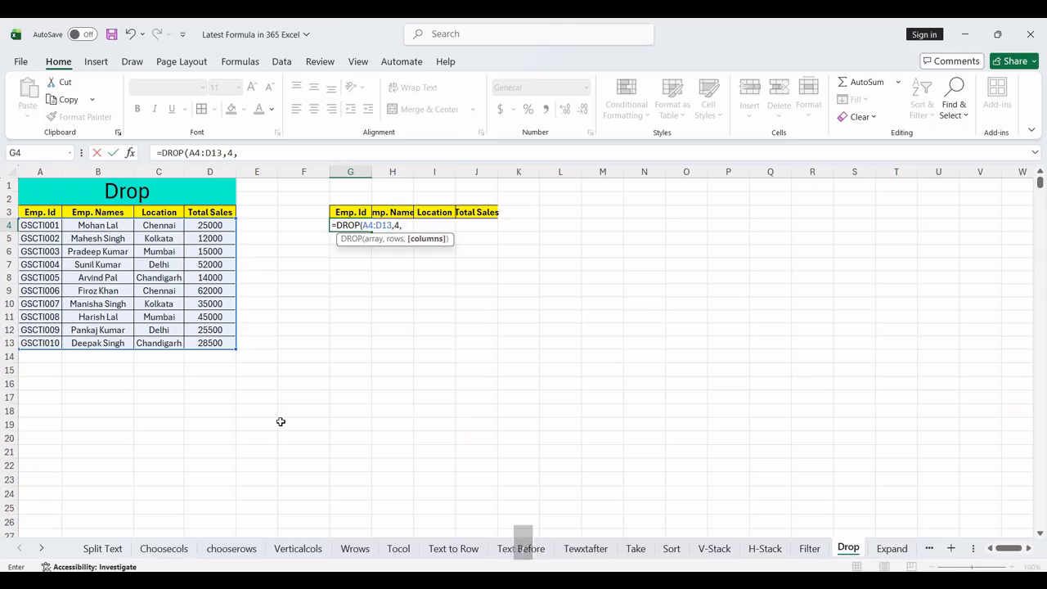
type("3)")
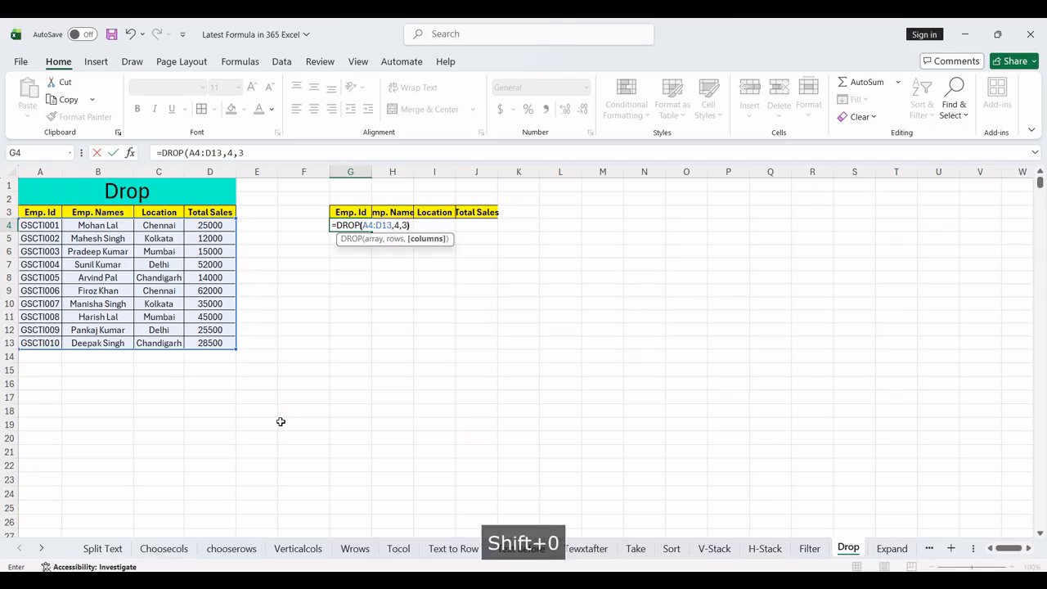
key("Return")
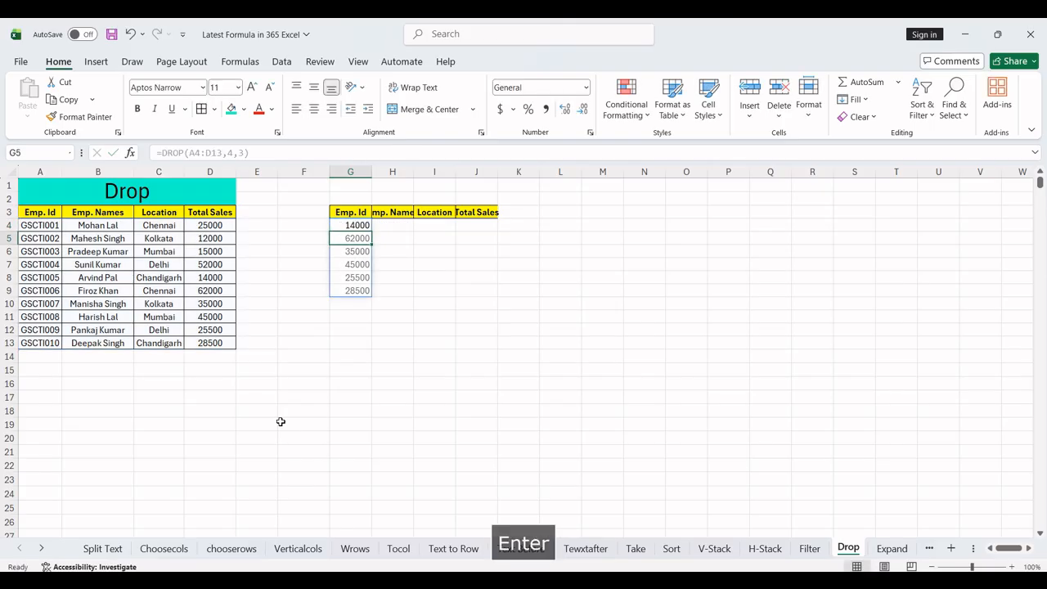
Set the rows argument of the DROP formula in G4 to 1
left_click(355, 228)
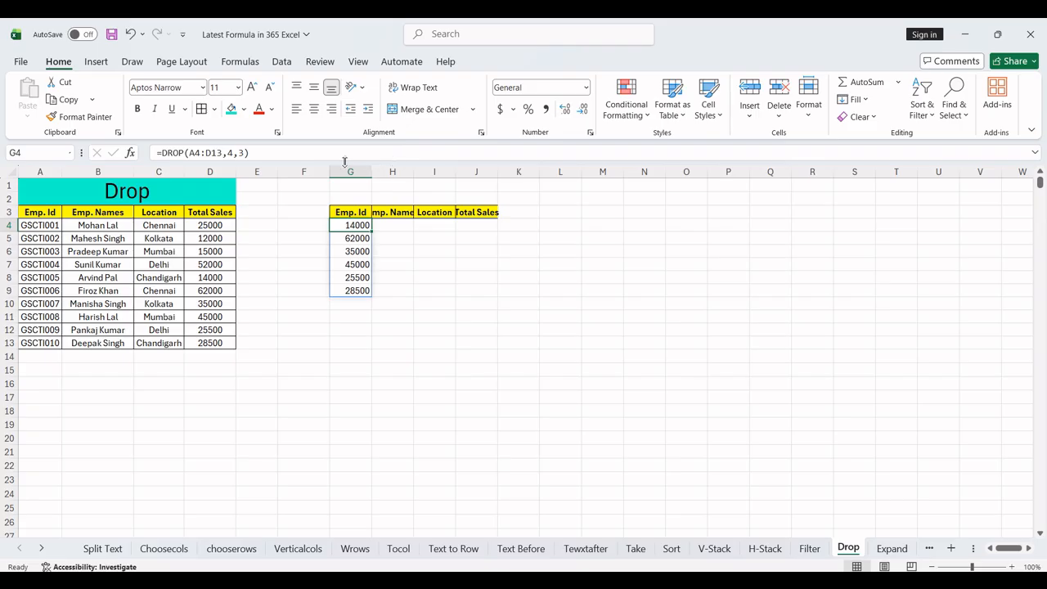
left_click(235, 155)
key("BackSpace")
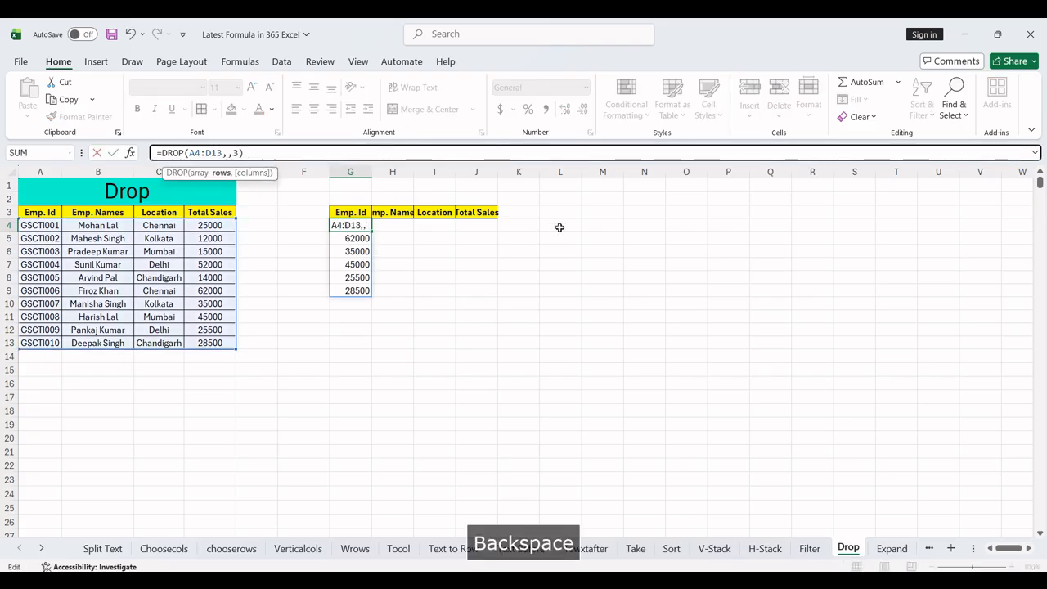
type("1")
key("Return")
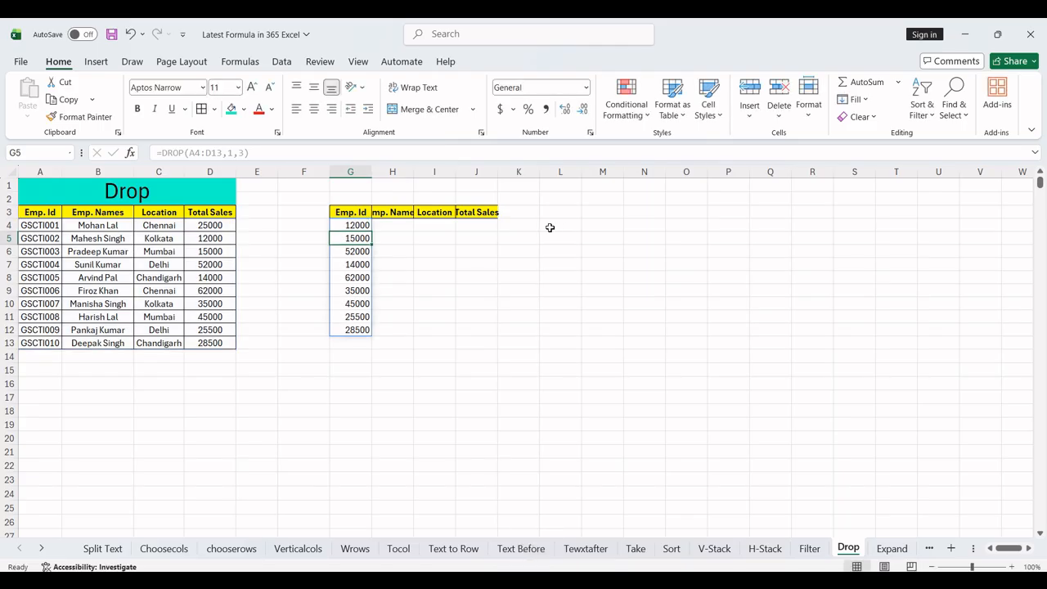
Change the rows argument in G4's formula to 2, making it =DROP(A4:D13,2,3)
left_click(233, 152)
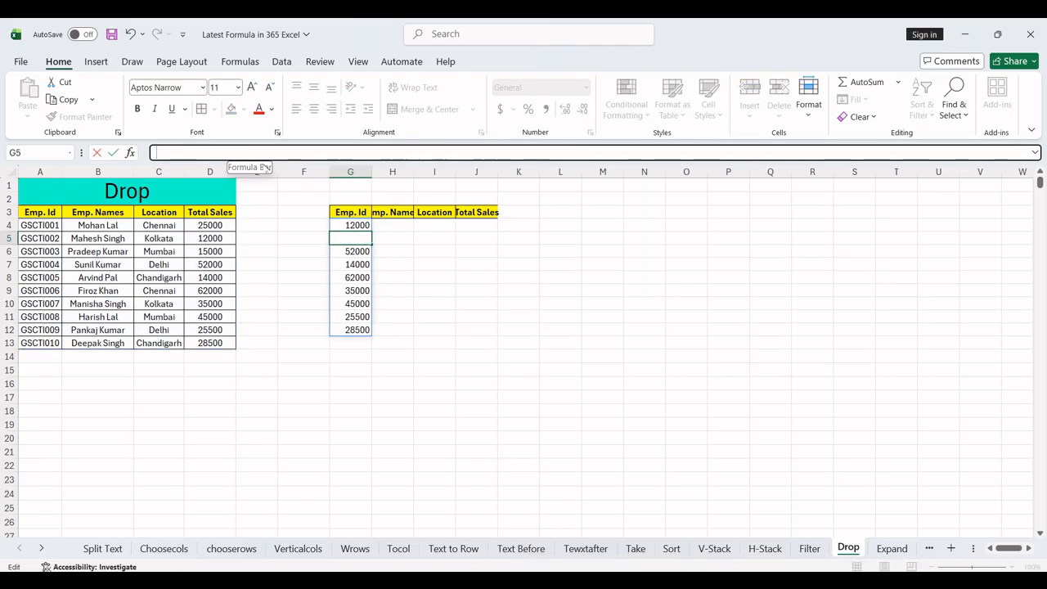
key("Escape")
left_click(368, 226)
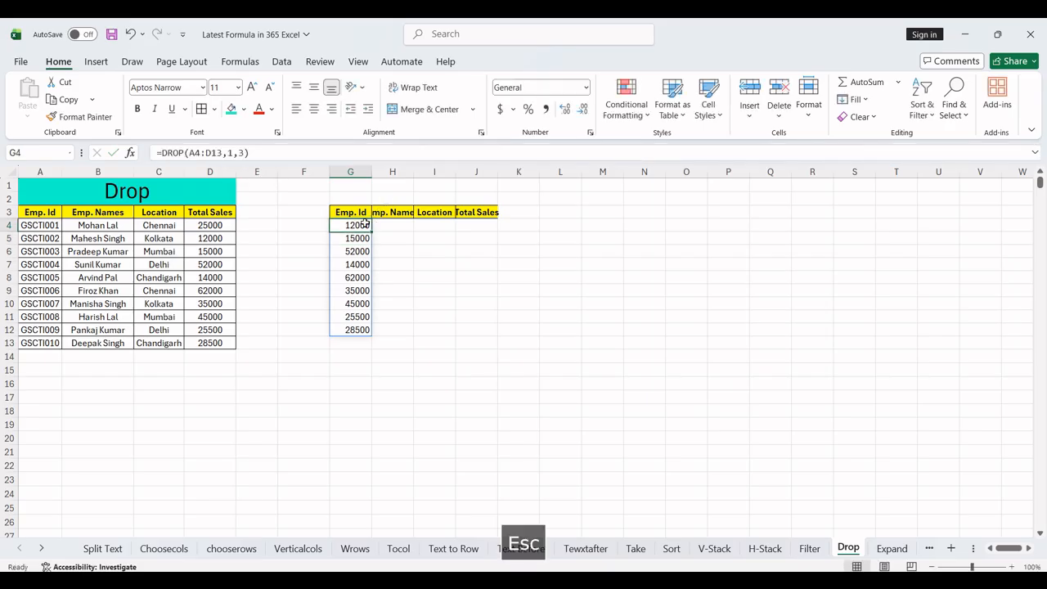
left_click(232, 152)
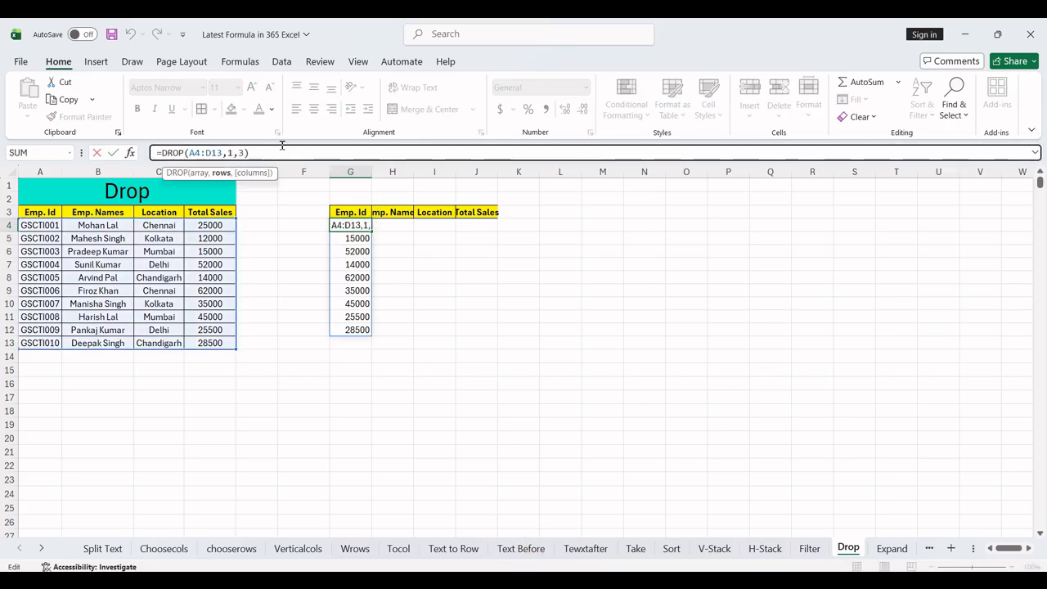
key("BackSpace")
type("3")
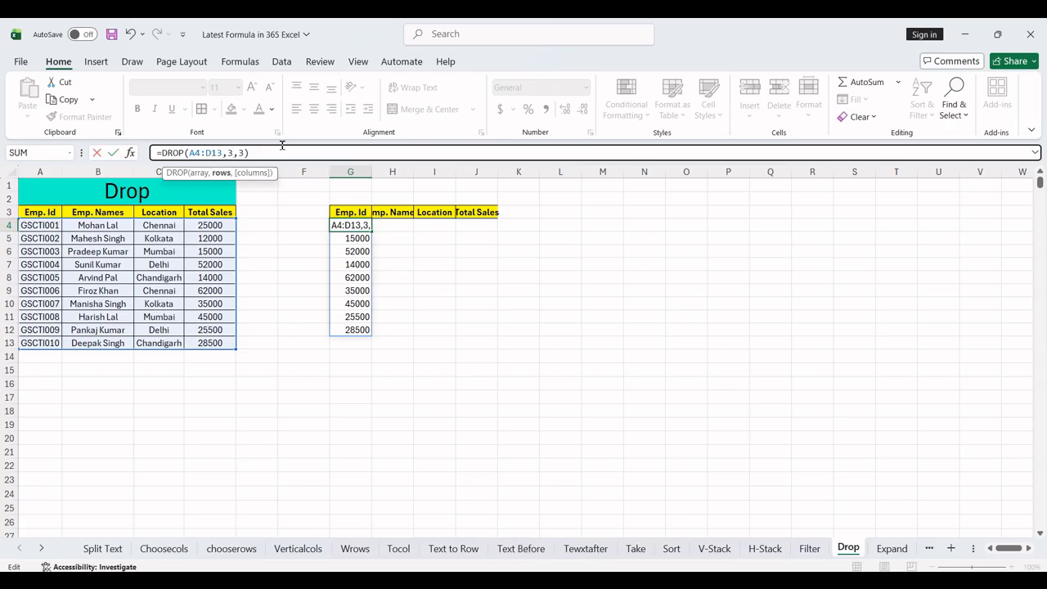
key("BackSpace")
type("2")
key("Return")
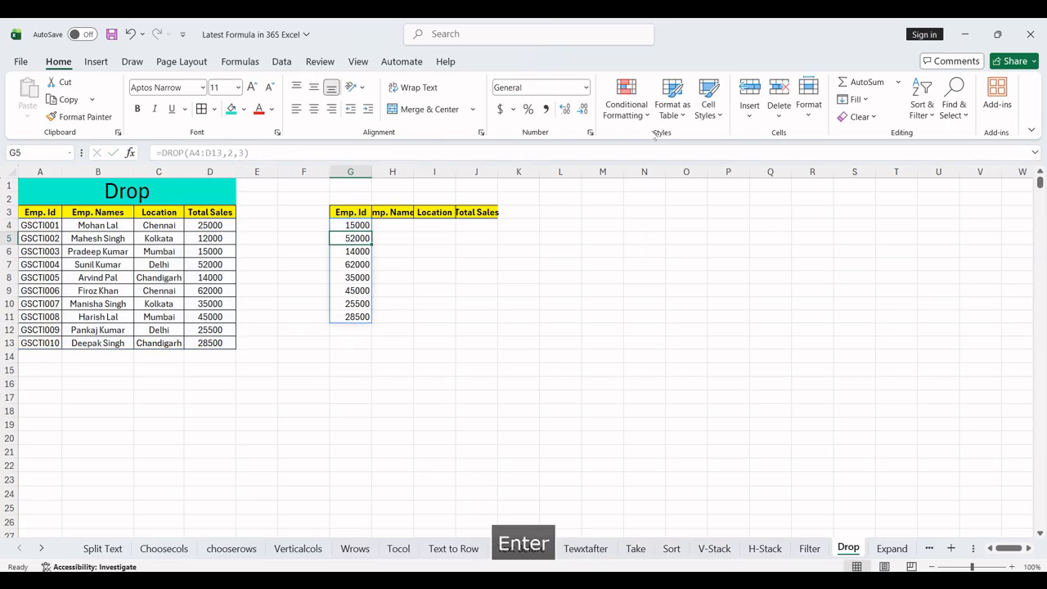
Set the columns argument of the DROP formula in G4 to 1, making it =DROP(A4:D13,2,1)
left_click(243, 145)
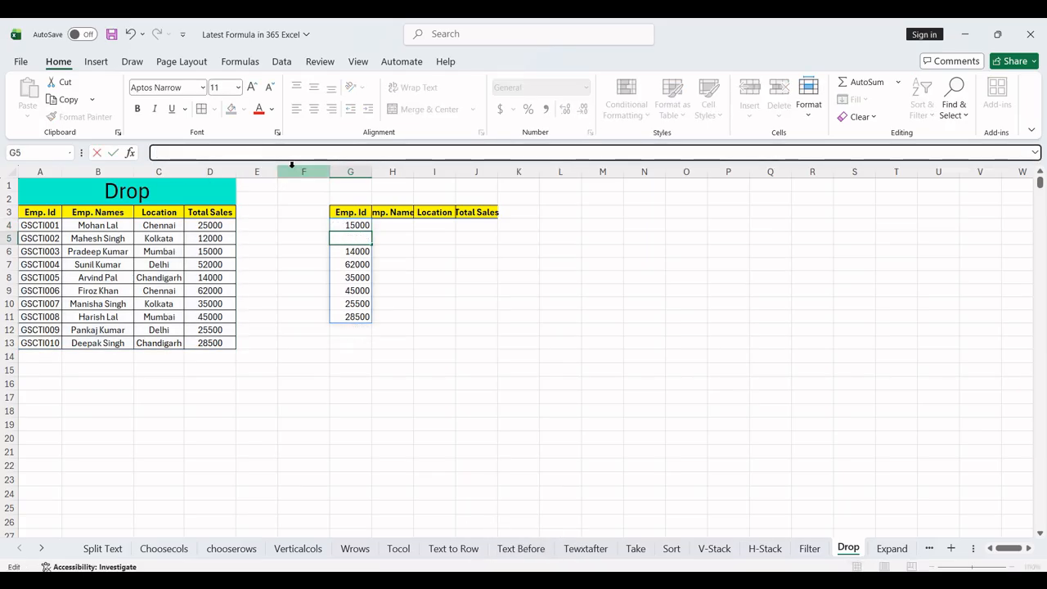
key("Escape")
left_click(359, 225)
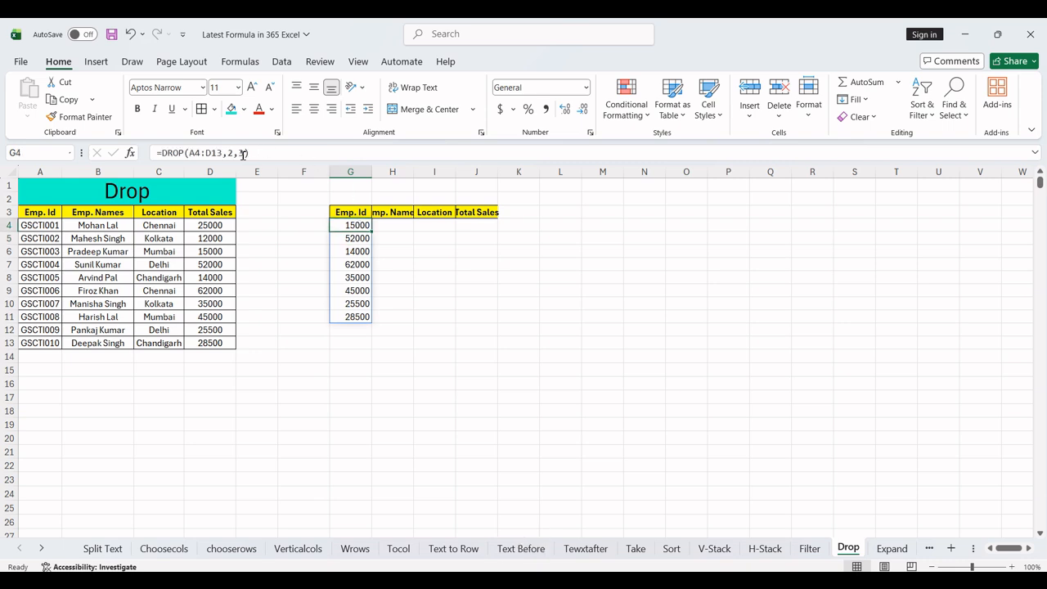
left_click(331, 154)
key("BackSpace")
type("1")
key("Return")
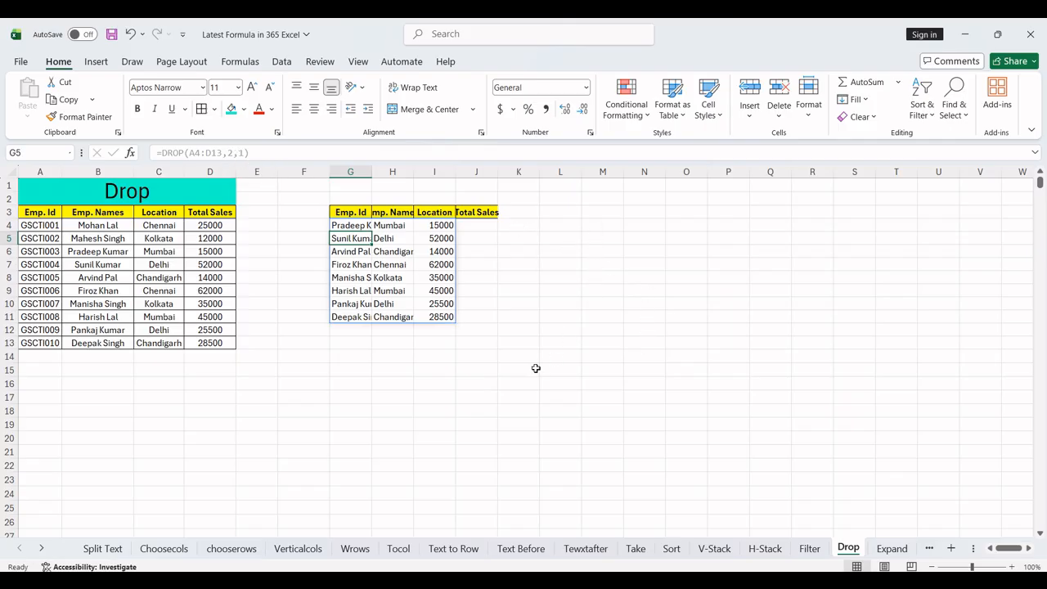
Enter =DROP(A4:D13,4,2) in cell G13 to drop the employee table's first four rows and two columns
left_click(357, 342)
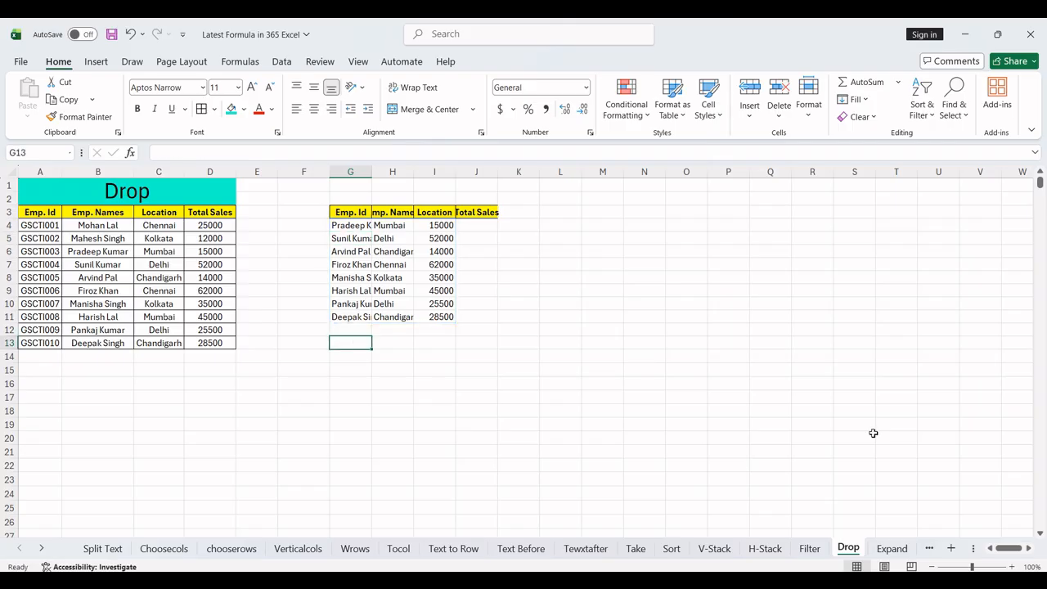
type("=drop")
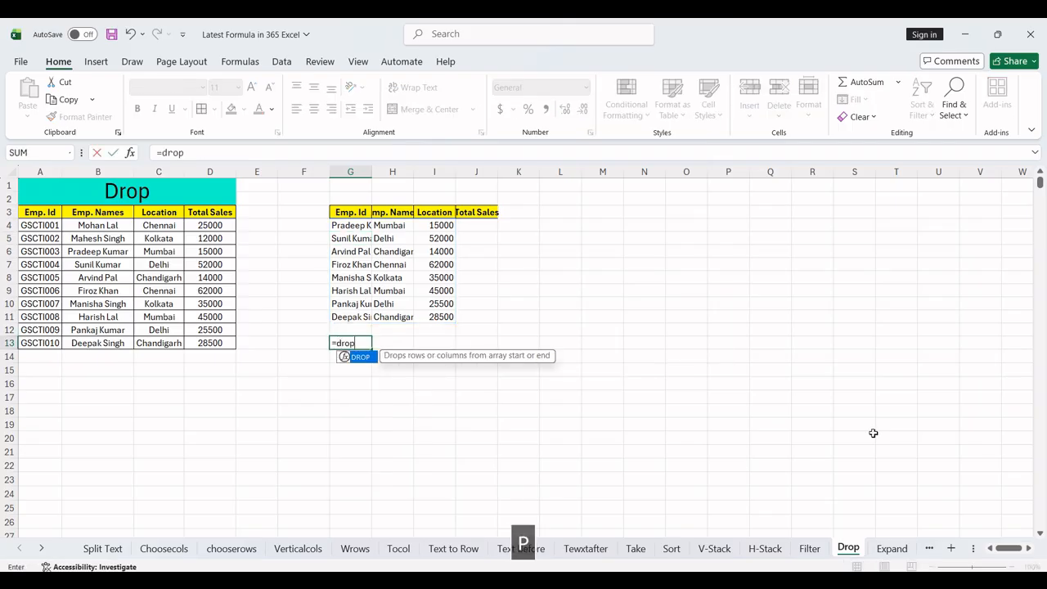
key("Tab")
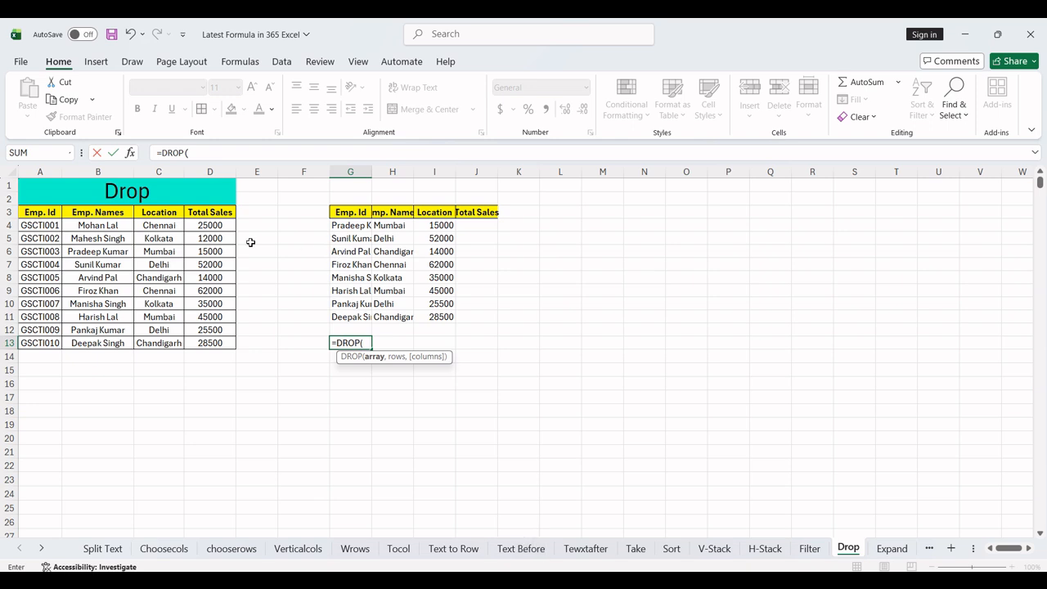
left_click(30, 226)
key("ctrl+shift+Right")
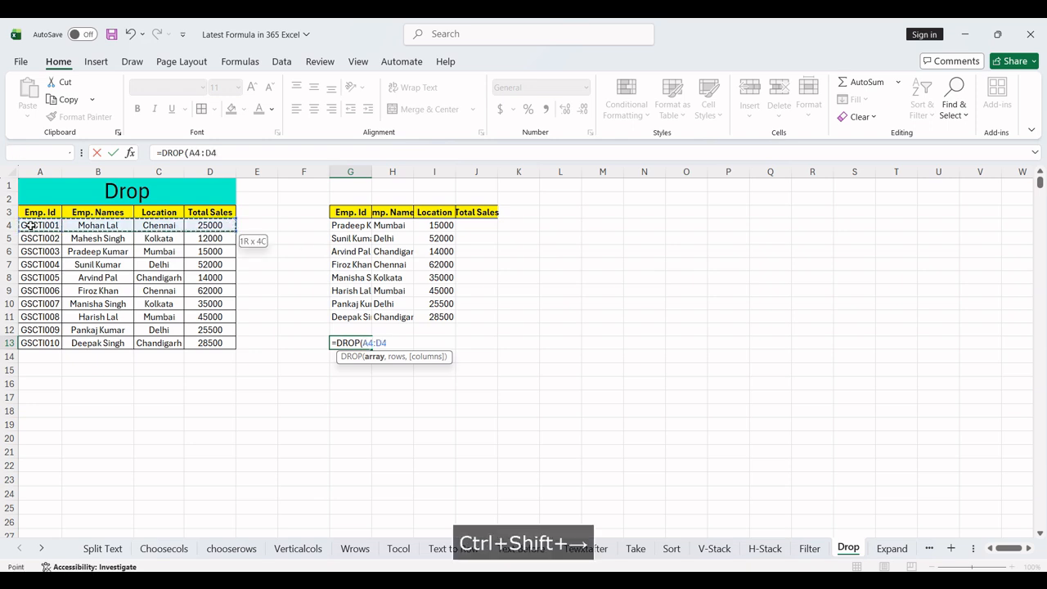
key("ctrl+shift+Down")
type(",")
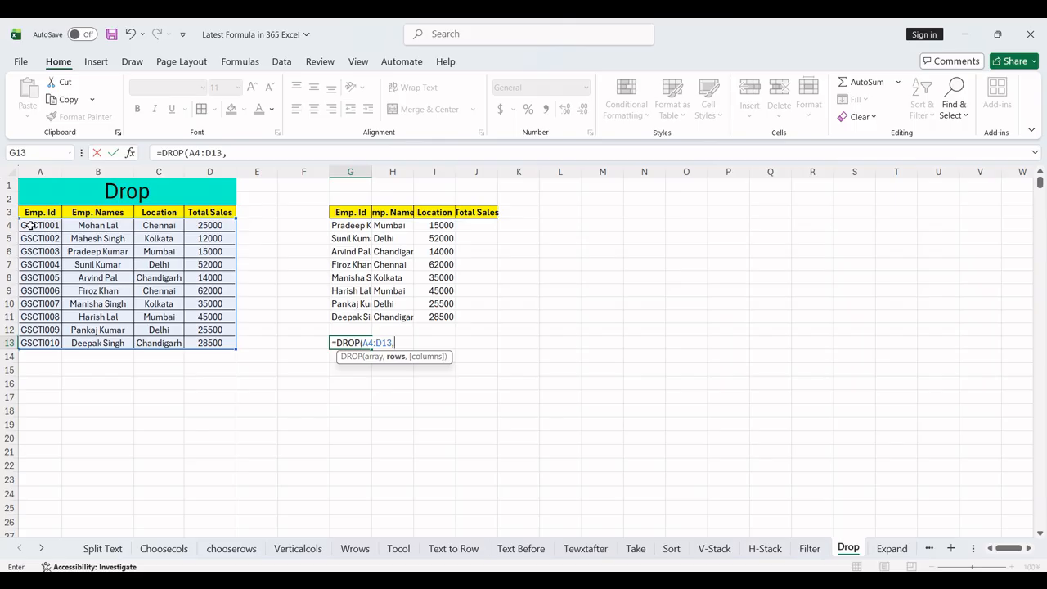
type("4")
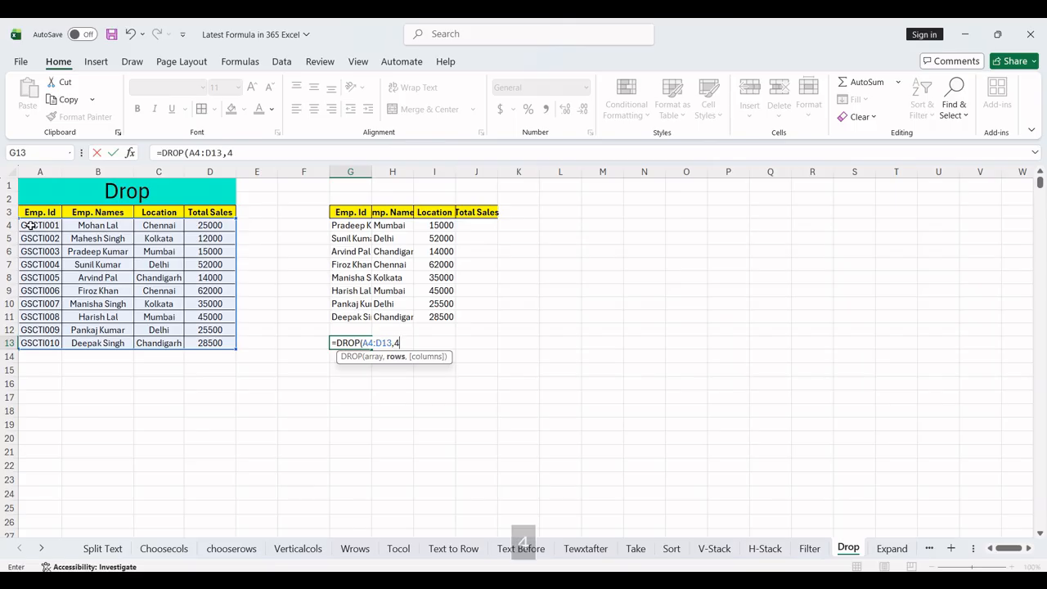
type(",")
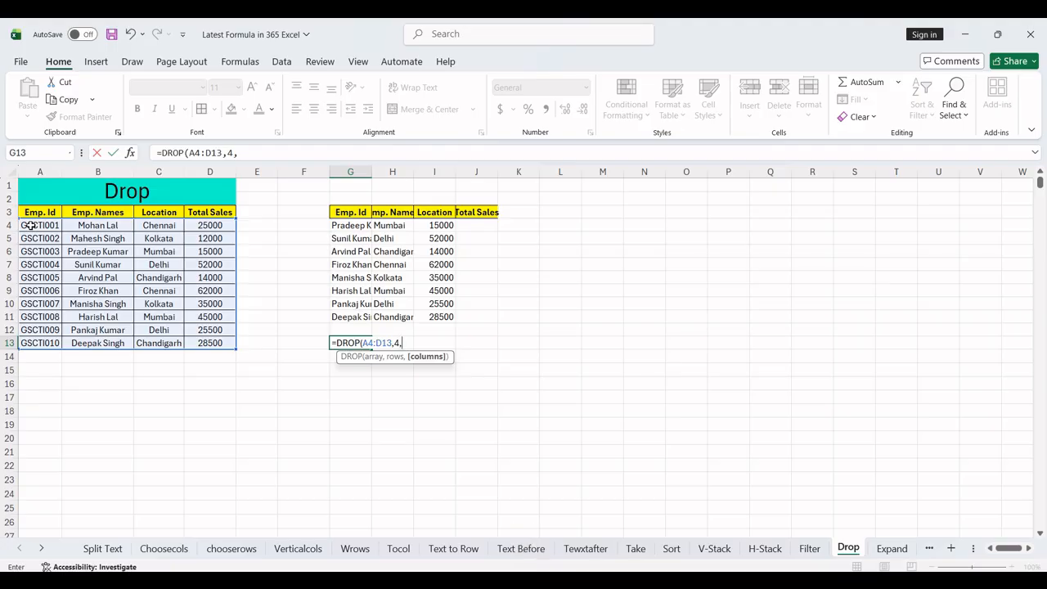
type("2")
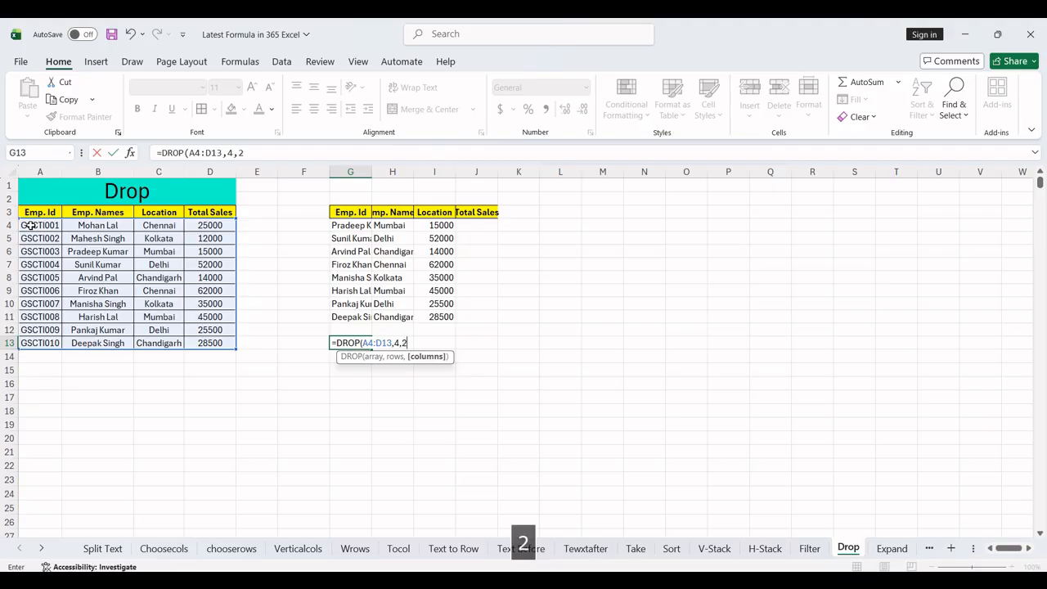
type(")")
key("Return")
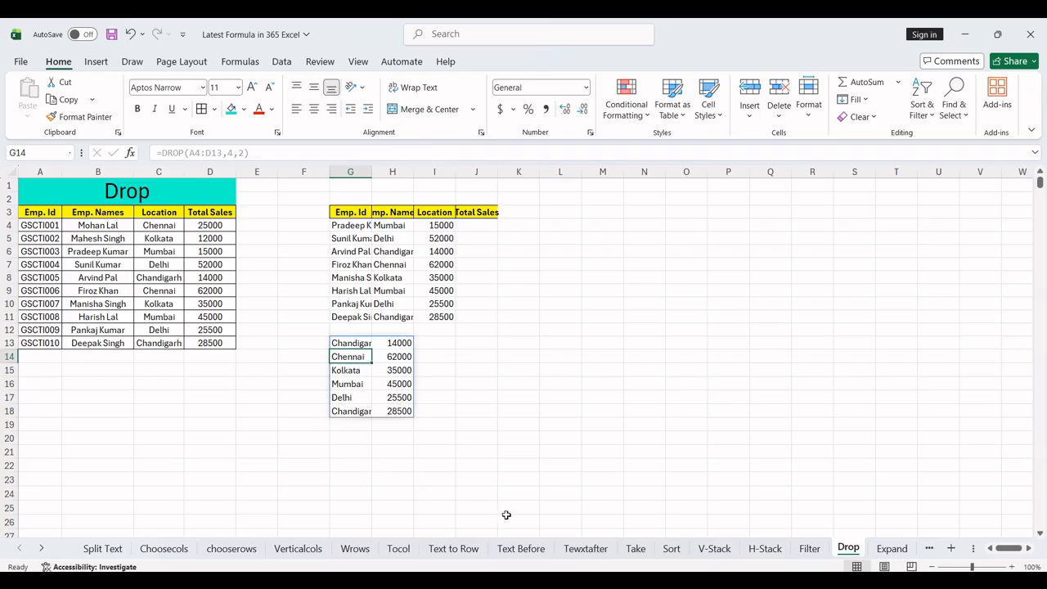
On the Expand sheet, enter =EXPAND(A4:D11,12,8) in cell A14 to expand the product table to 12 rows and 8 columns
left_click(894, 548)
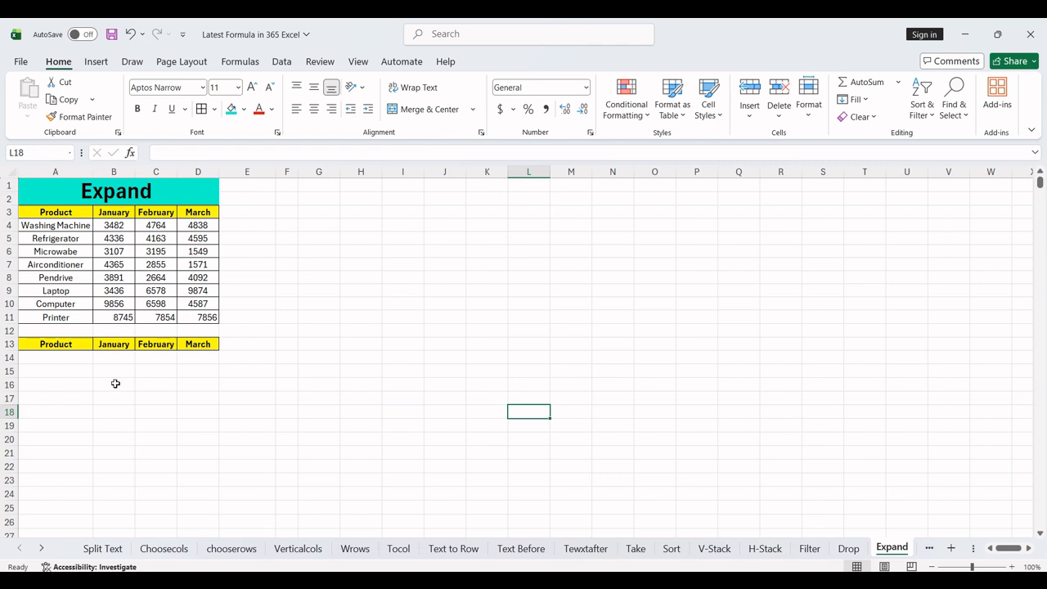
left_click(75, 361)
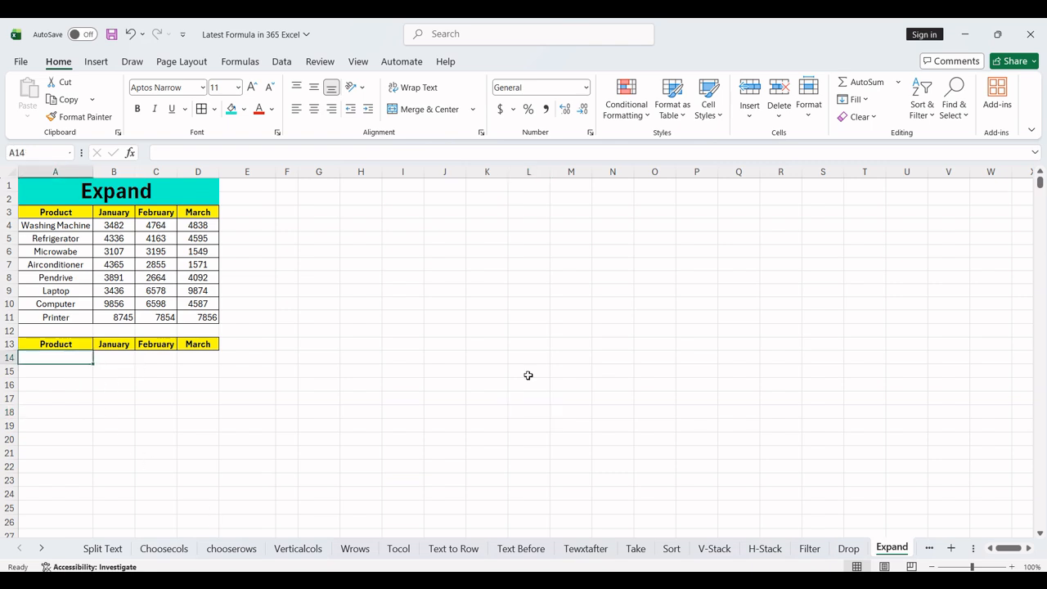
type("=")
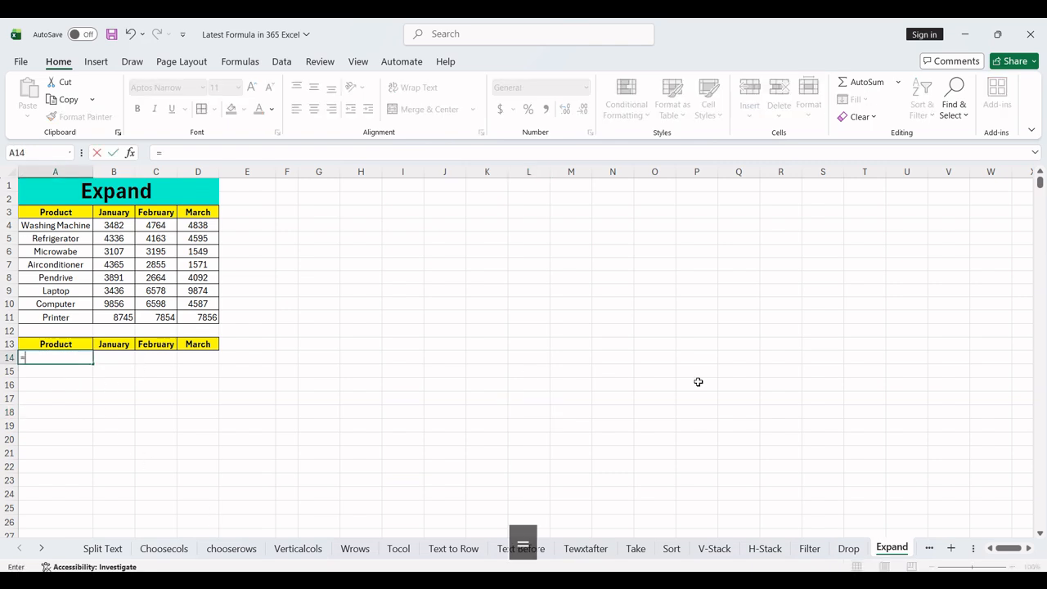
type("pand")
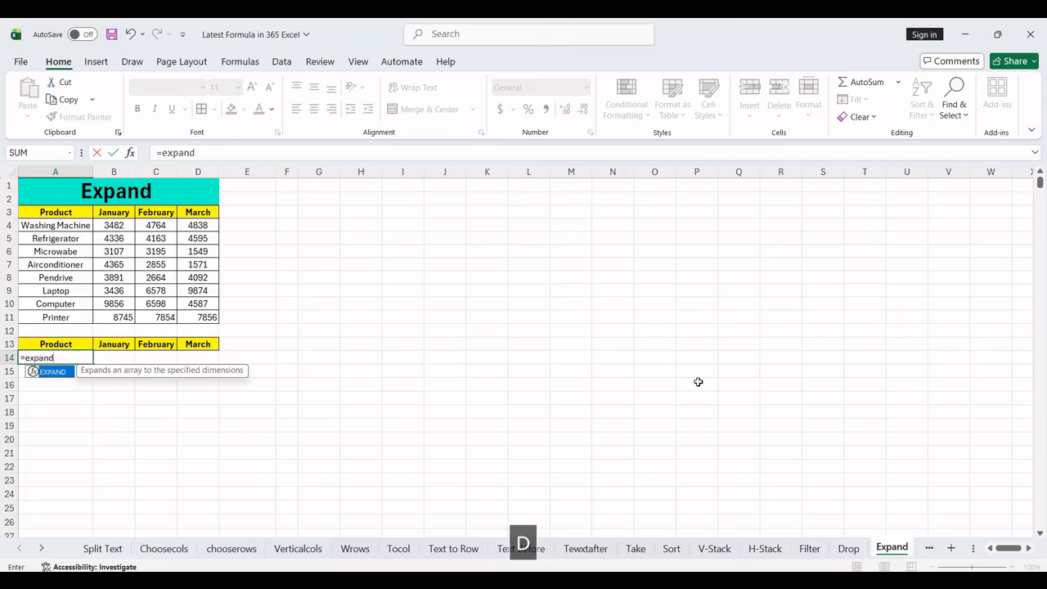
key("Tab")
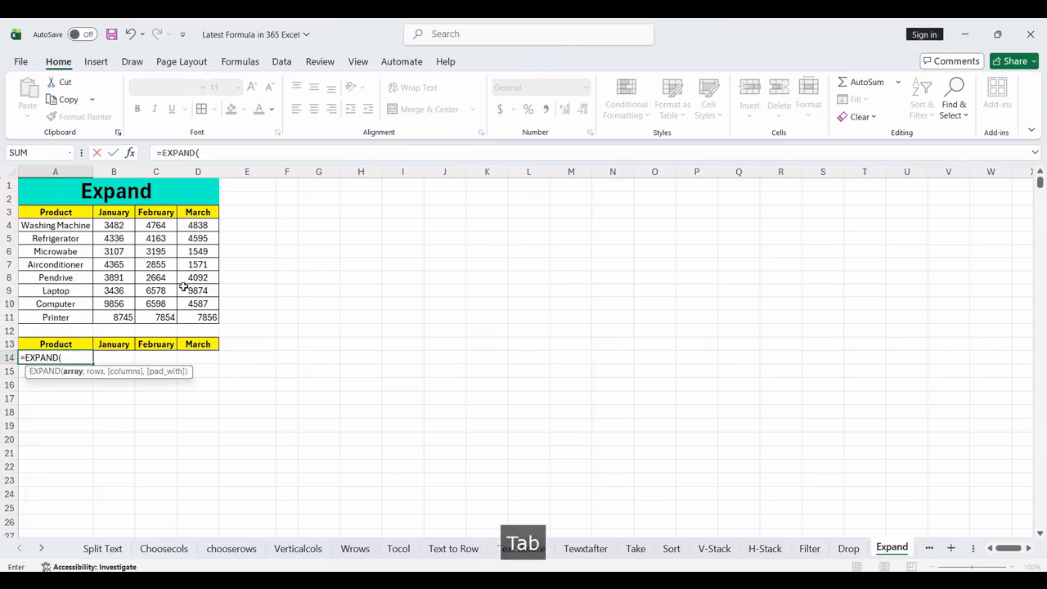
left_click(54, 228)
left_click_drag(54, 228, 208, 320)
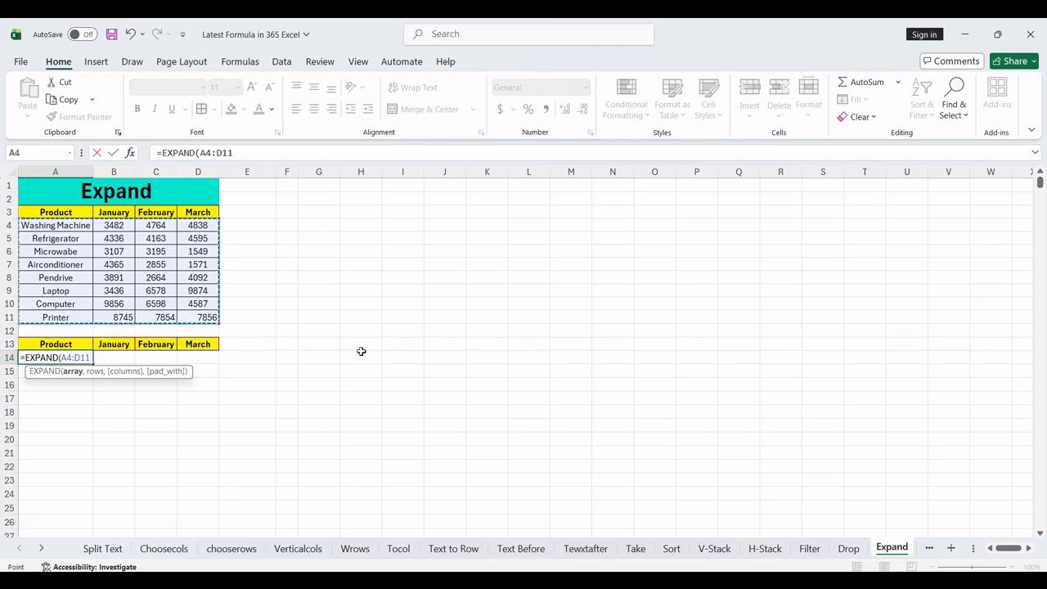
type(",")
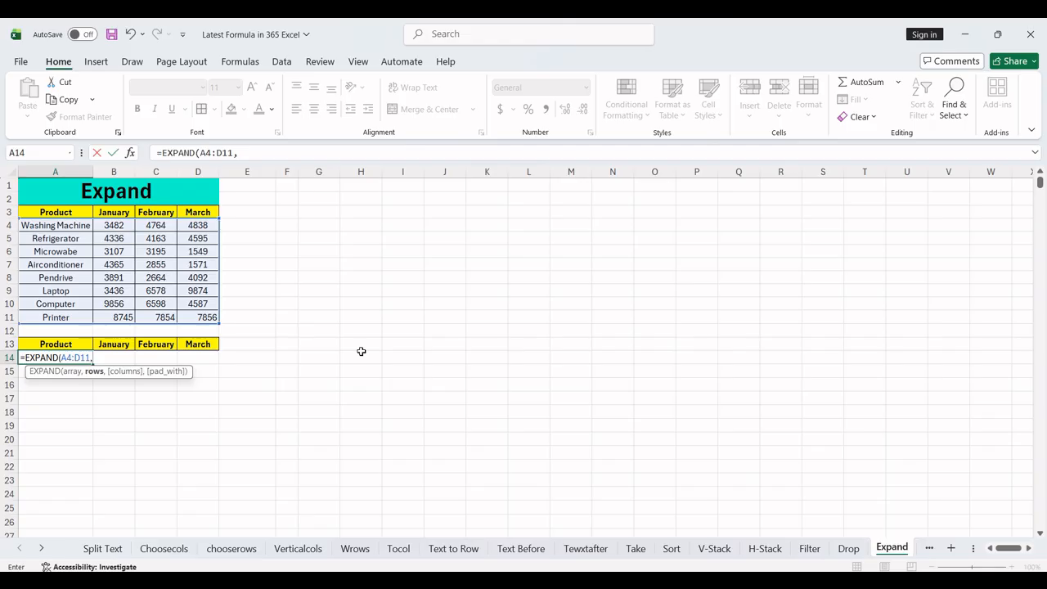
type("12")
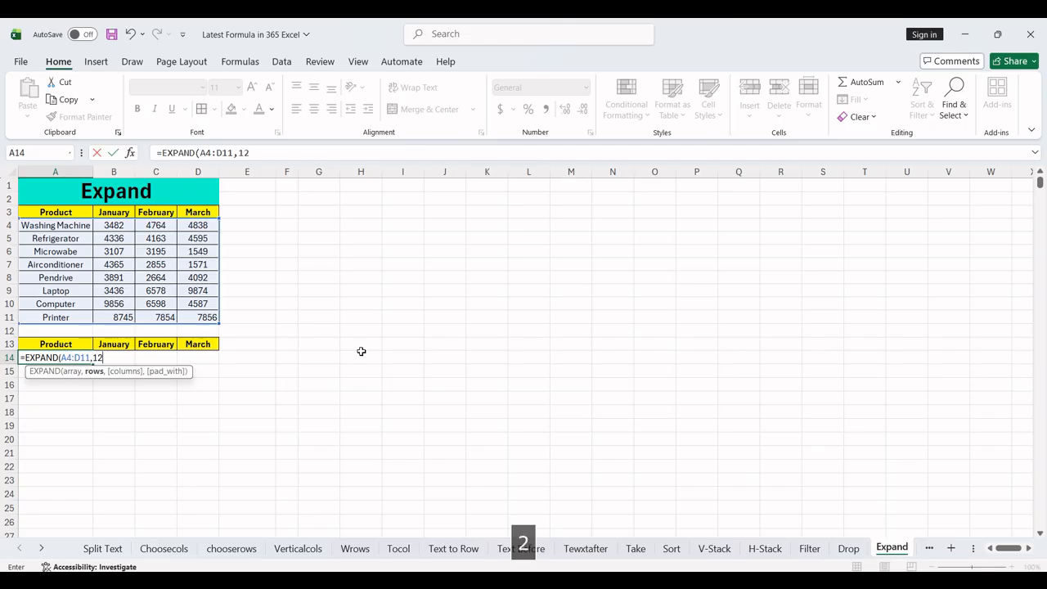
type(",")
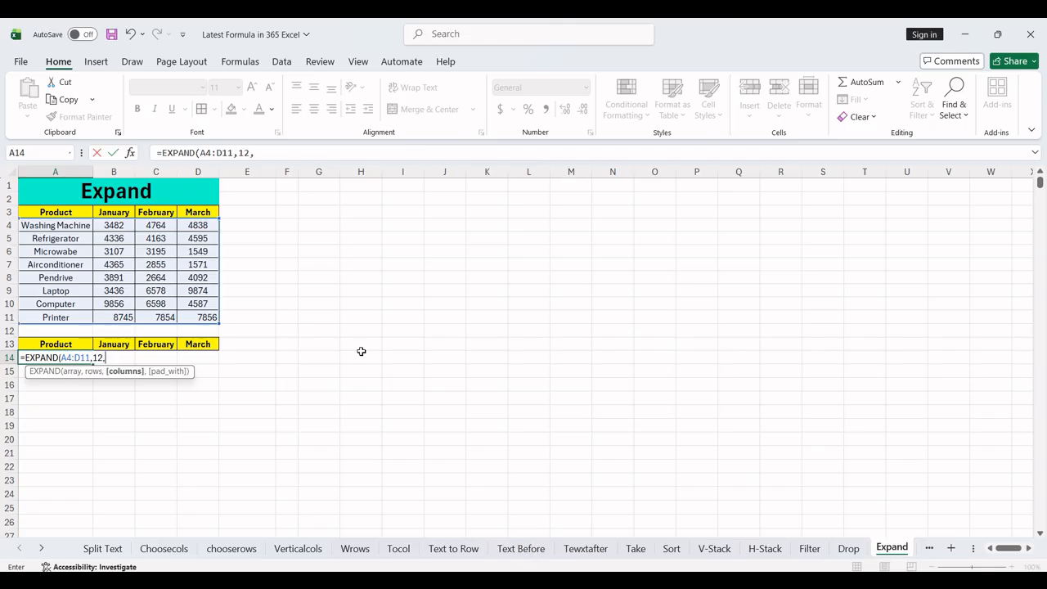
type("8")
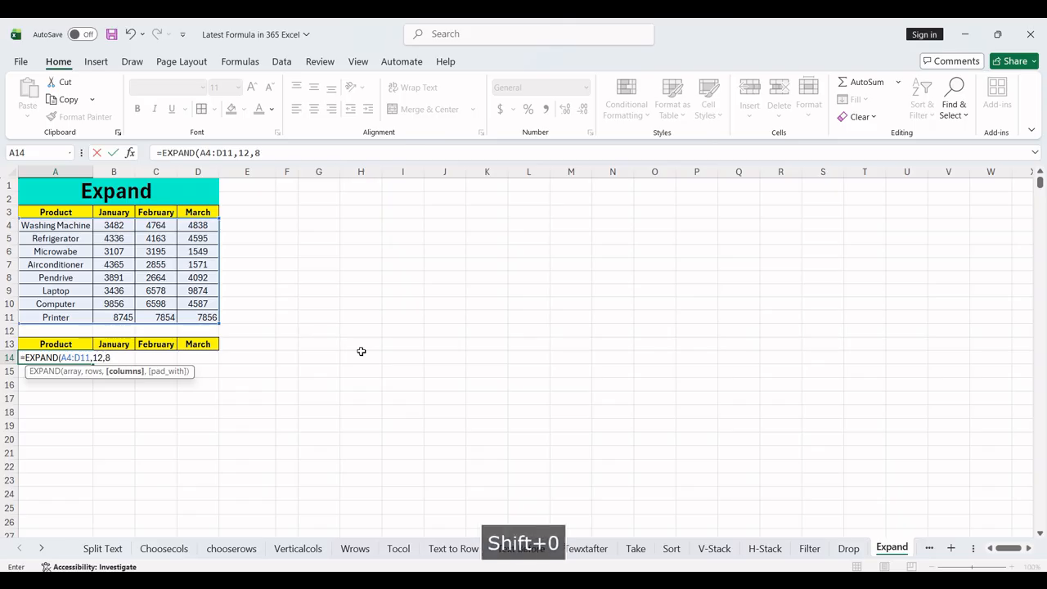
key("Return")
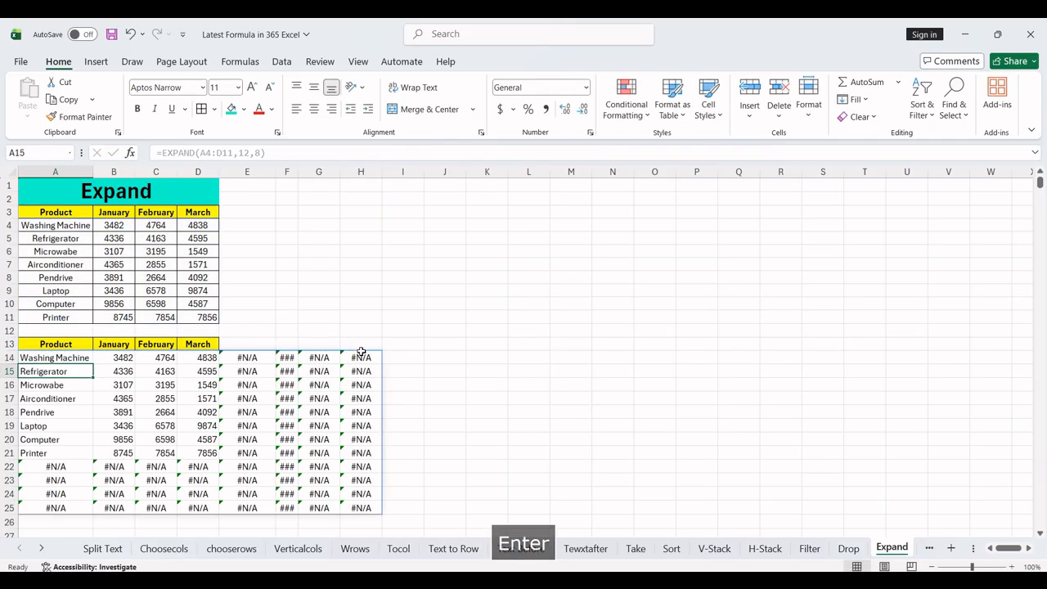
scroll(399, 368, "down", 20)
scroll(401, 373, "up", 20)
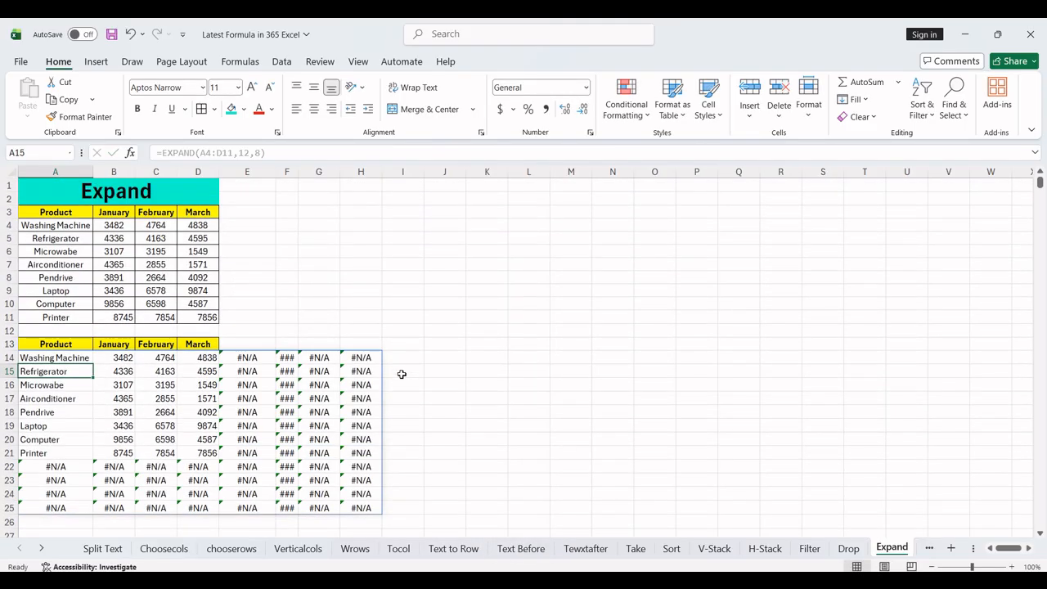